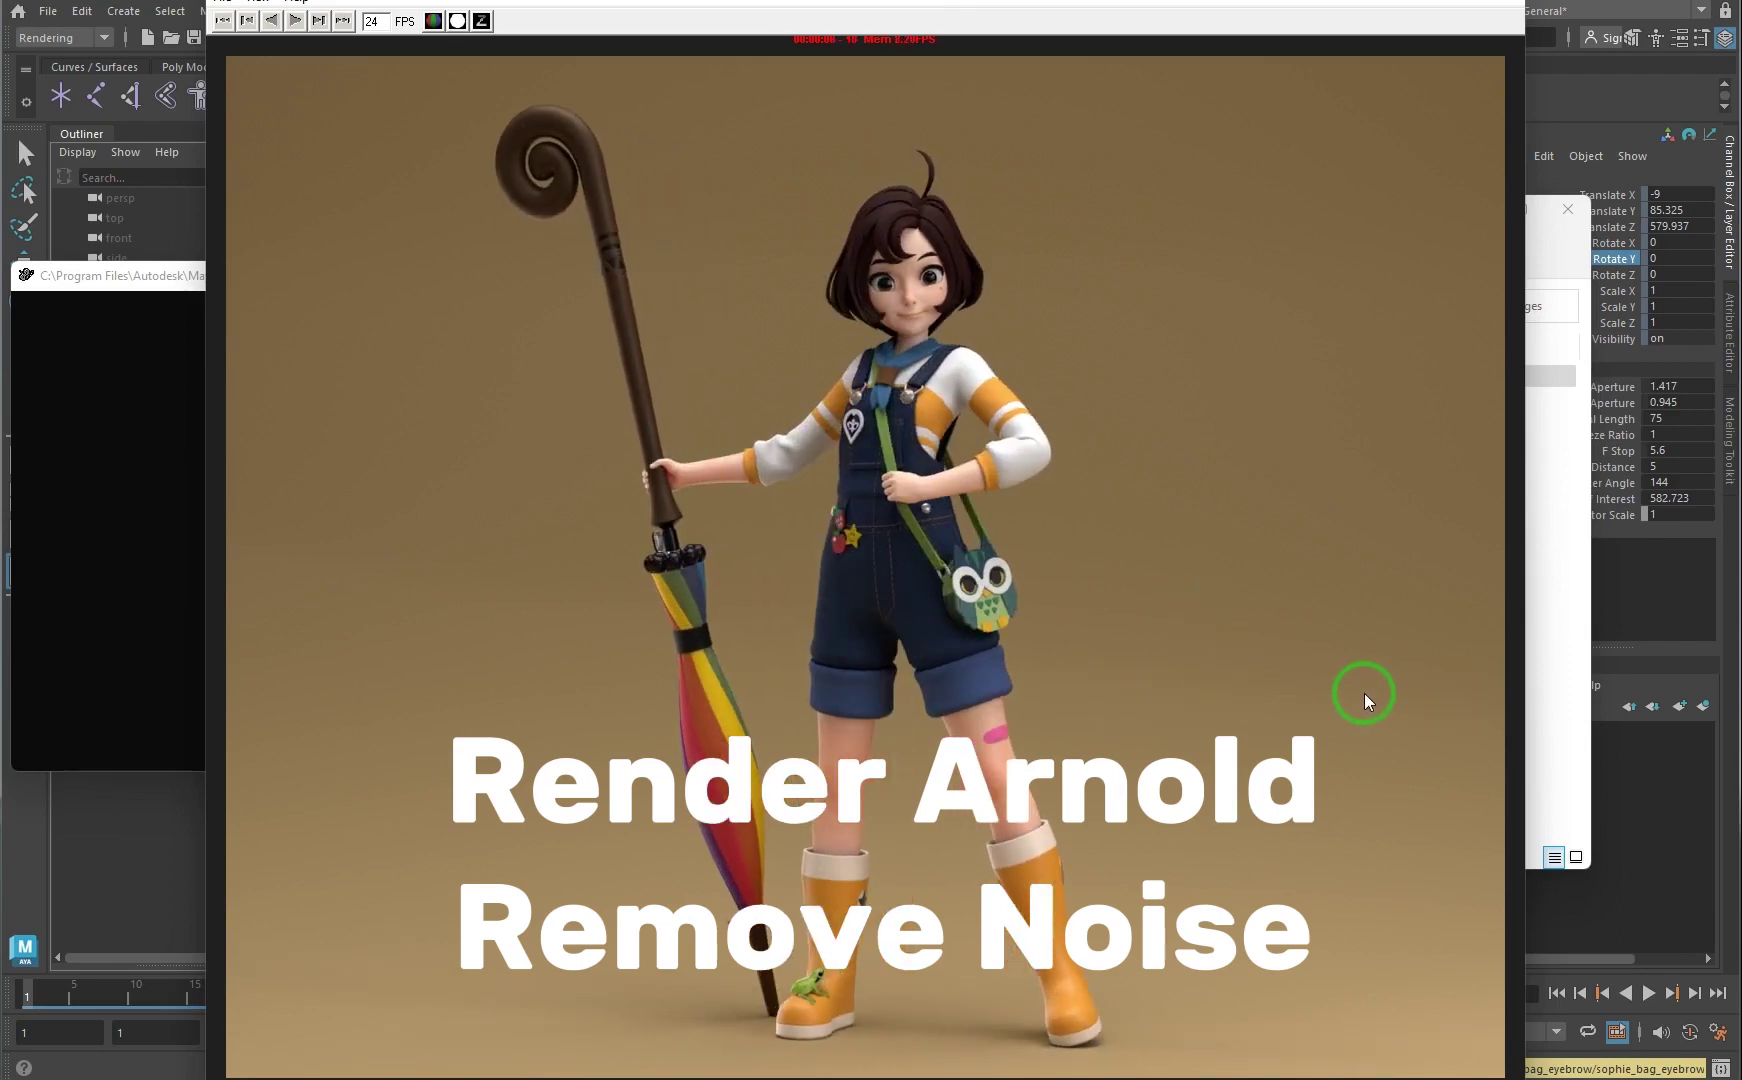
Step: Play the rendered frame sequence in the flipbook, stop it, and close the preview
click(295, 21)
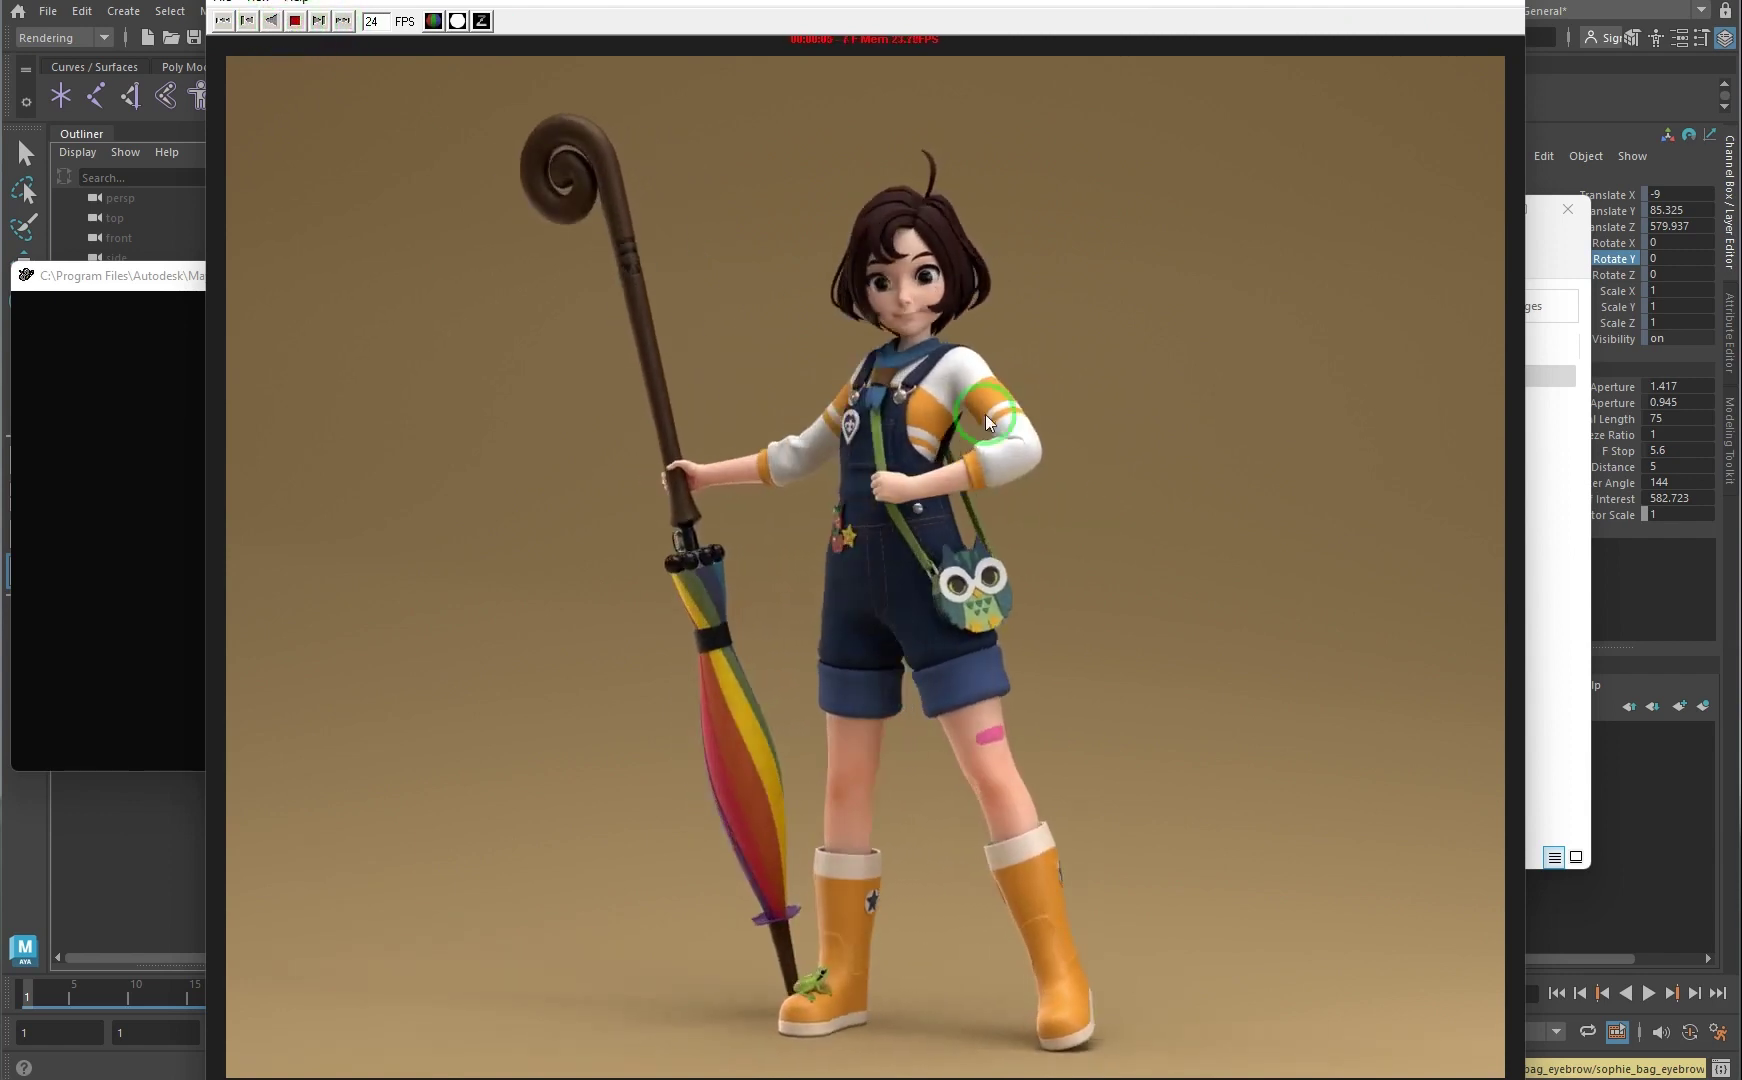
click(296, 22)
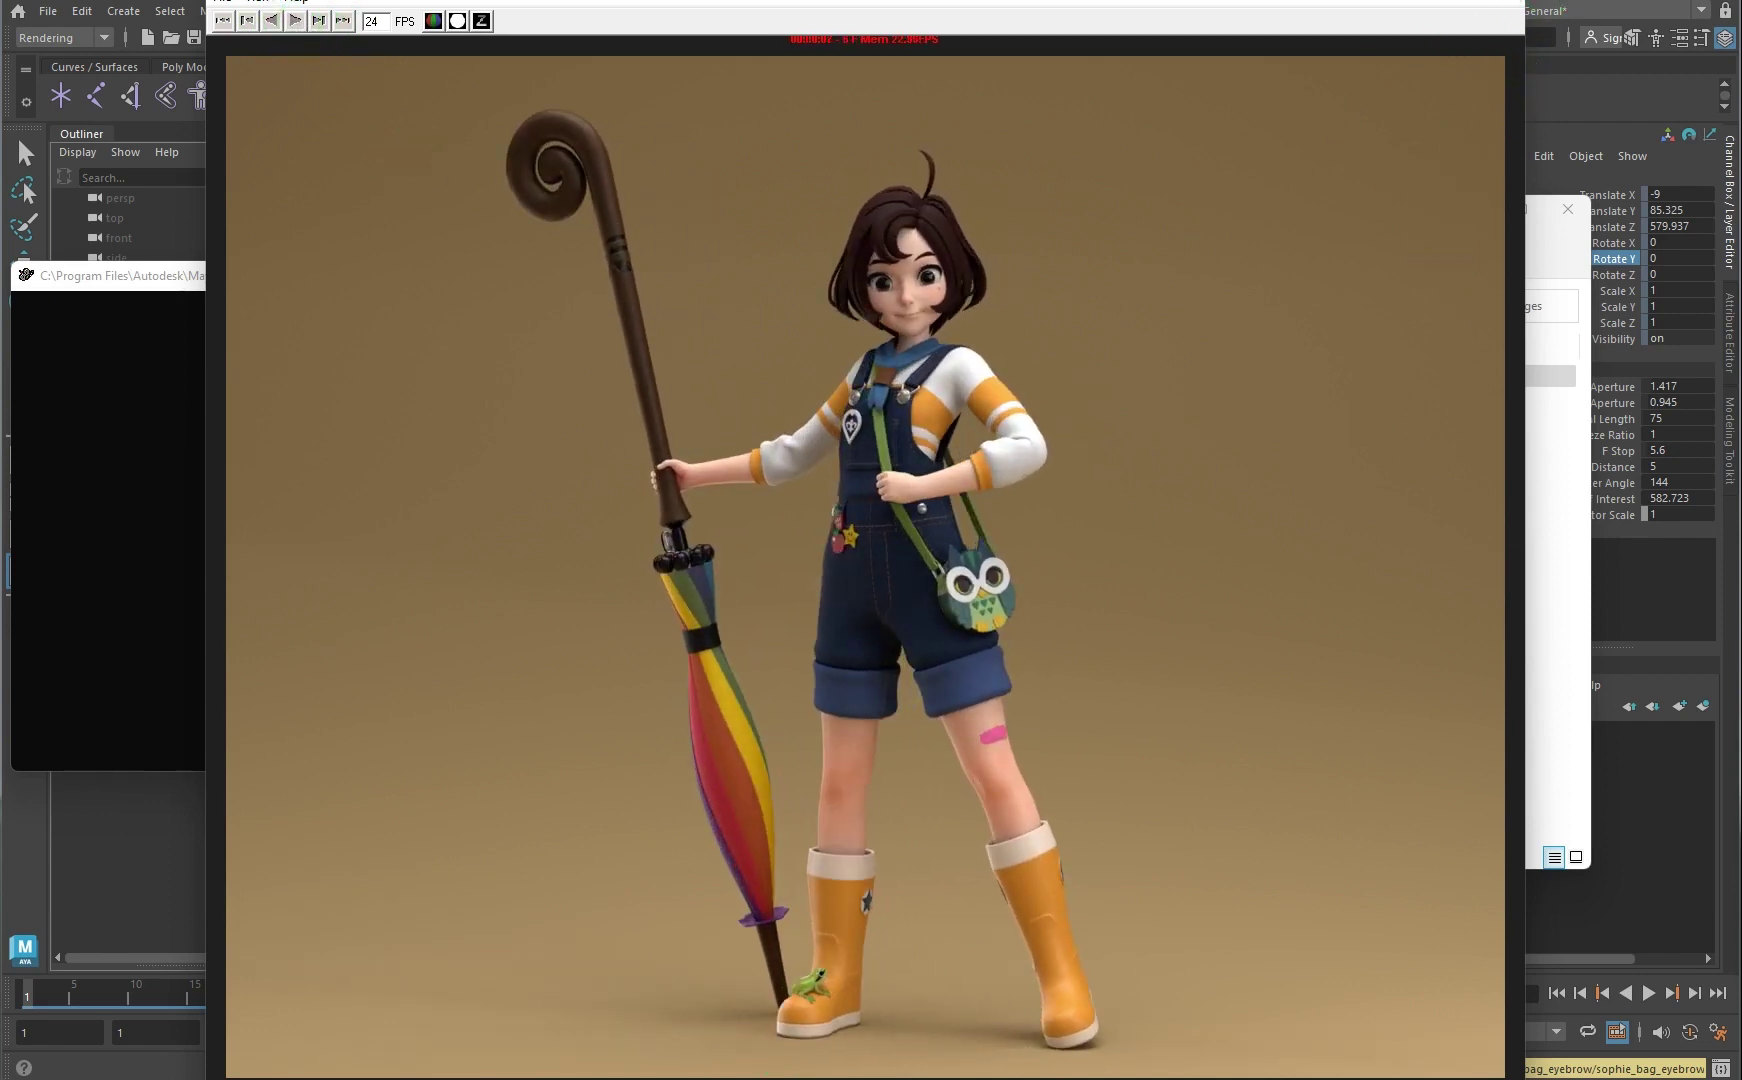
click(1505, 2)
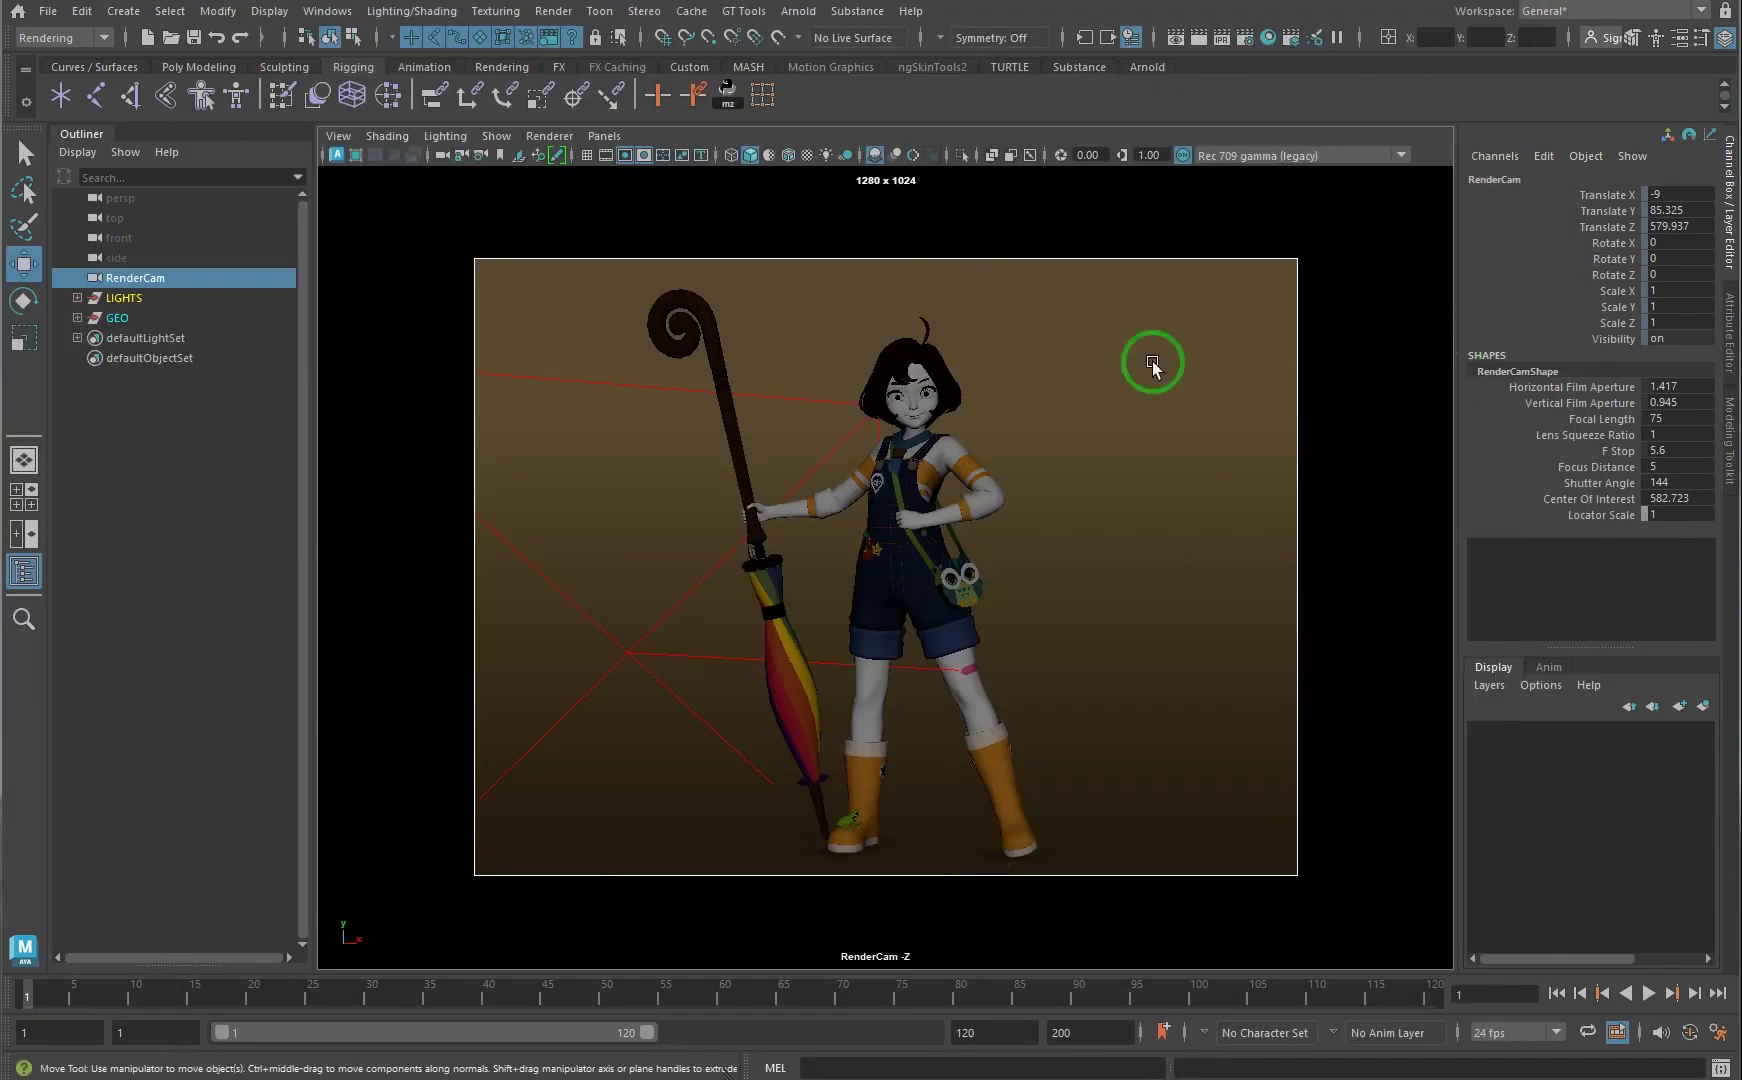
click(1245, 38)
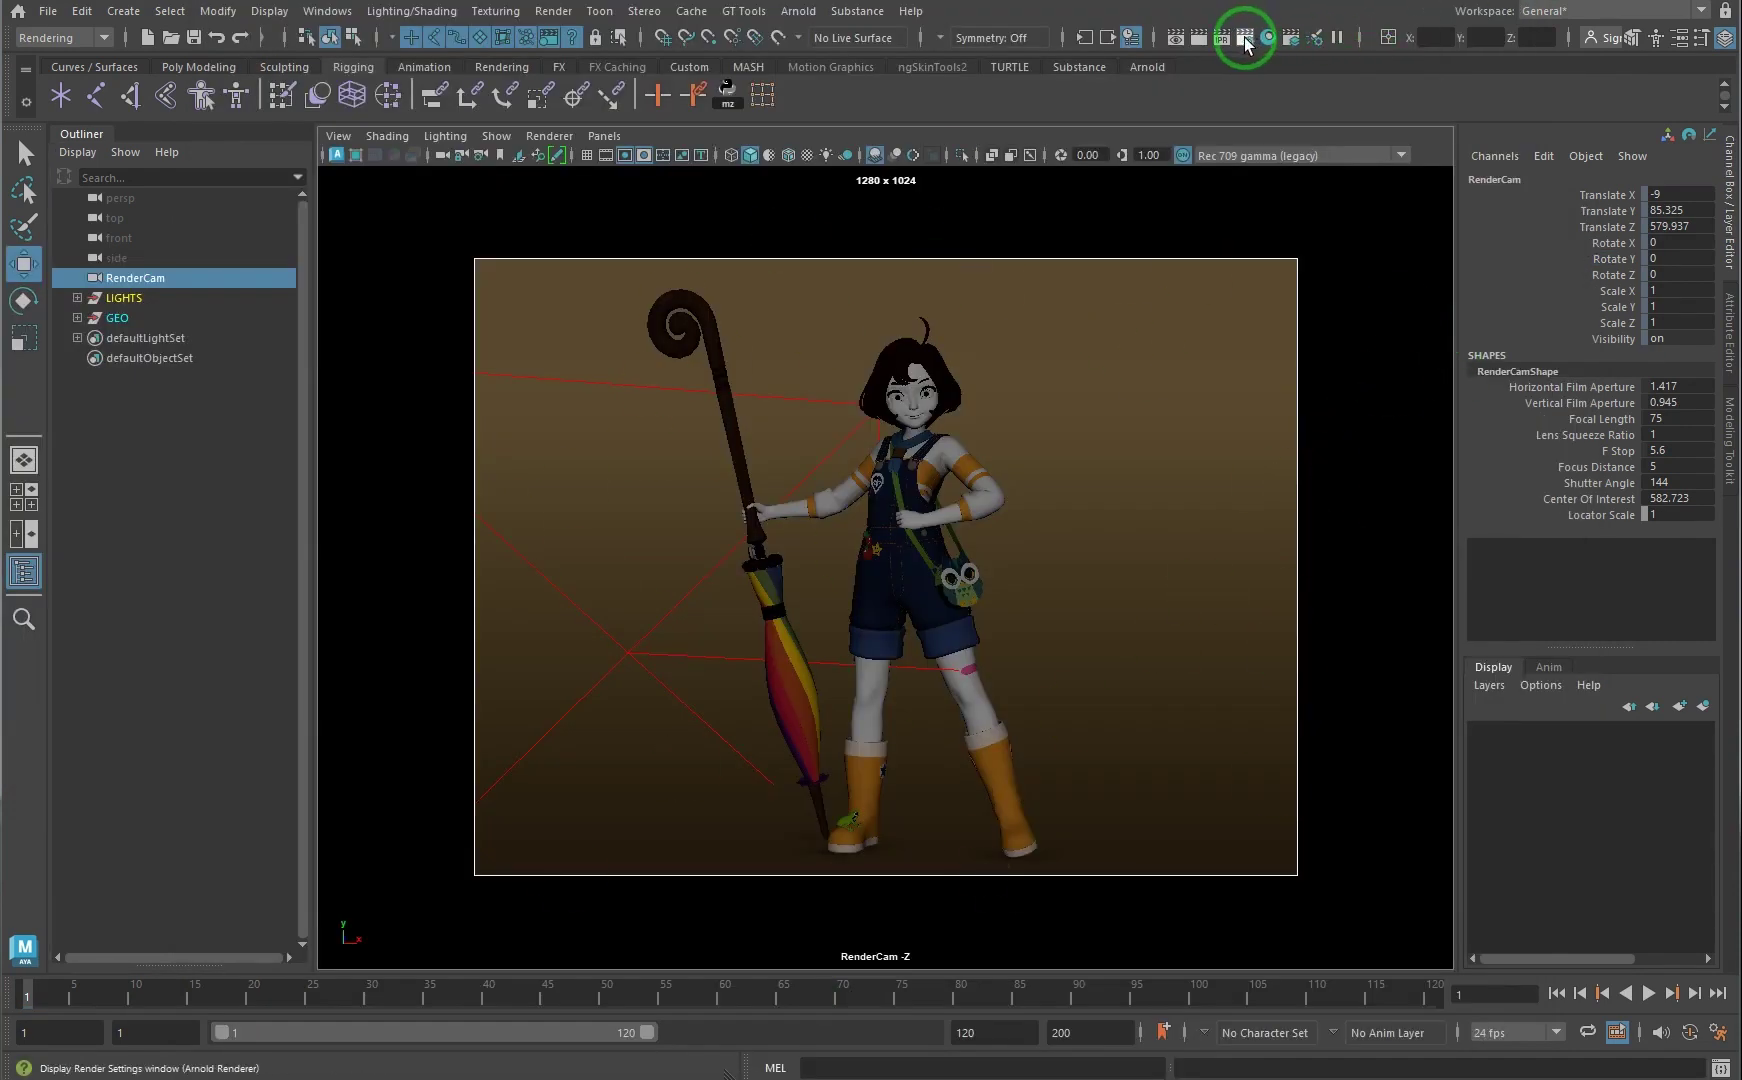
drag(1173, 194, 1033, 165)
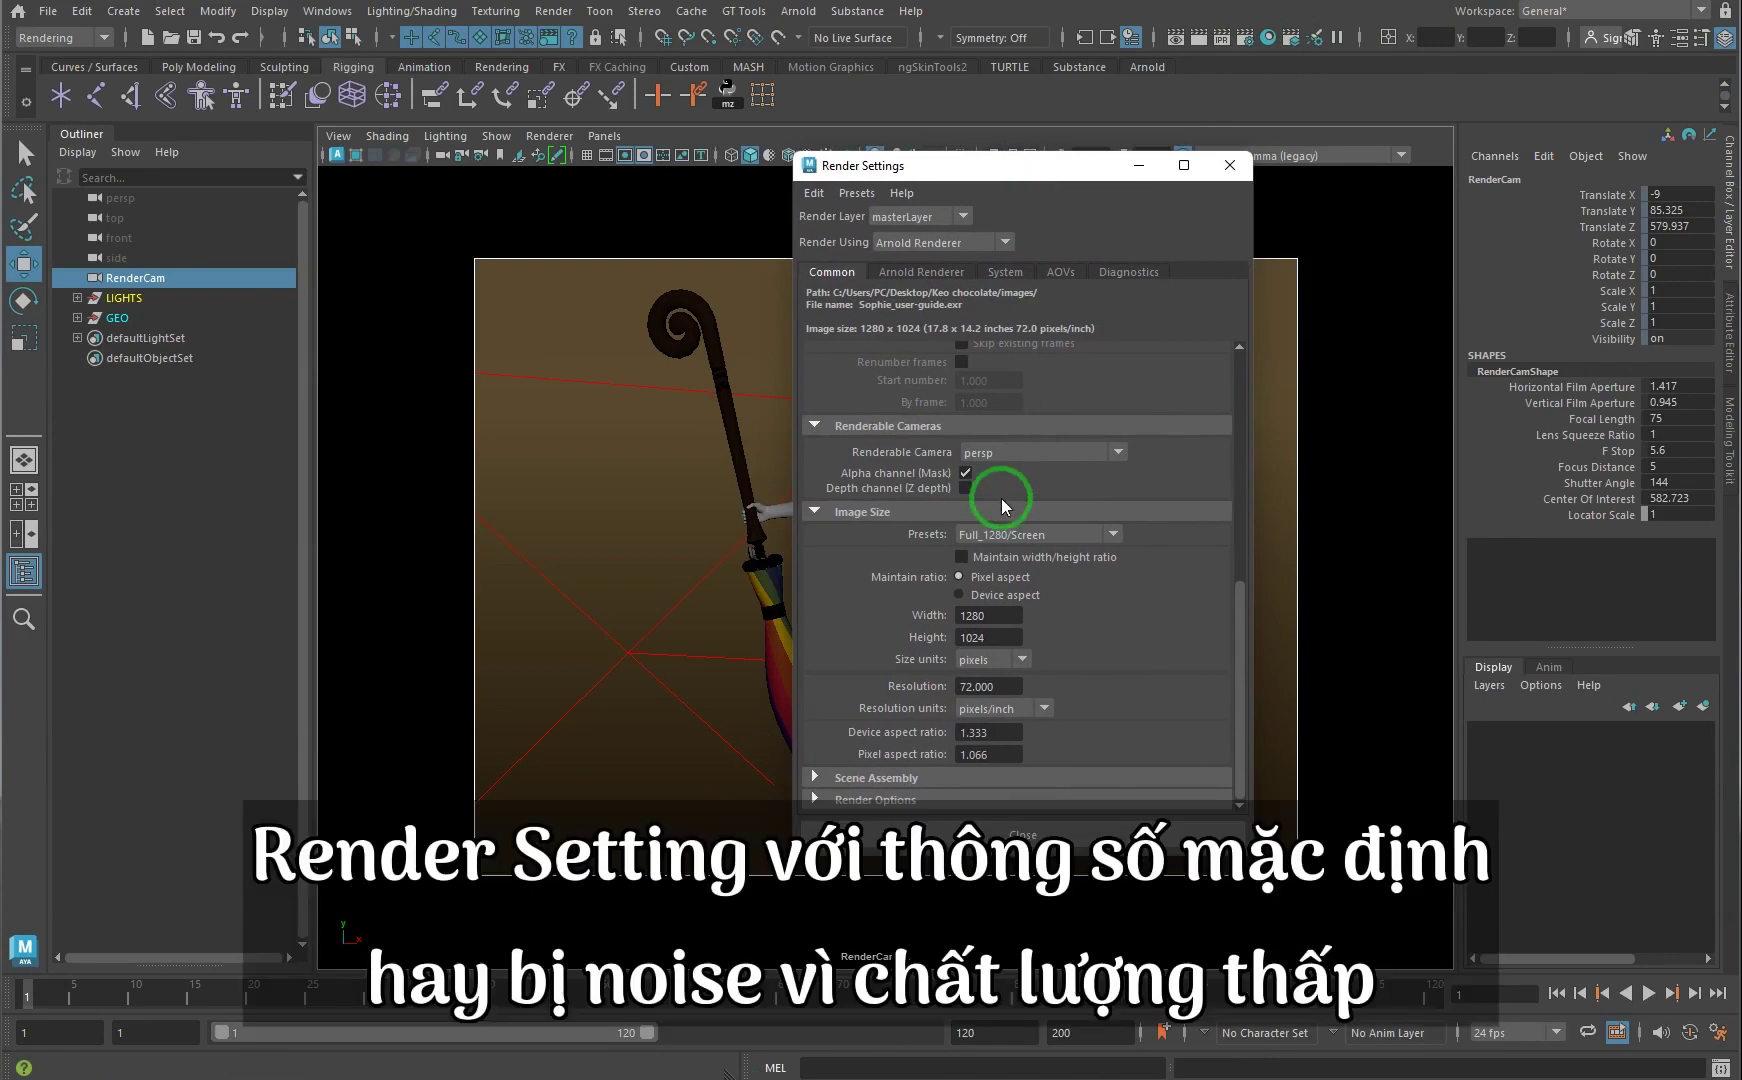
scroll(1082, 459, up, 2)
scroll(1082, 459, up, 4)
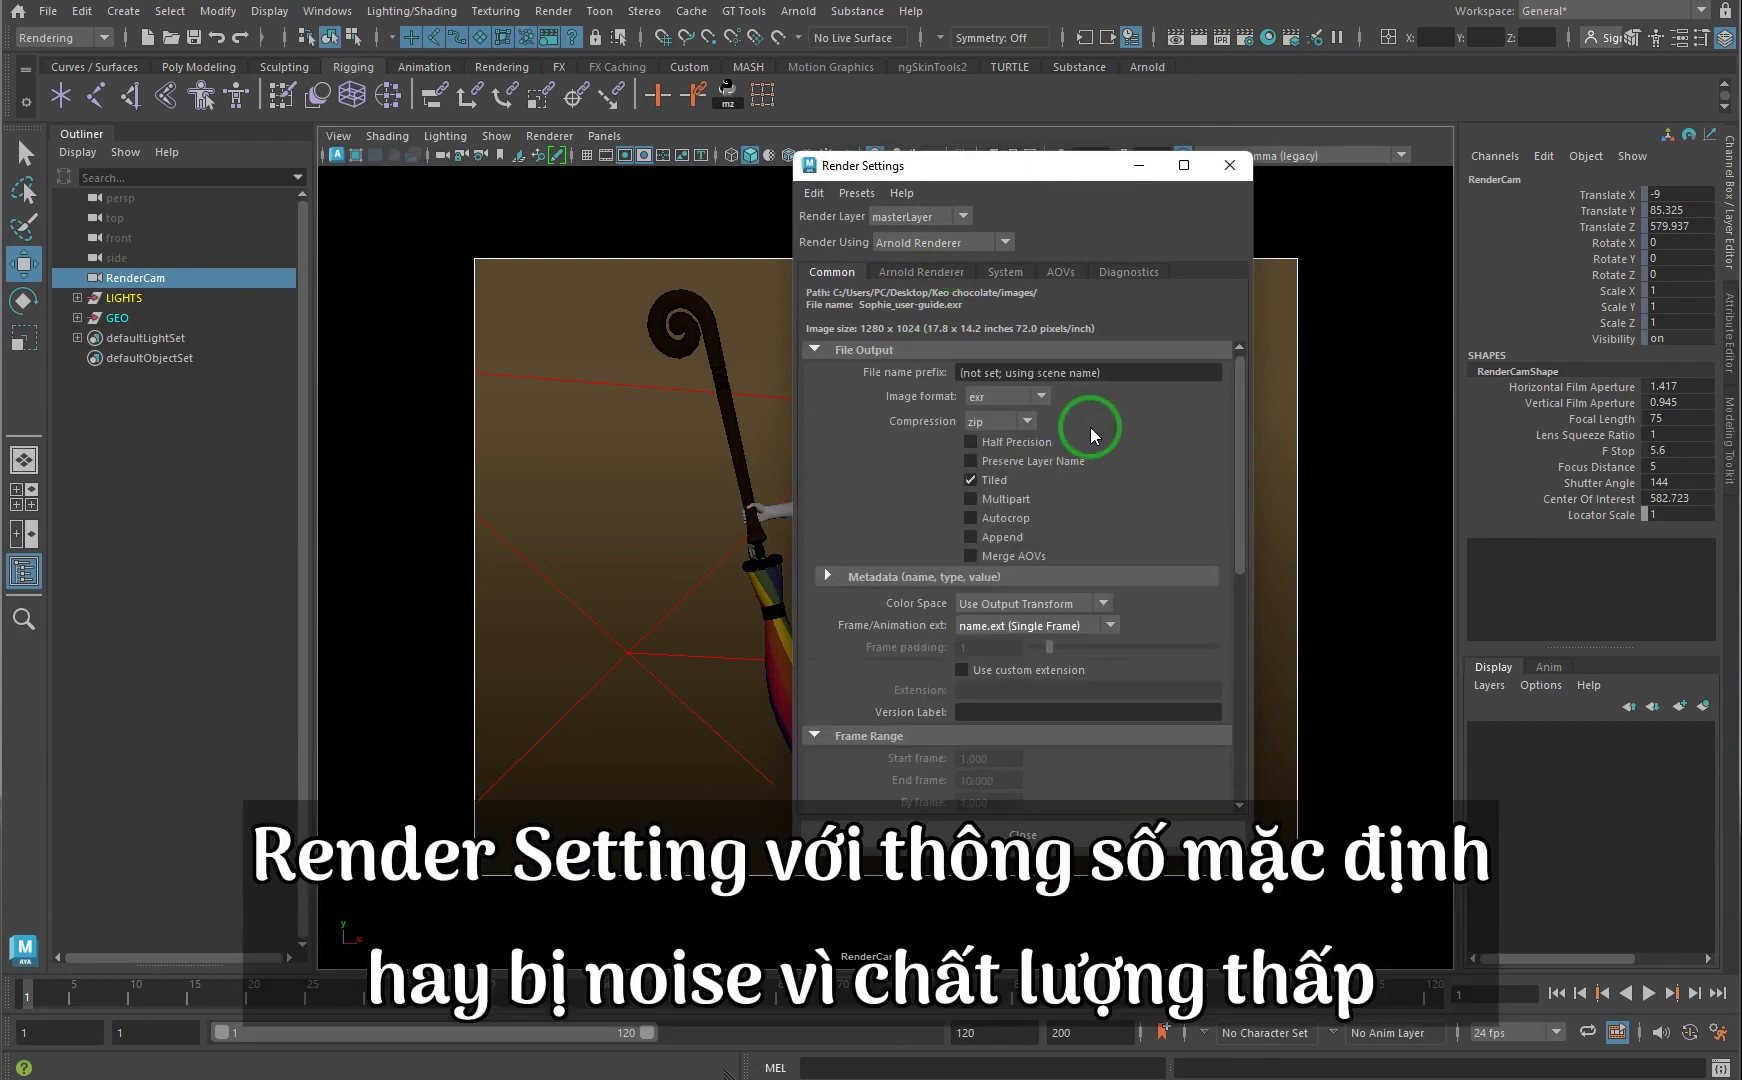
scroll(1091, 421, up, 1)
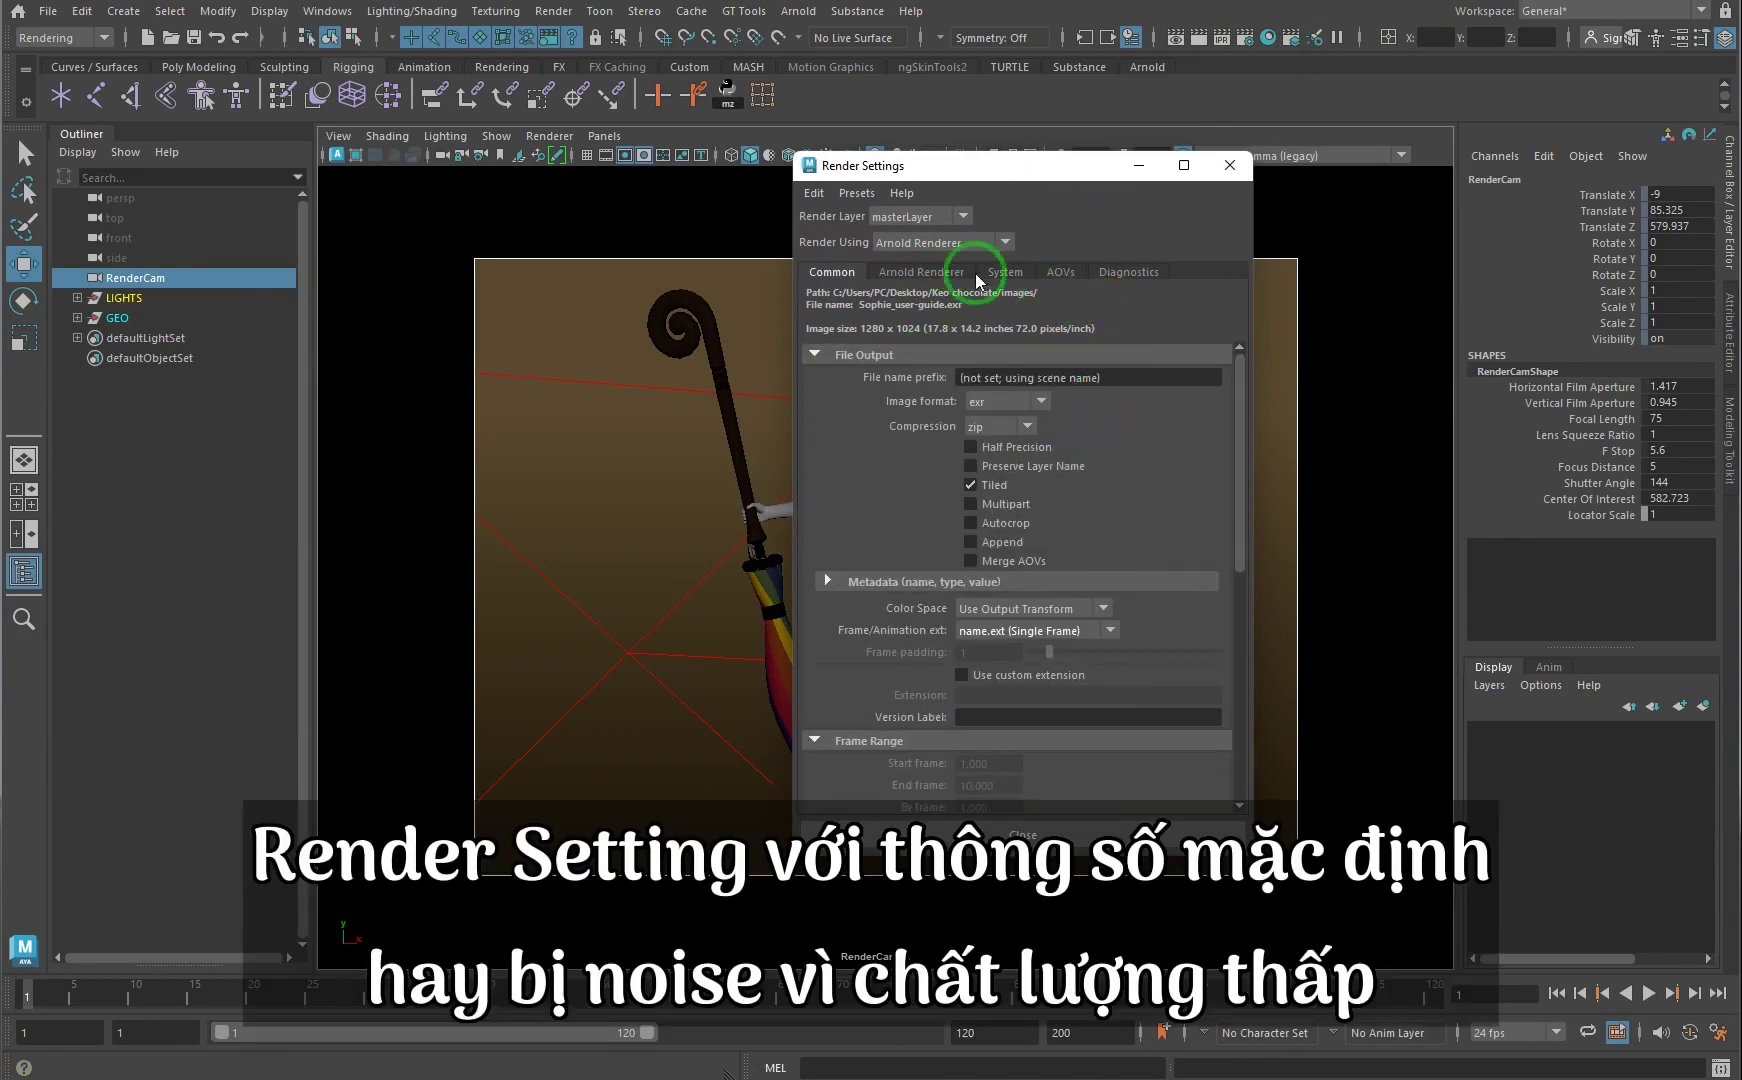
click(920, 271)
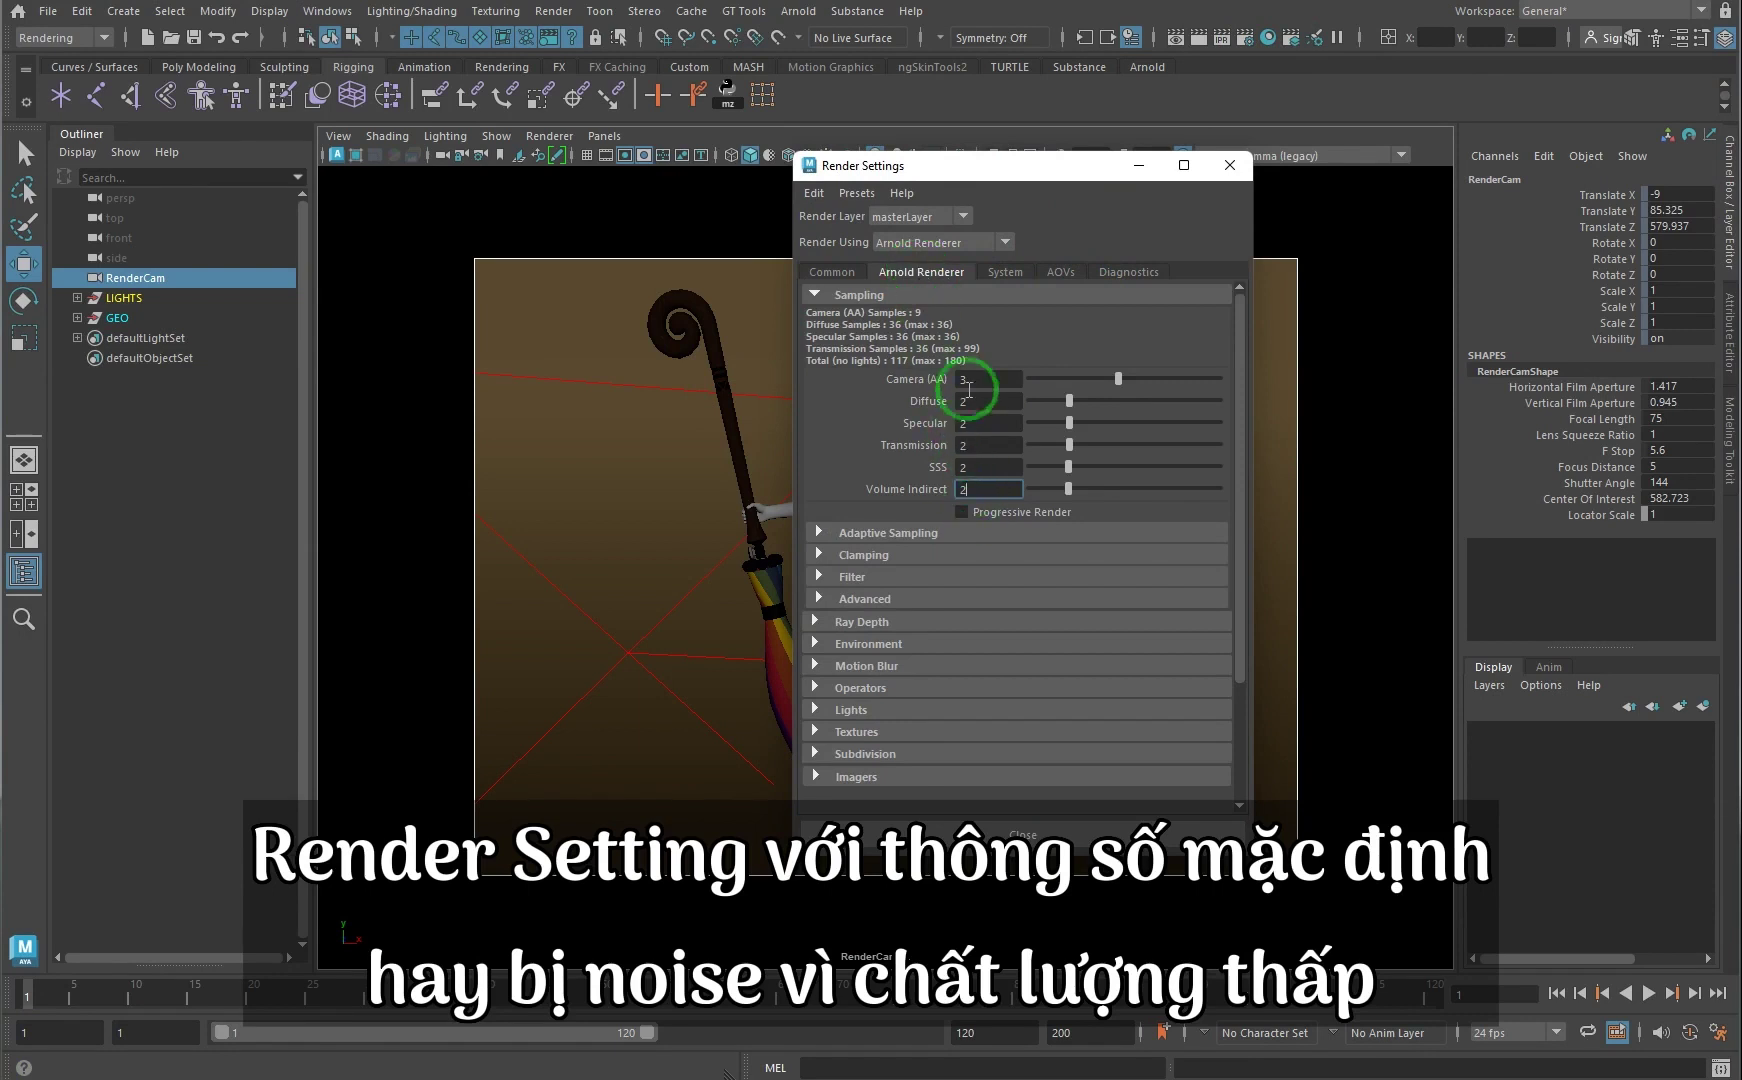
click(975, 445)
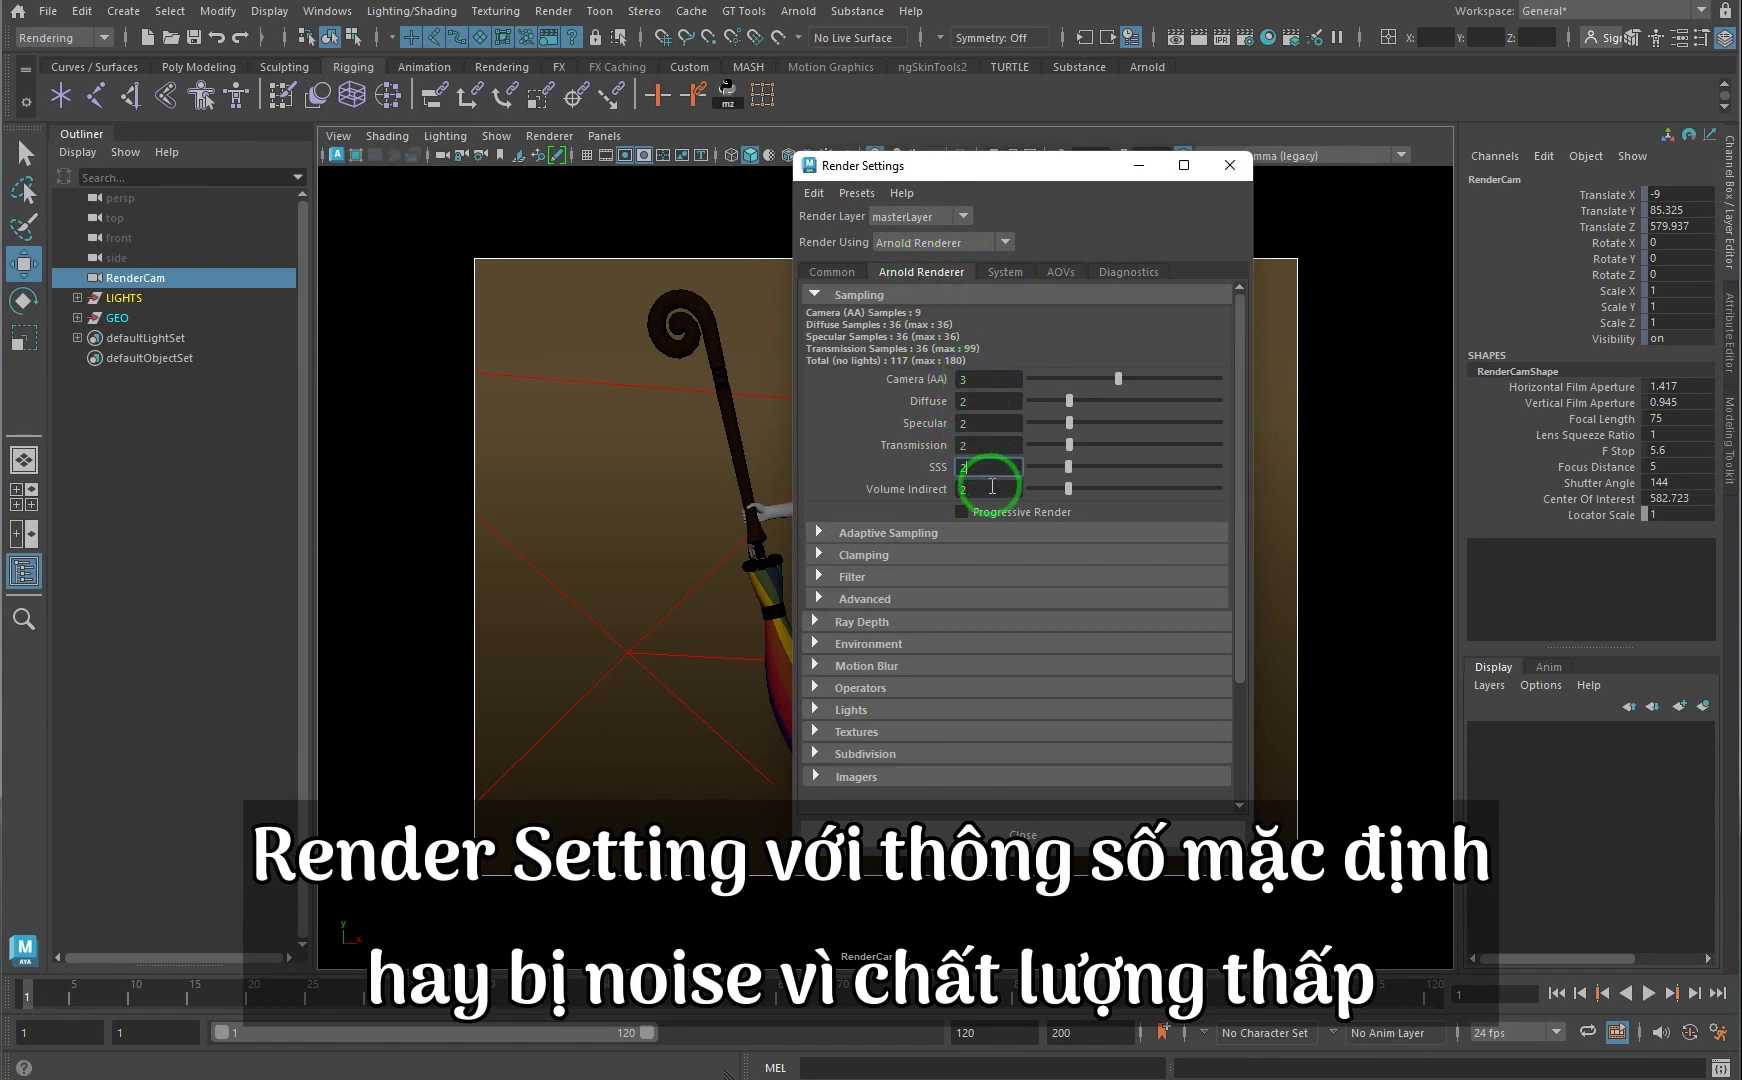
click(983, 488)
click(850, 276)
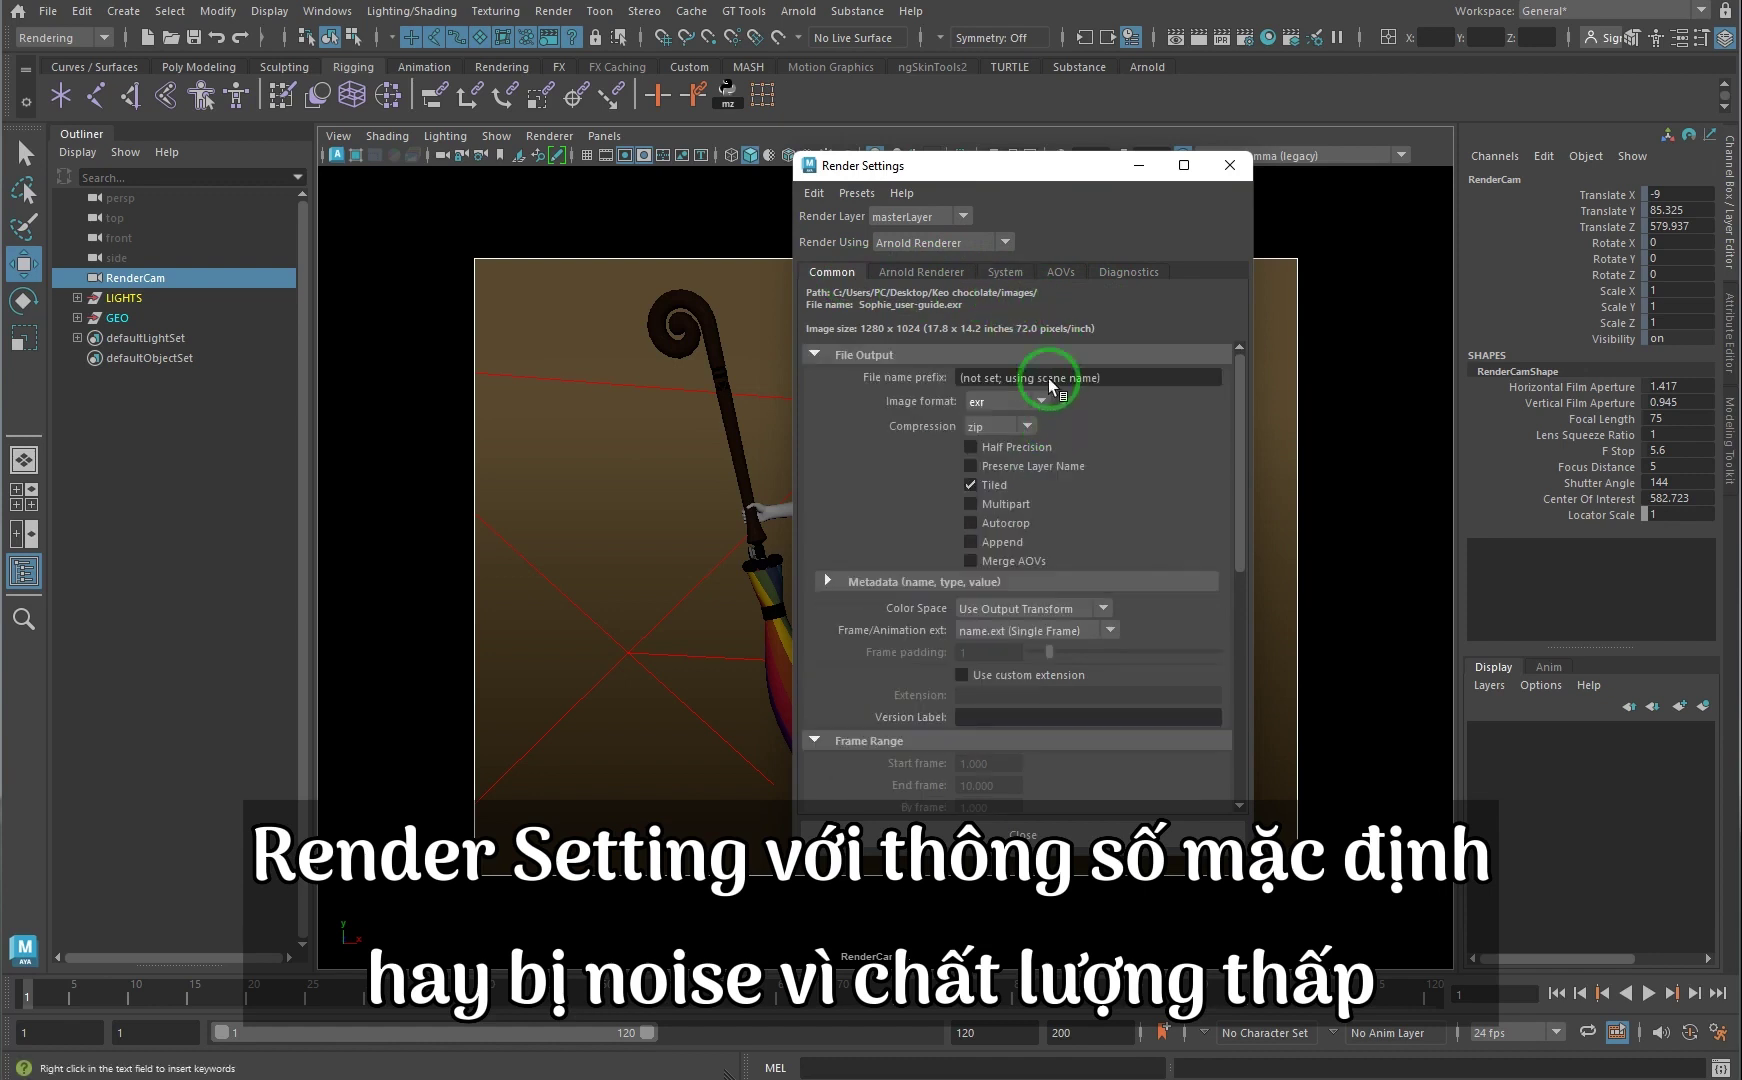
click(1005, 271)
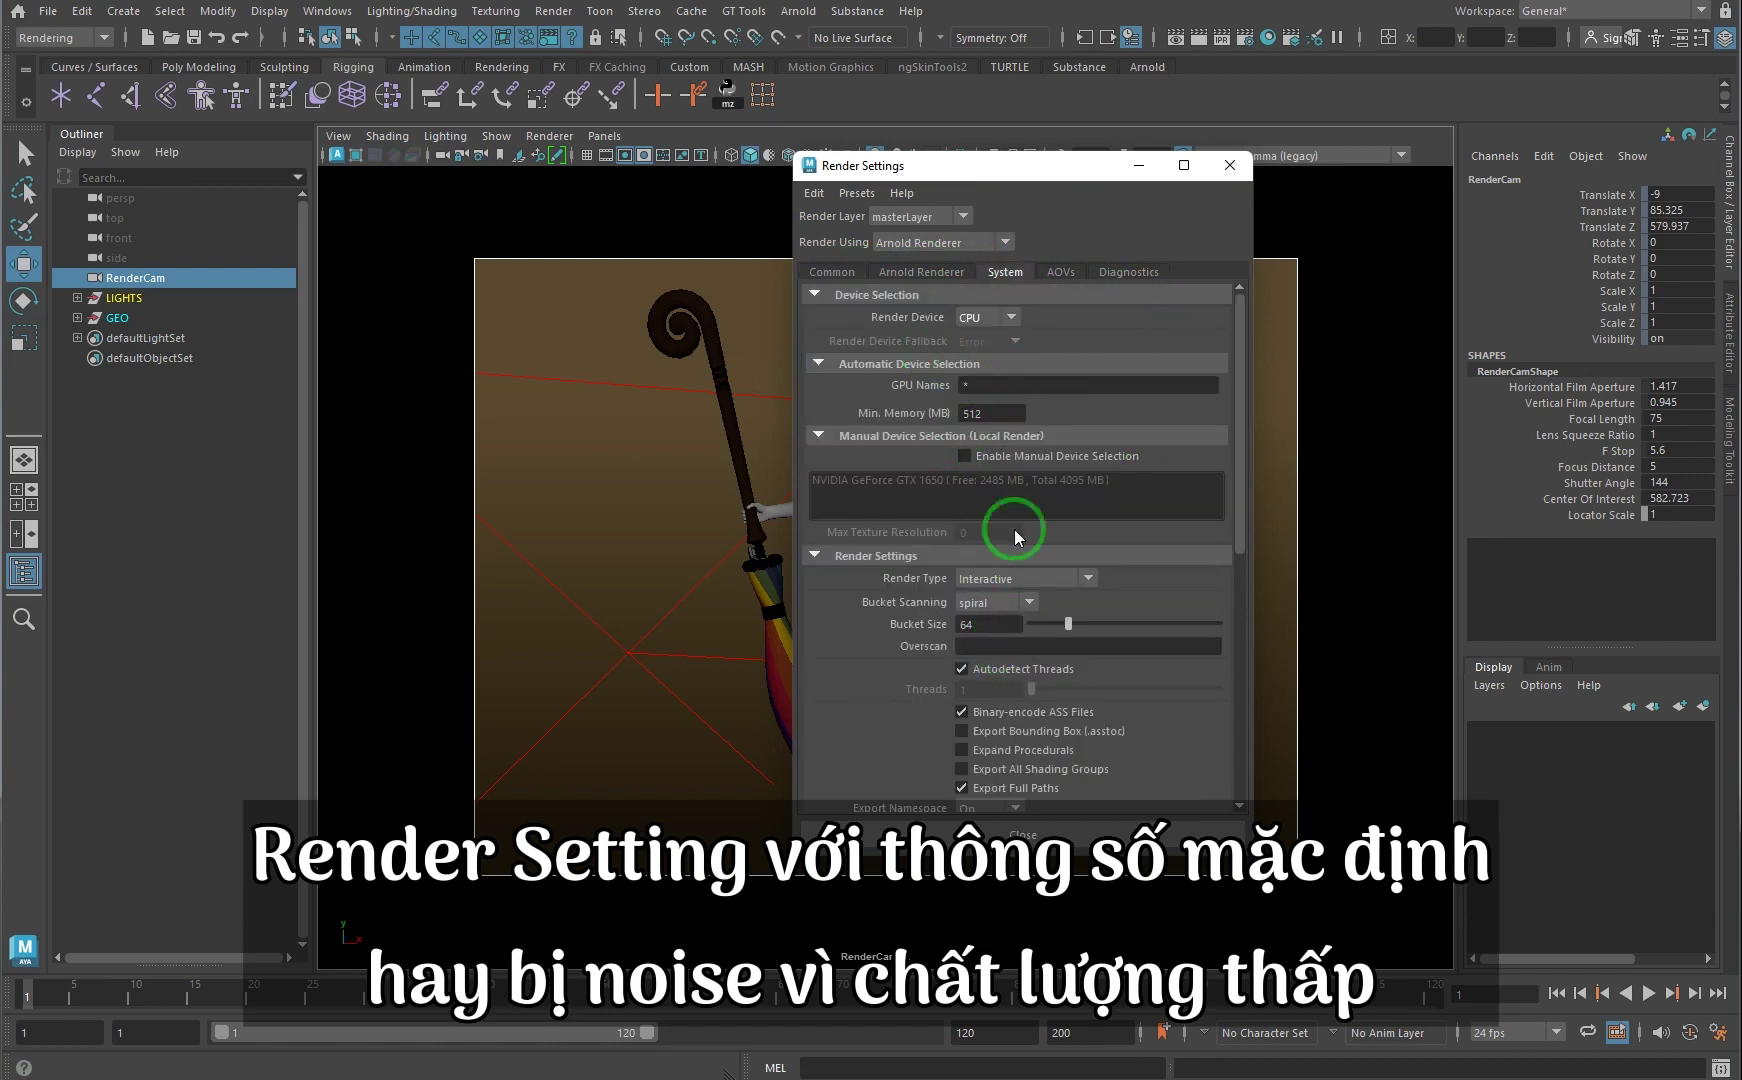
click(920, 271)
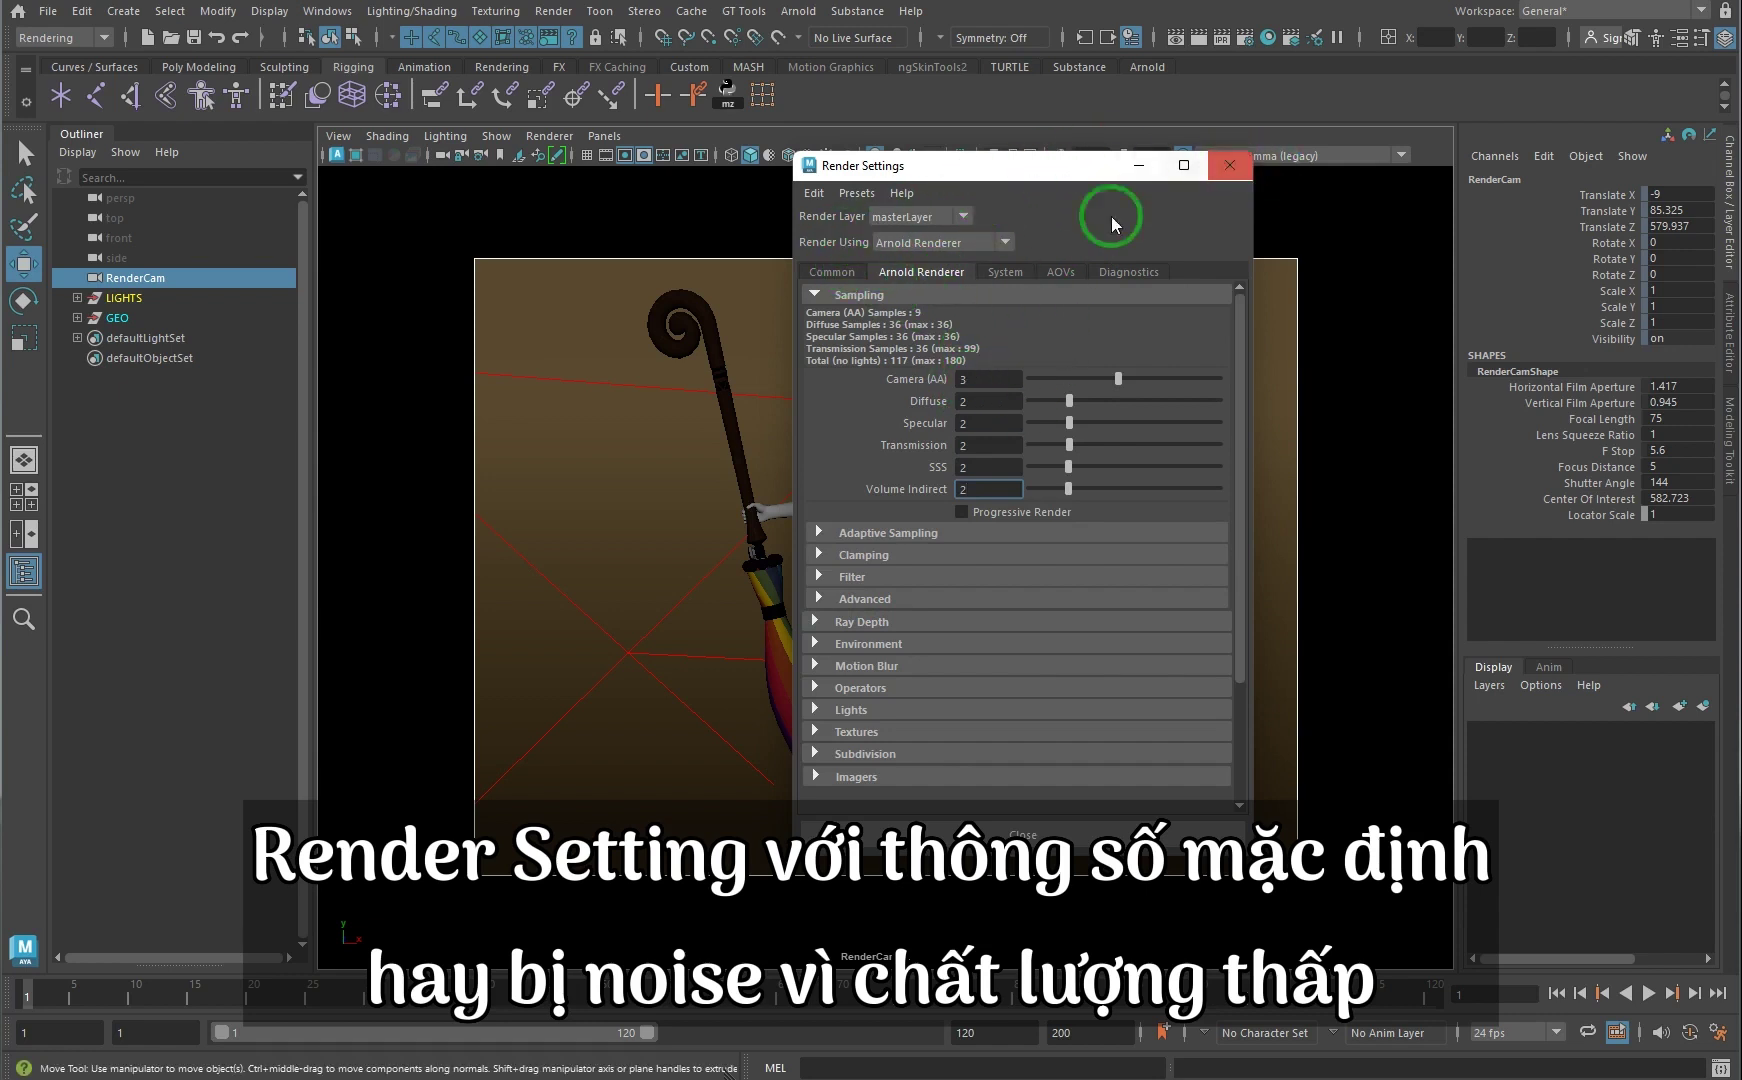
click(1269, 166)
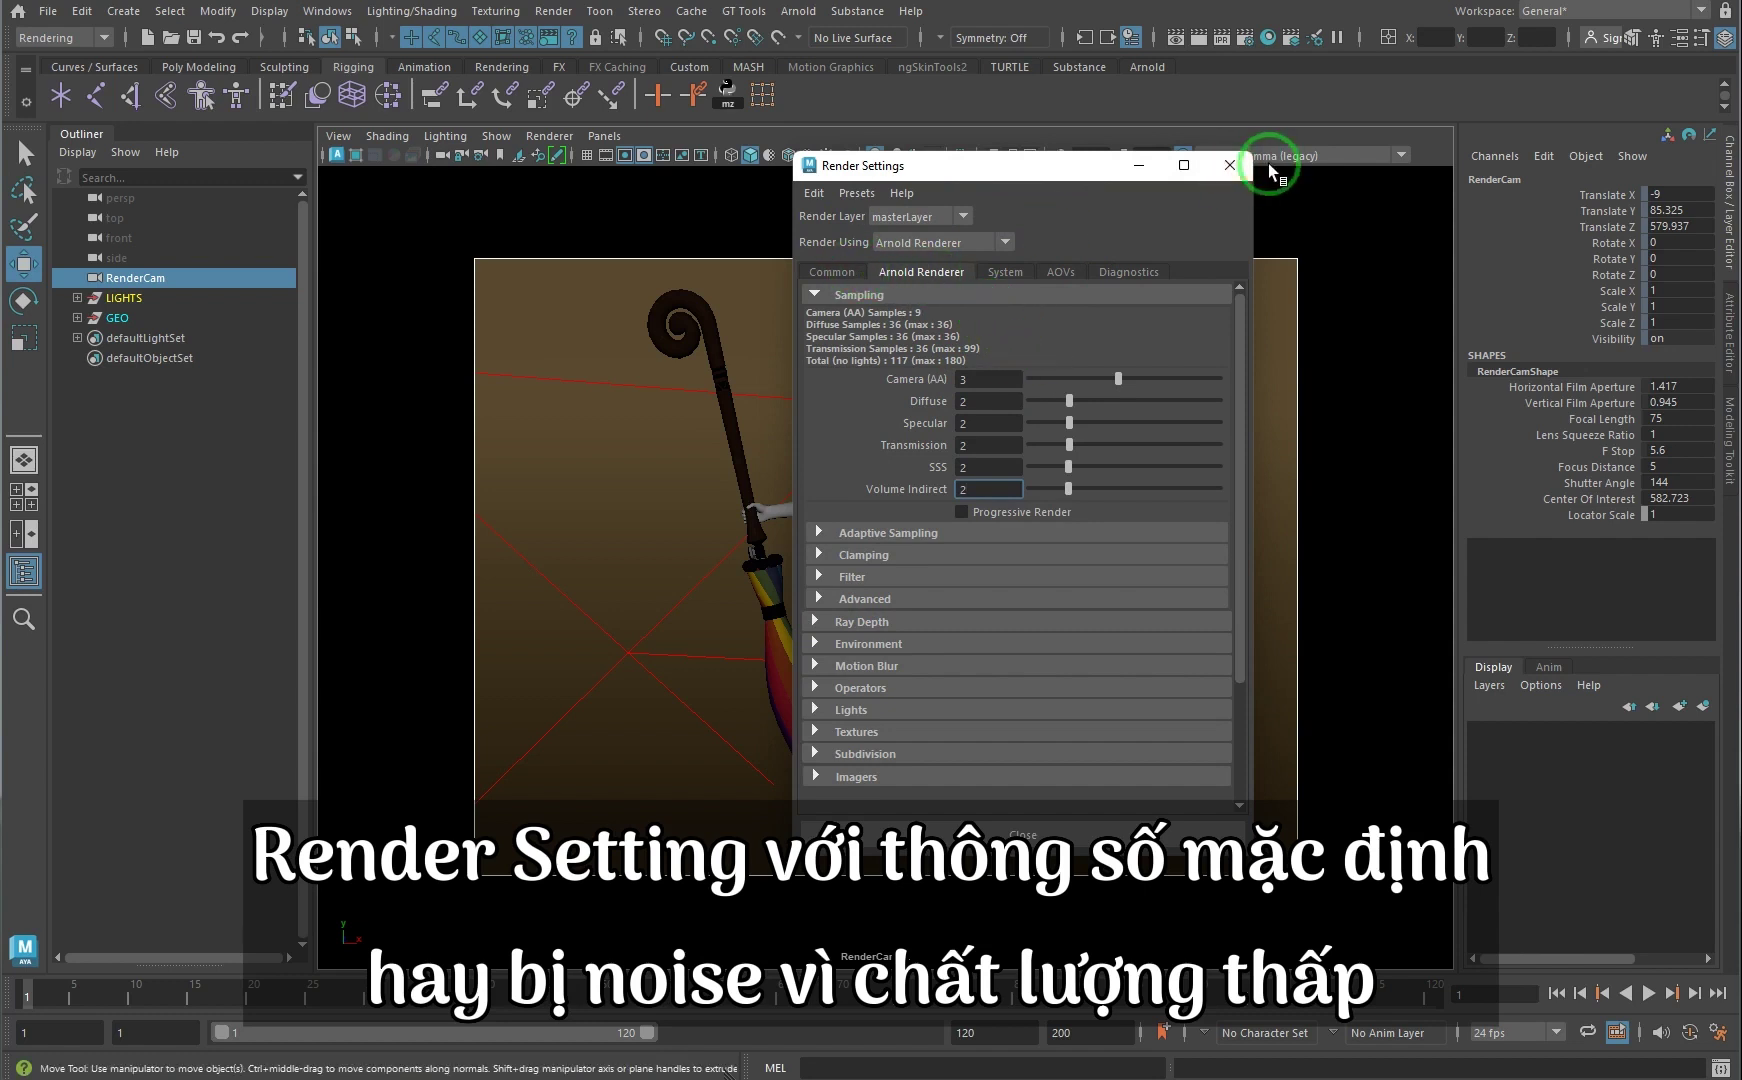
Step: Re-render the girl in Arnold RenderView with camera AA samples raised to 5
click(797, 12)
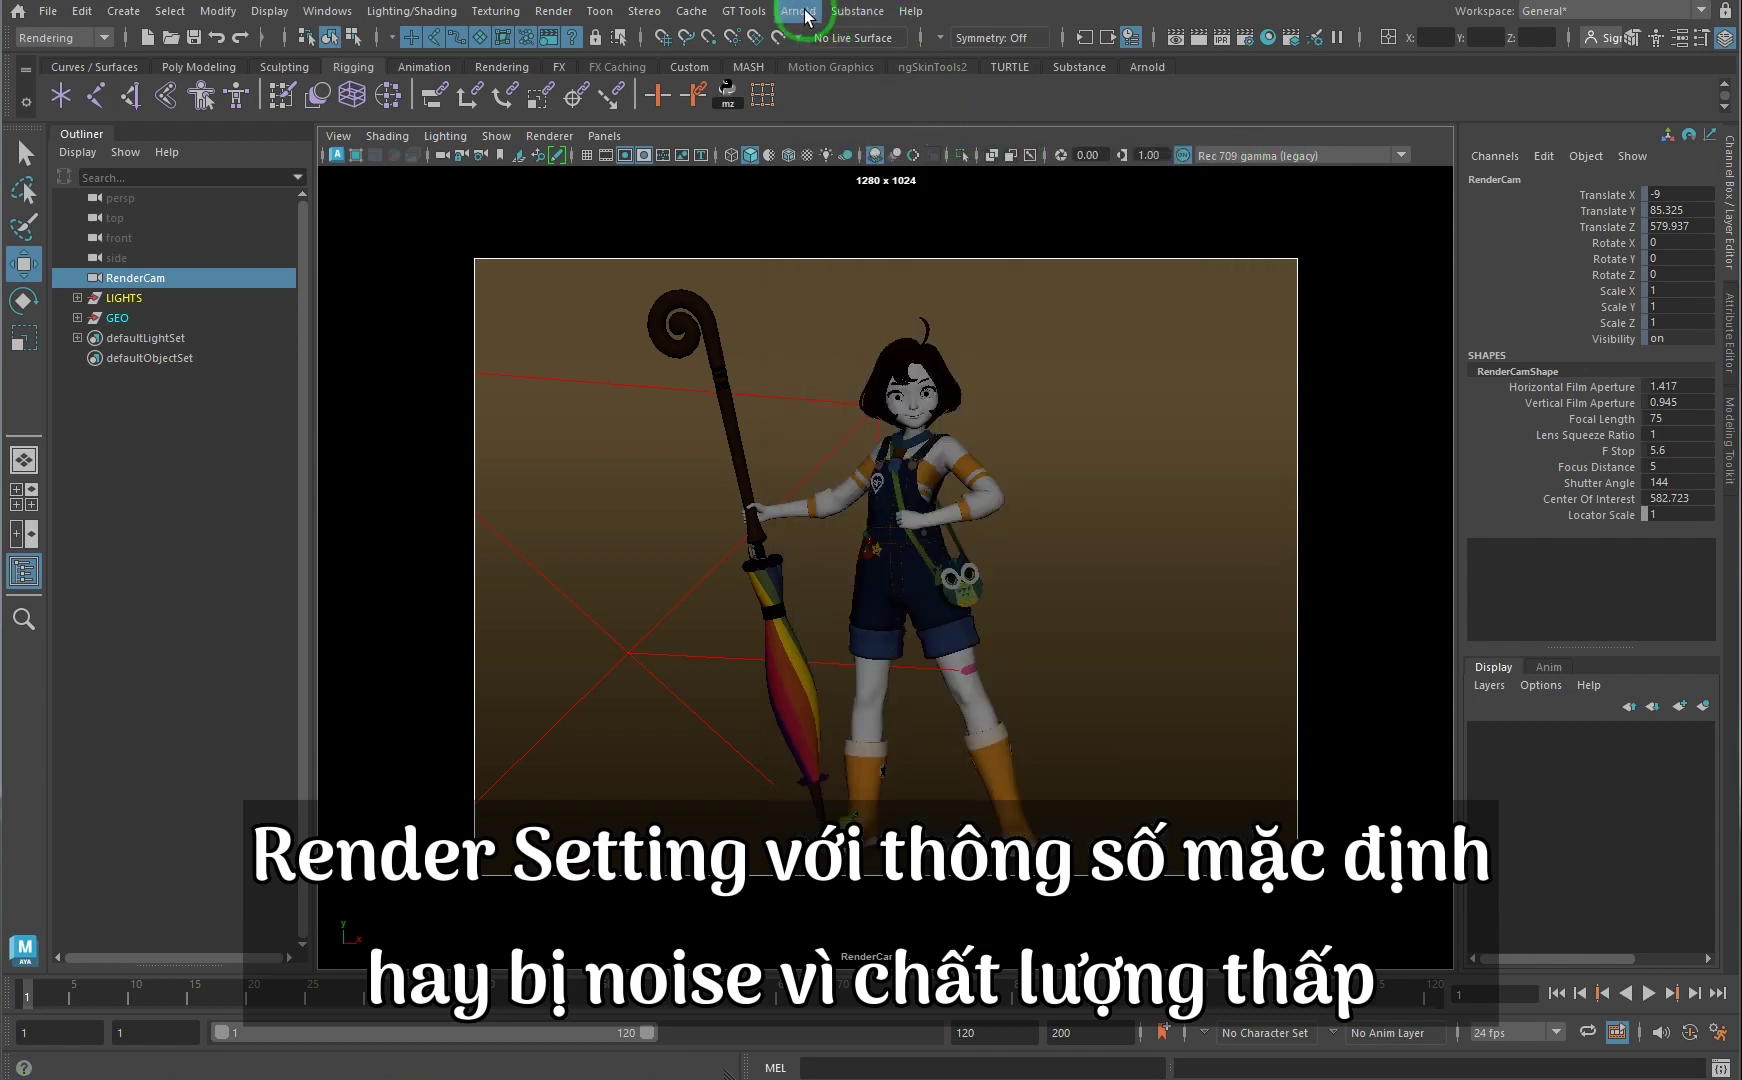
click(818, 50)
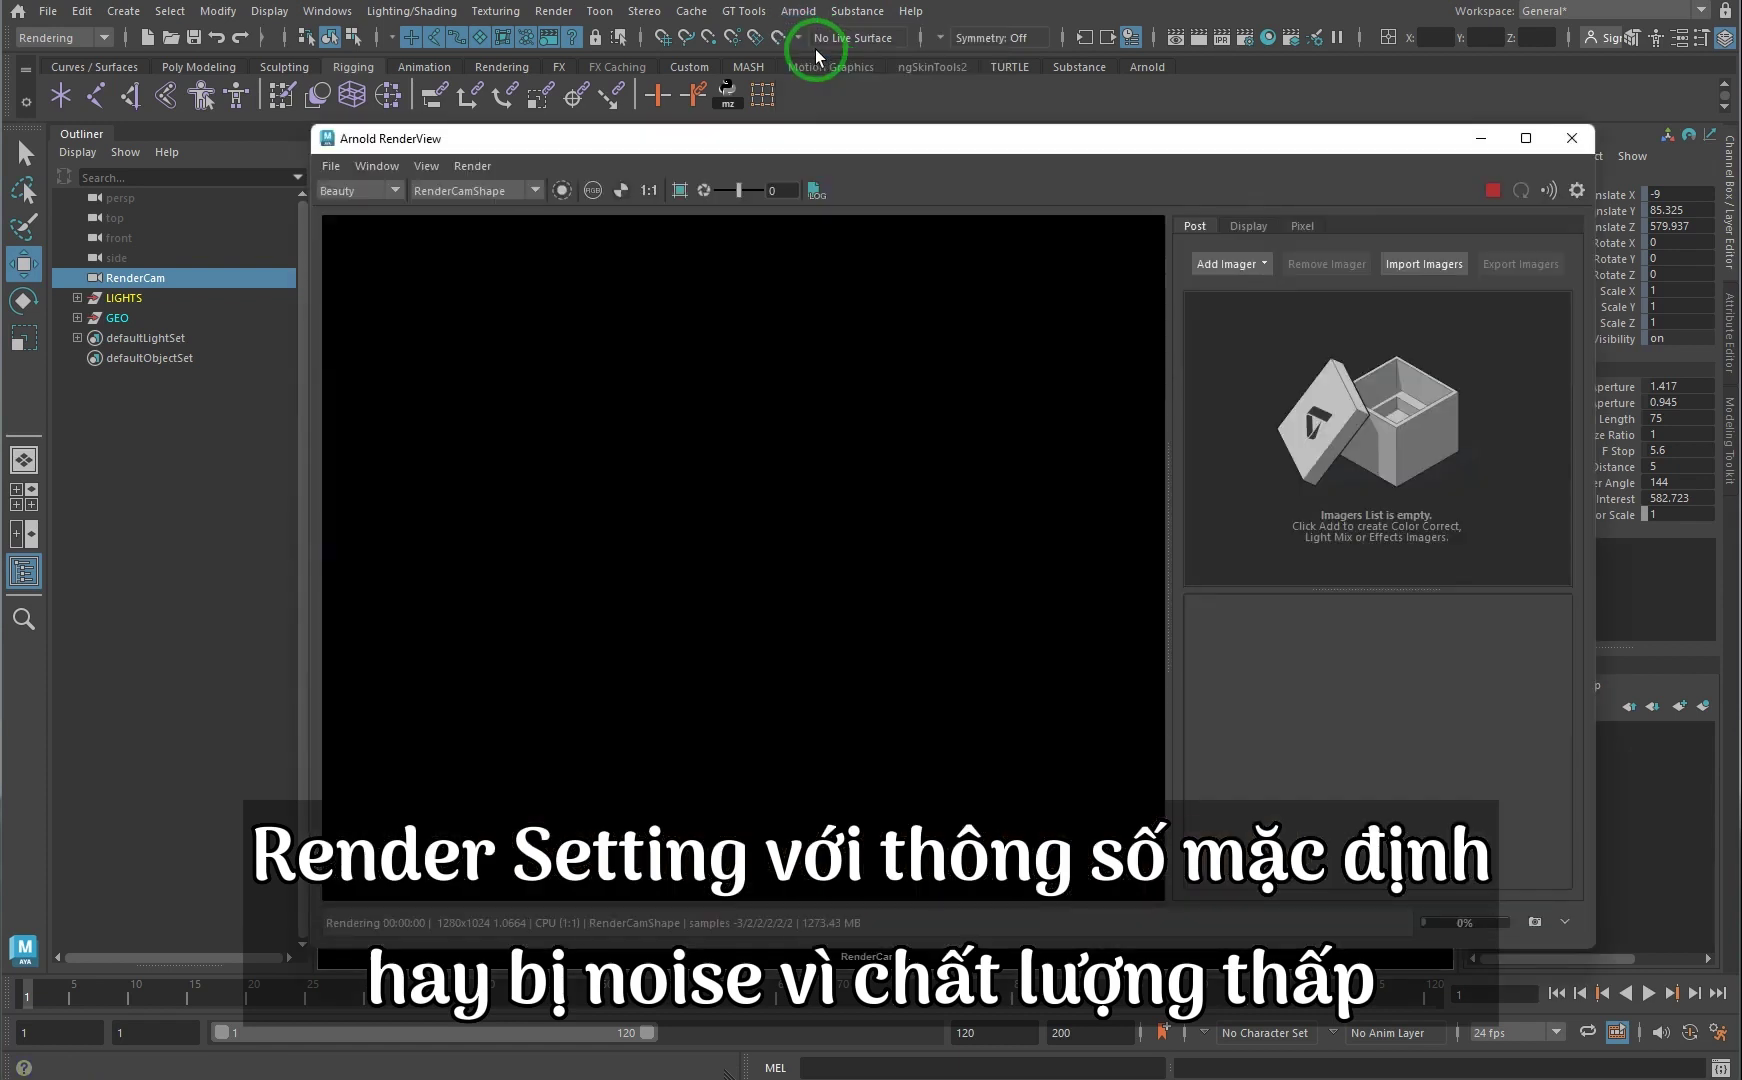
click(1577, 190)
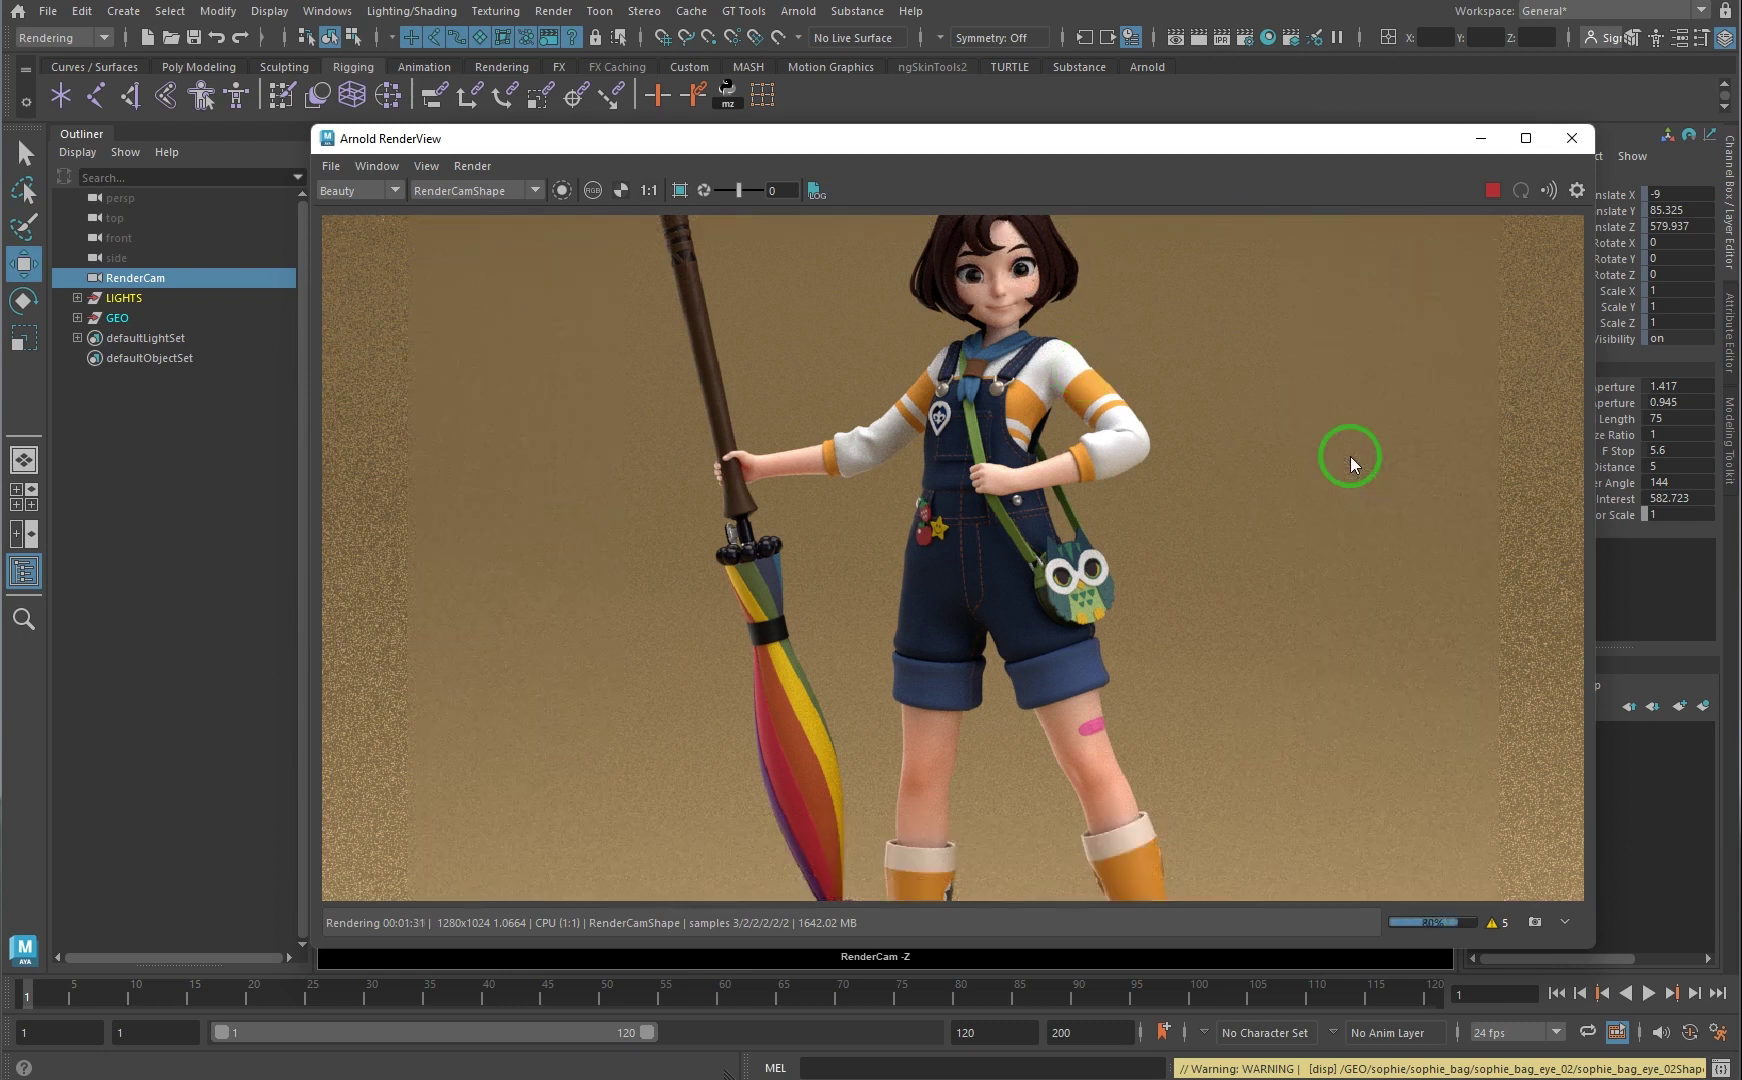
scroll(1071, 755, up, 2)
scroll(1071, 755, up, 1)
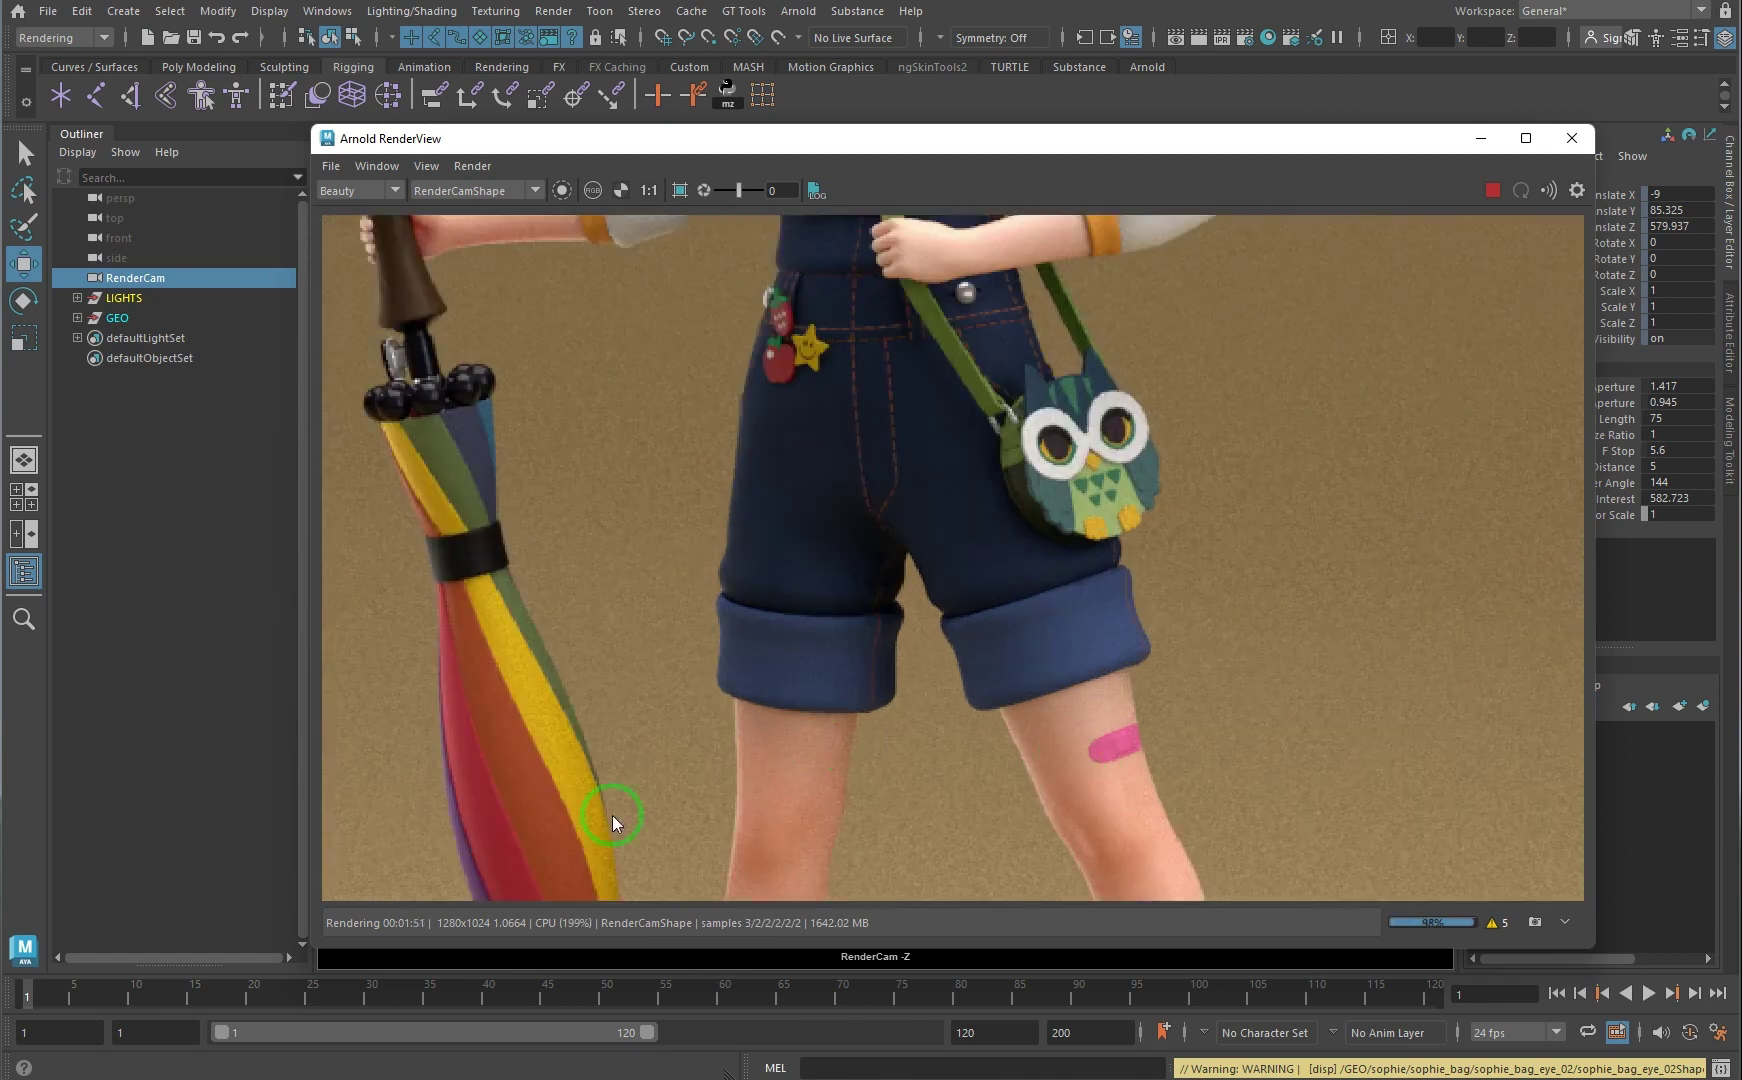
key(f)
click(1222, 160)
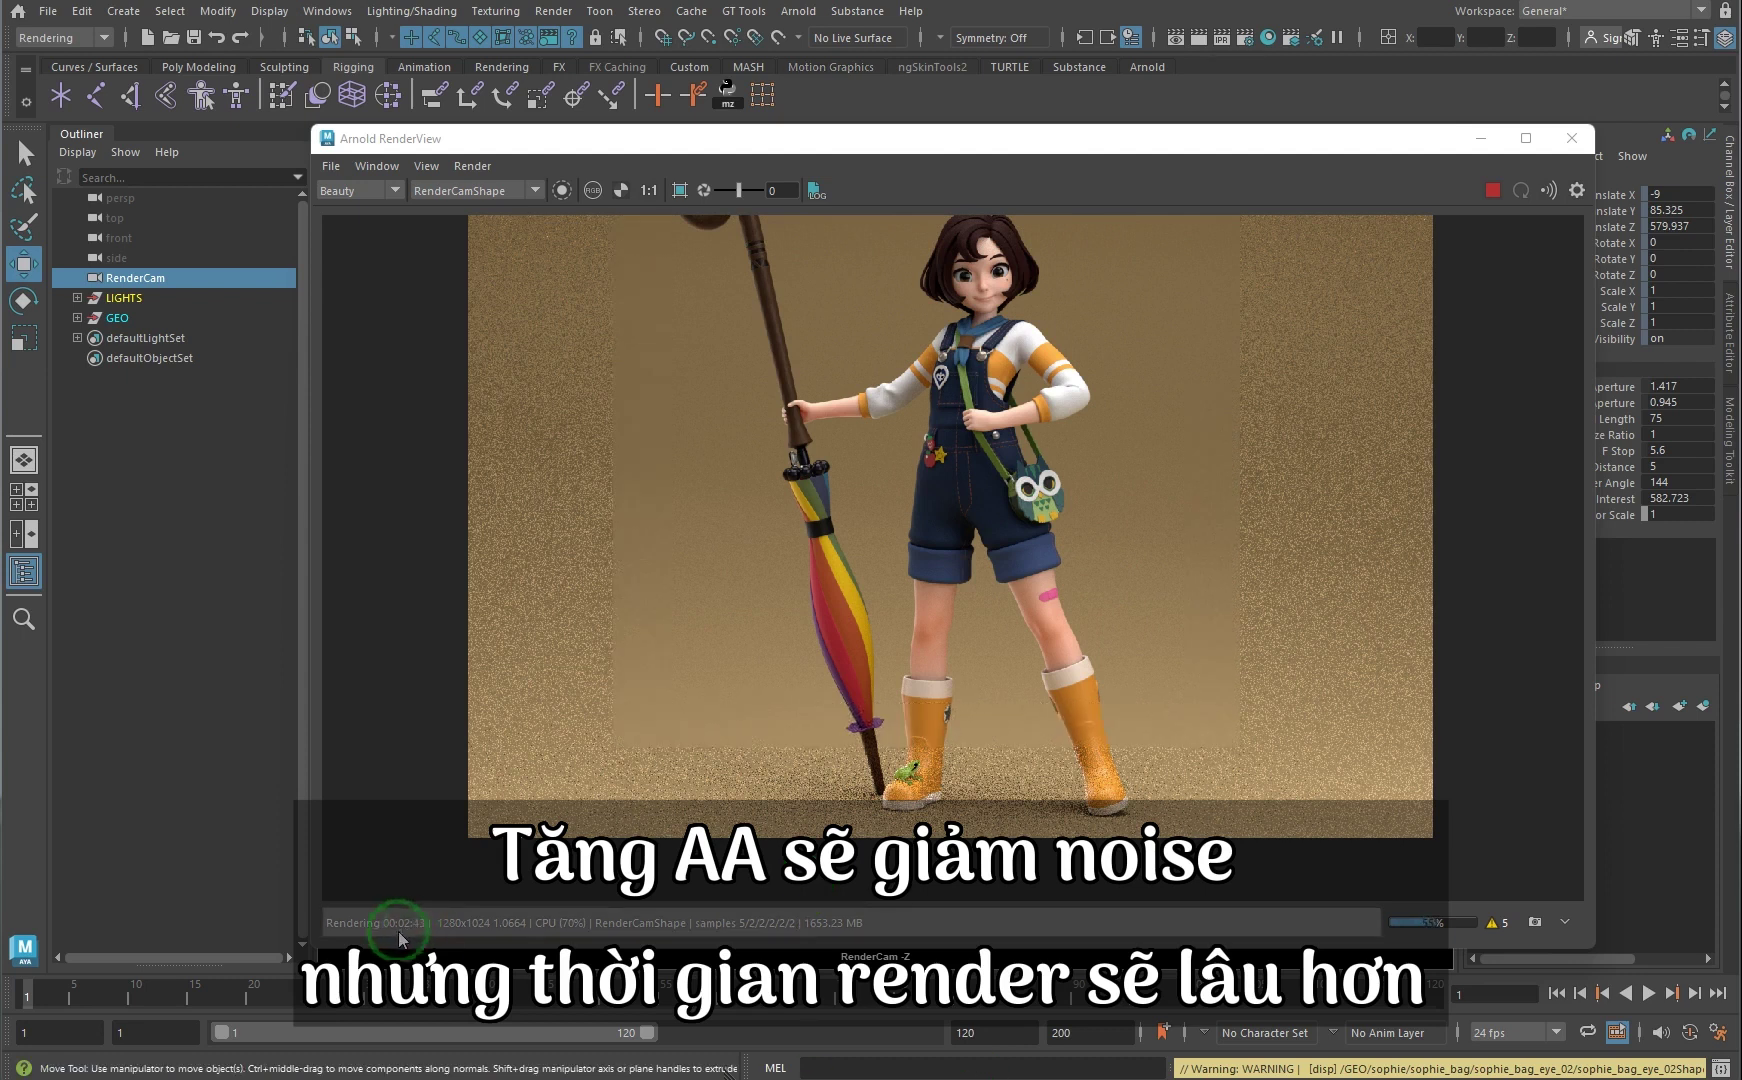
Step: Inspect the AA-5 render up close and store it as Snapshot_01
scroll(1003, 634, up, 3)
scroll(999, 759, down, 2)
scroll(999, 759, down, 2)
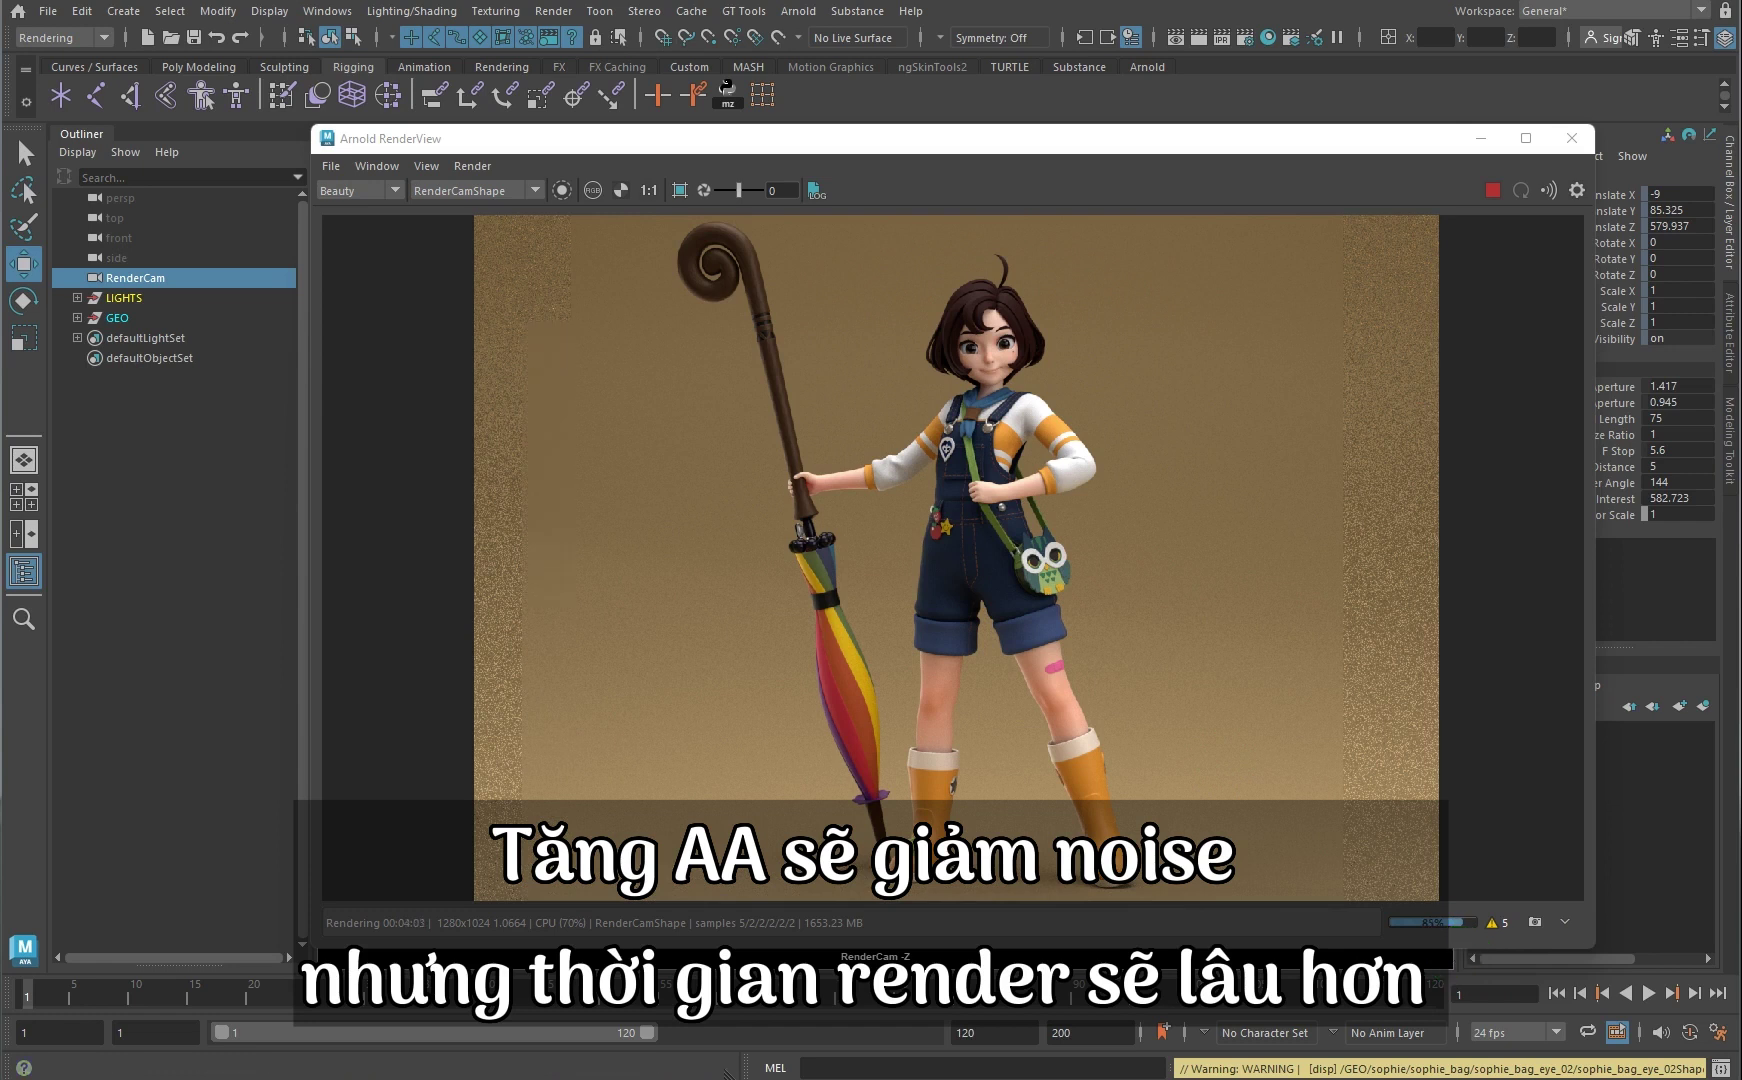
scroll(1211, 396, up, 3)
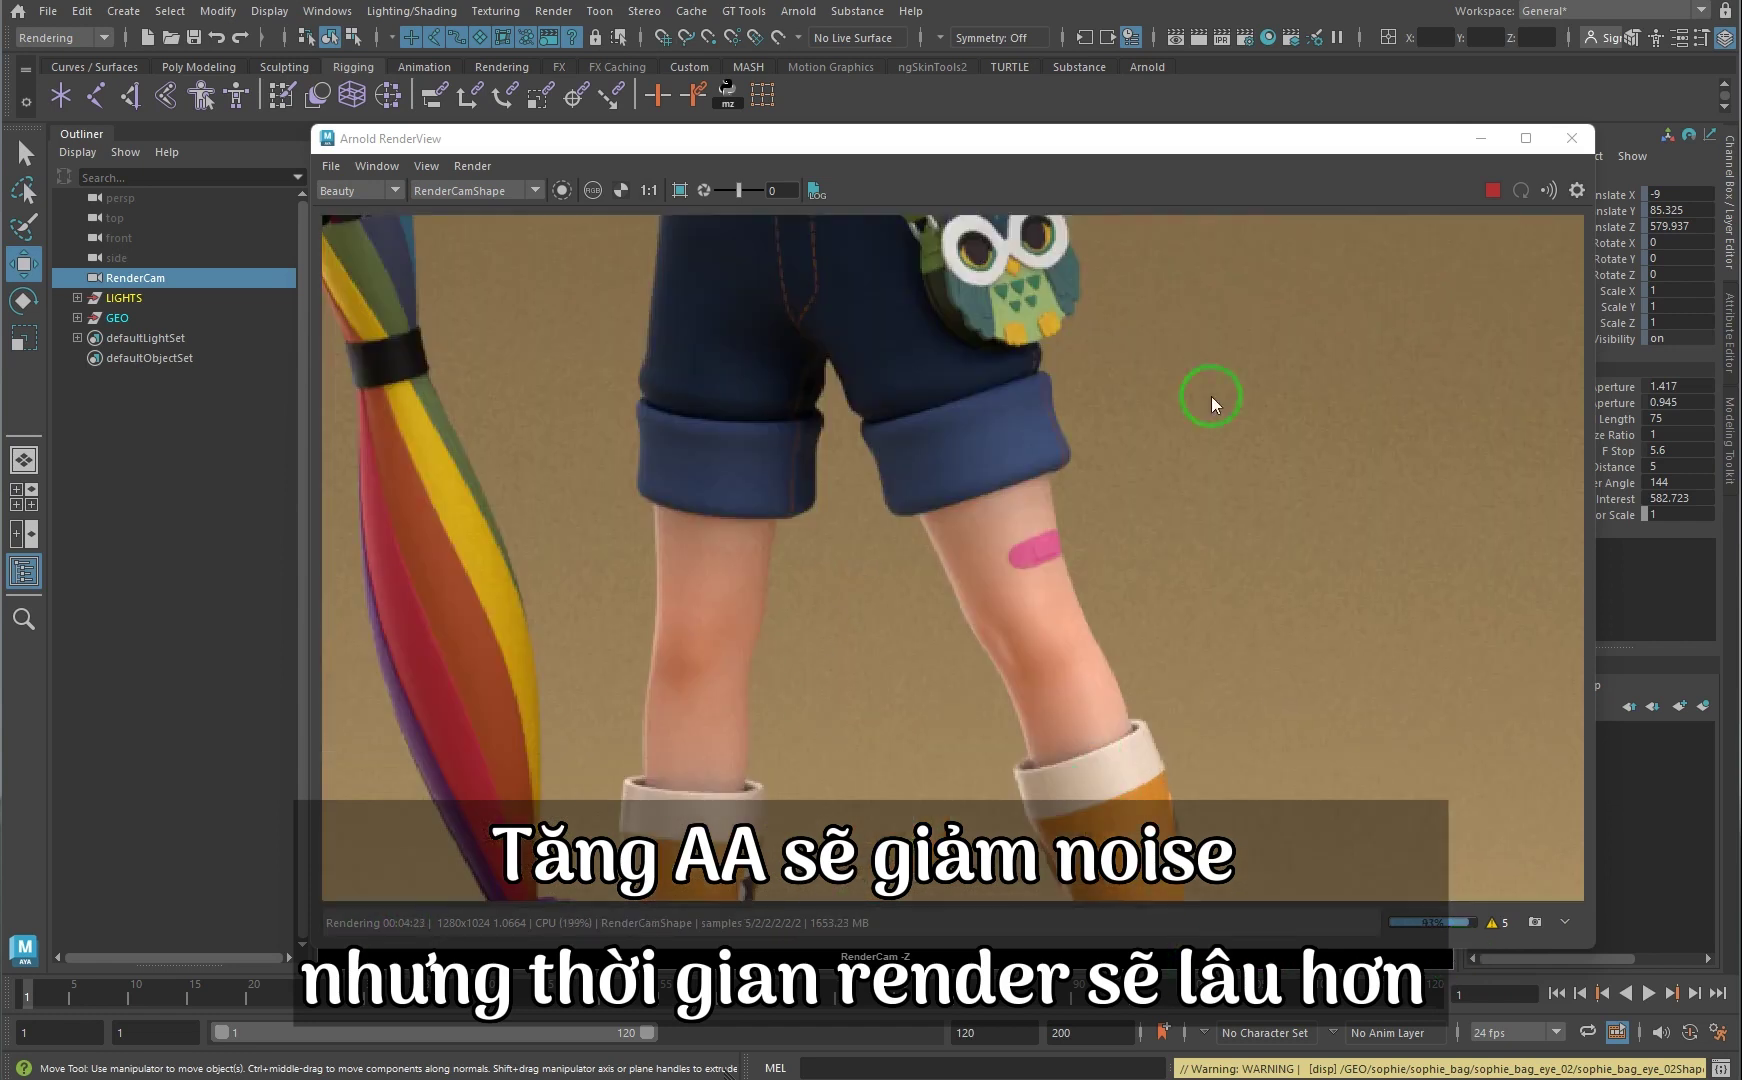
scroll(1011, 576, down, 3)
scroll(934, 303, down, 2)
scroll(934, 303, up, 1)
scroll(1104, 491, down, 1)
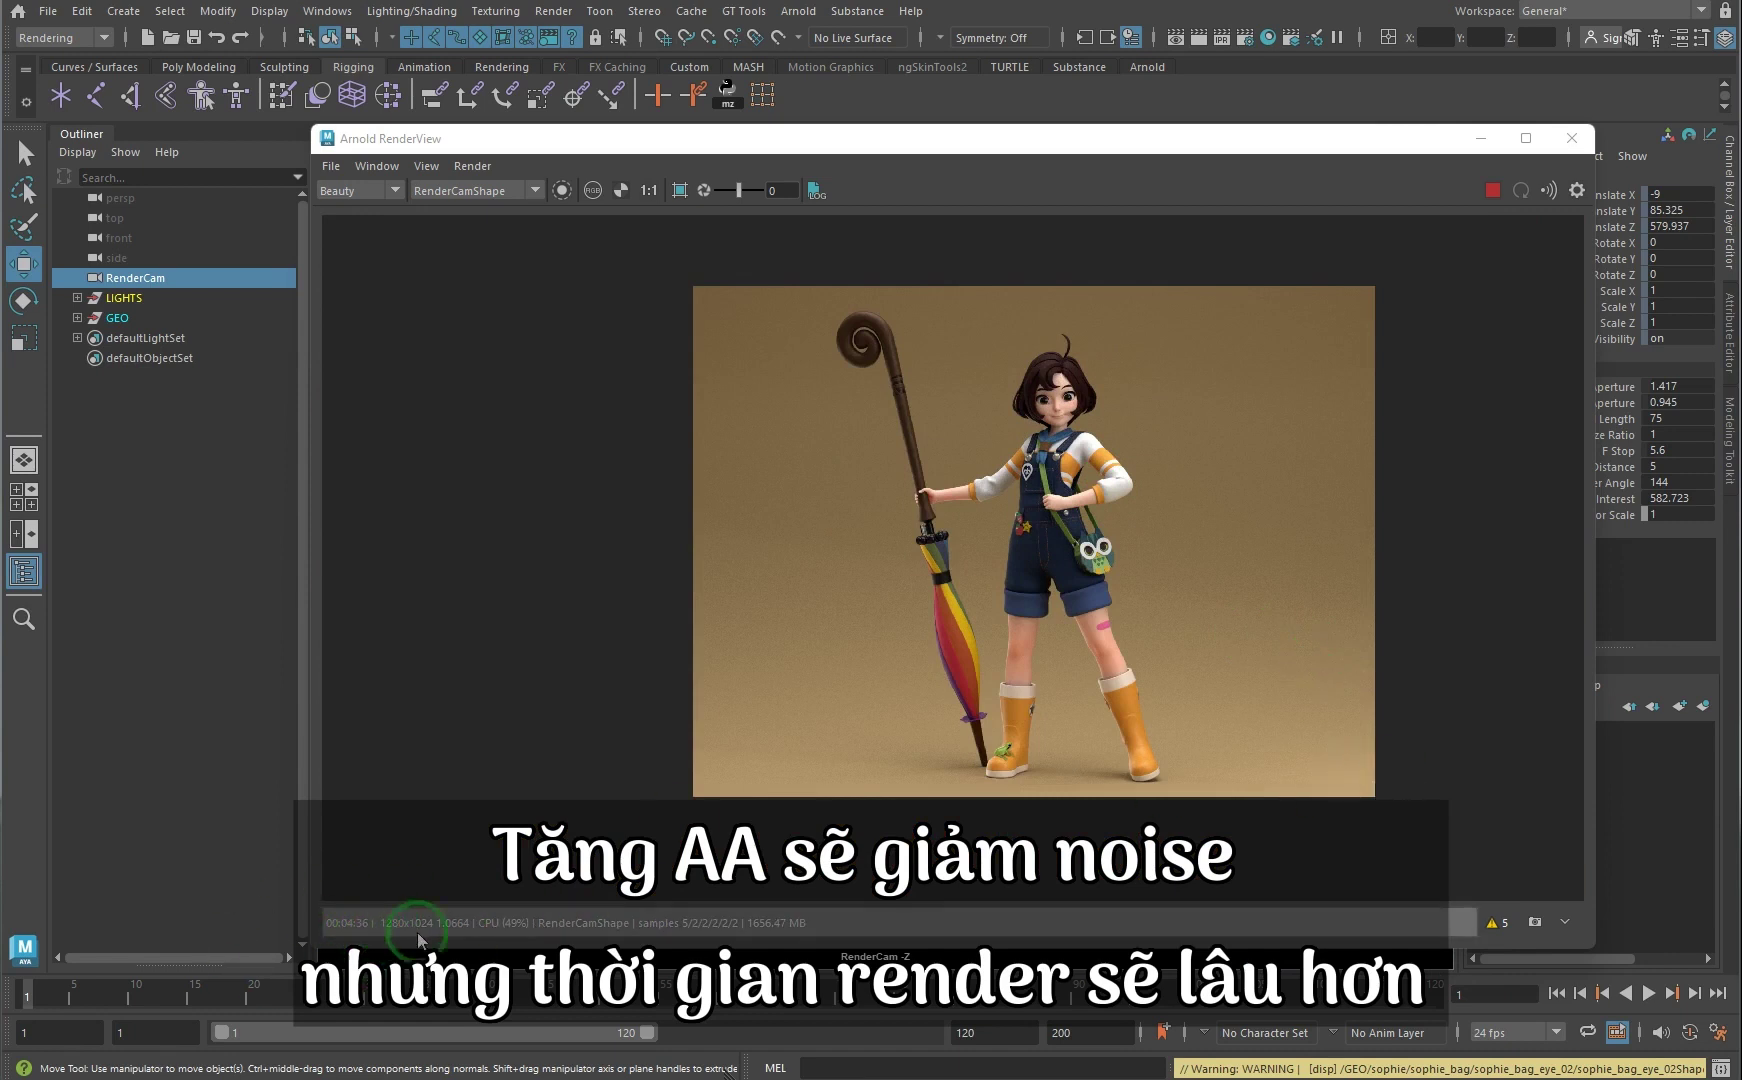
scroll(1194, 625, up, 1)
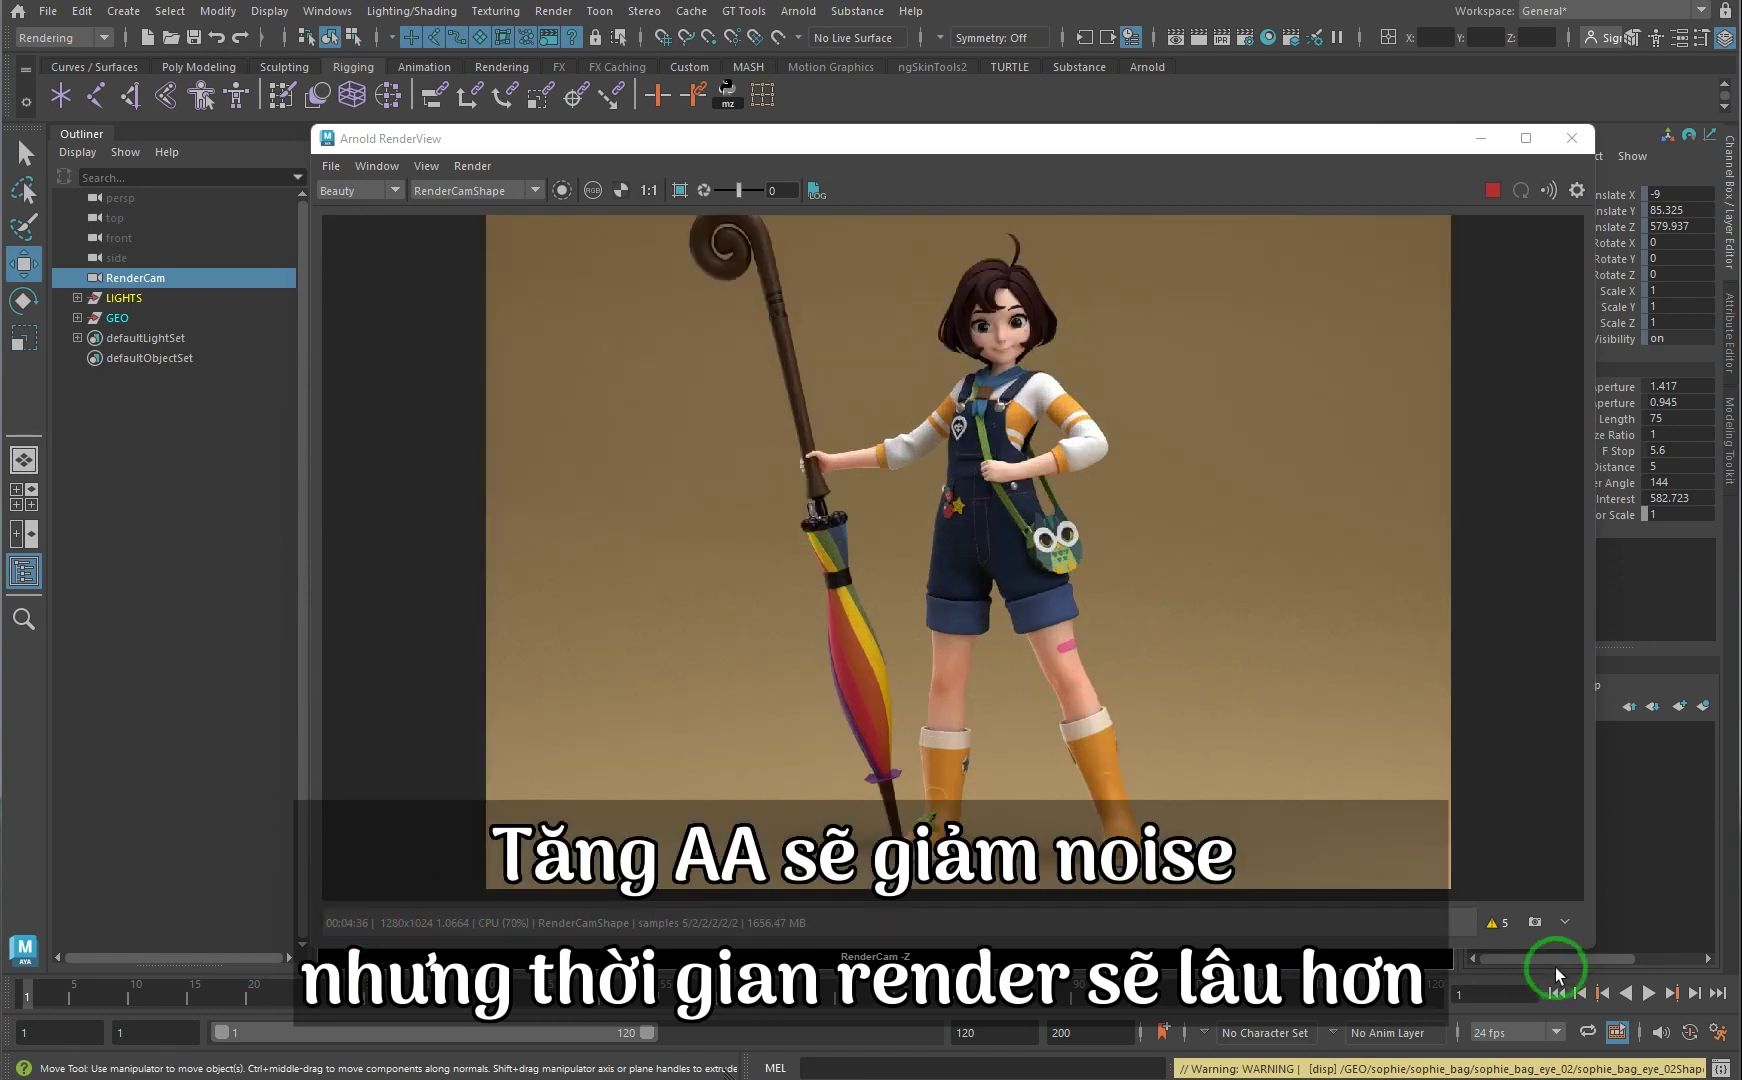
click(1536, 922)
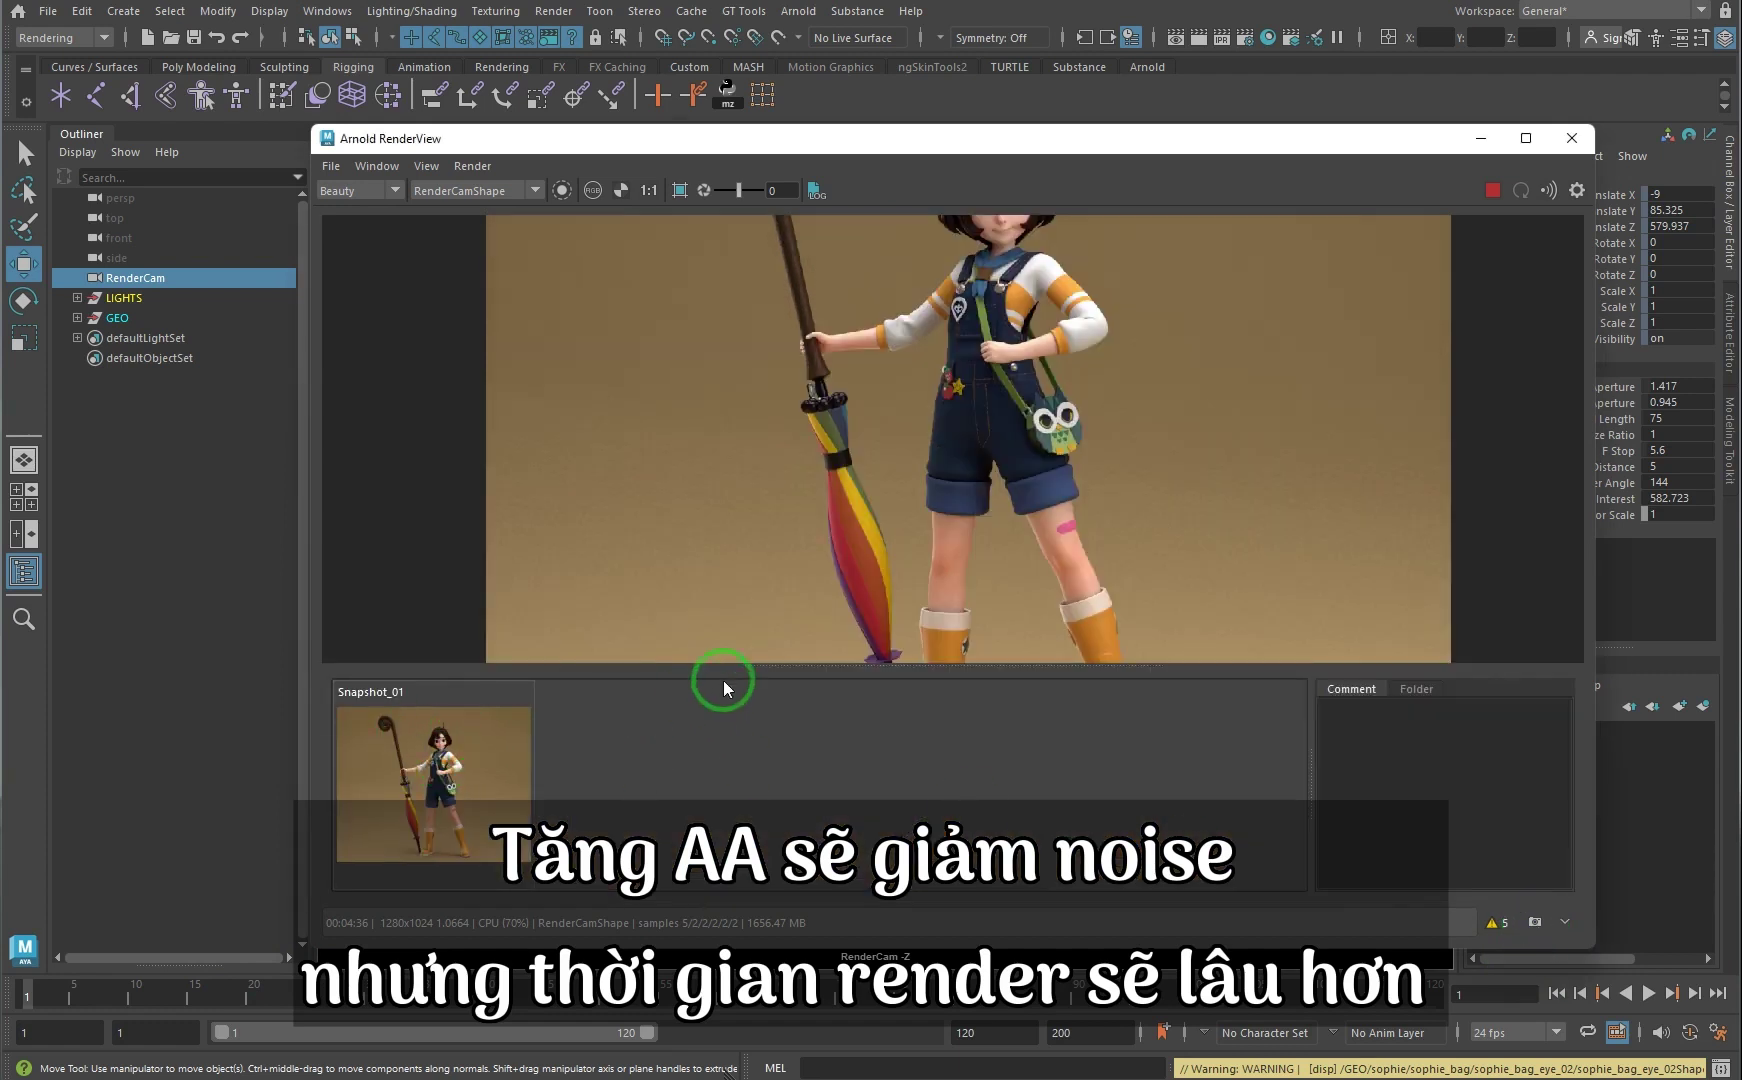
Step: Rearrange the RenderView window and snapshot strip, then stop rendering and close the window
mouse_move(720, 666)
mouse_down()
mouse_move(750, 784)
mouse_move(752, 760)
mouse_up()
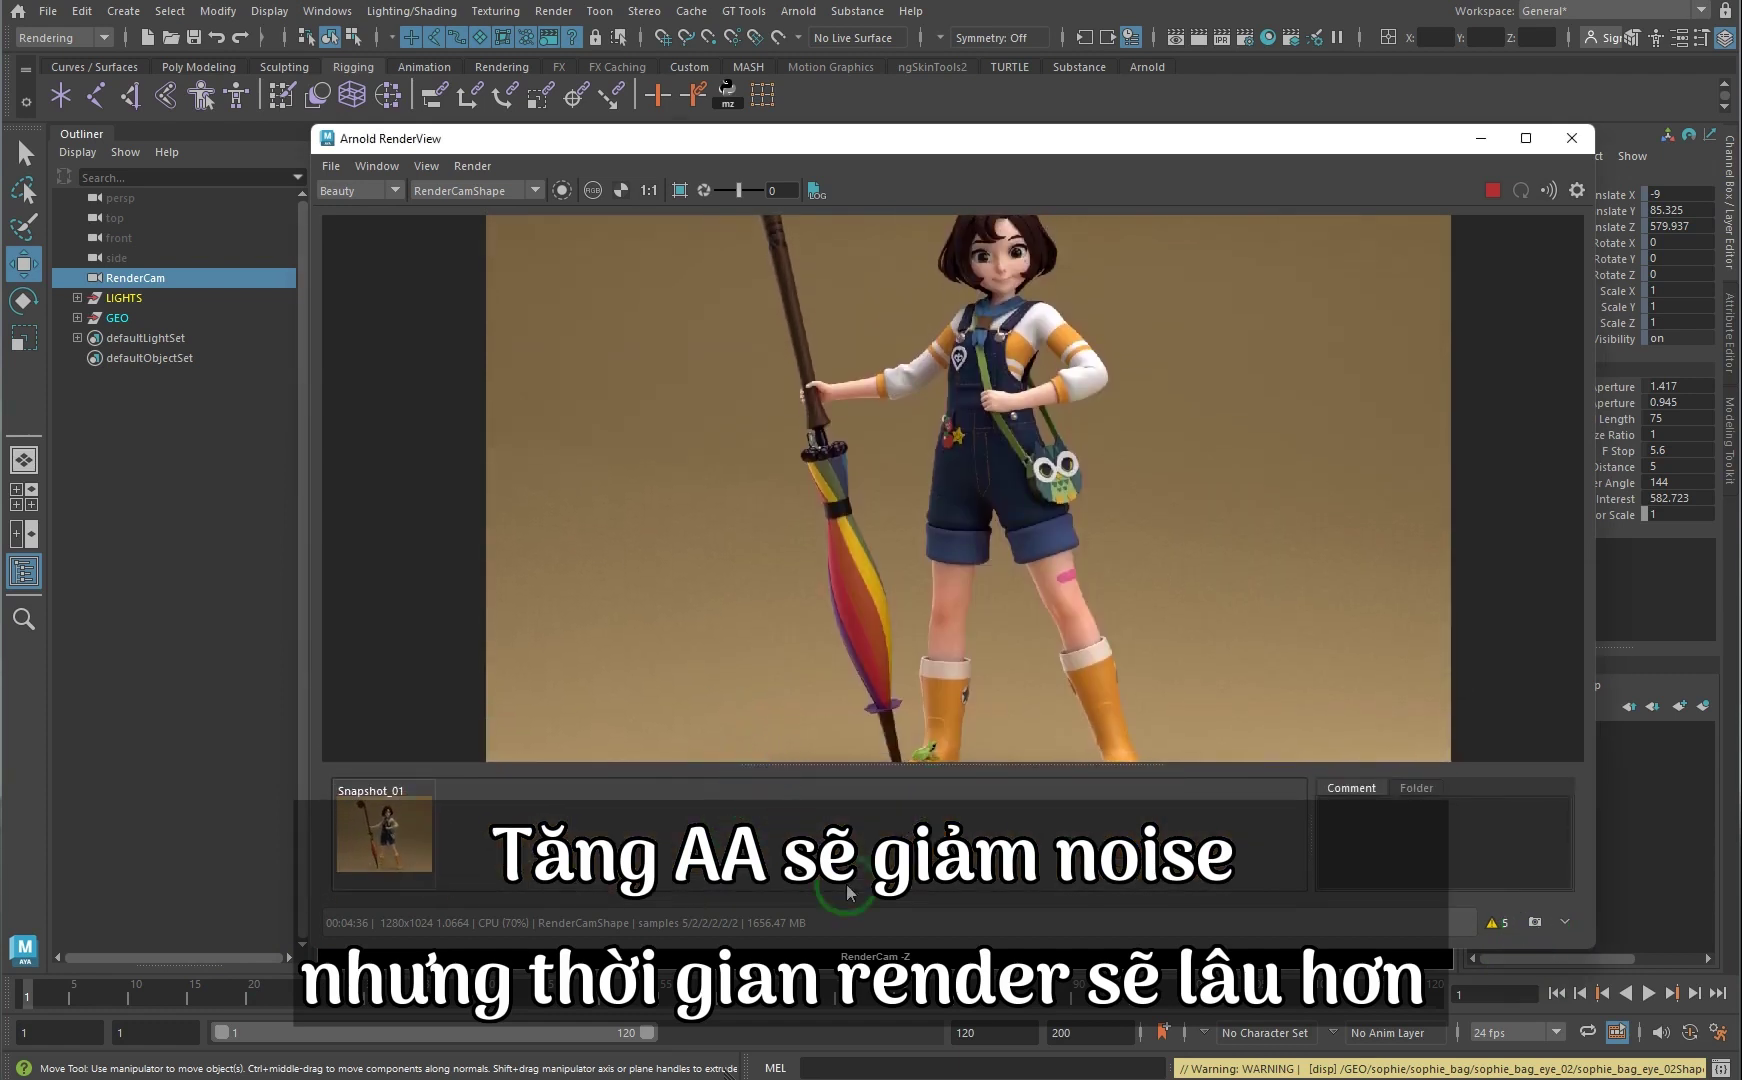
drag(923, 952, 933, 1045)
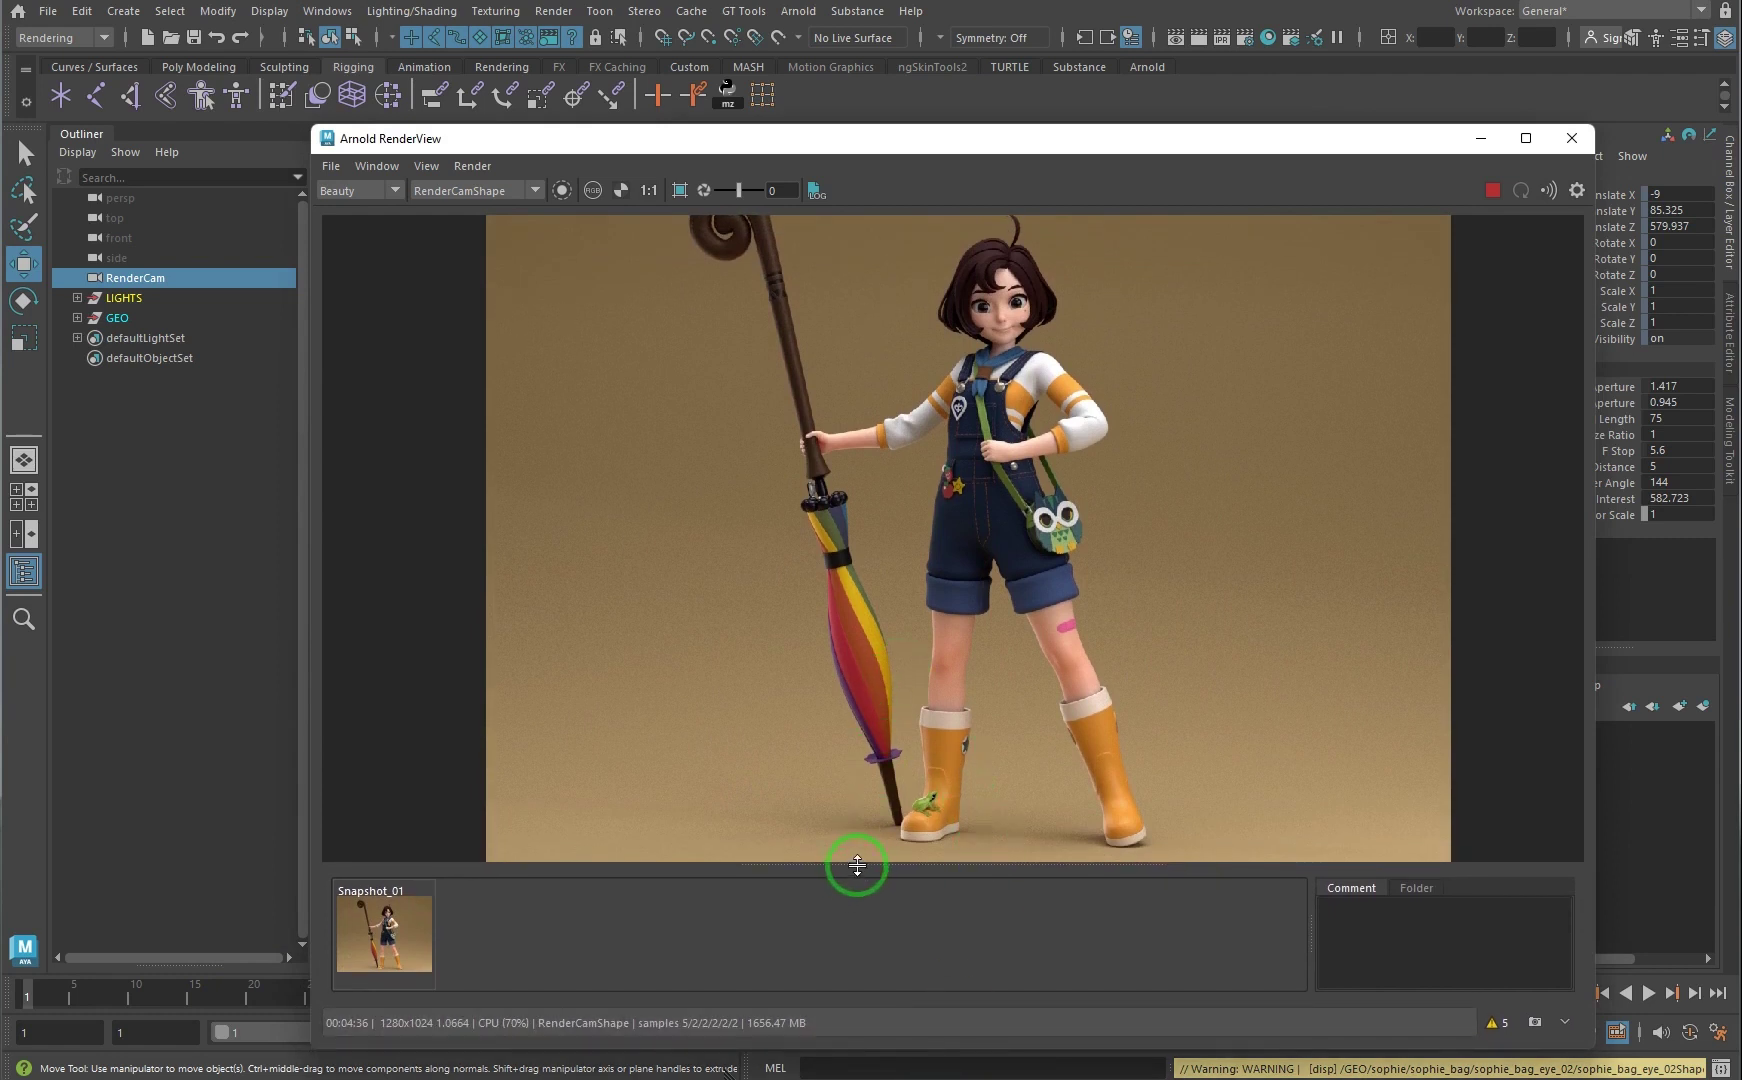
drag(853, 863, 853, 873)
drag(1011, 124, 1007, 32)
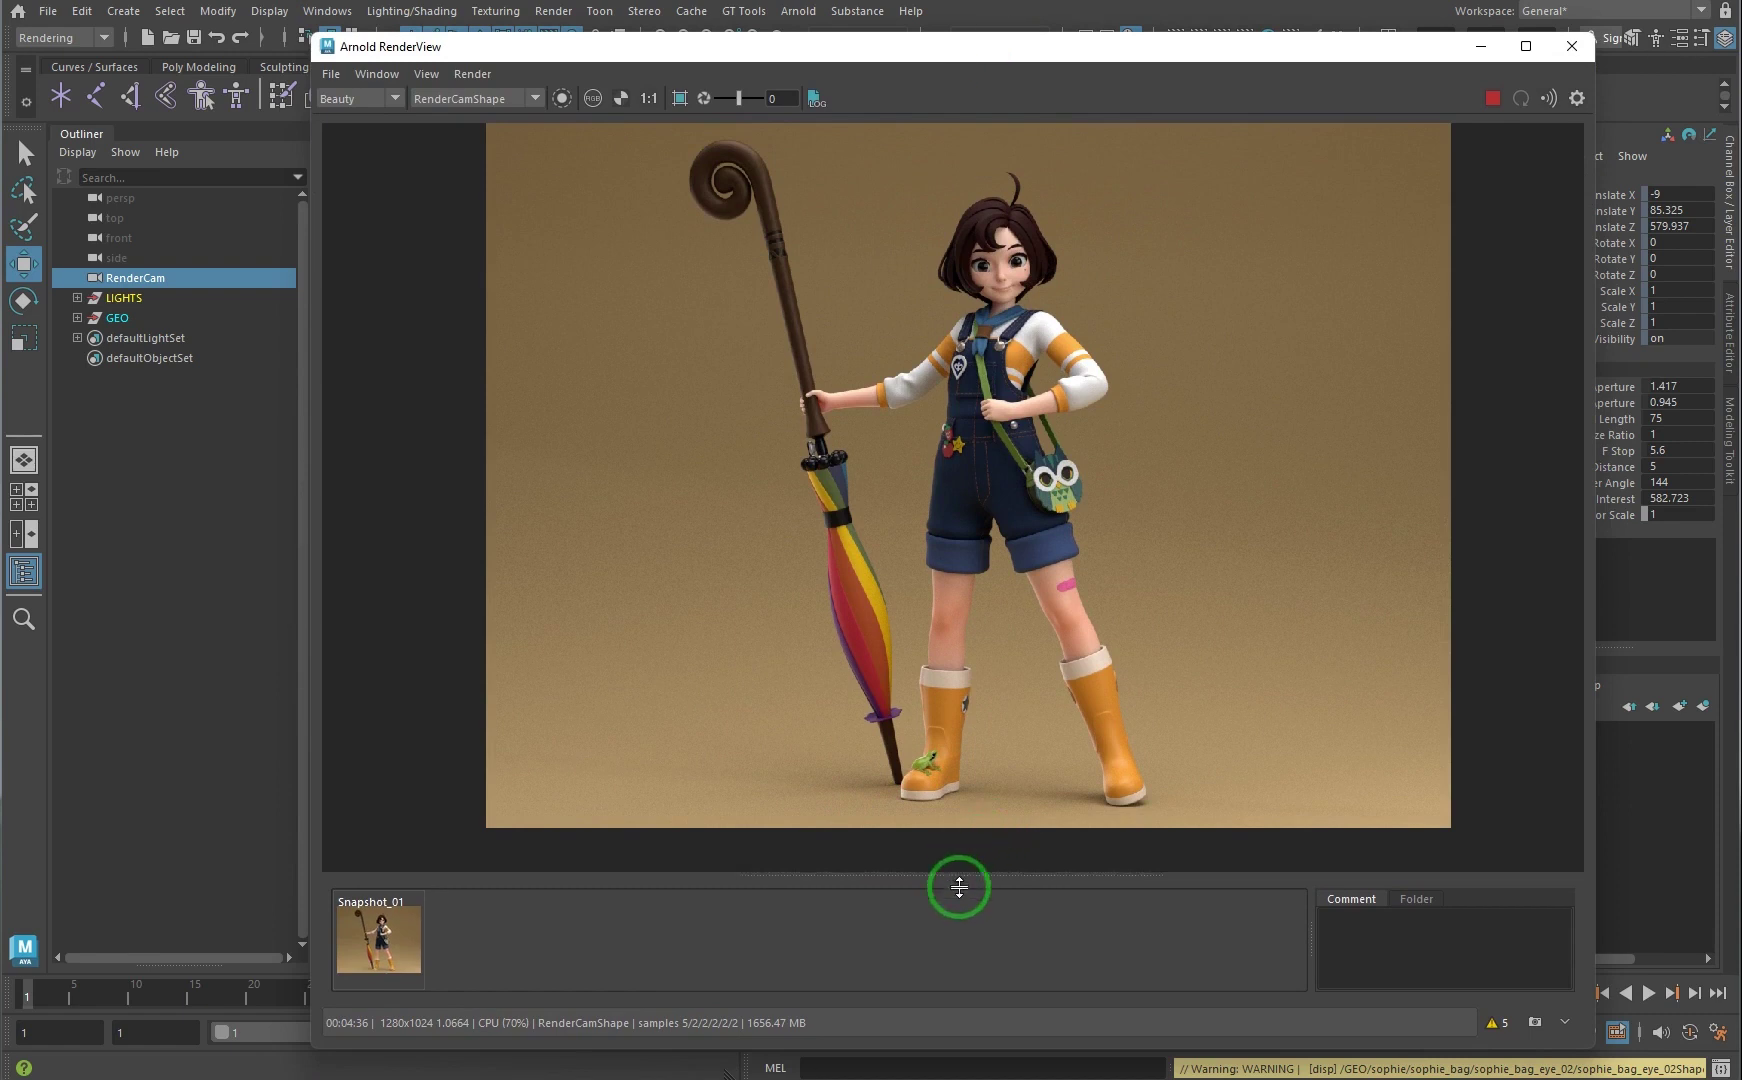
drag(965, 874, 962, 898)
middle_drag(1038, 654, 1019, 682)
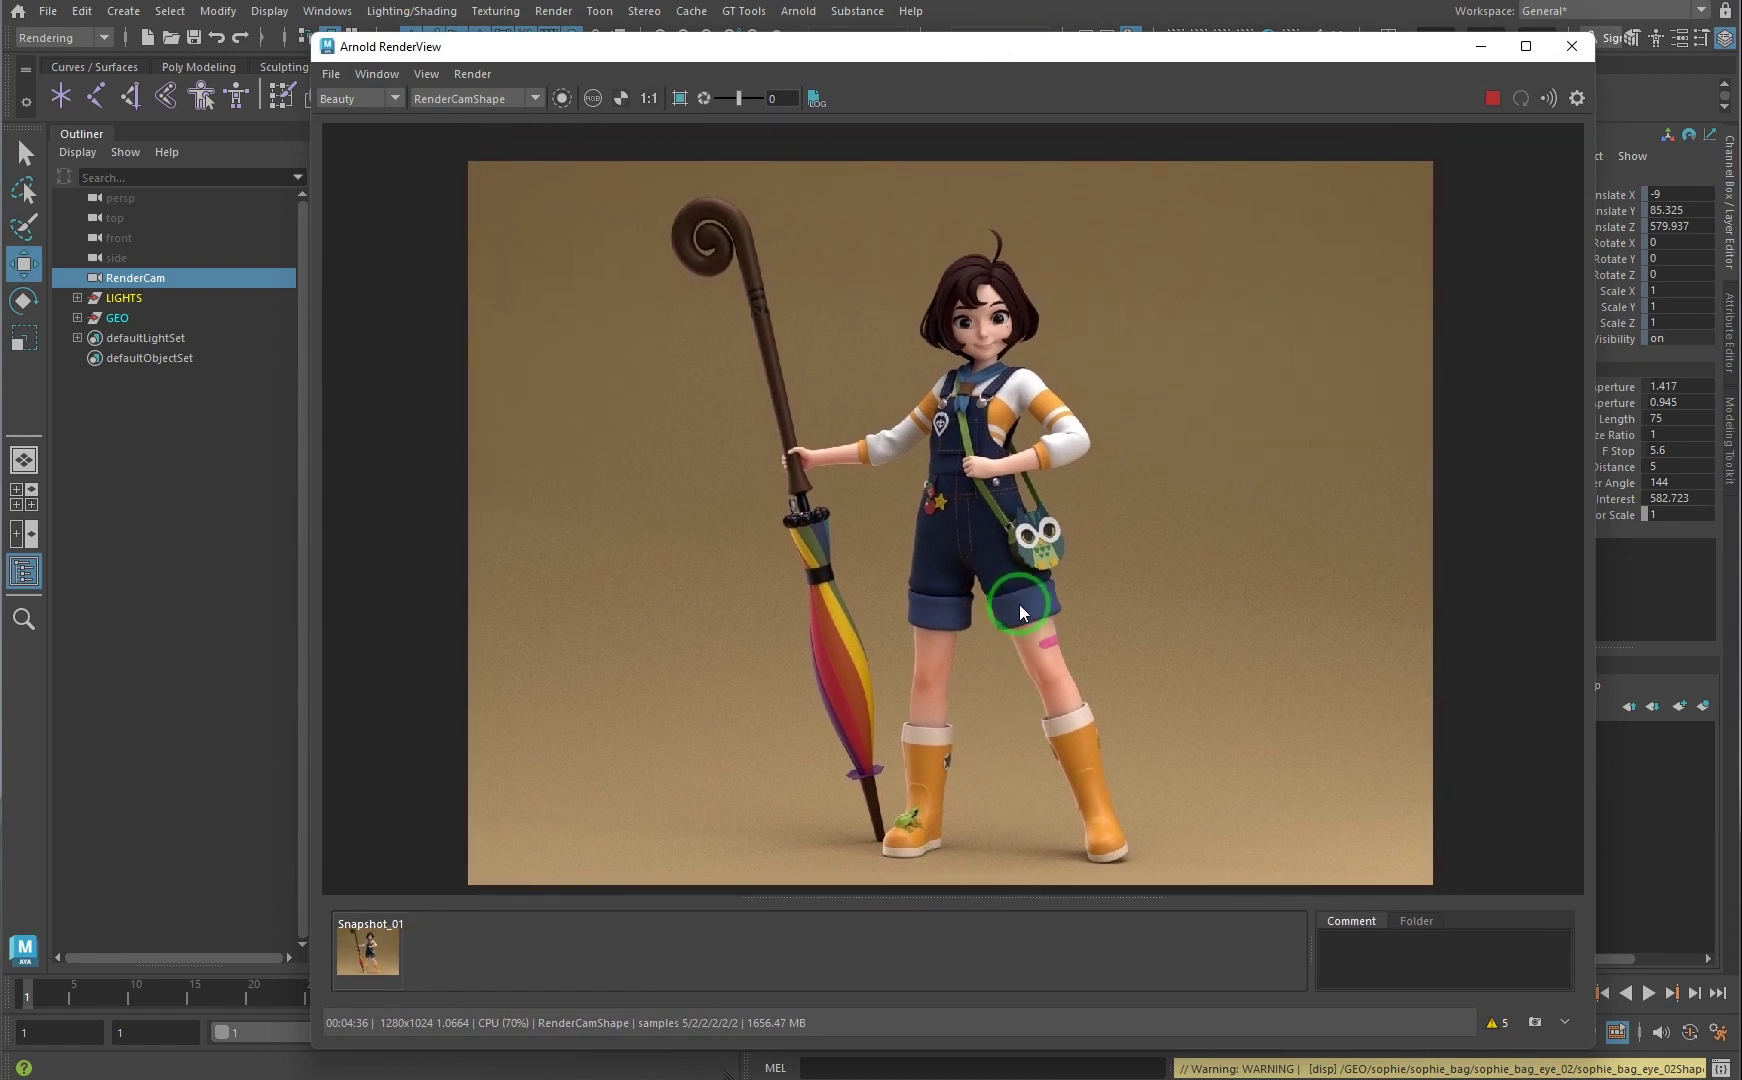
drag(618, 895, 624, 840)
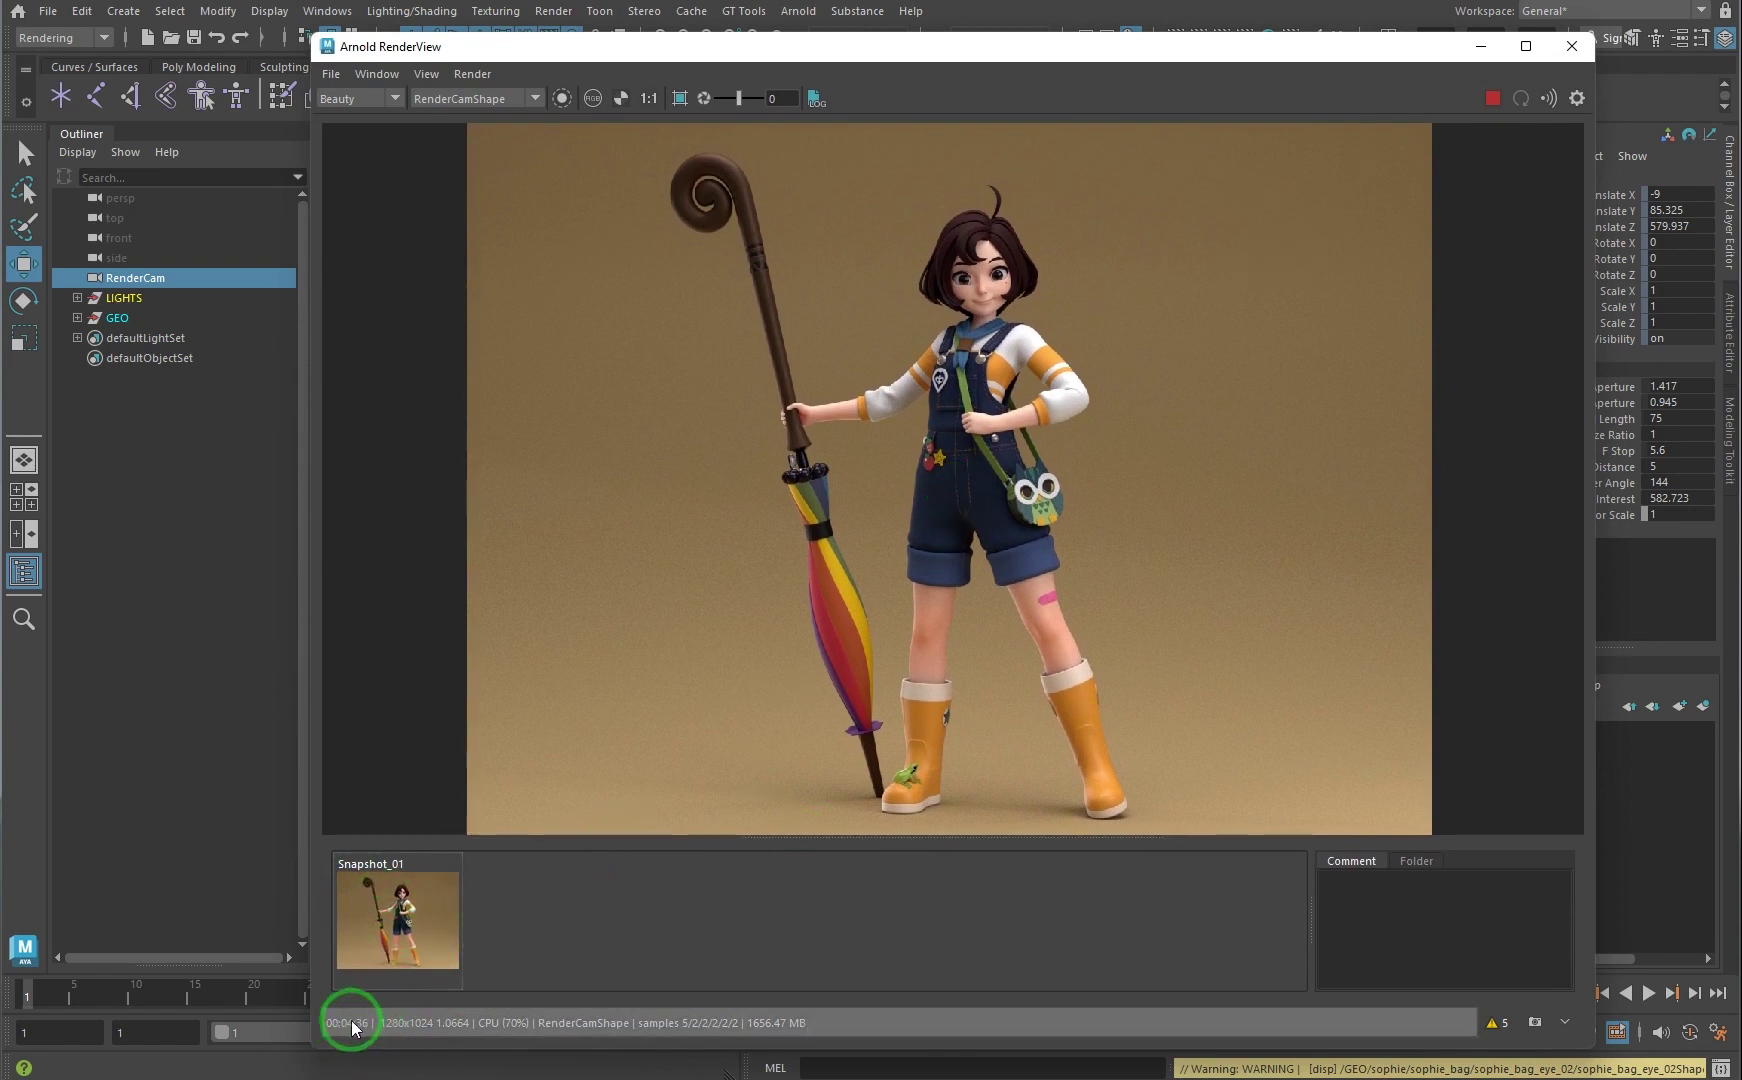
click(1492, 98)
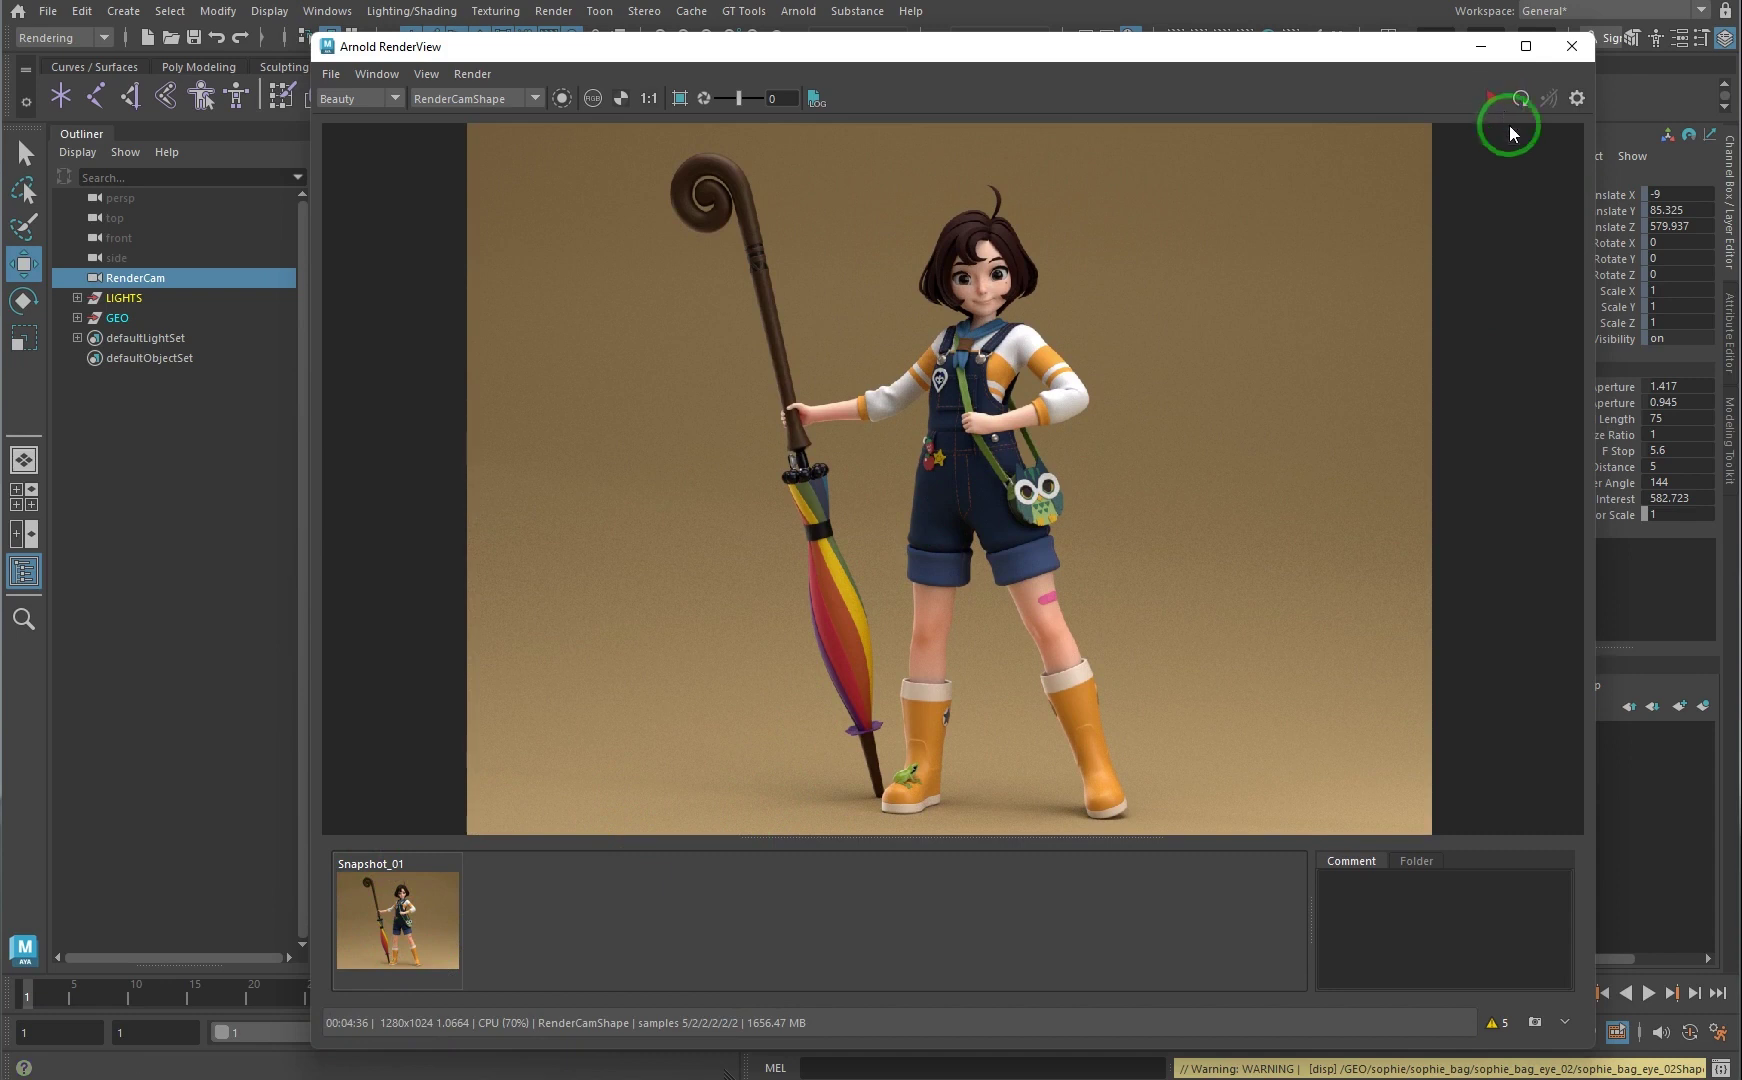
click(1574, 47)
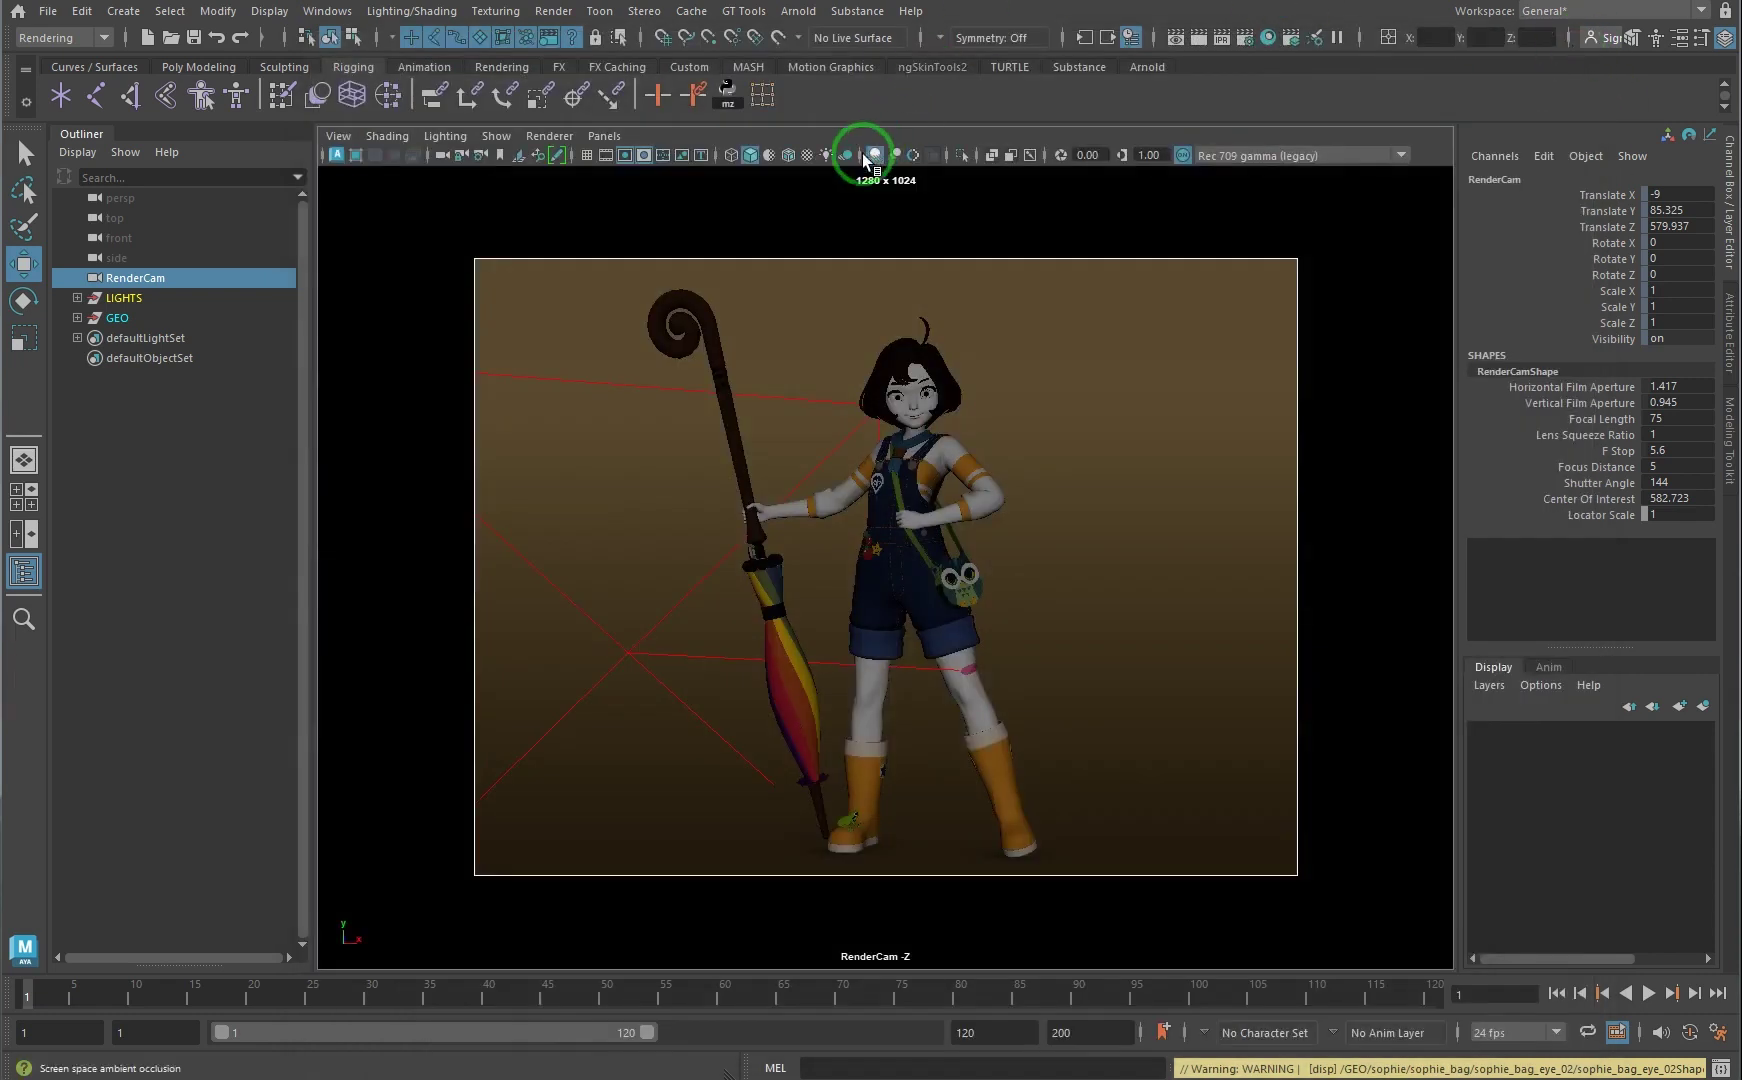
Step: Lower the Arnold camera AA samples from 4 to 3 in Render Settings
click(1251, 41)
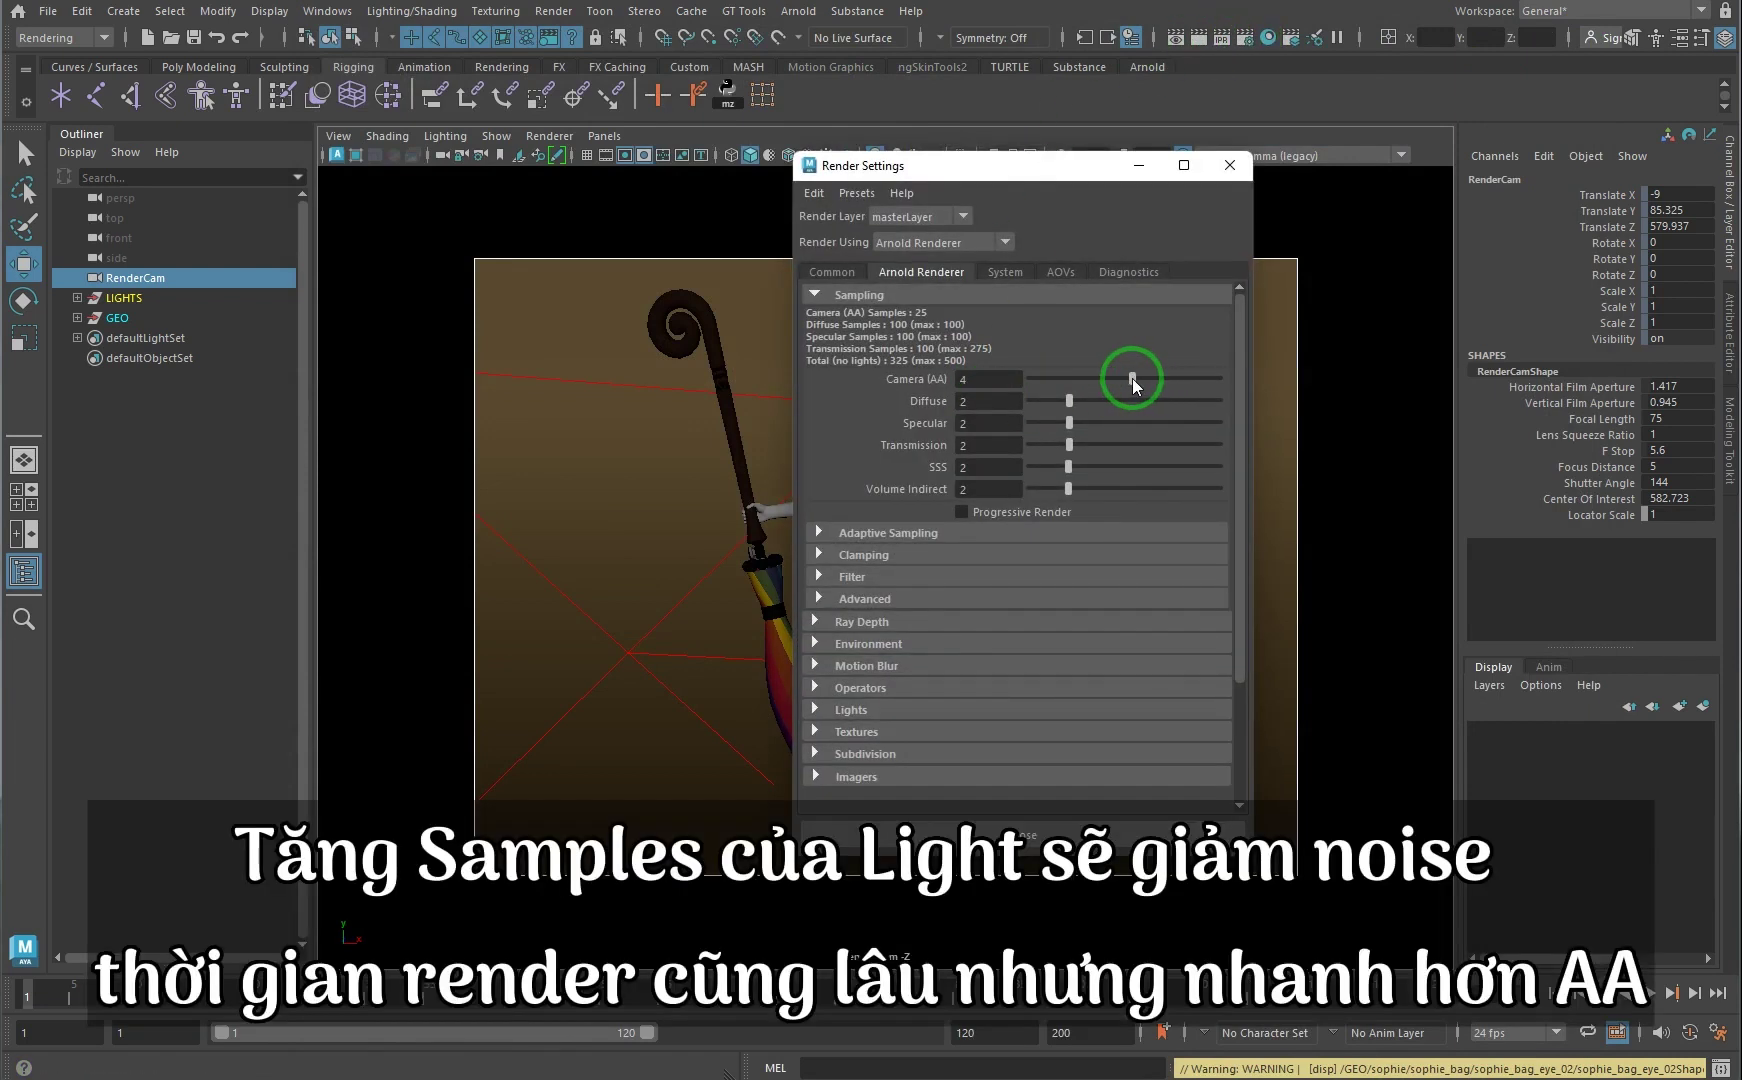
drag(1125, 376, 1108, 381)
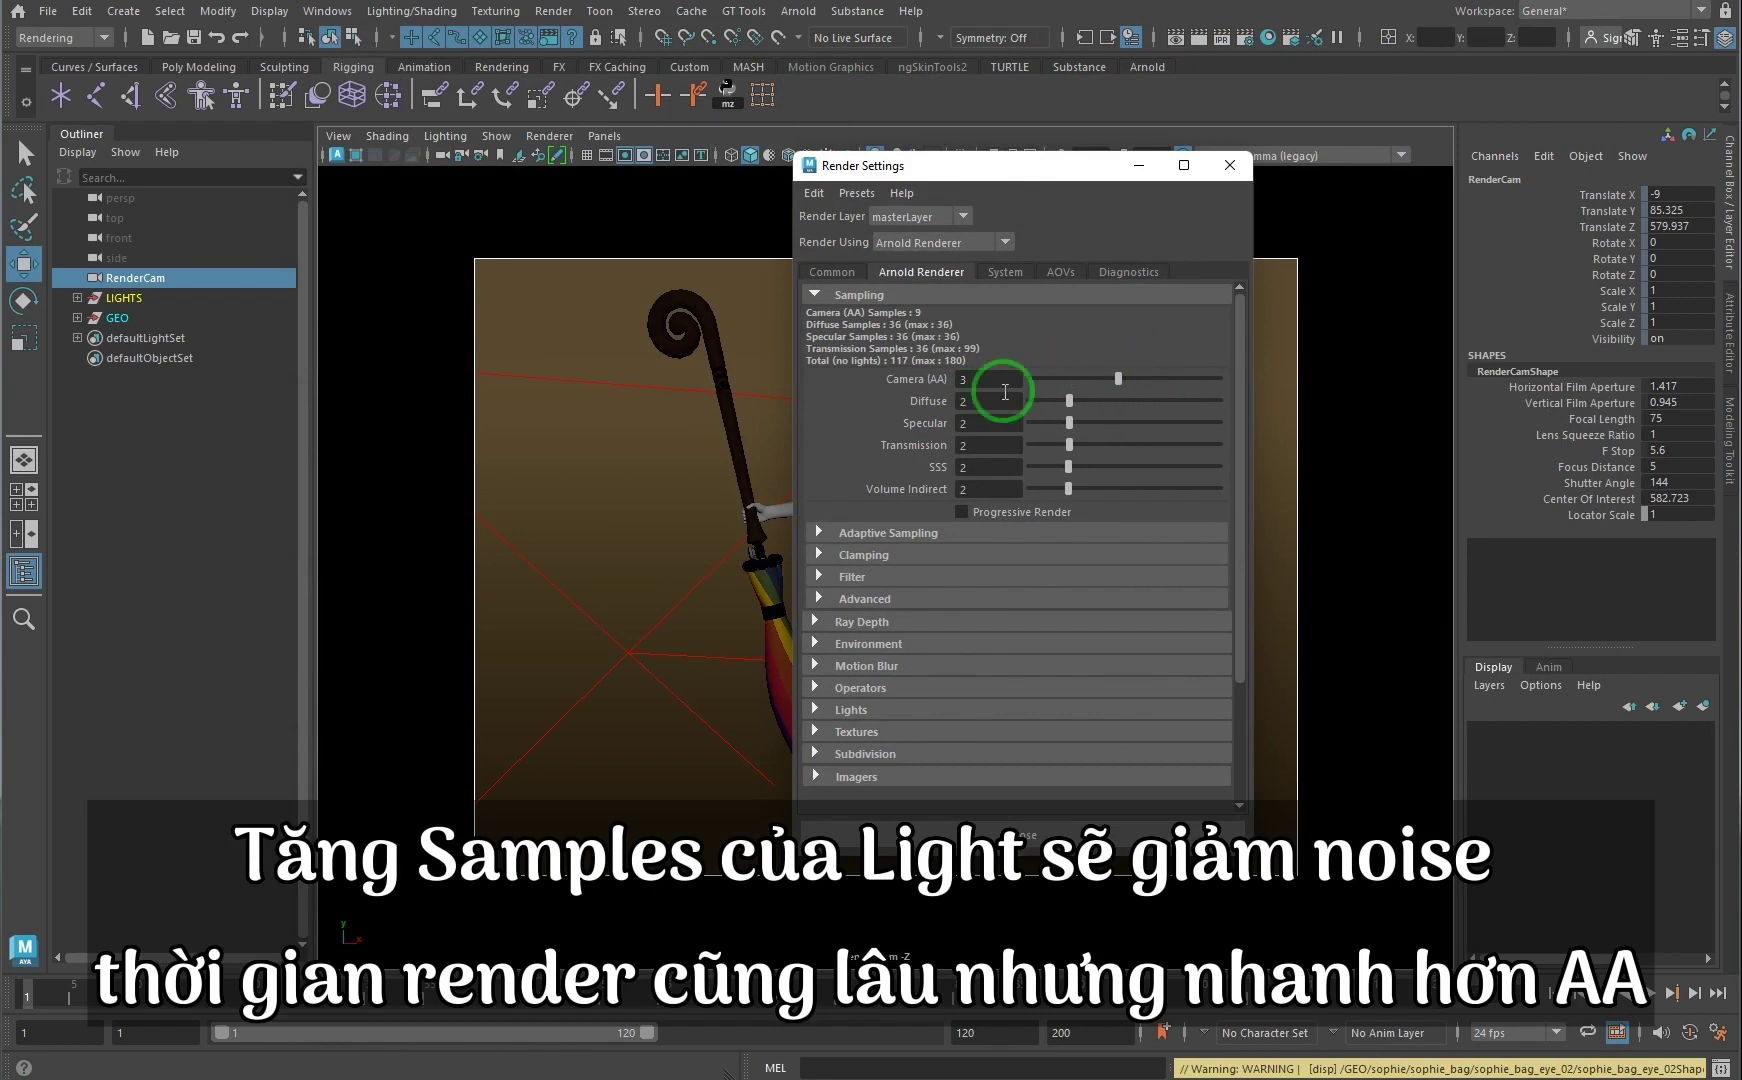
click(1230, 166)
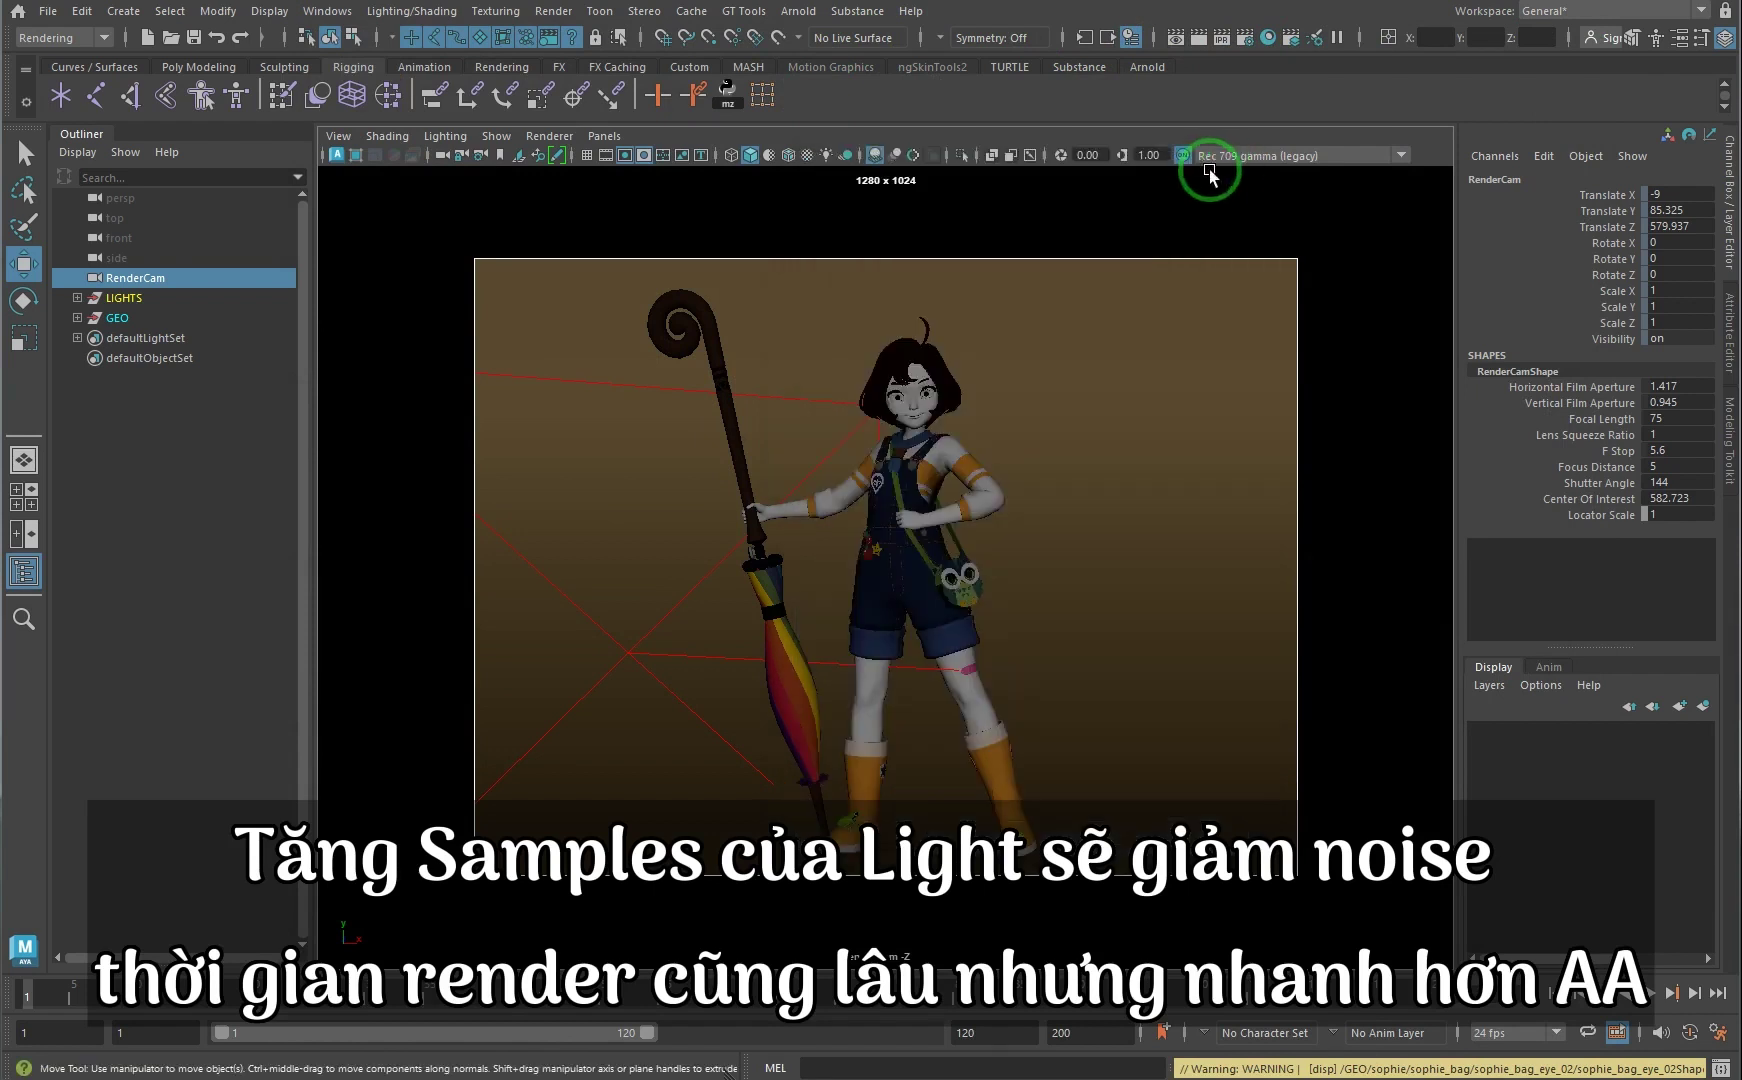
Step: Raise aiSkyDomeLight1's samples from 1 to 4 in the Attribute Editor
click(77, 298)
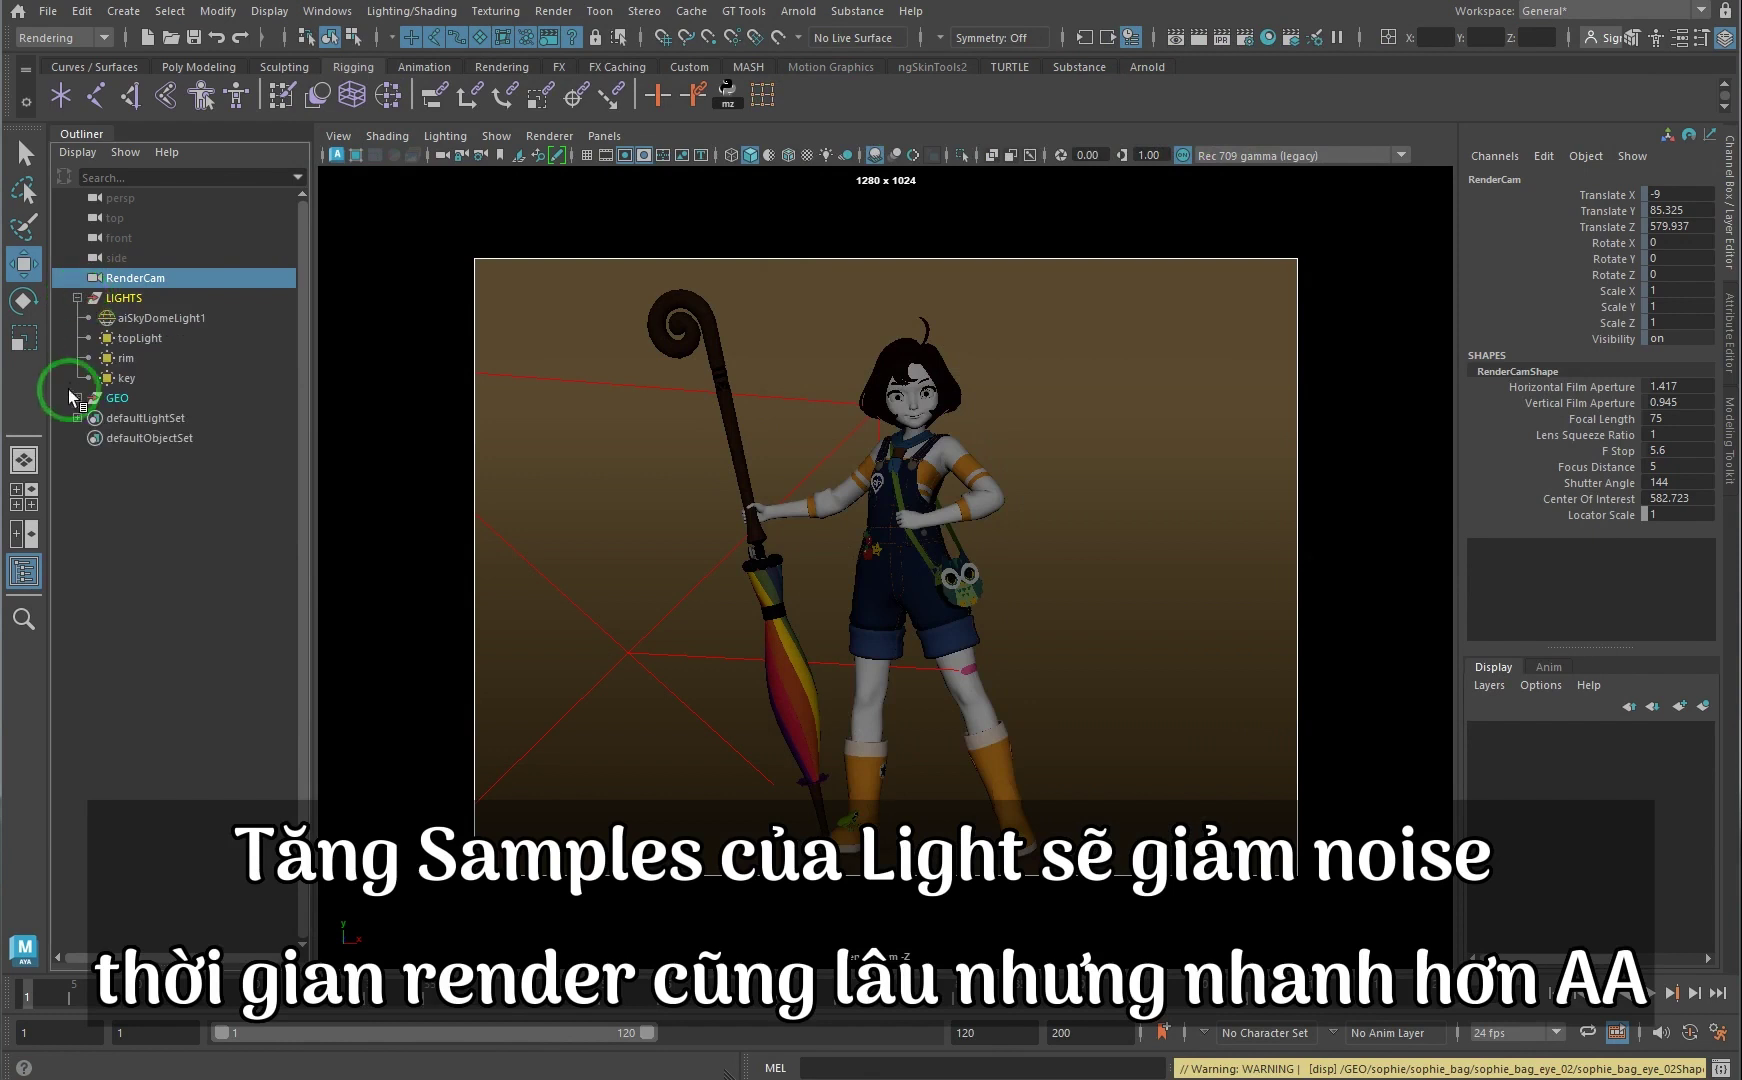
click(170, 318)
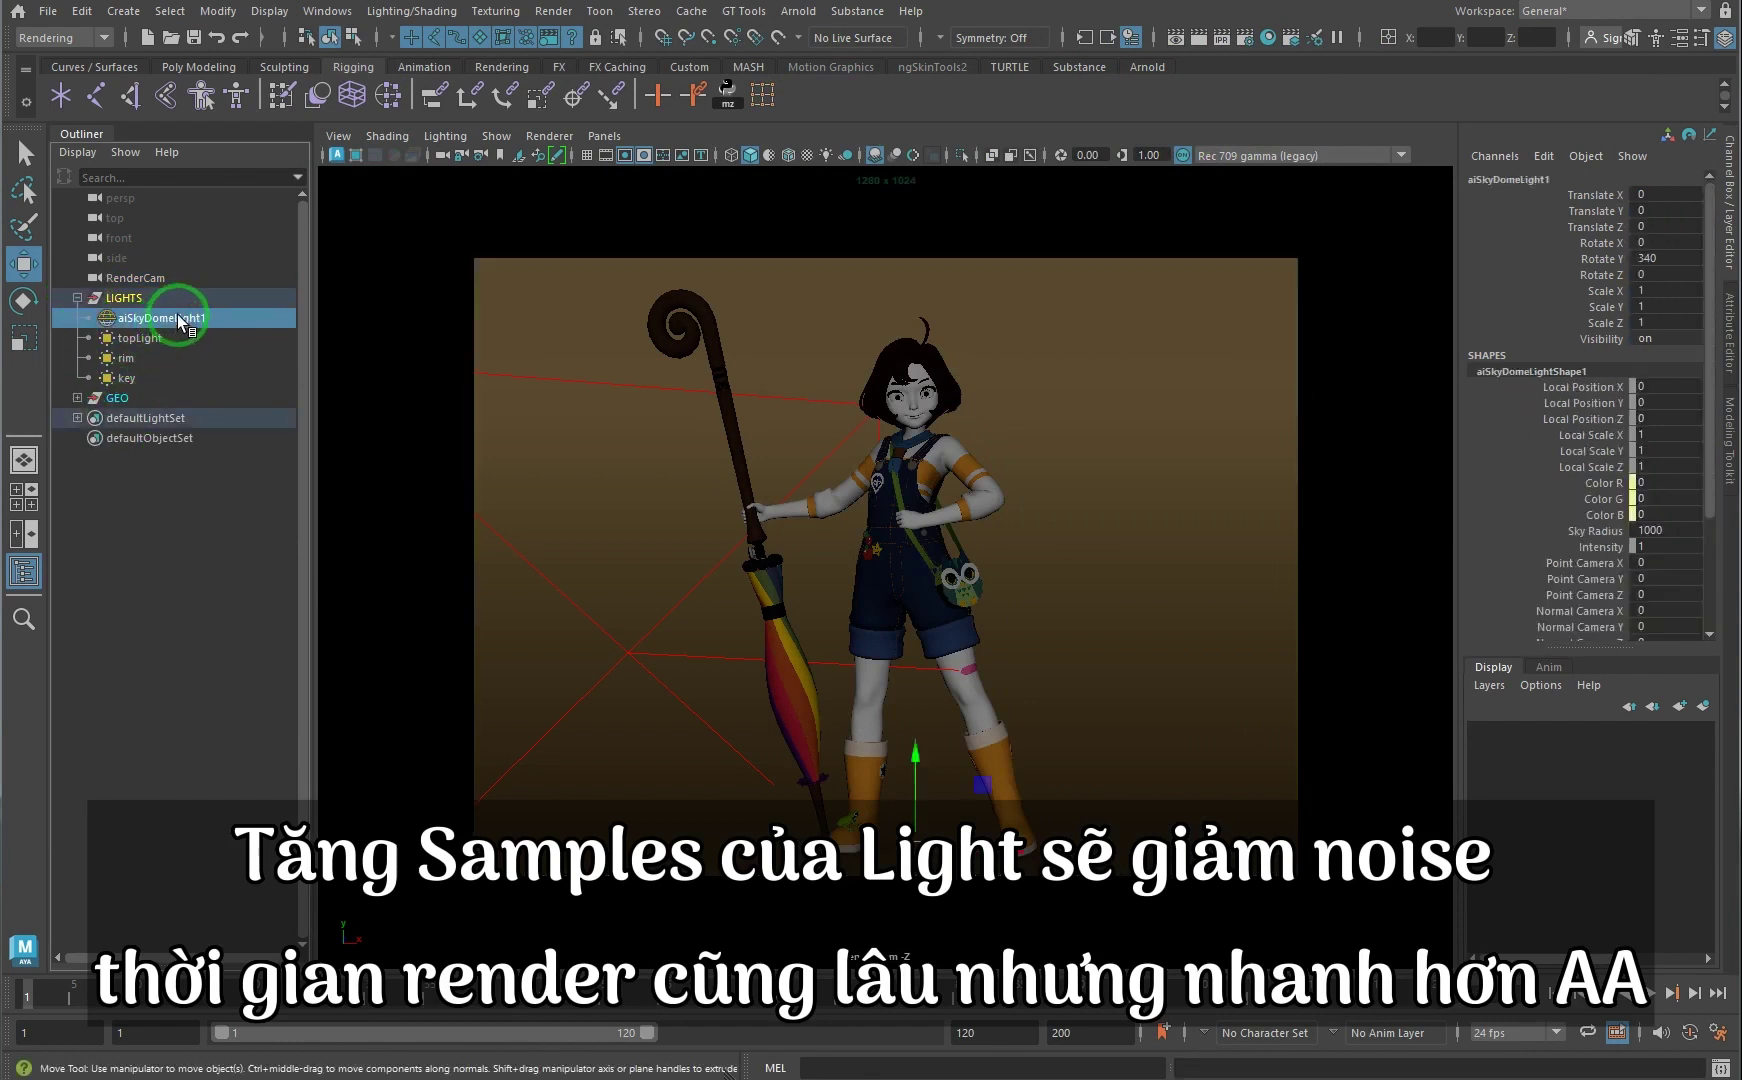
click(1728, 330)
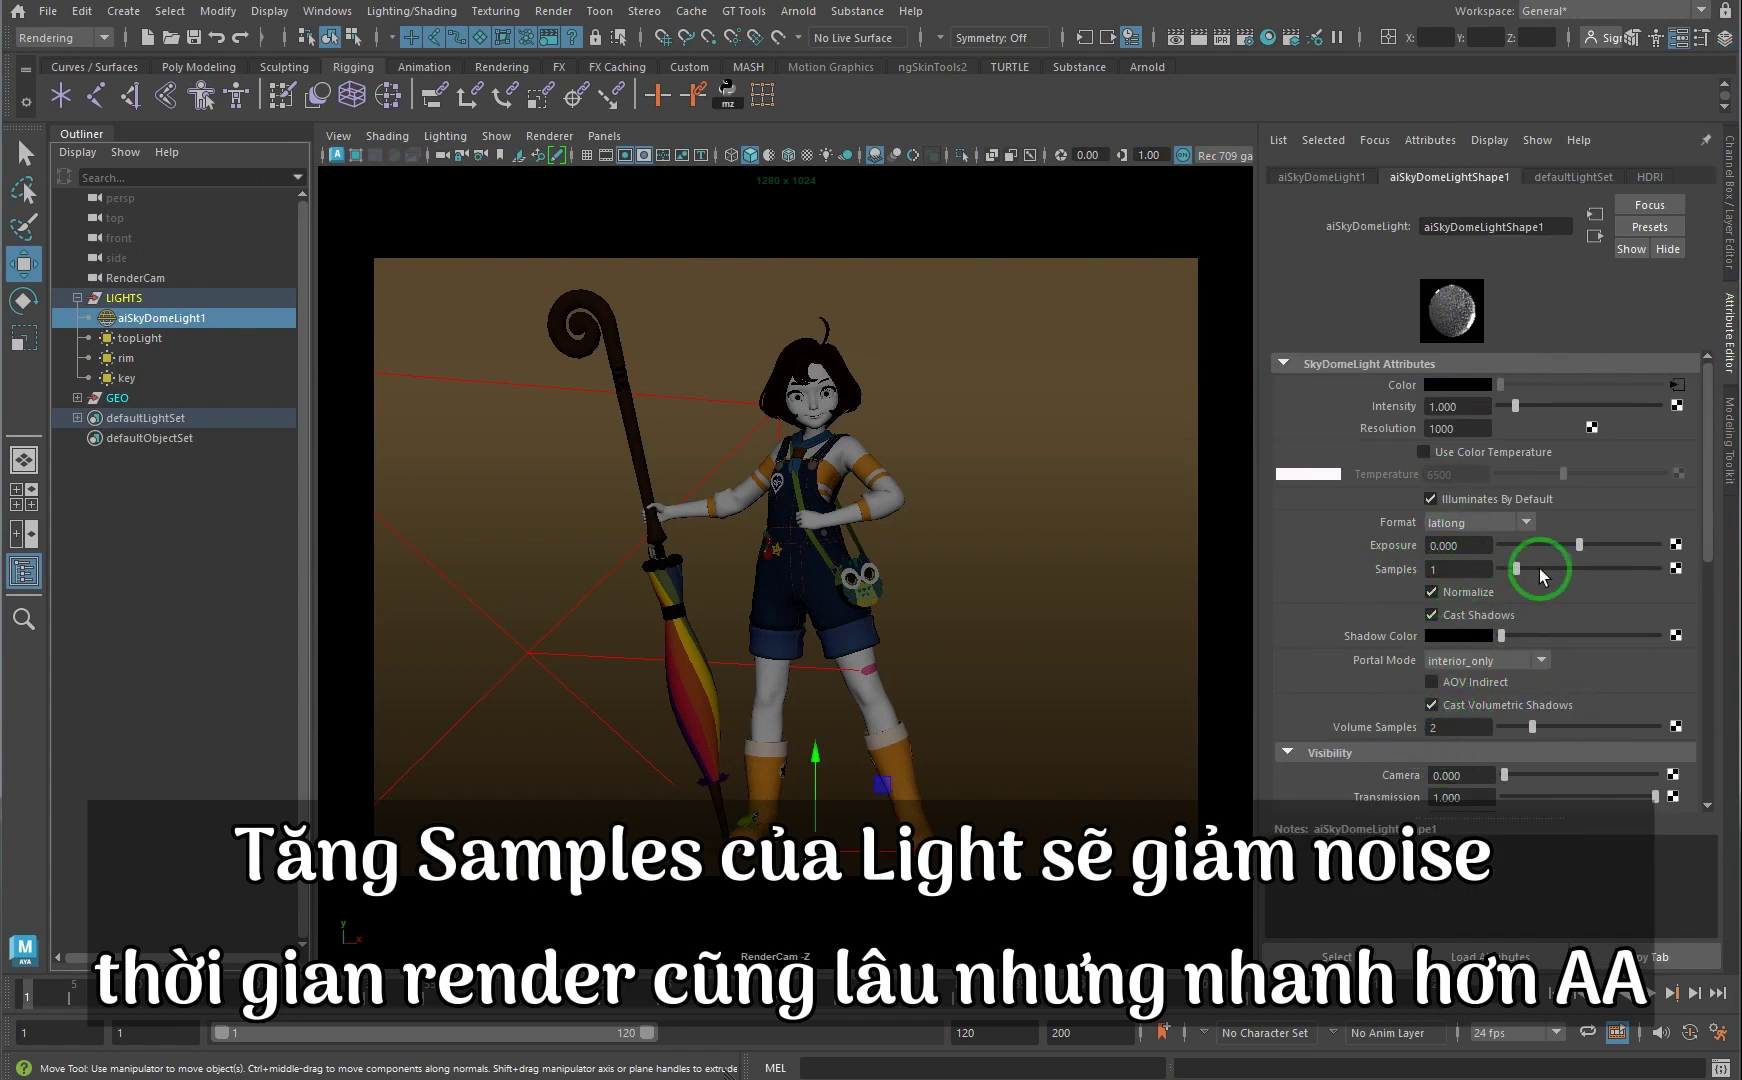
drag(1522, 569, 1568, 568)
Step: Check samples on topLight (4), rim (3) and the key light (4)
click(145, 340)
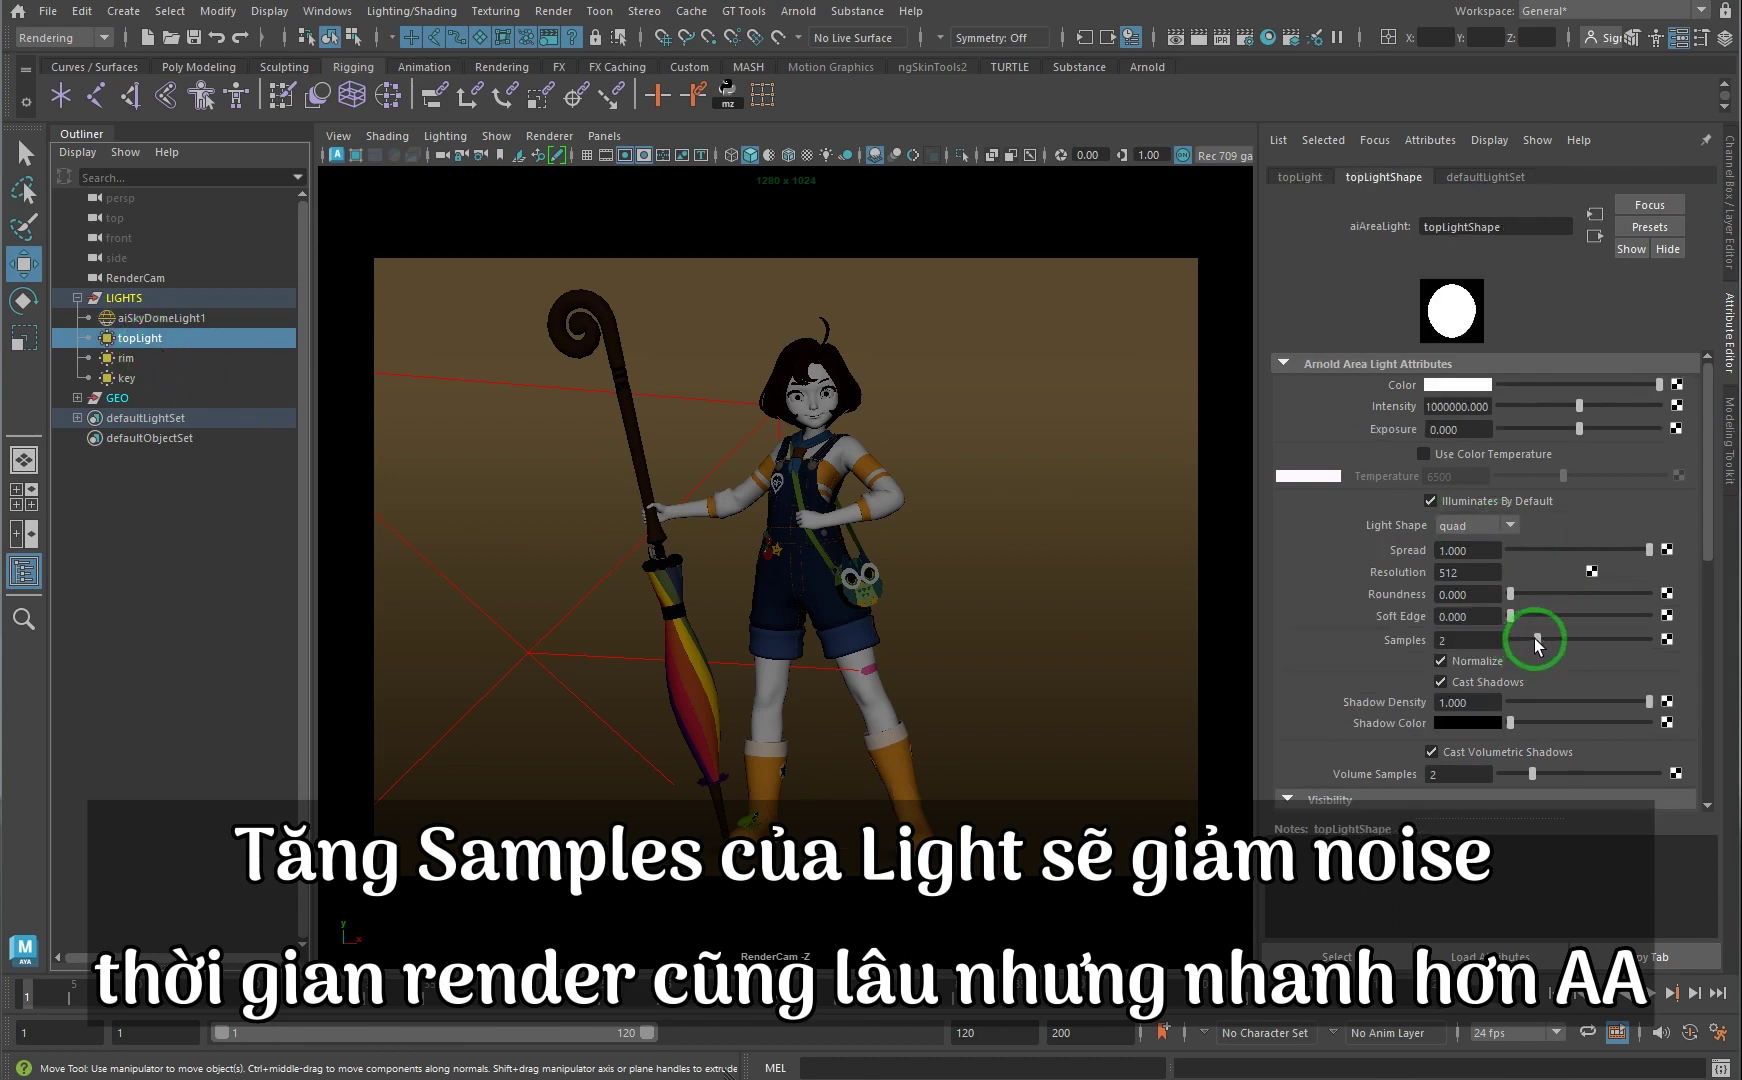
click(125, 359)
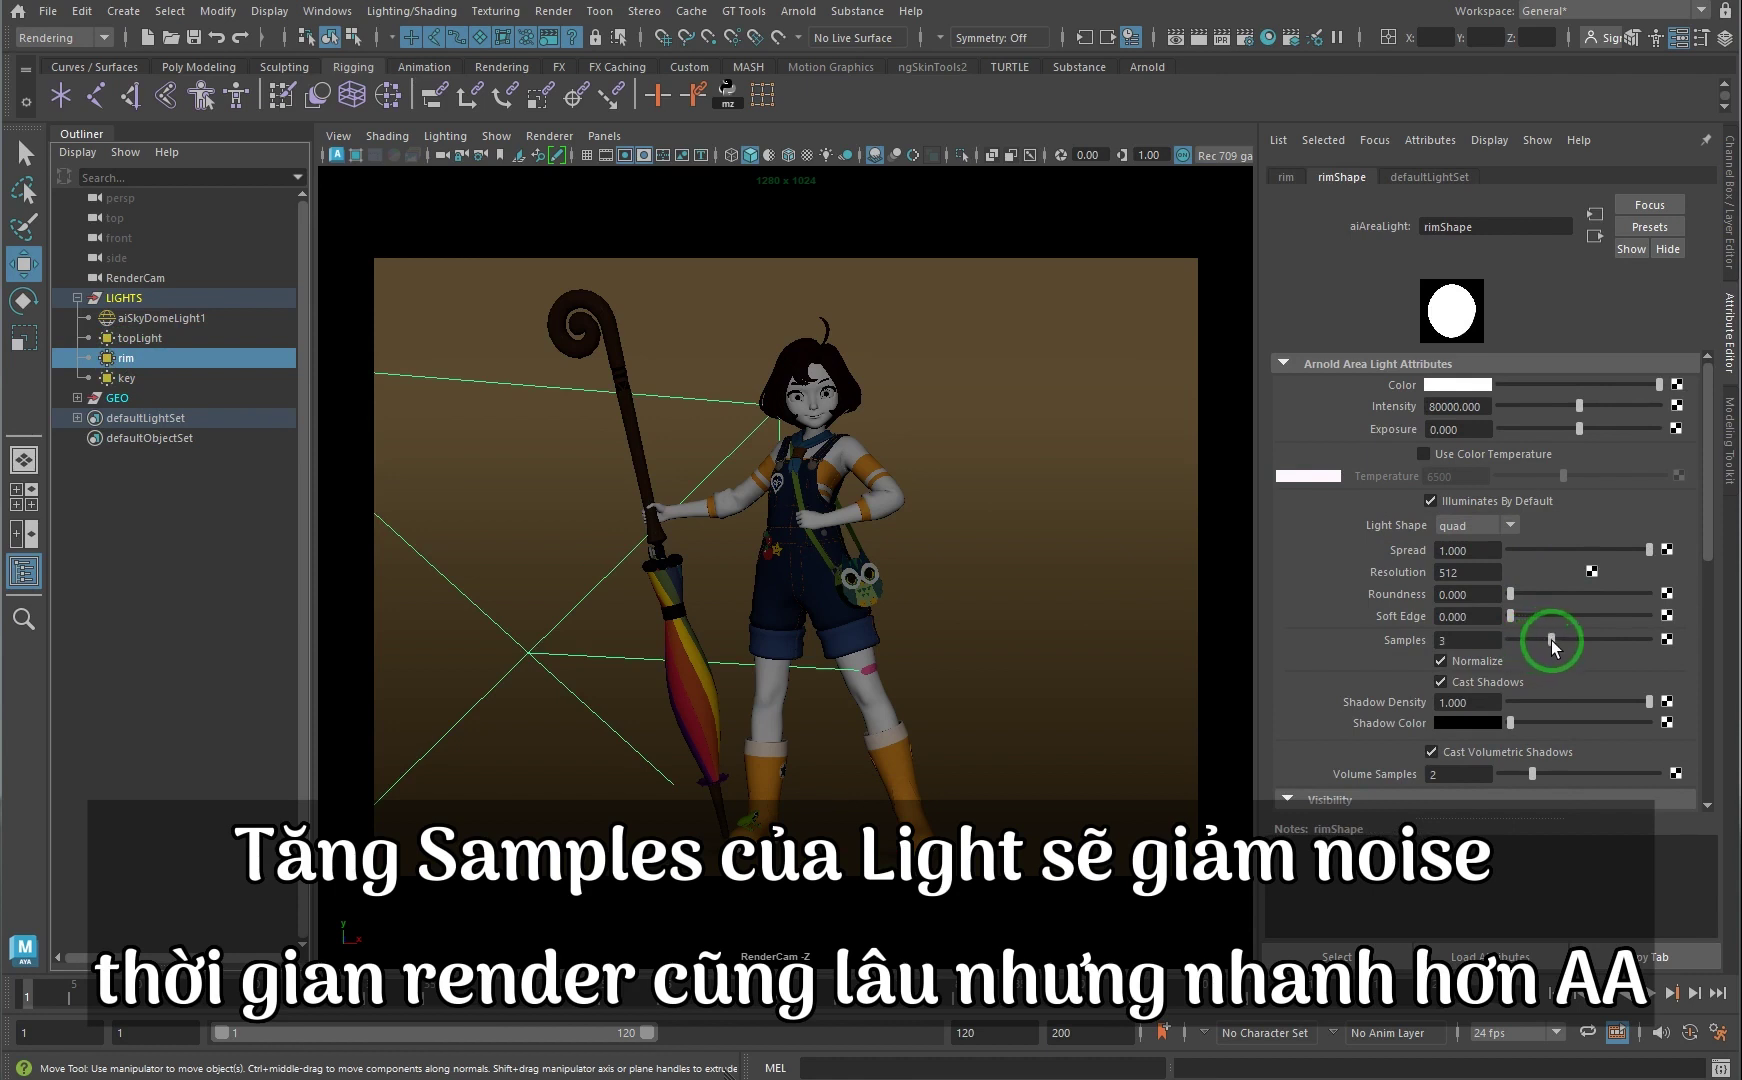
click(127, 378)
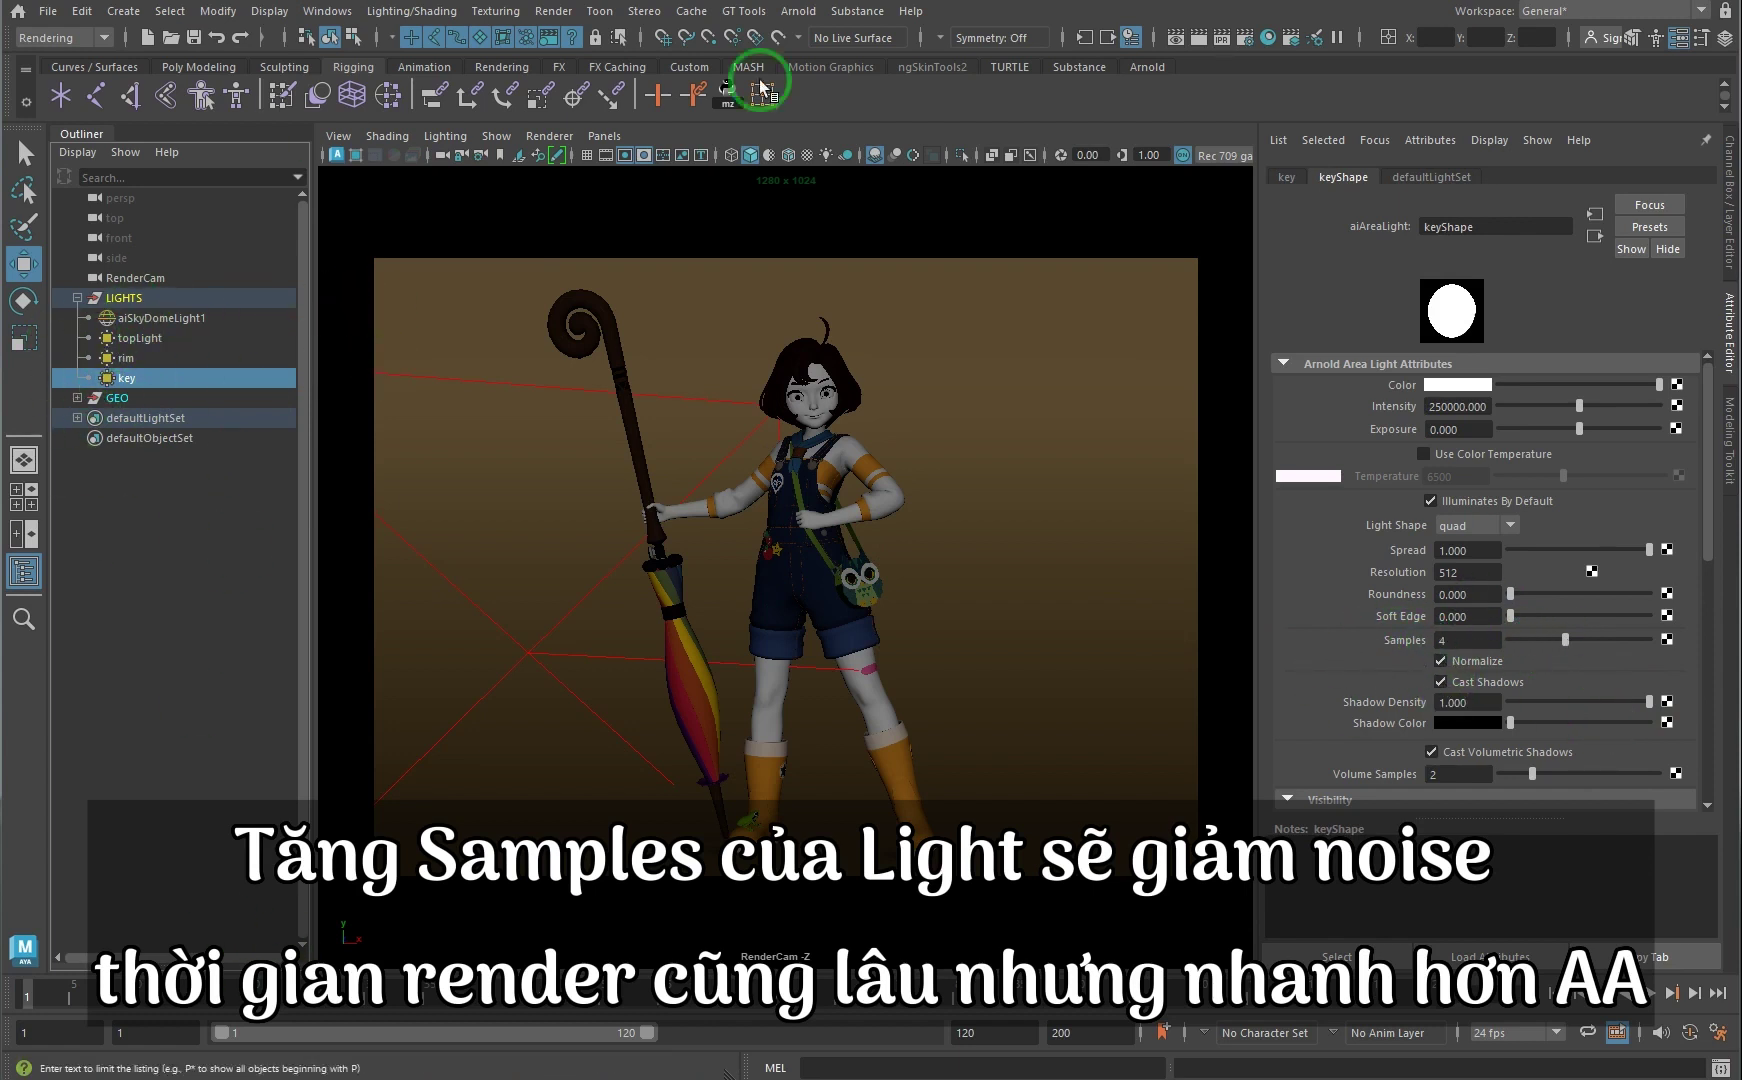
click(810, 14)
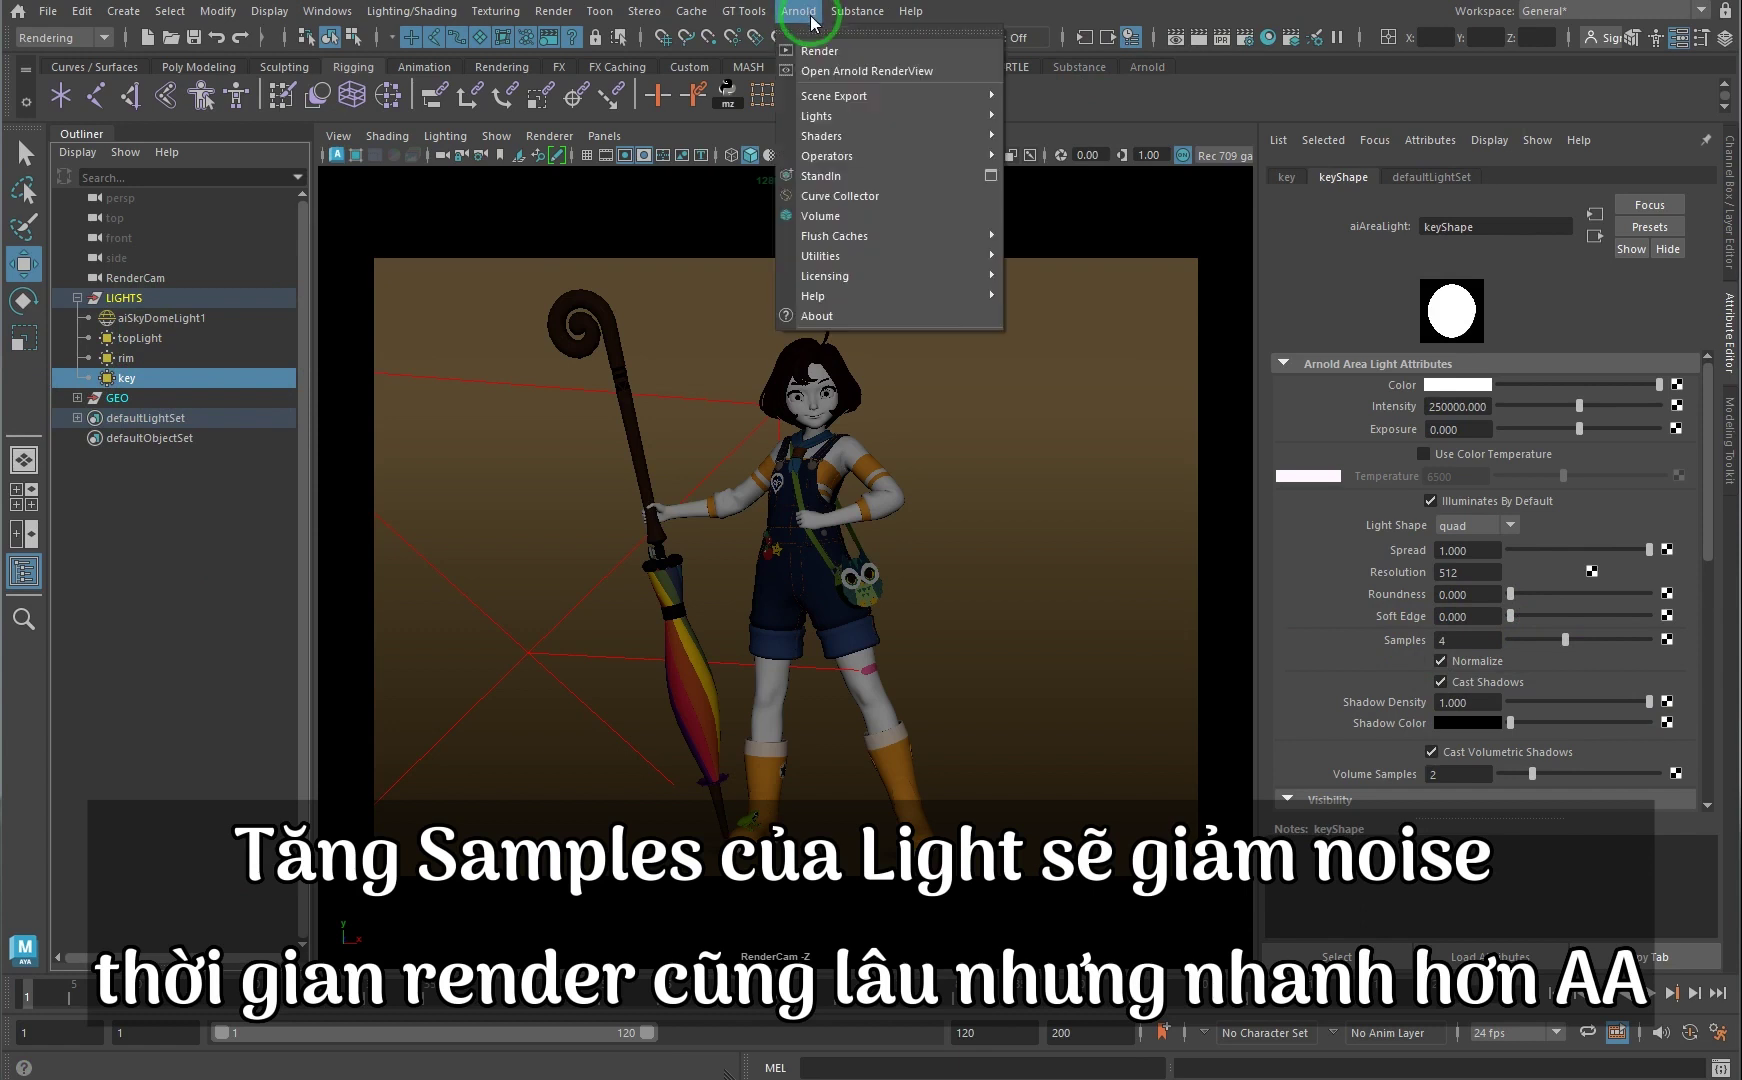
Step: Render the girl in Arnold RenderView with the new light samples and zoom to inspect noise
click(860, 52)
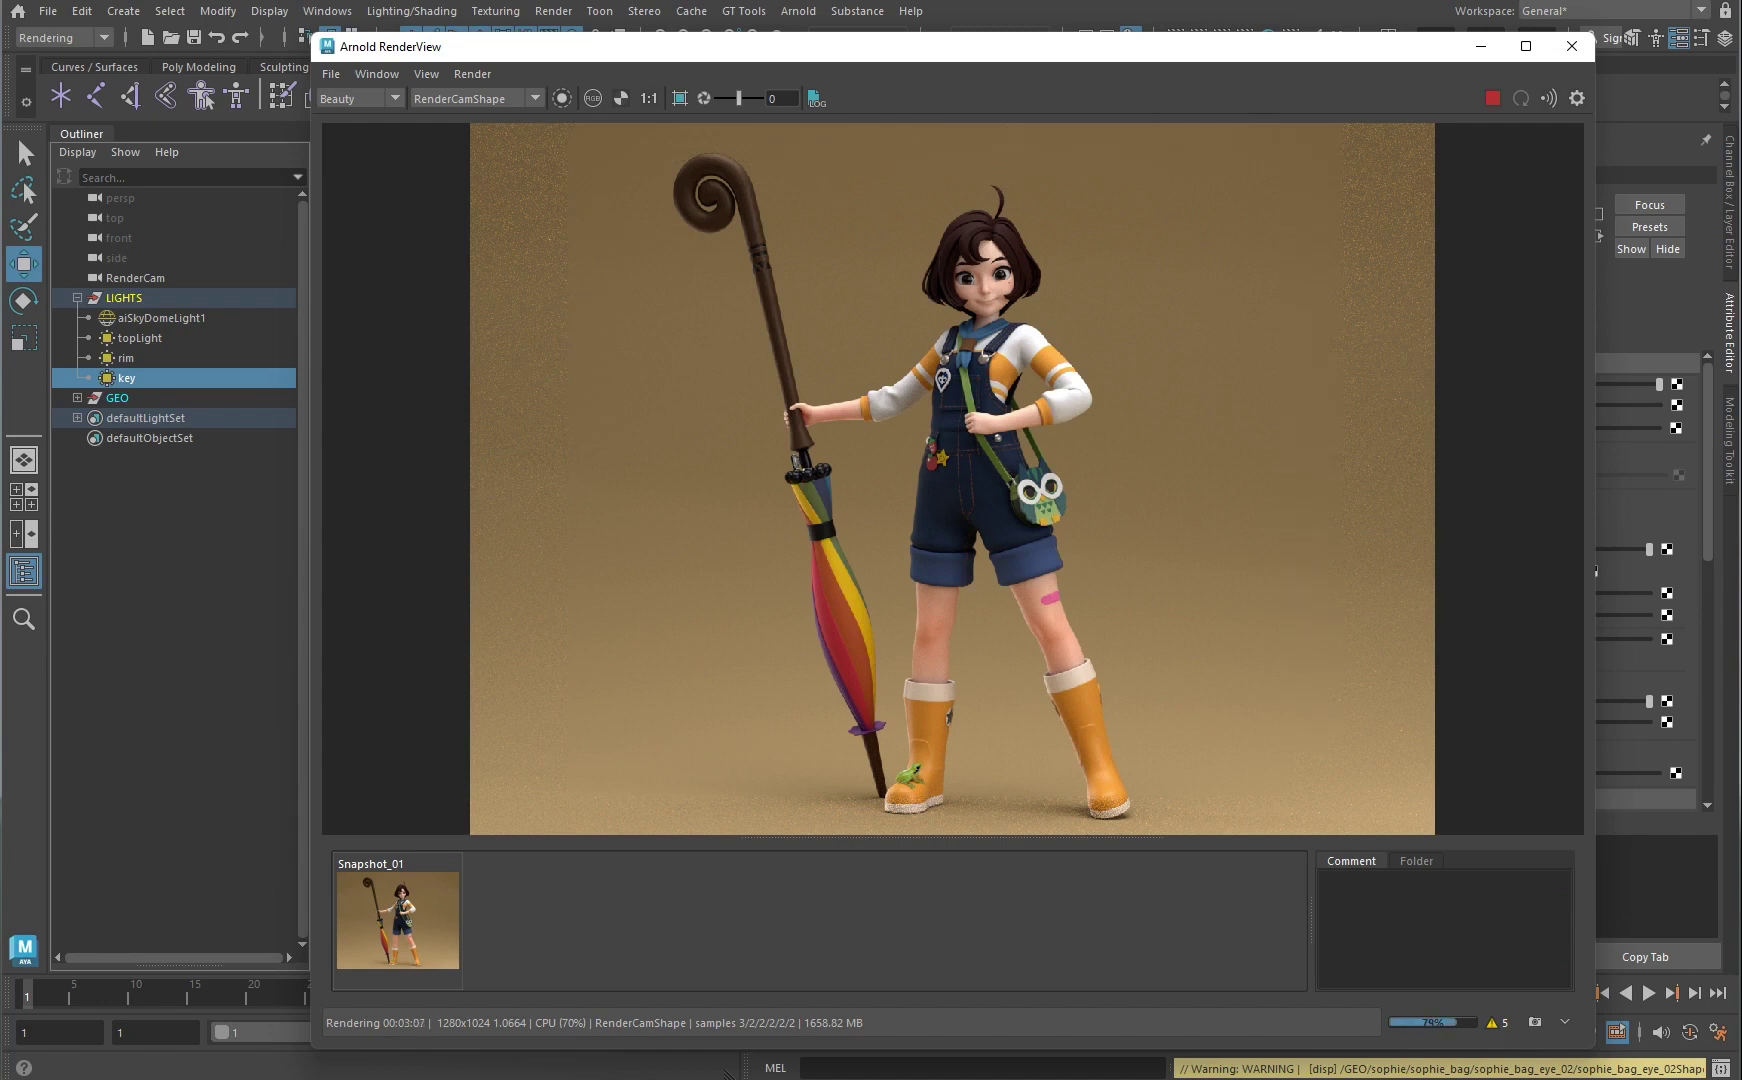
scroll(956, 660, up, 1)
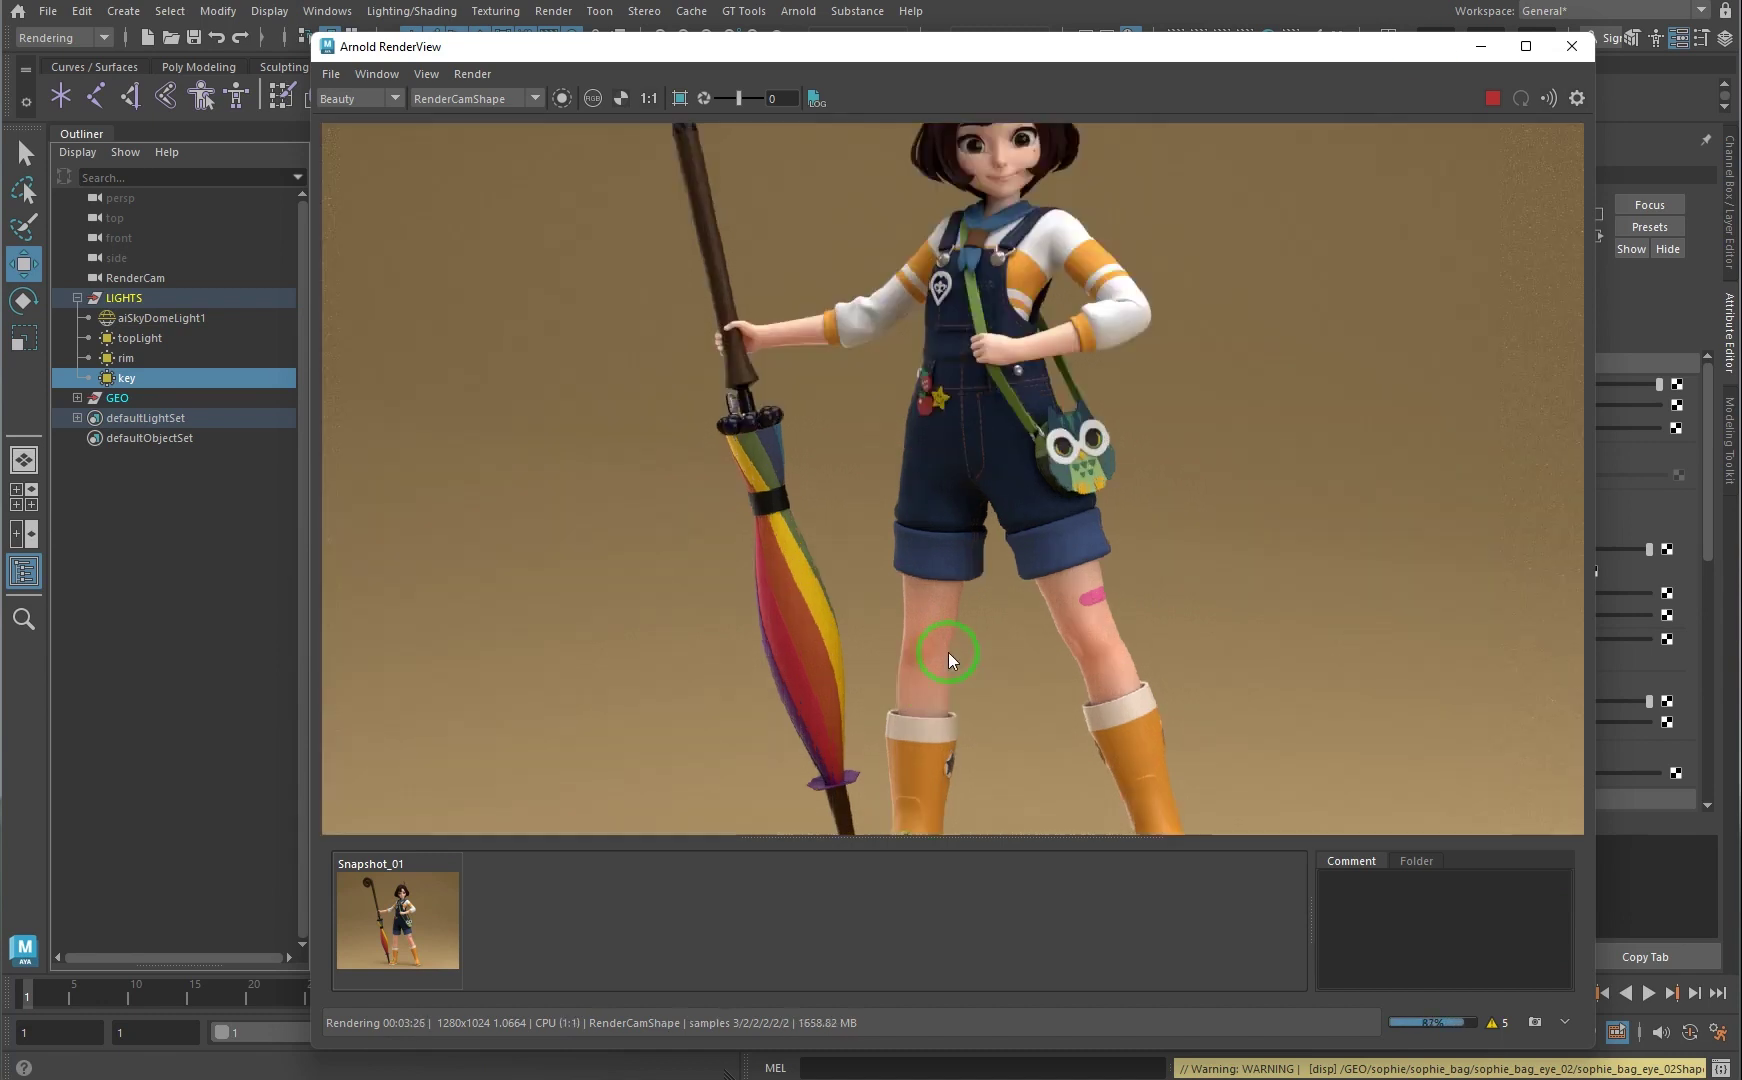
scroll(812, 750, up, 2)
key(f)
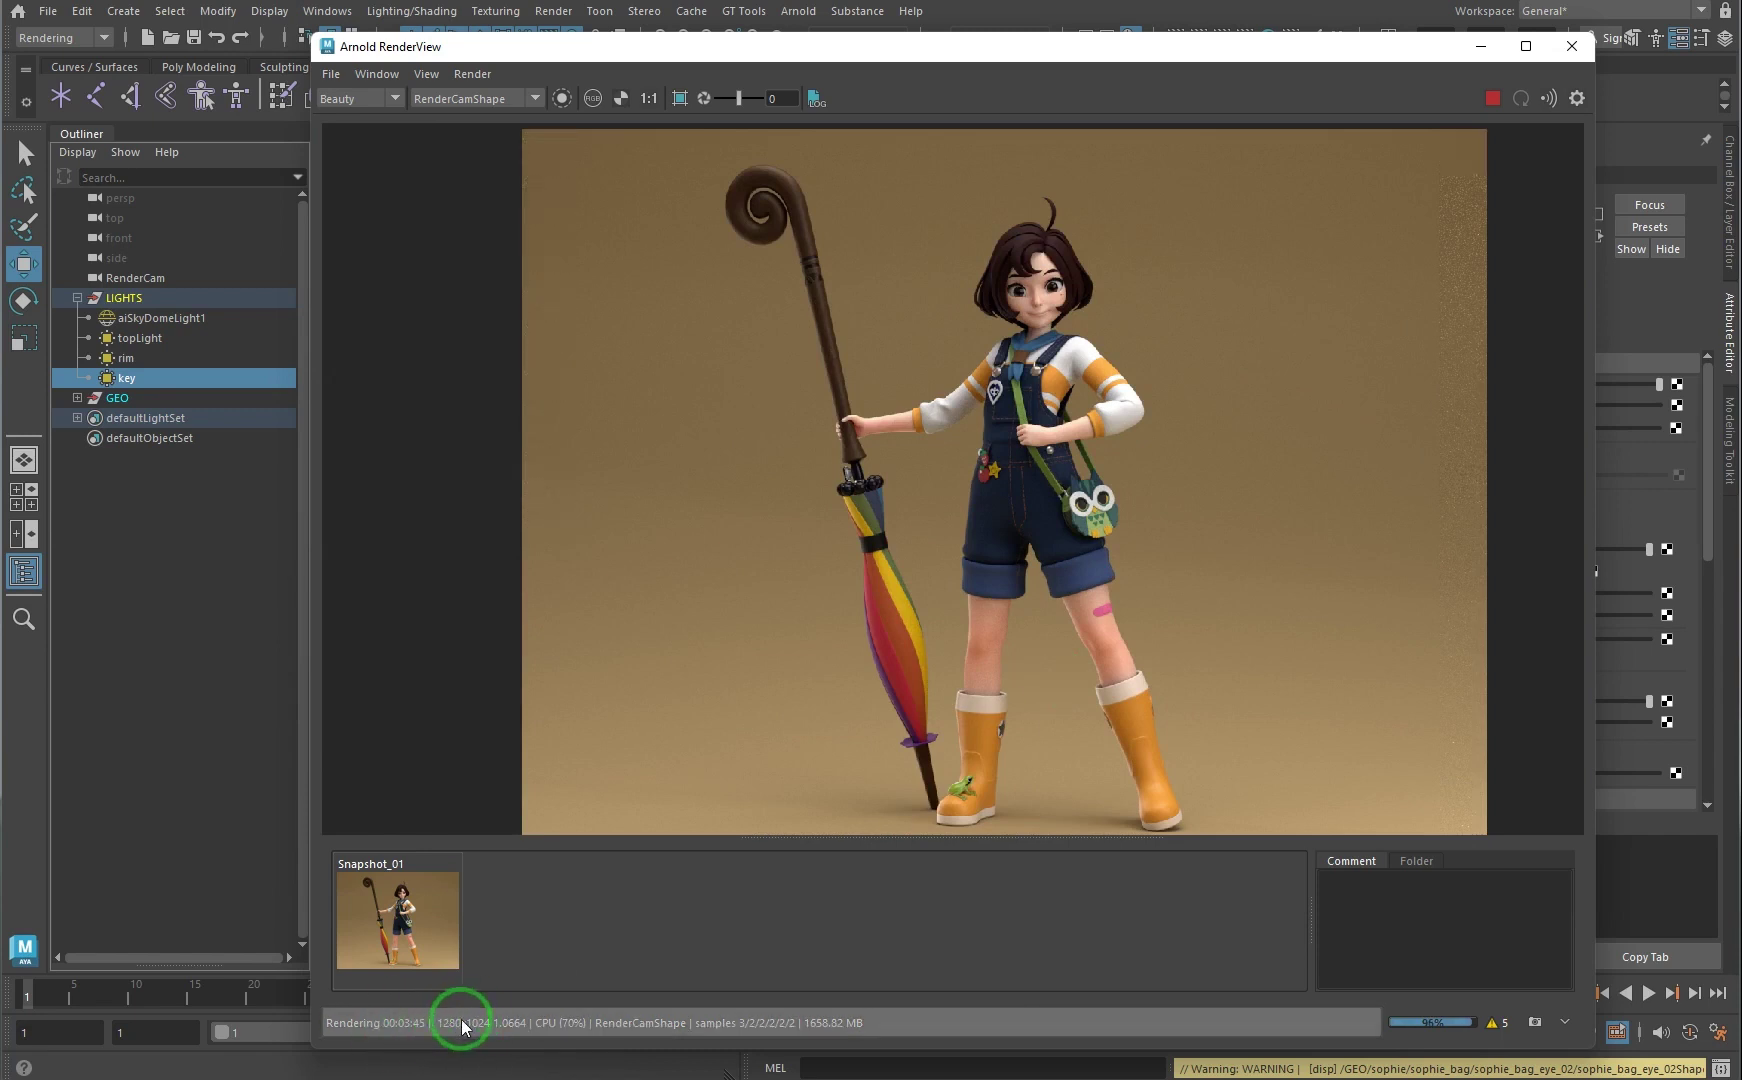
scroll(1172, 617, down, 2)
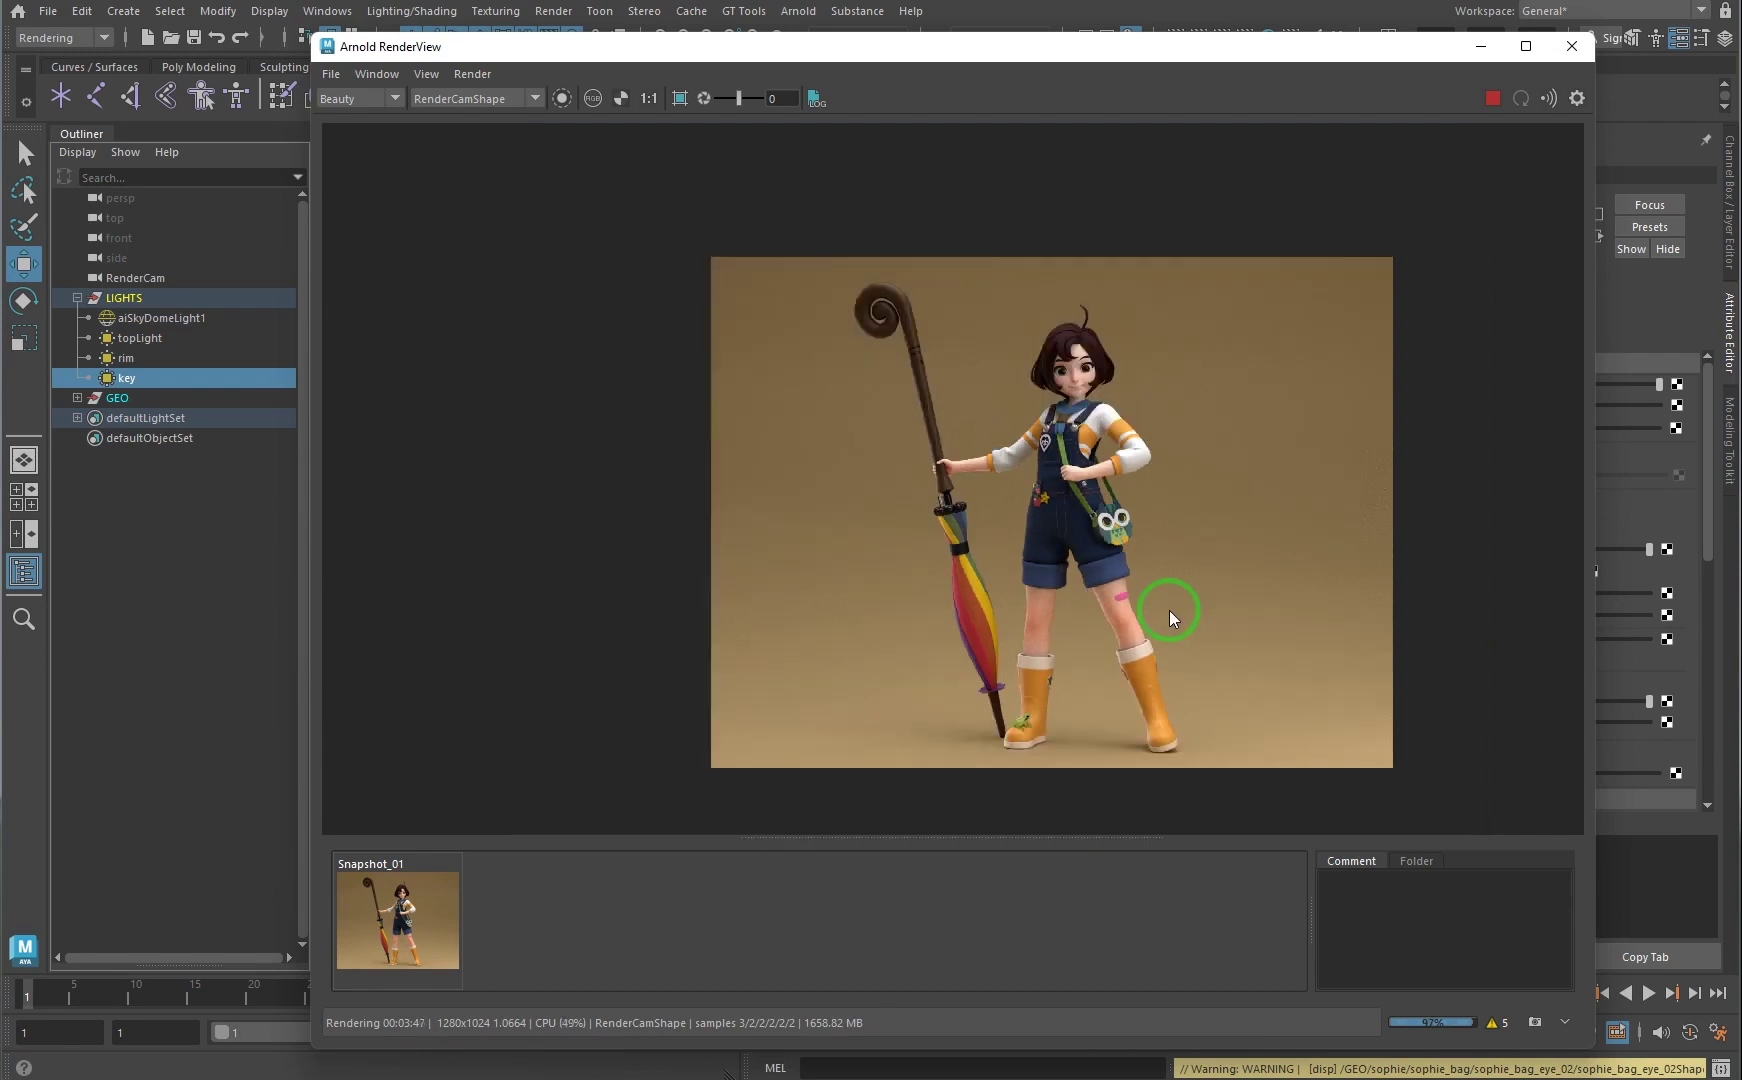
scroll(1170, 615, up, 2)
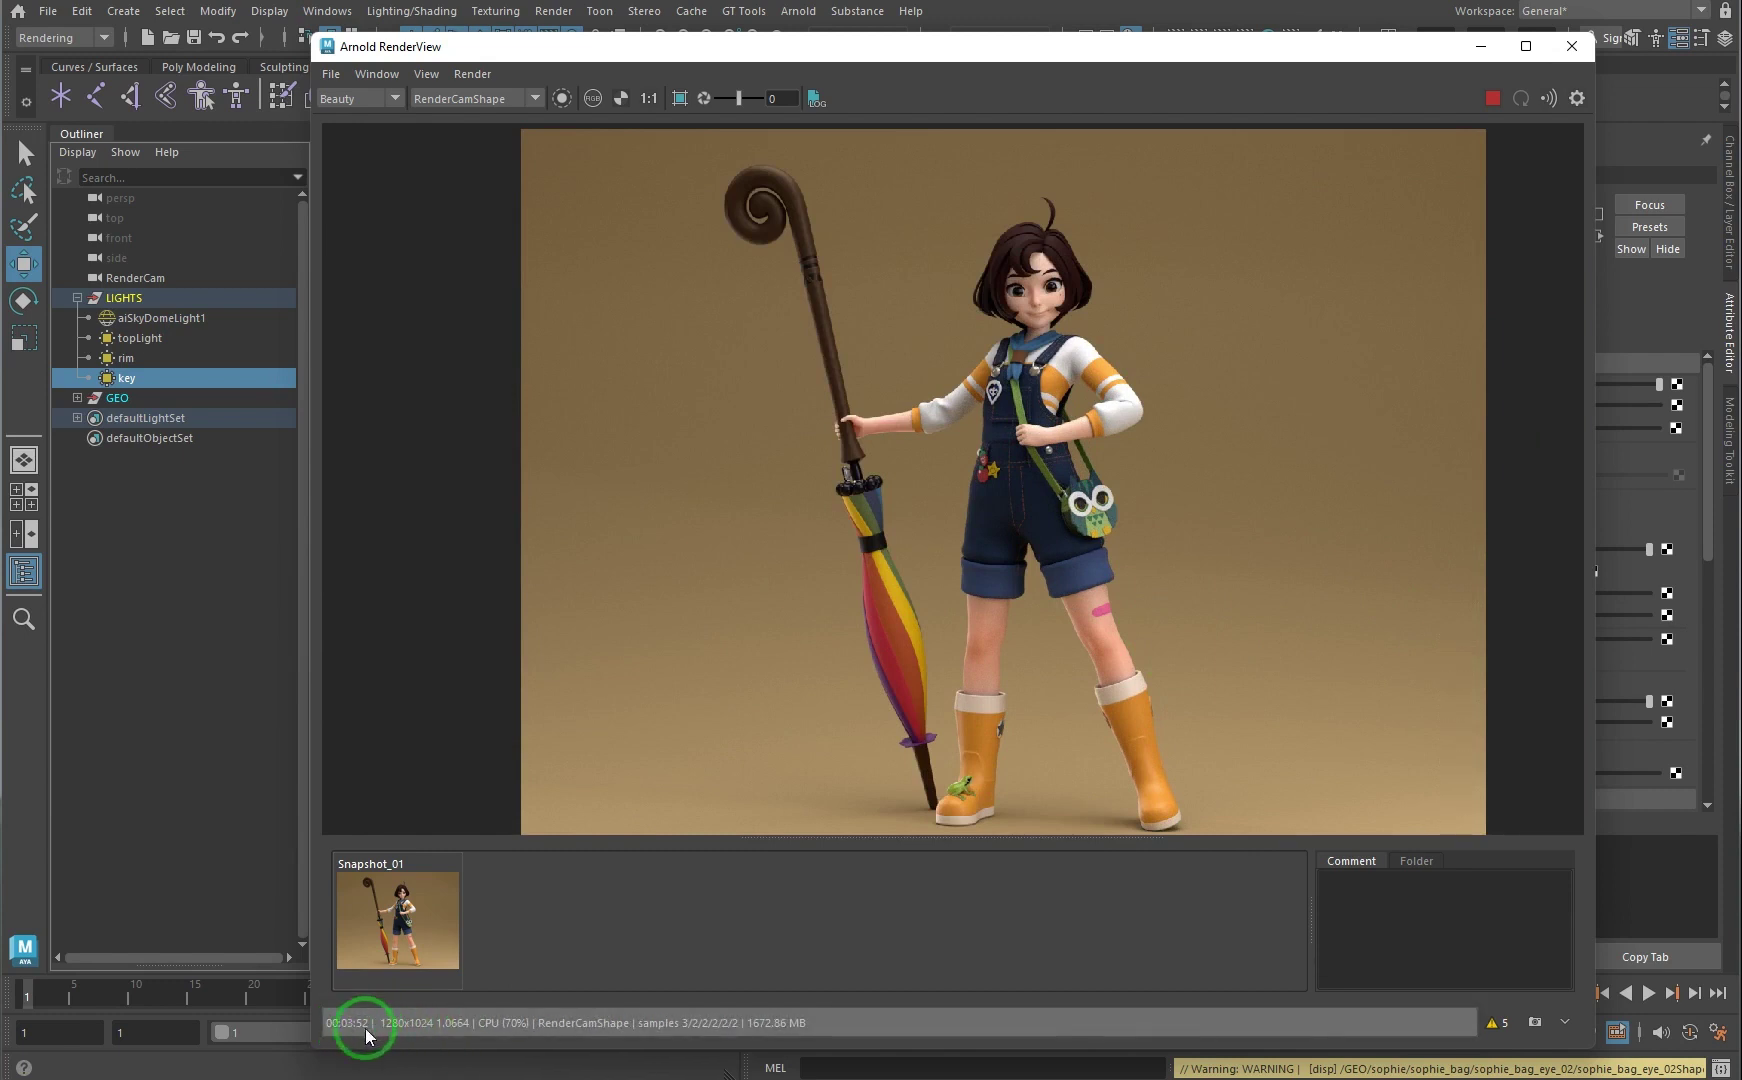
Step: Store the light-sample render as Snapshot_02 and compare it against Snapshot_01
click(1535, 1022)
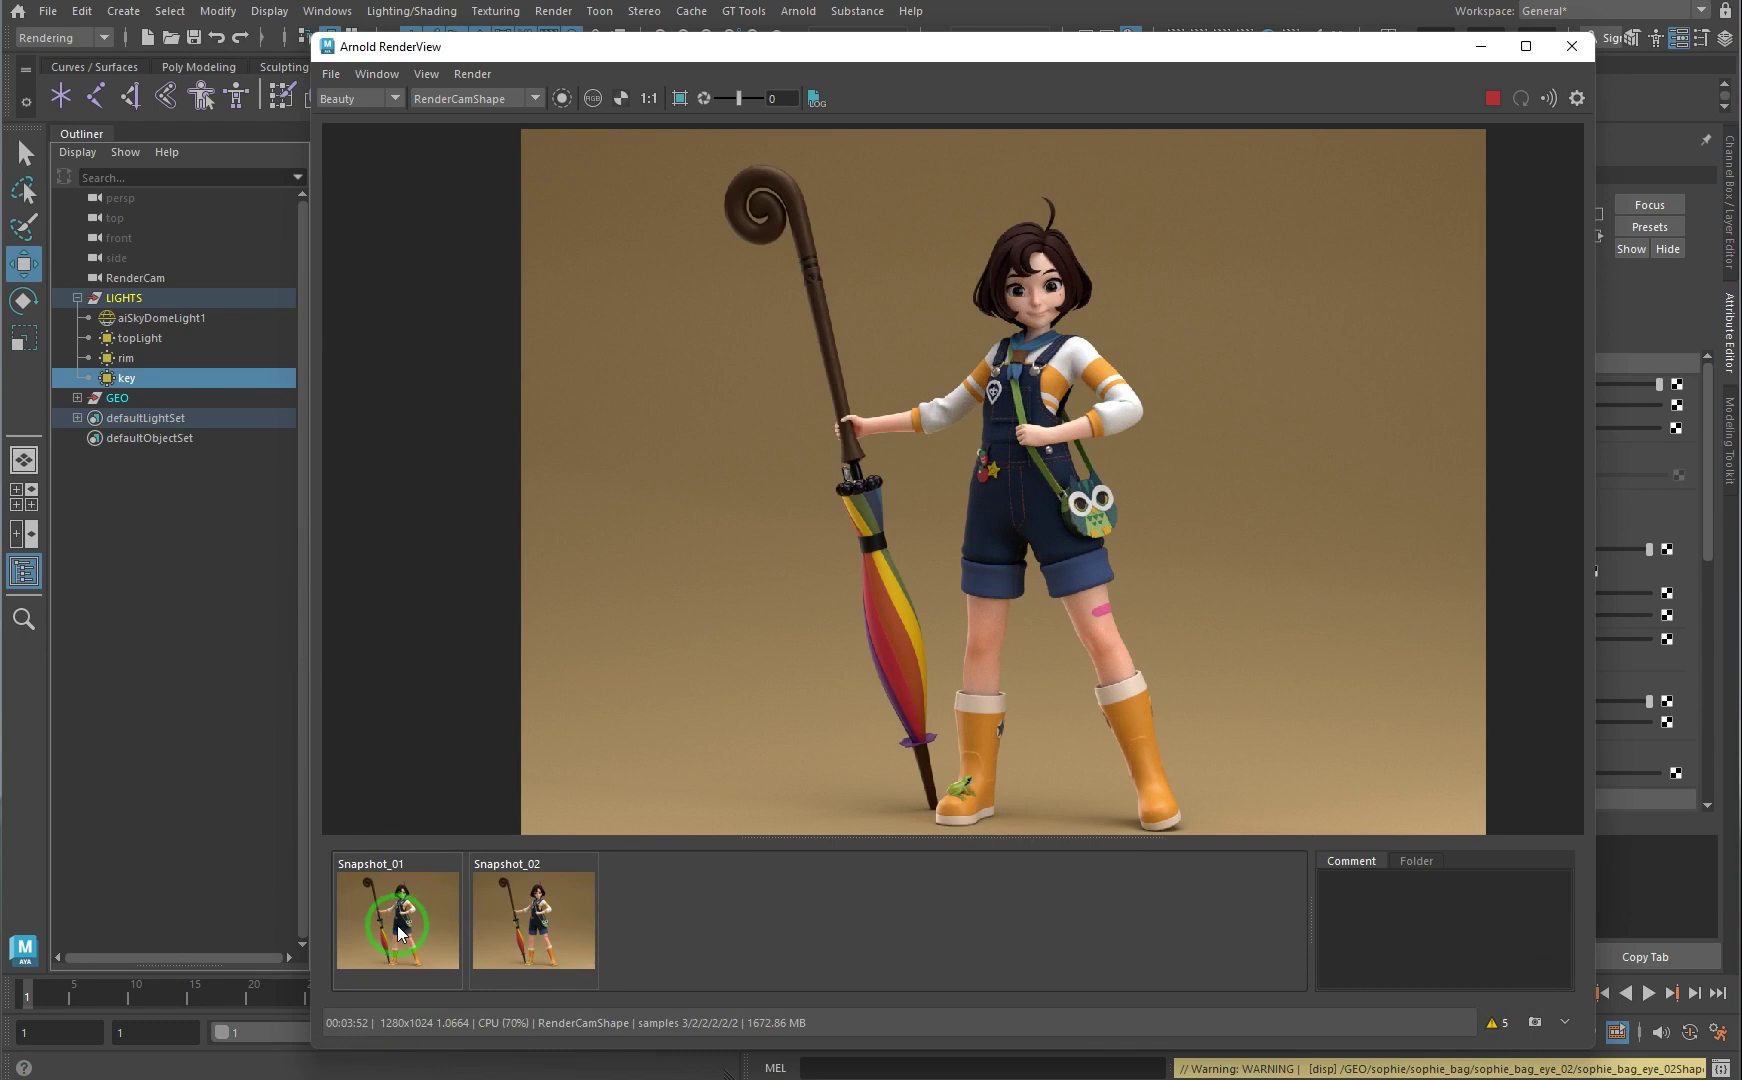
scroll(1003, 652, up, 3)
scroll(1003, 652, up, 1)
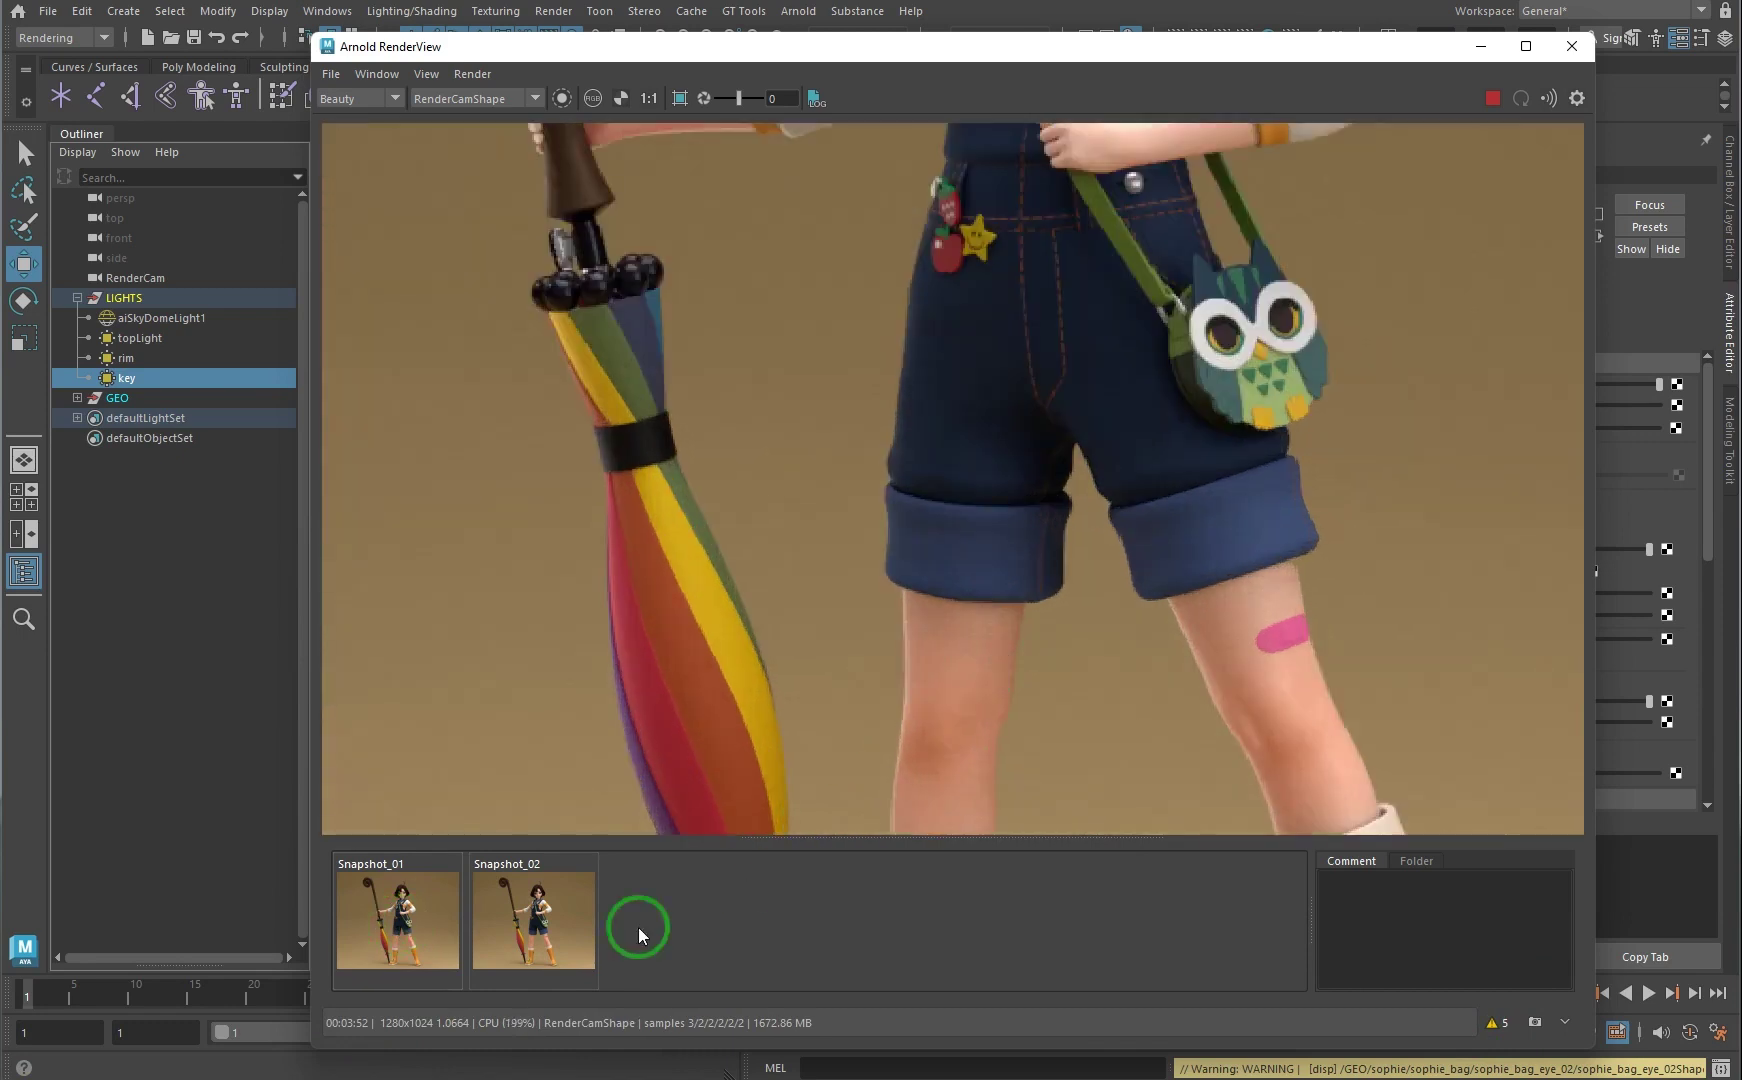
click(397, 918)
click(562, 922)
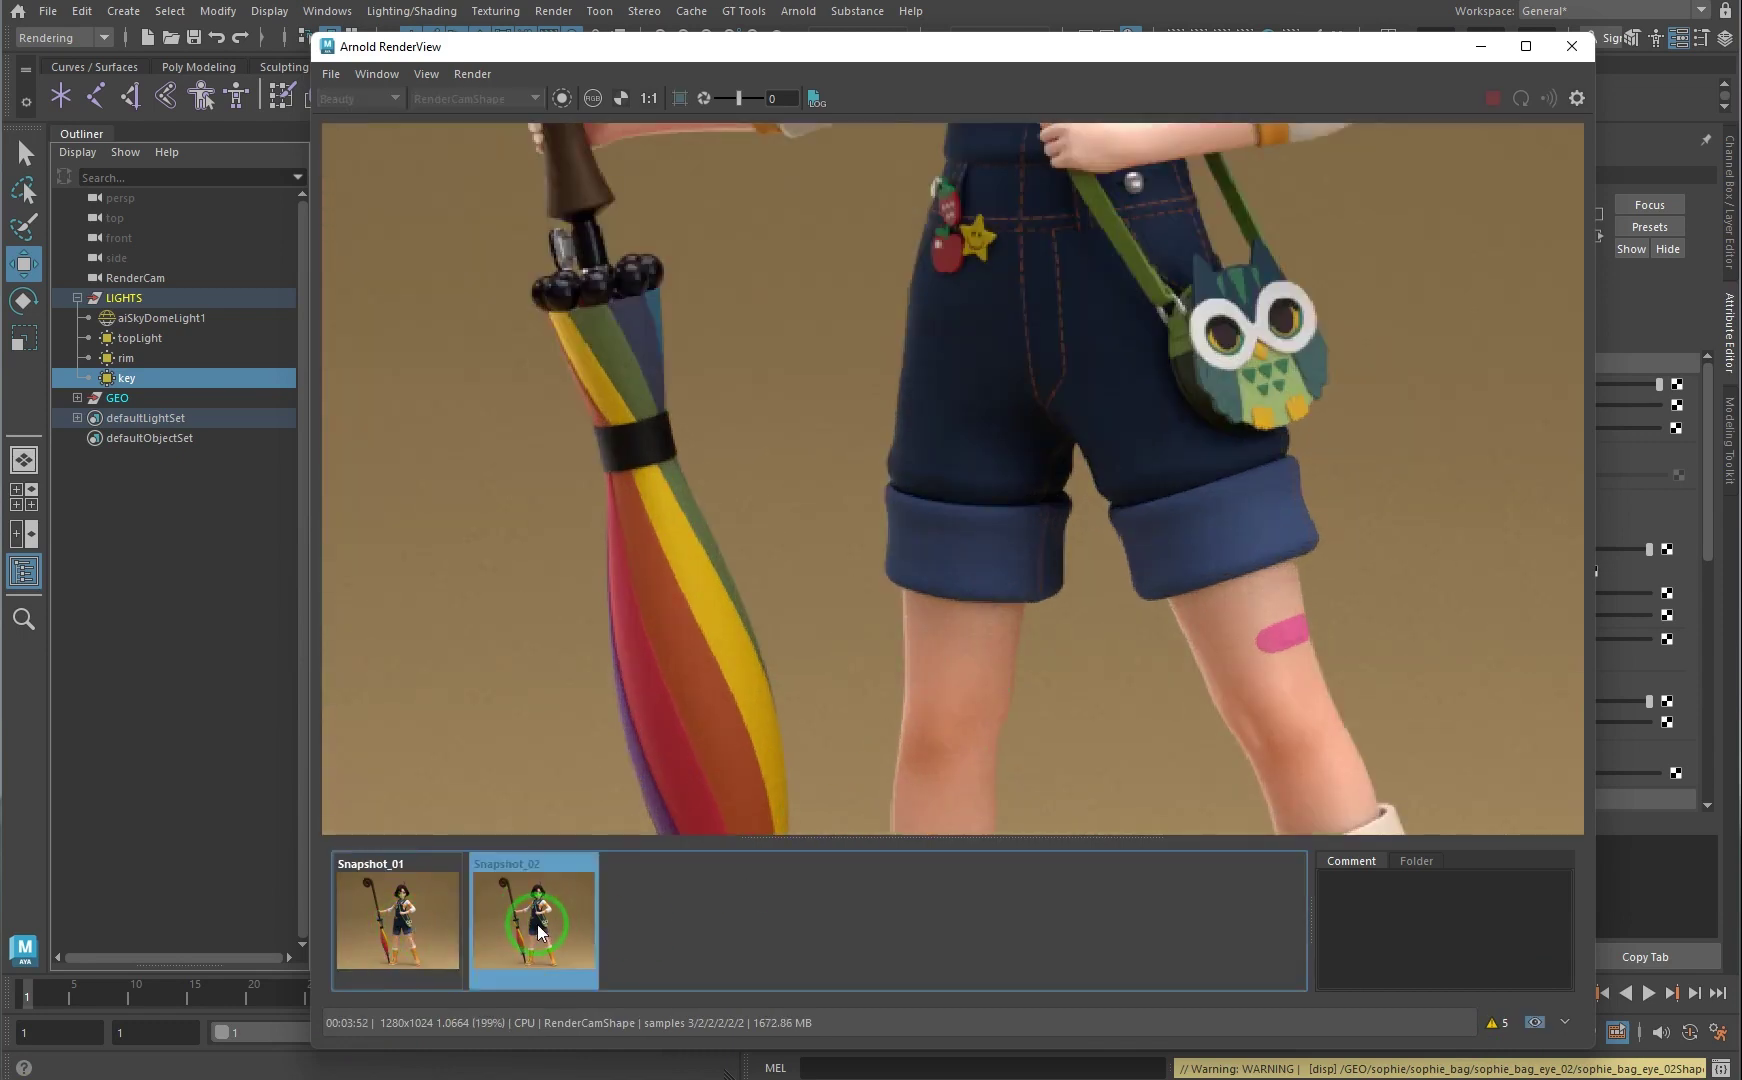
click(405, 915)
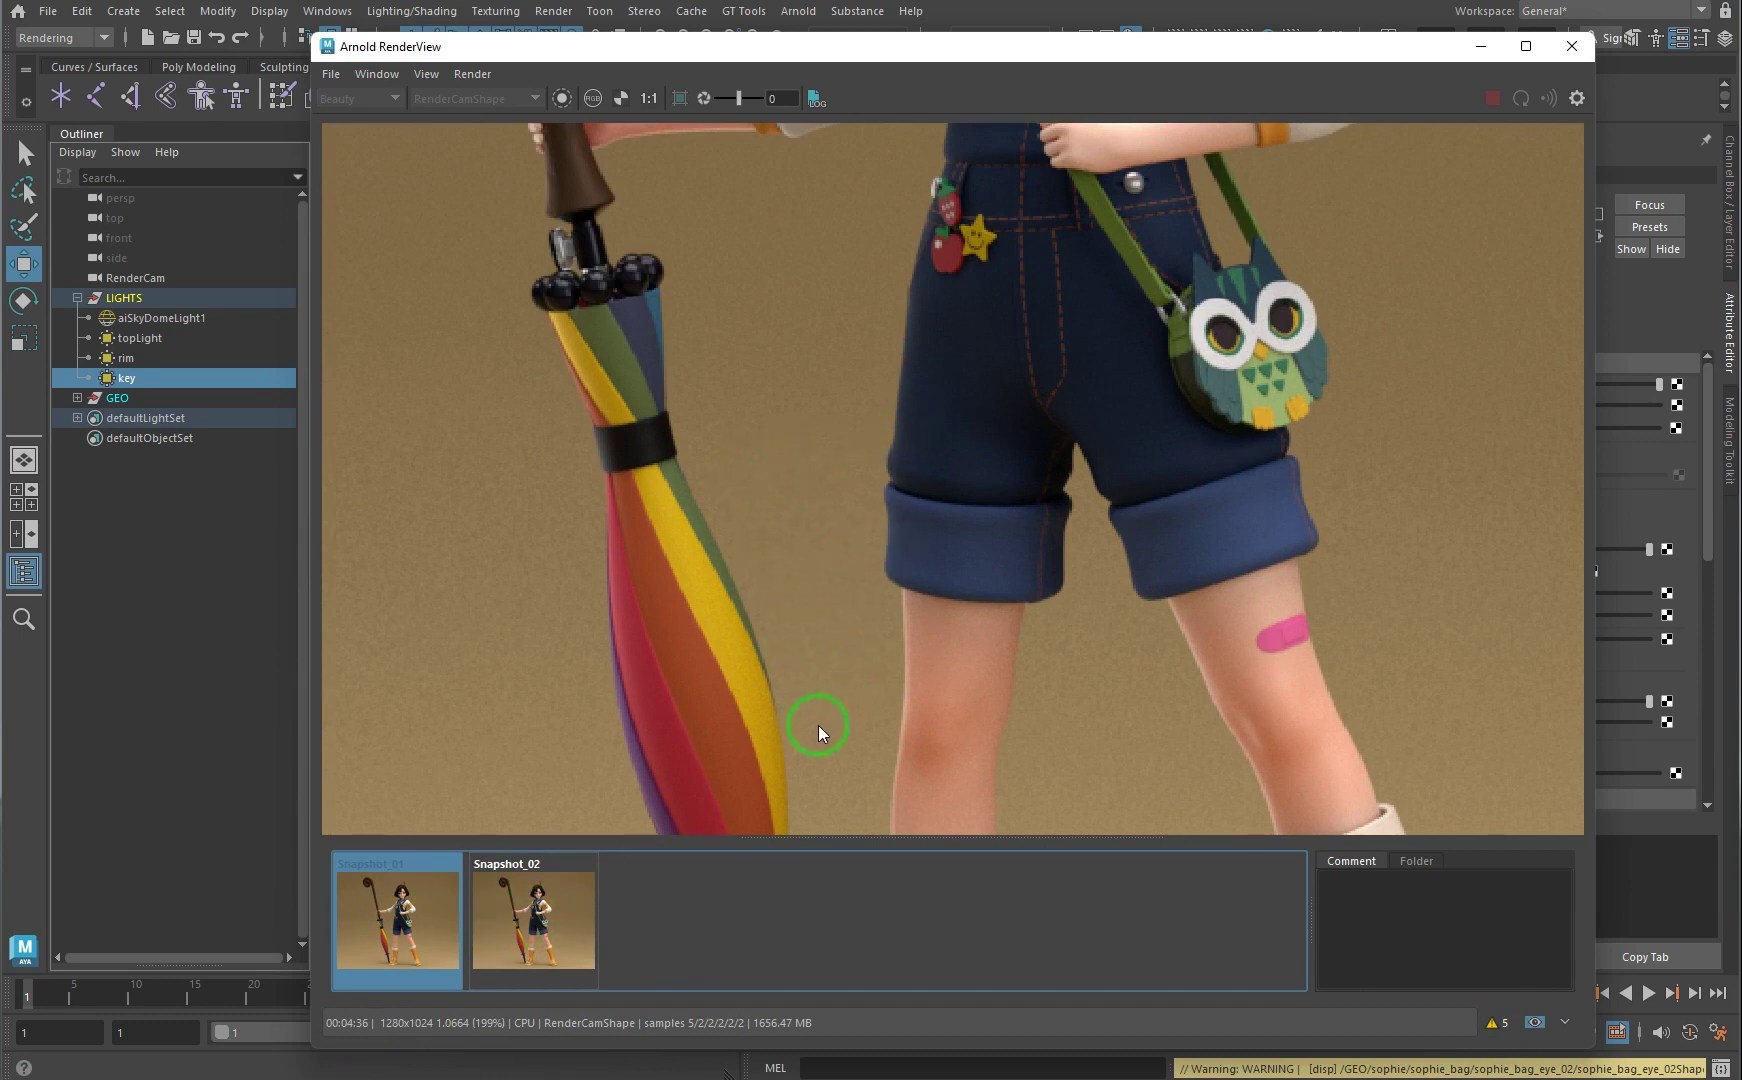
Step: Flip between Snapshot_01 and Snapshot_02 with the arrow keys, zooming to compare noise
key(Right)
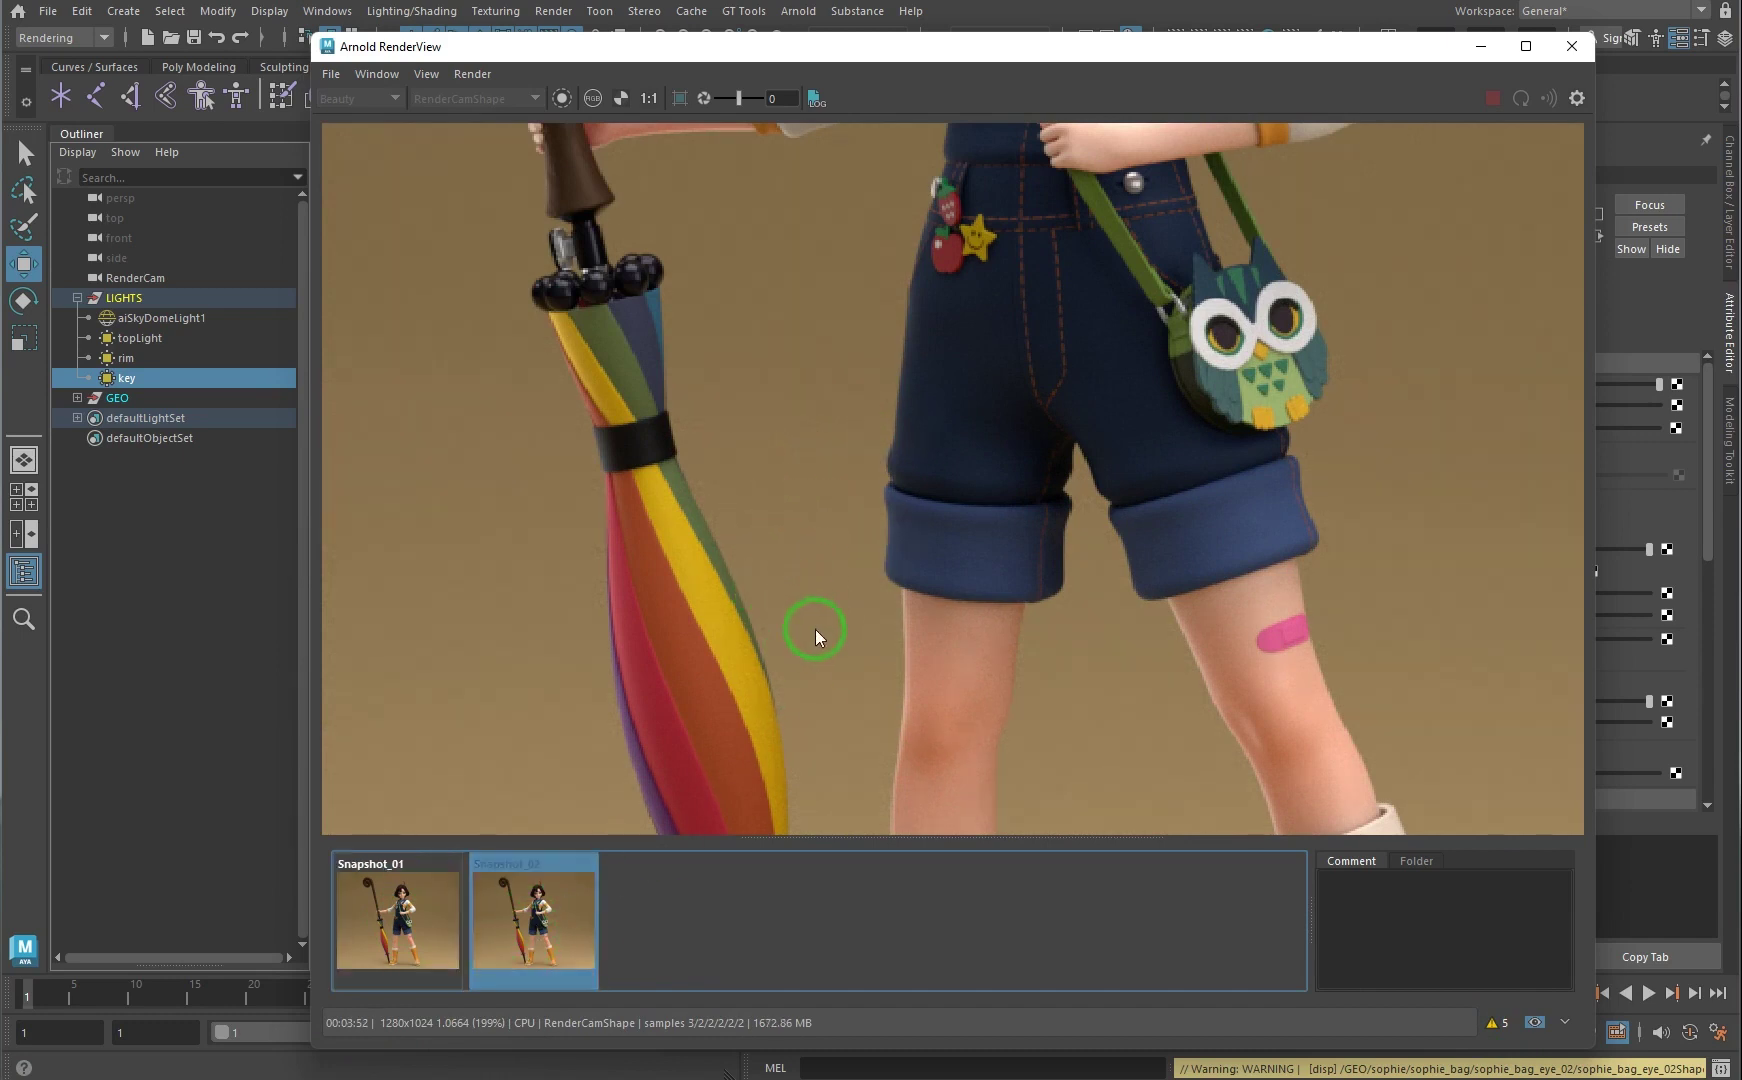
key(Left)
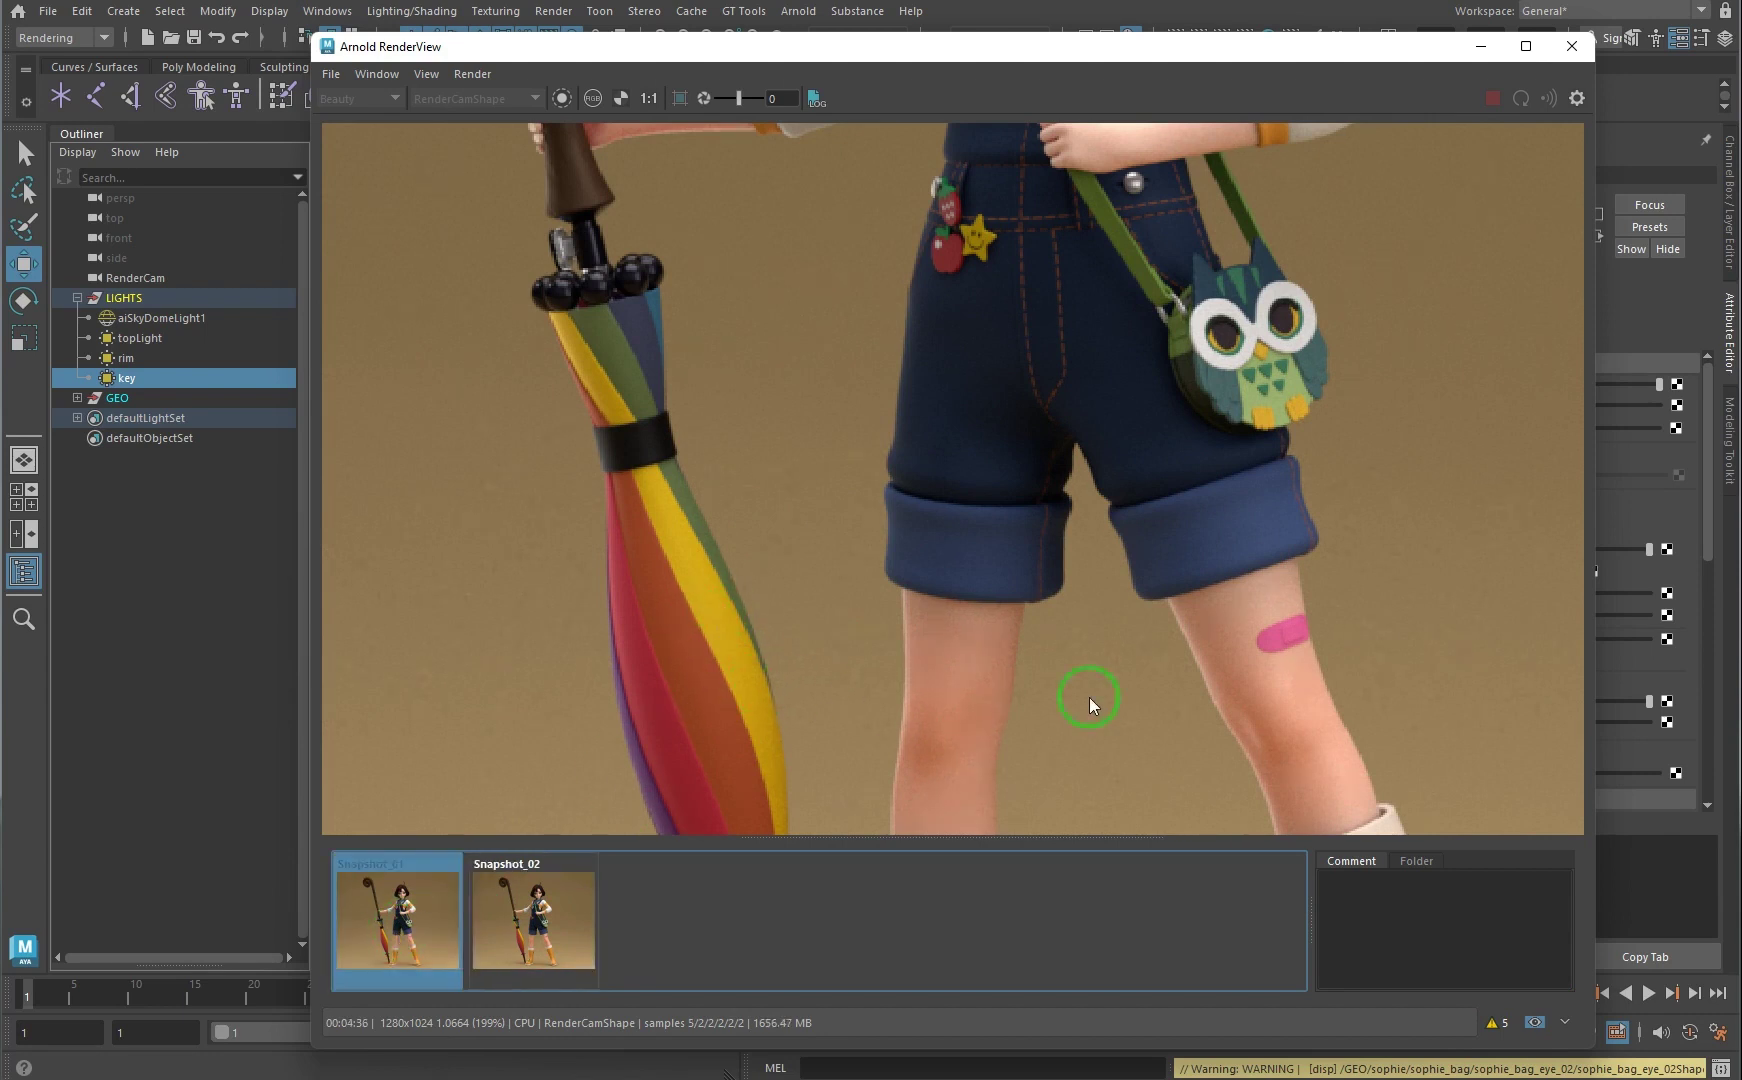
click(535, 920)
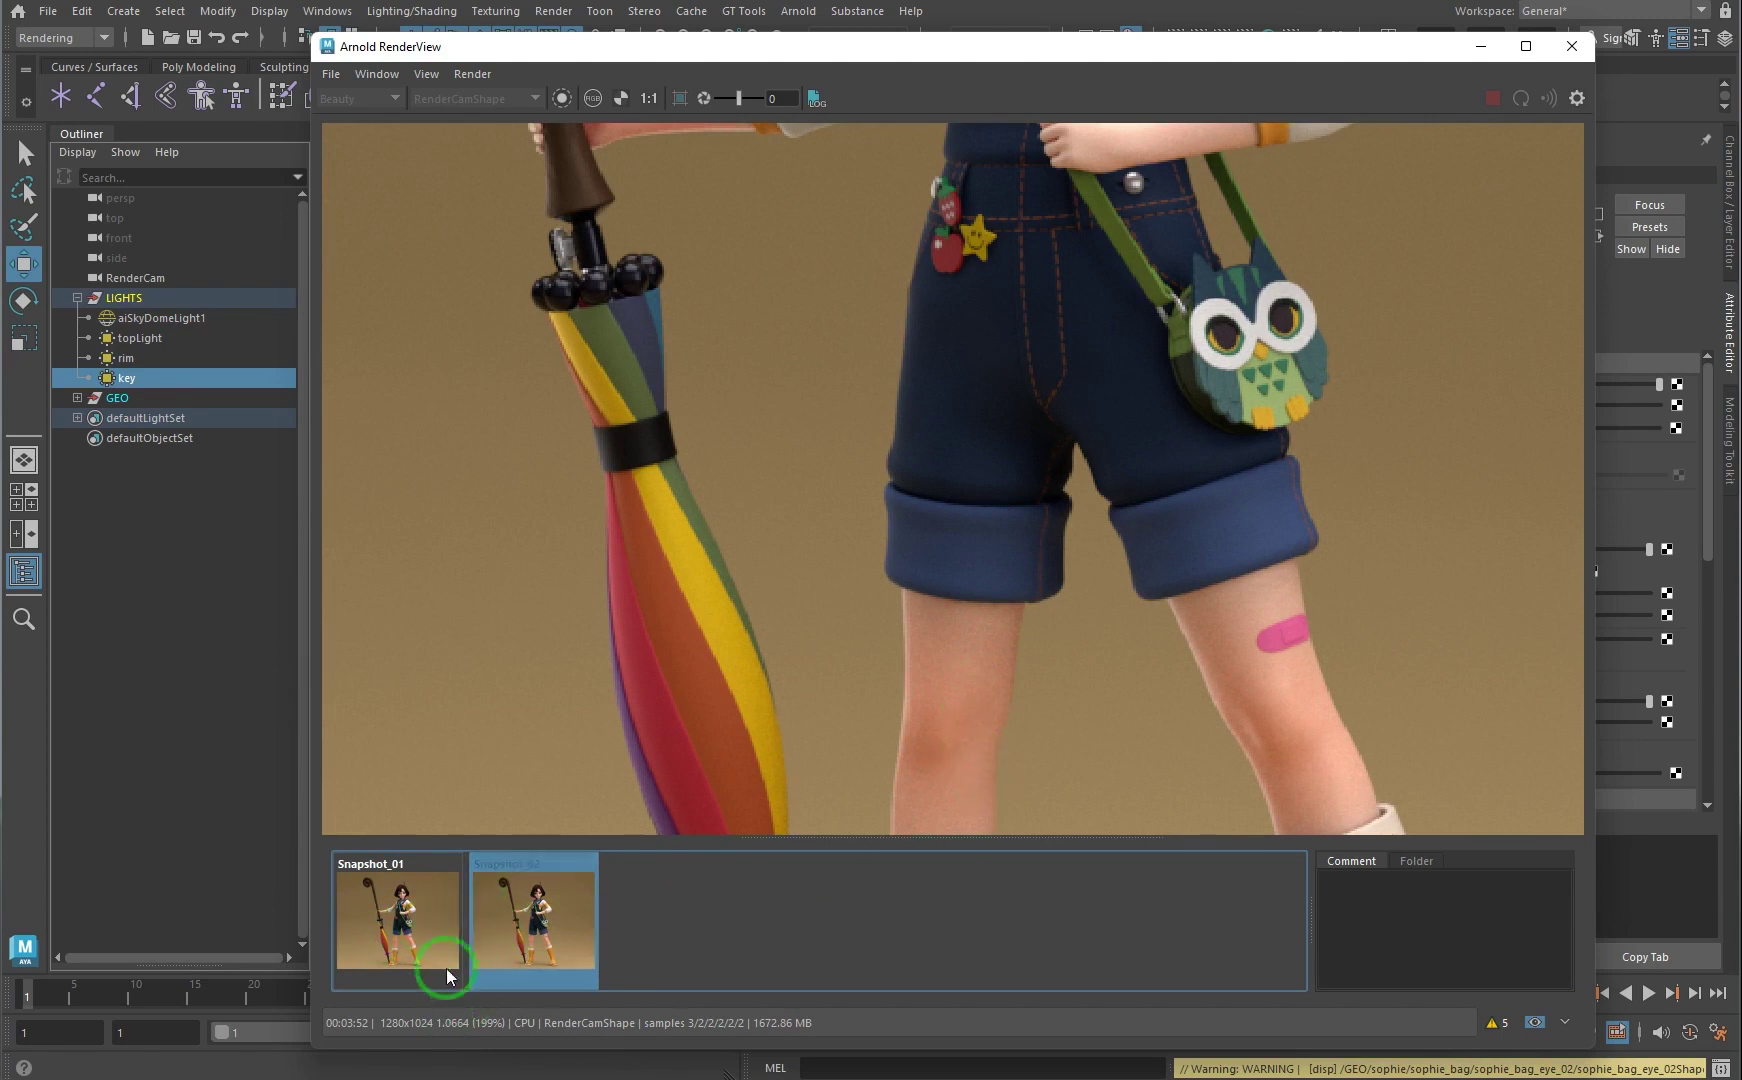
click(392, 925)
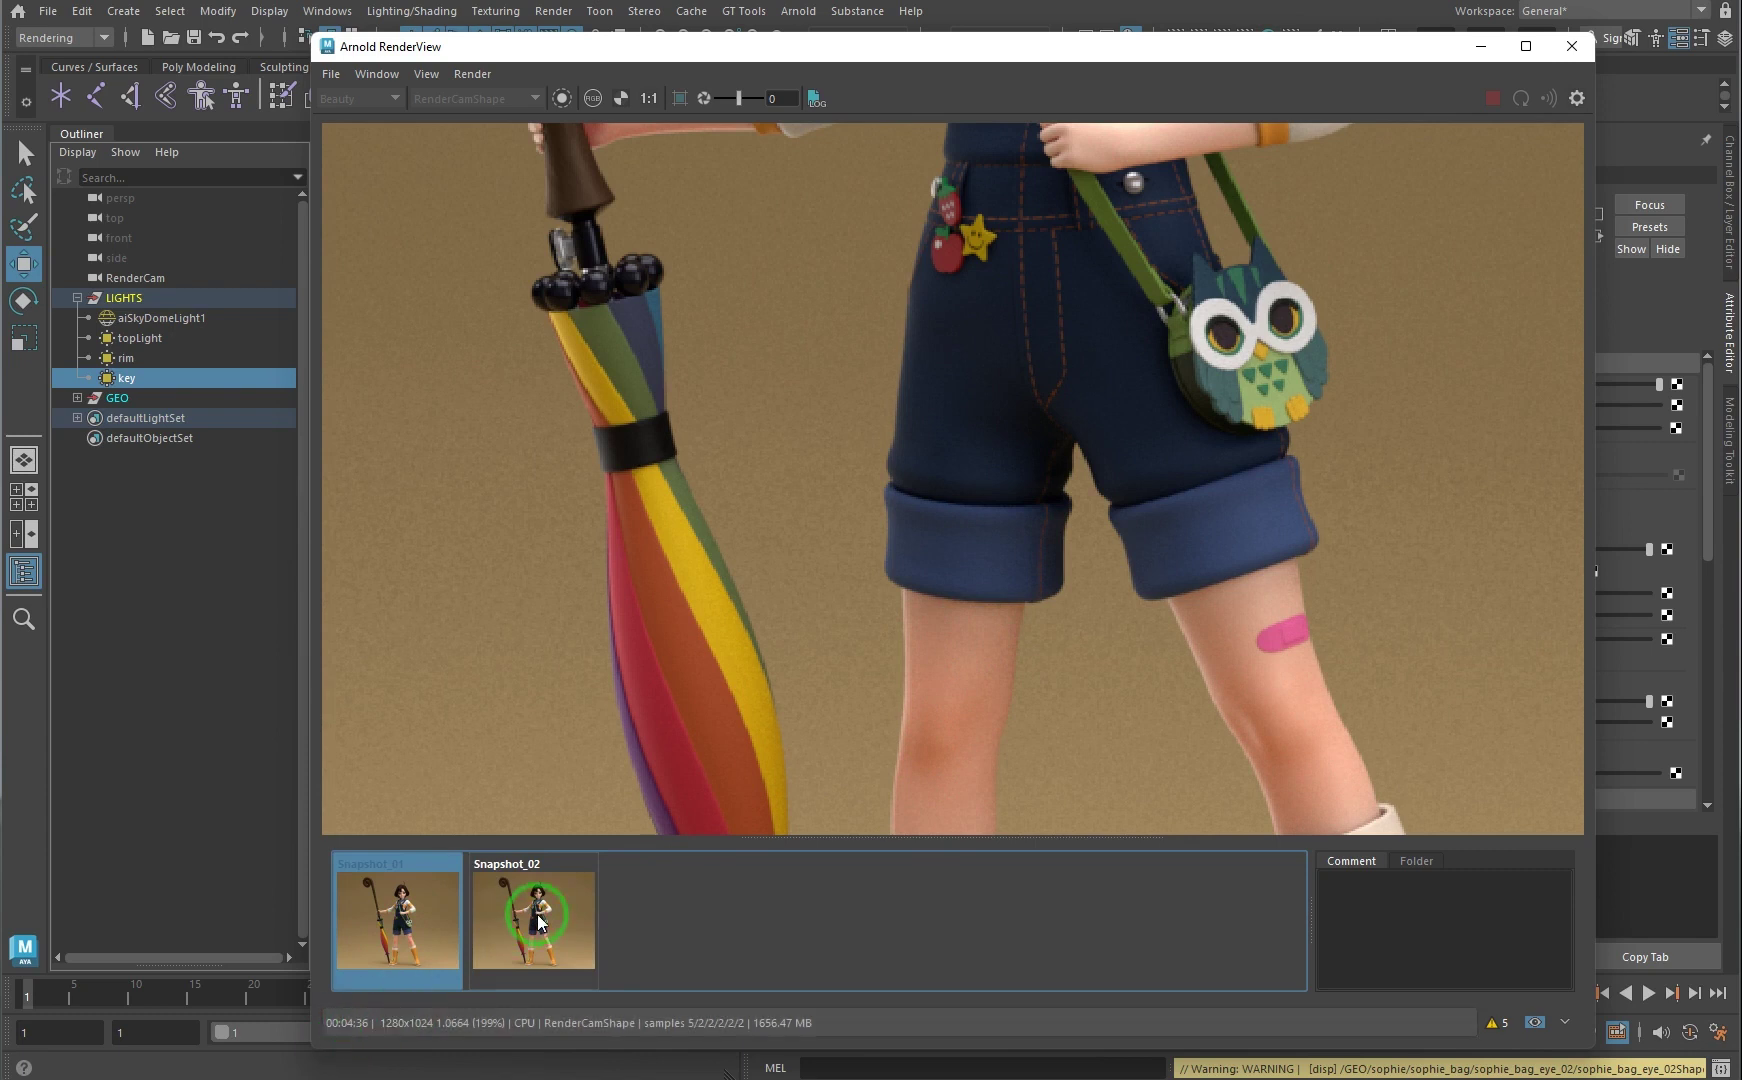
key(Right)
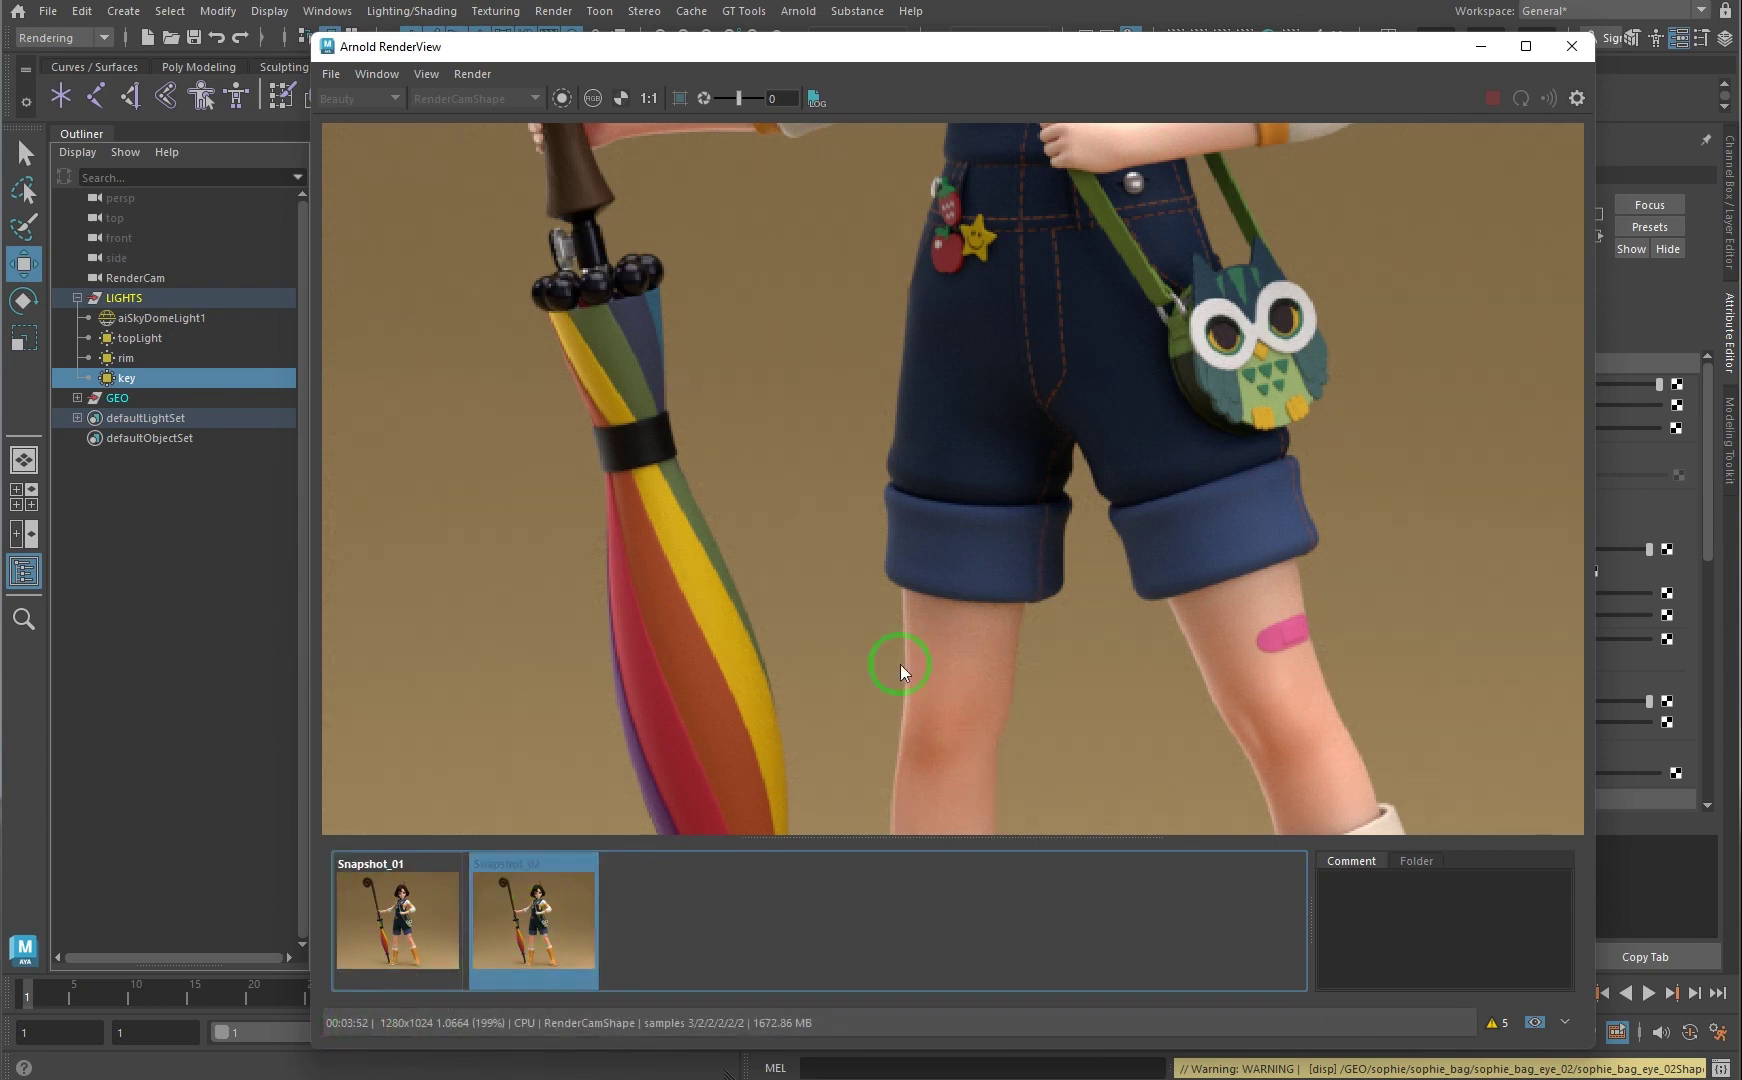
scroll(1000, 590, down, 2)
scroll(1000, 600, down, 2)
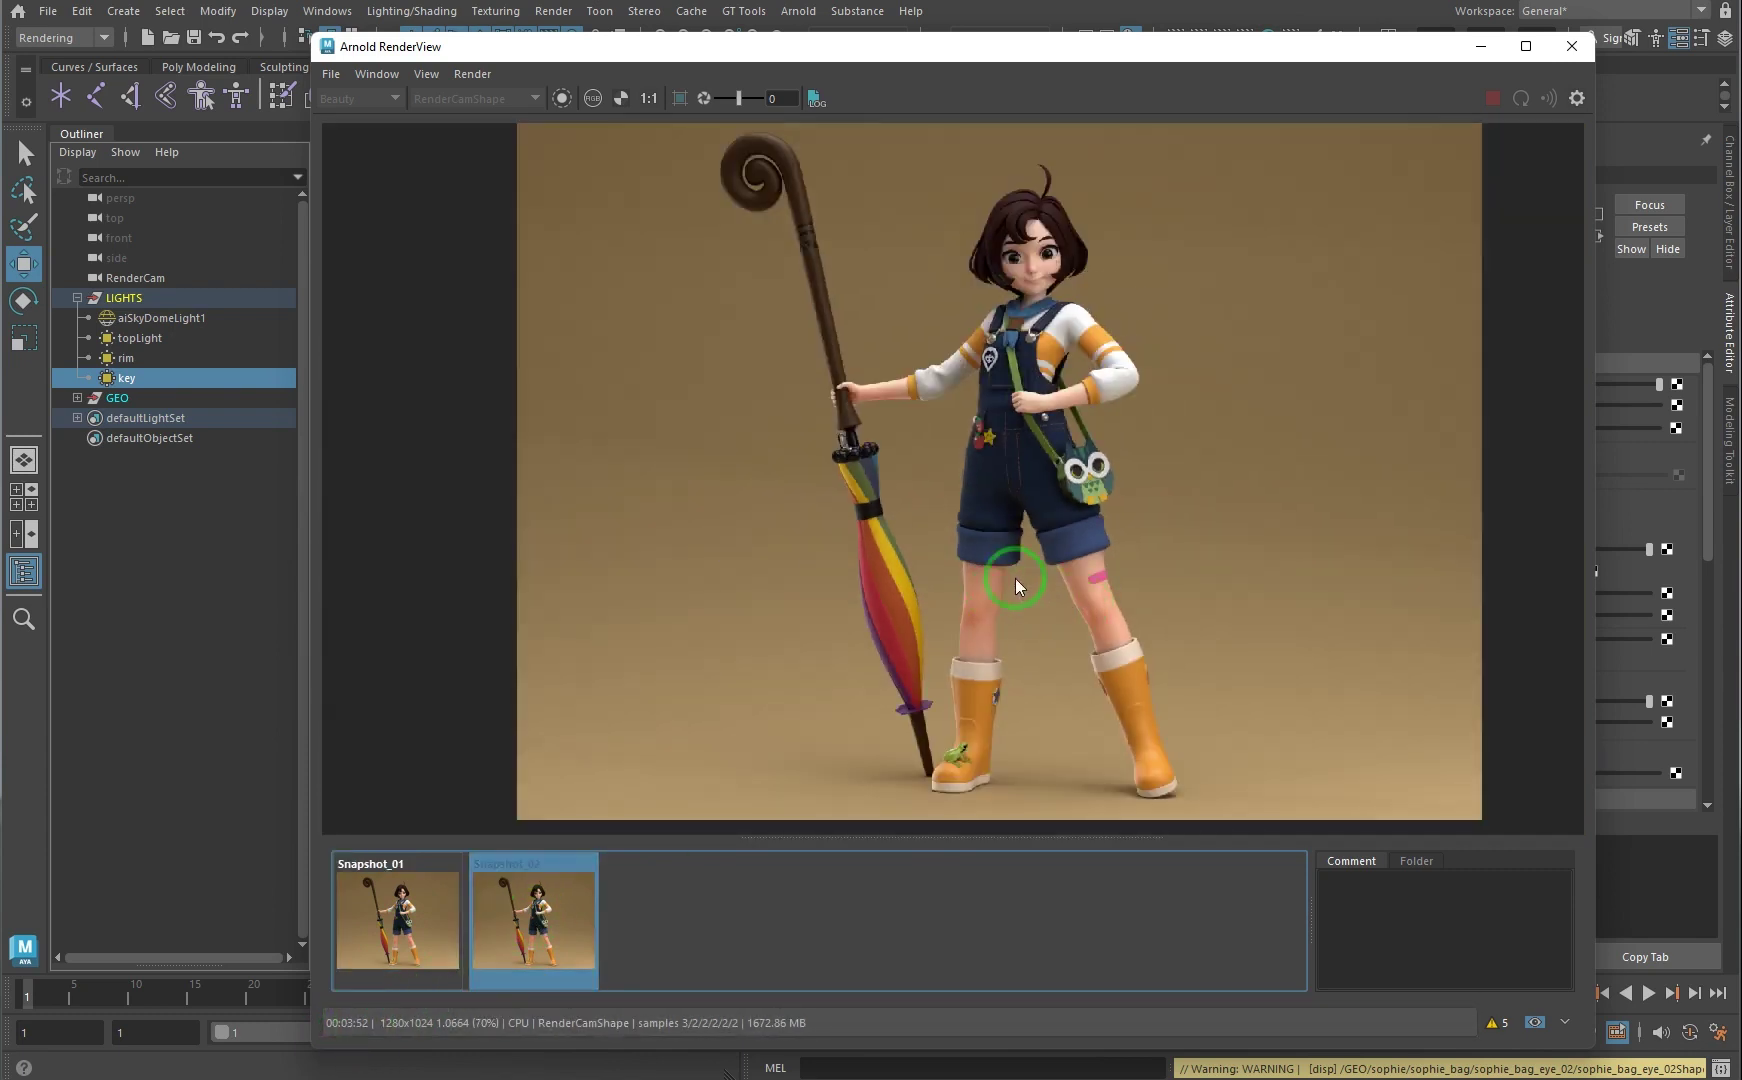
scroll(1112, 253, up, 2)
scroll(1106, 256, up, 1)
scroll(1034, 327, up, 2)
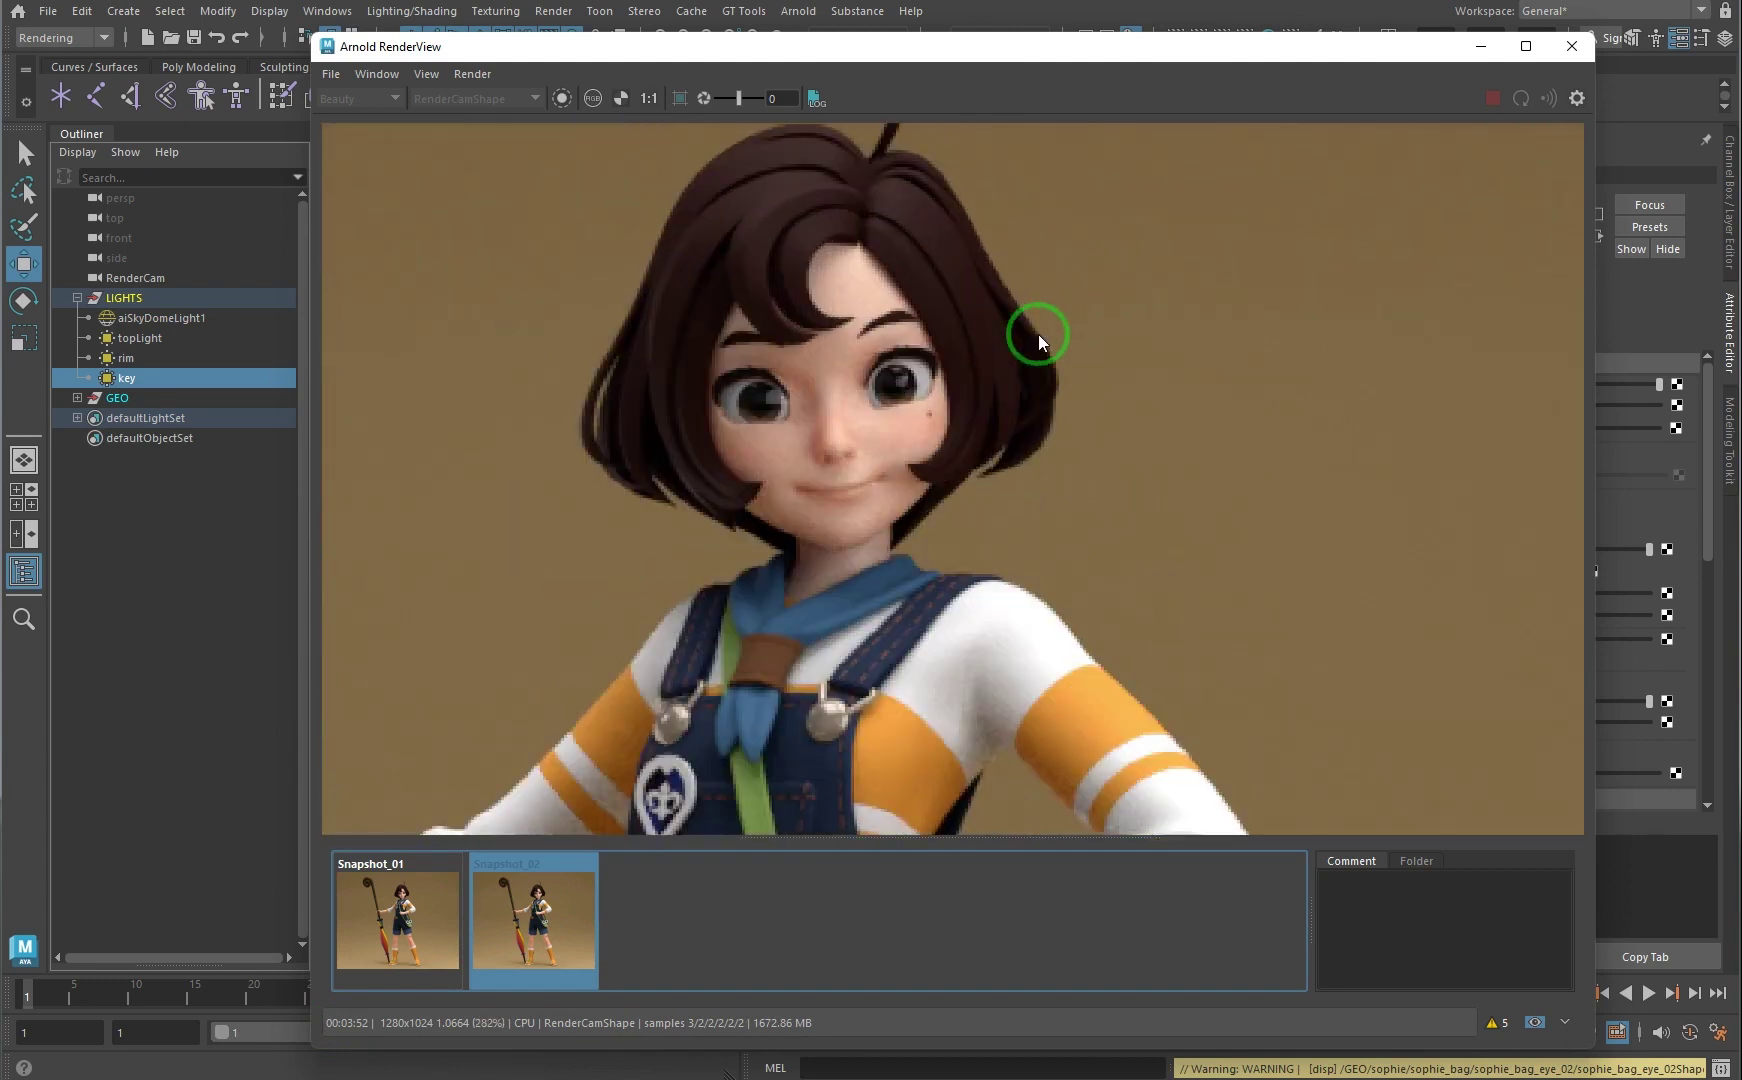
scroll(1036, 335, down, 1)
click(410, 920)
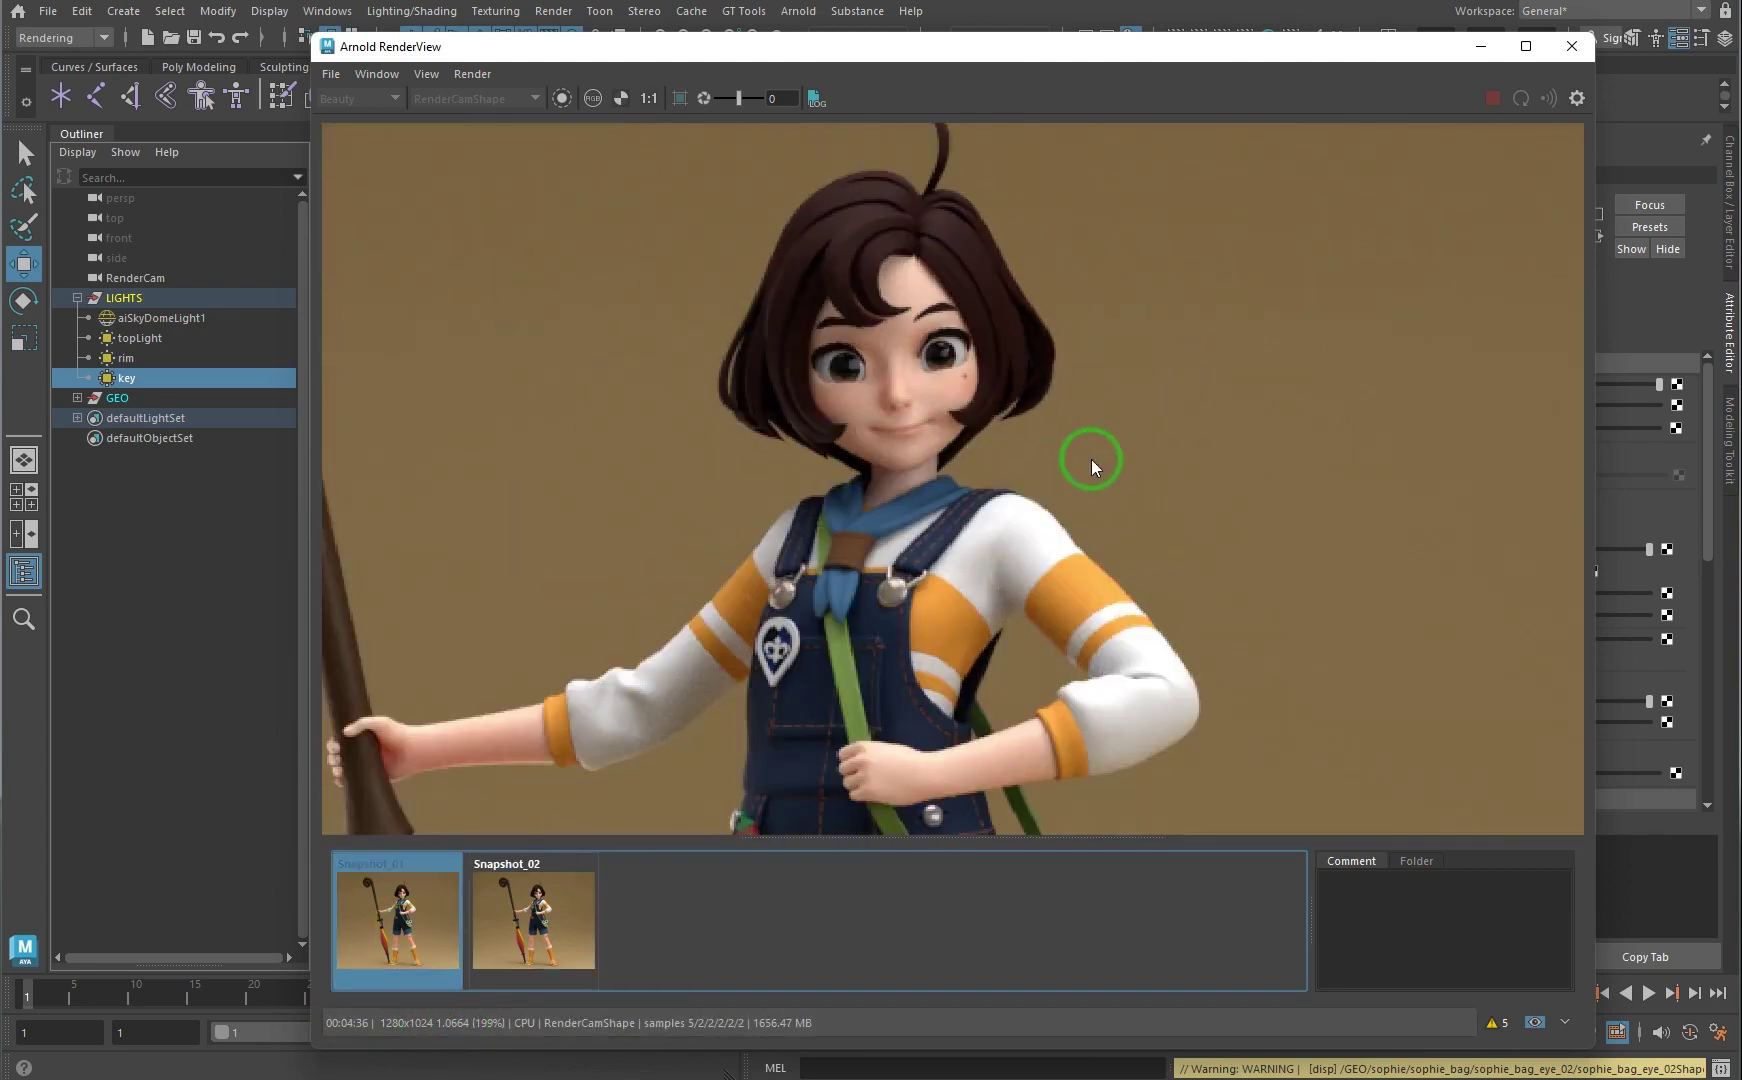
Step: Pan to the legs, umbrella and owl bag and compare both snapshots, ending on Snapshot_02
middle_drag(941, 719, 1190, 250)
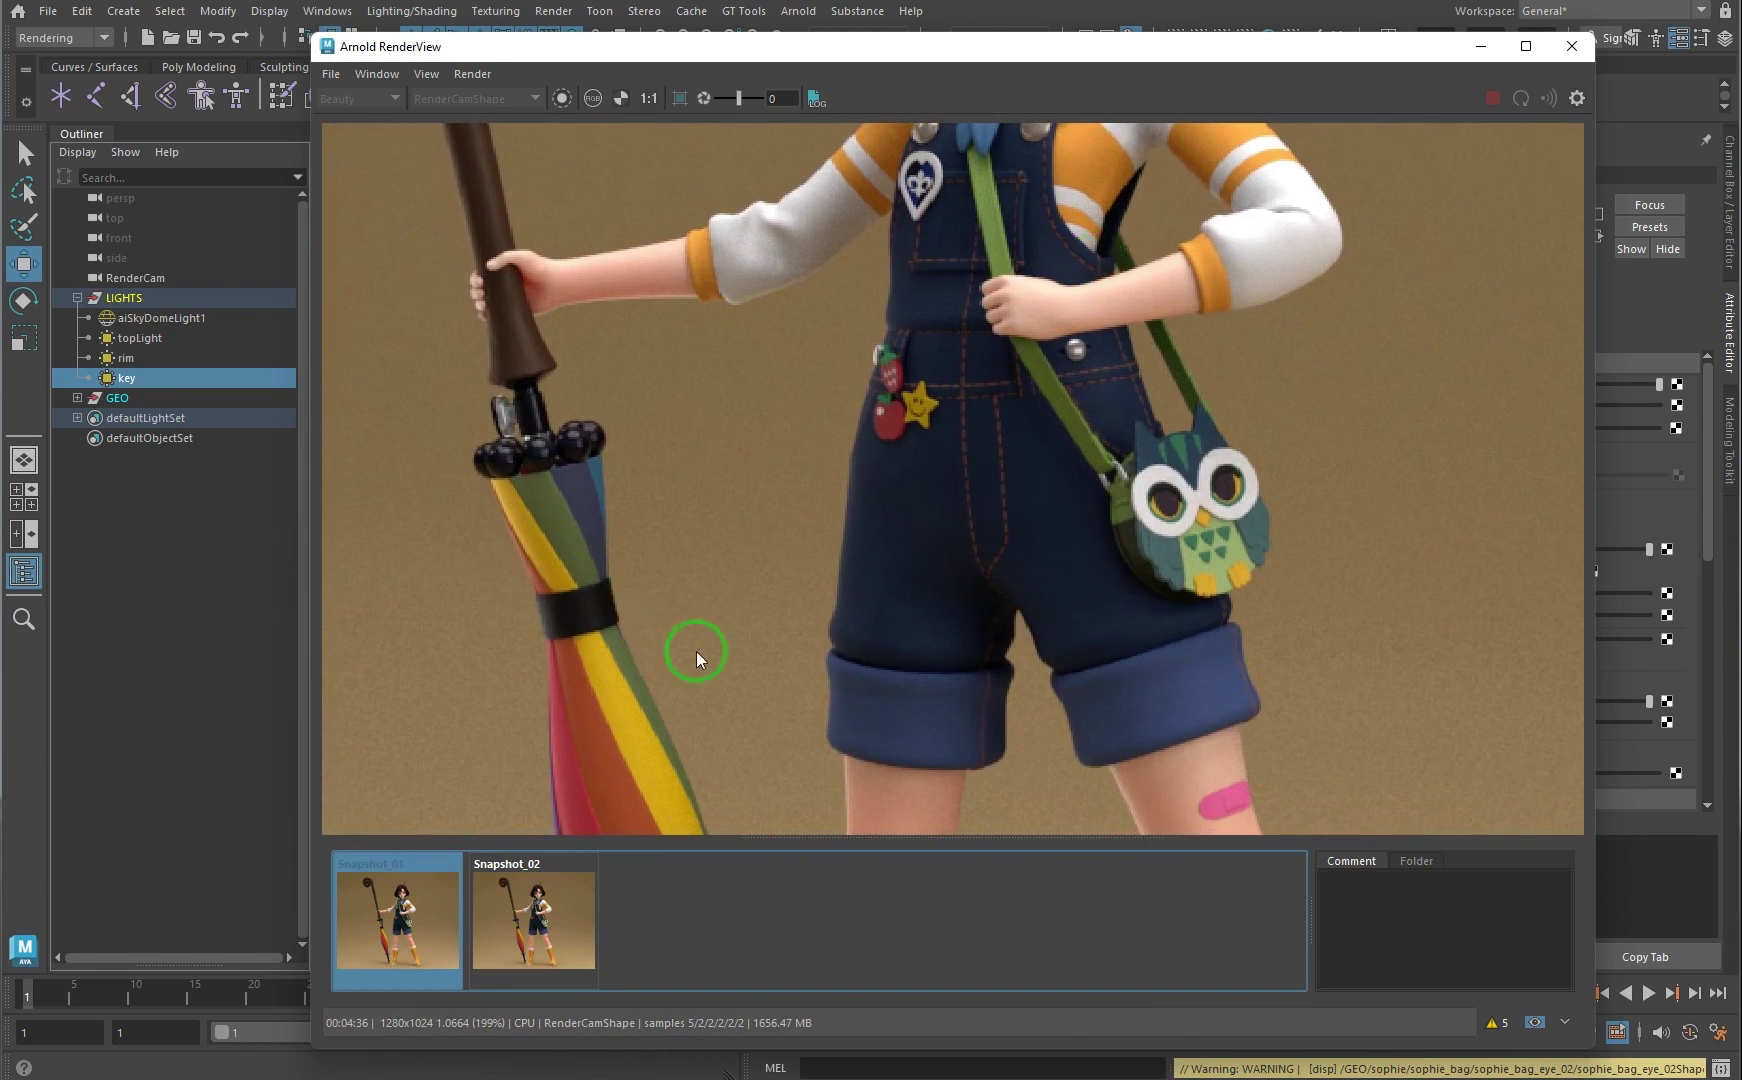
click(471, 866)
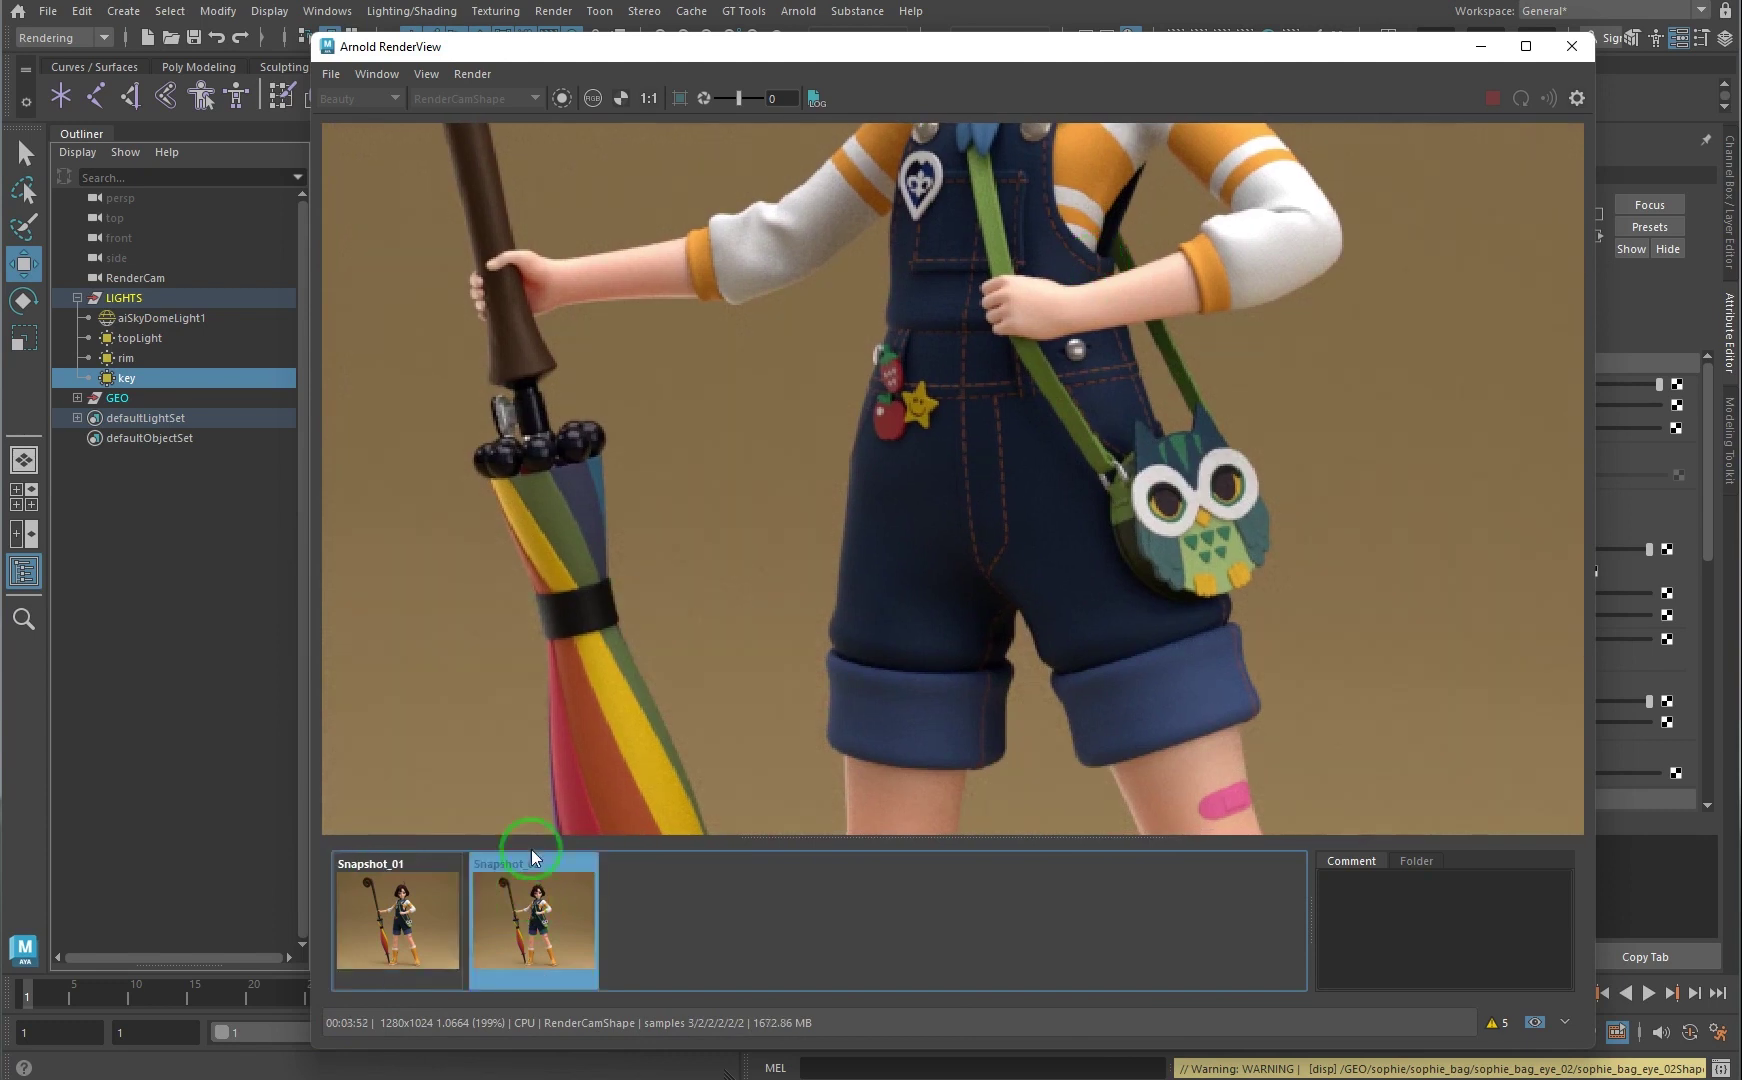
click(424, 915)
click(533, 915)
click(377, 917)
click(498, 917)
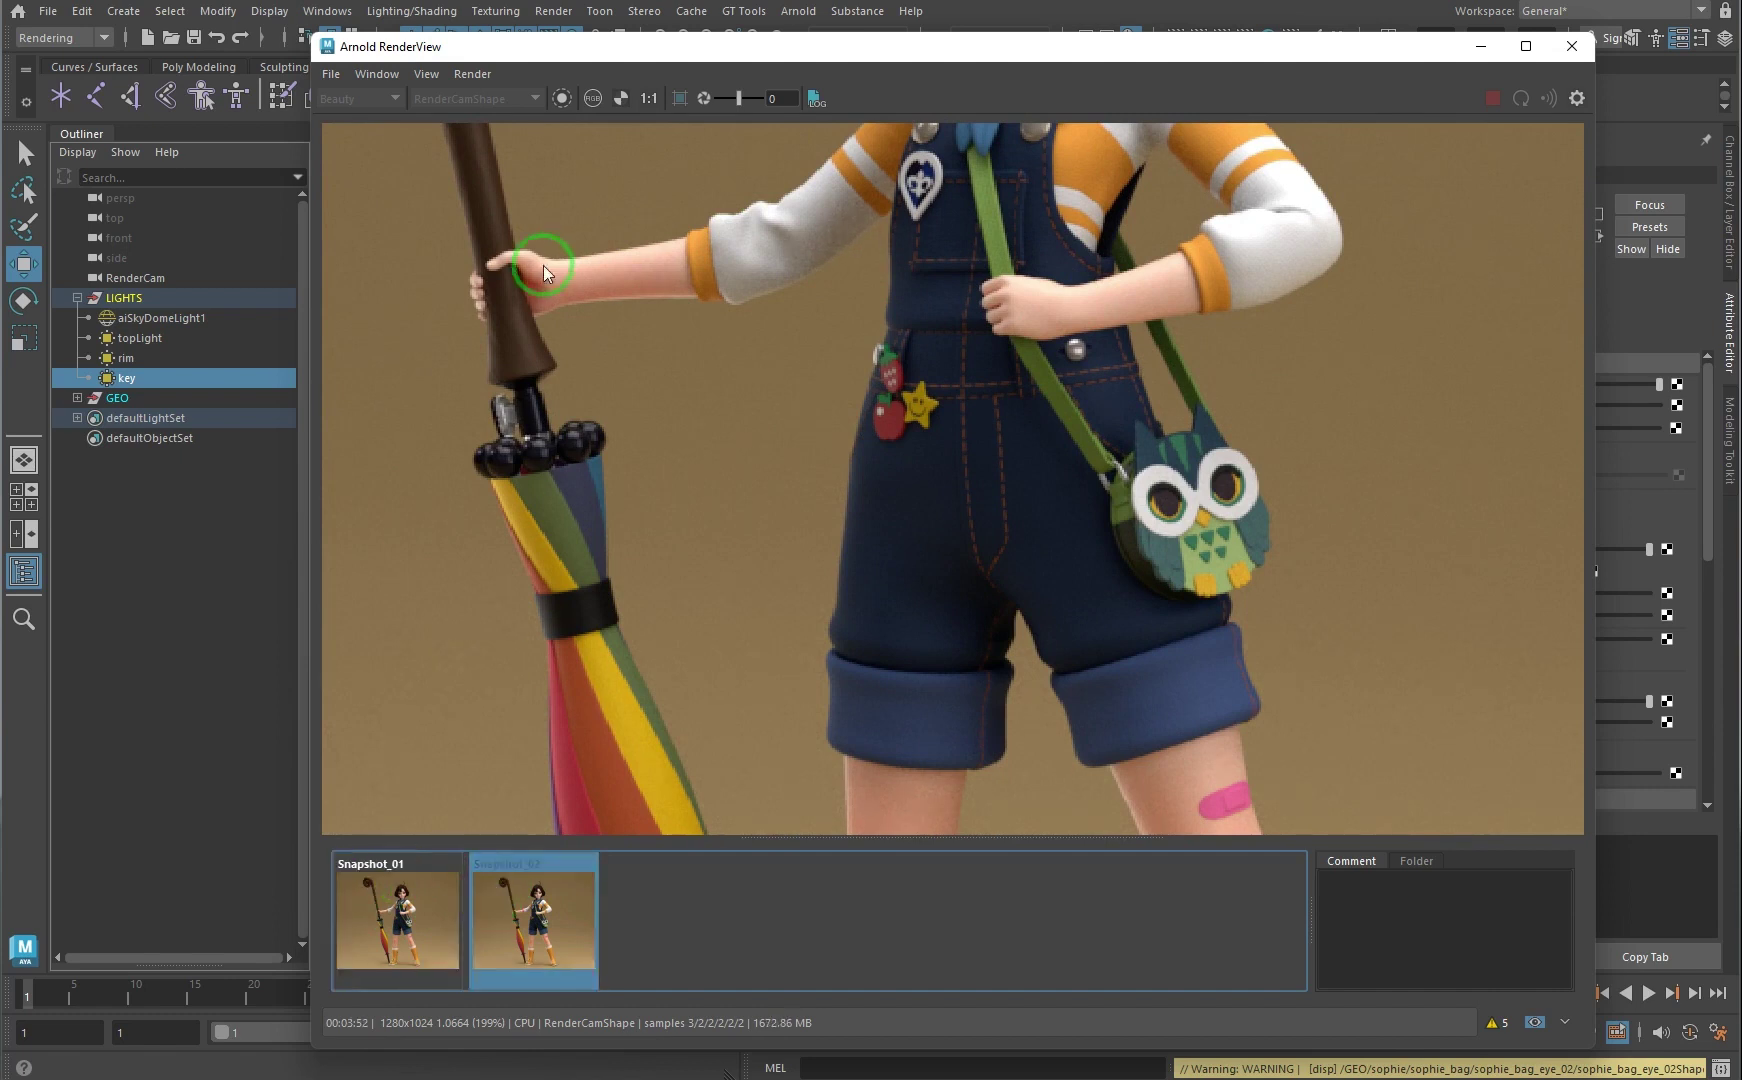
click(405, 913)
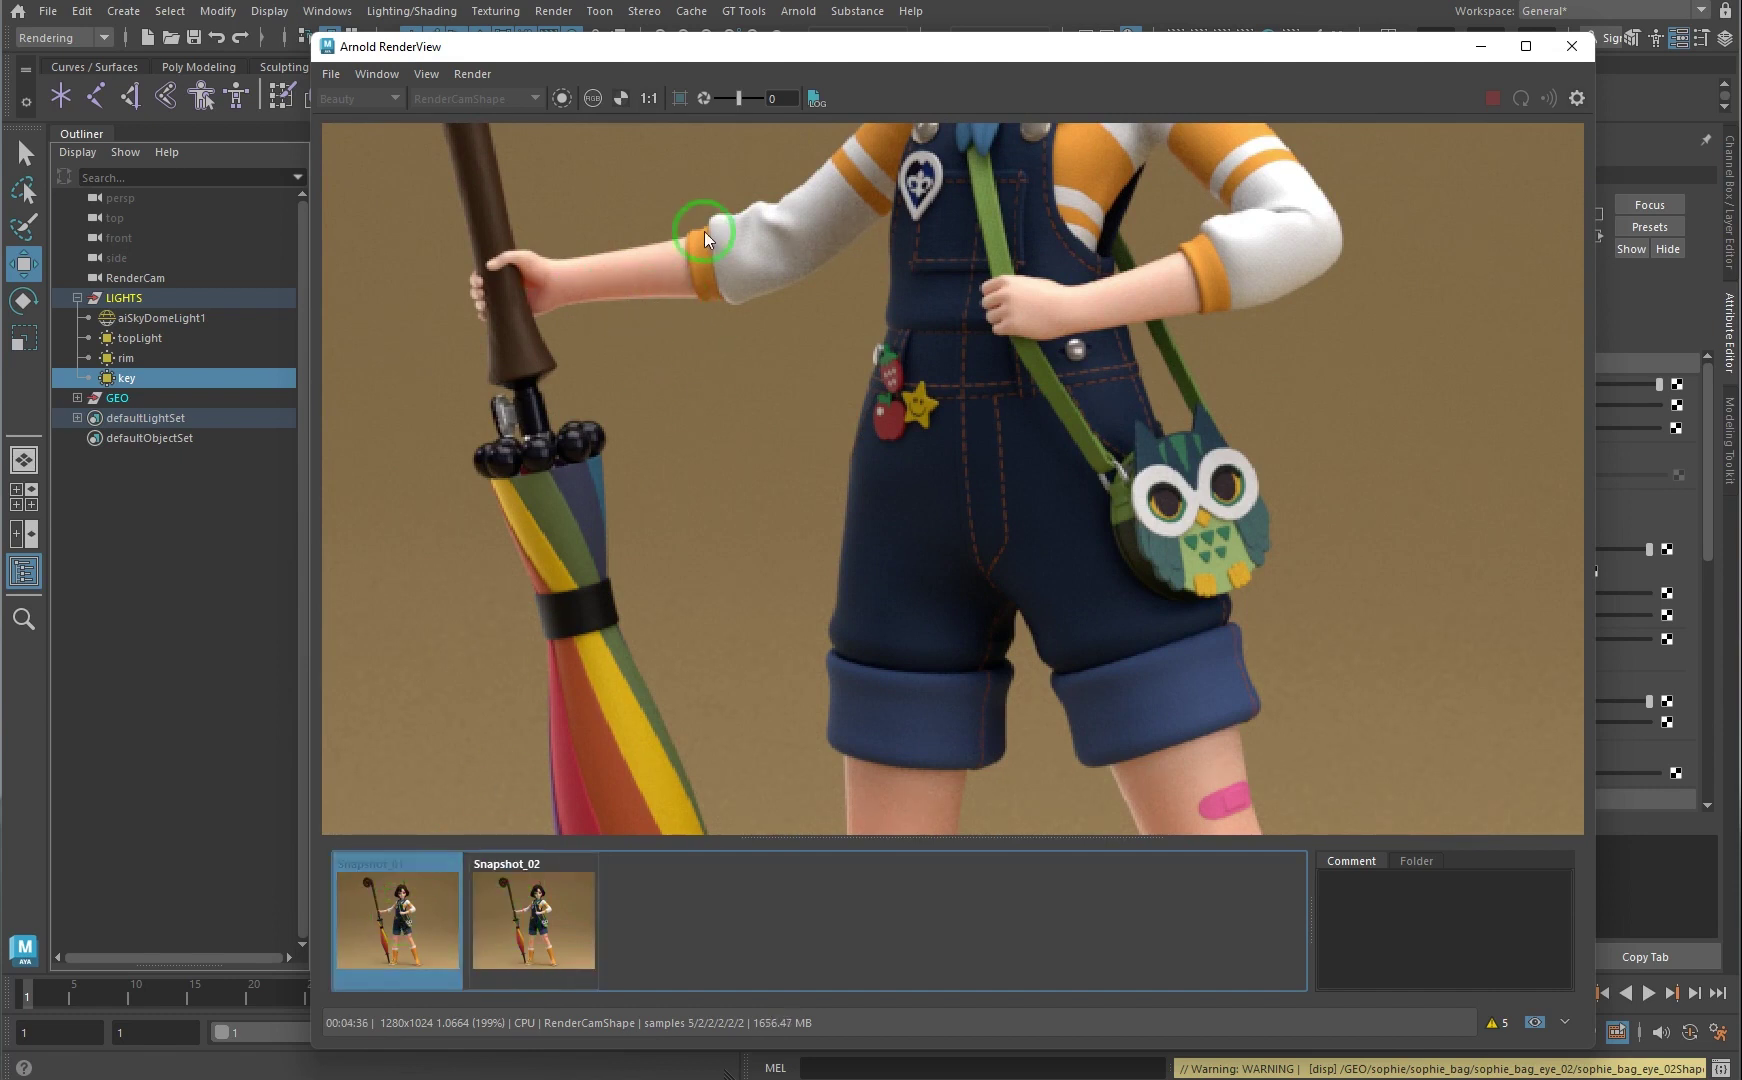
scroll(866, 432, down, 2)
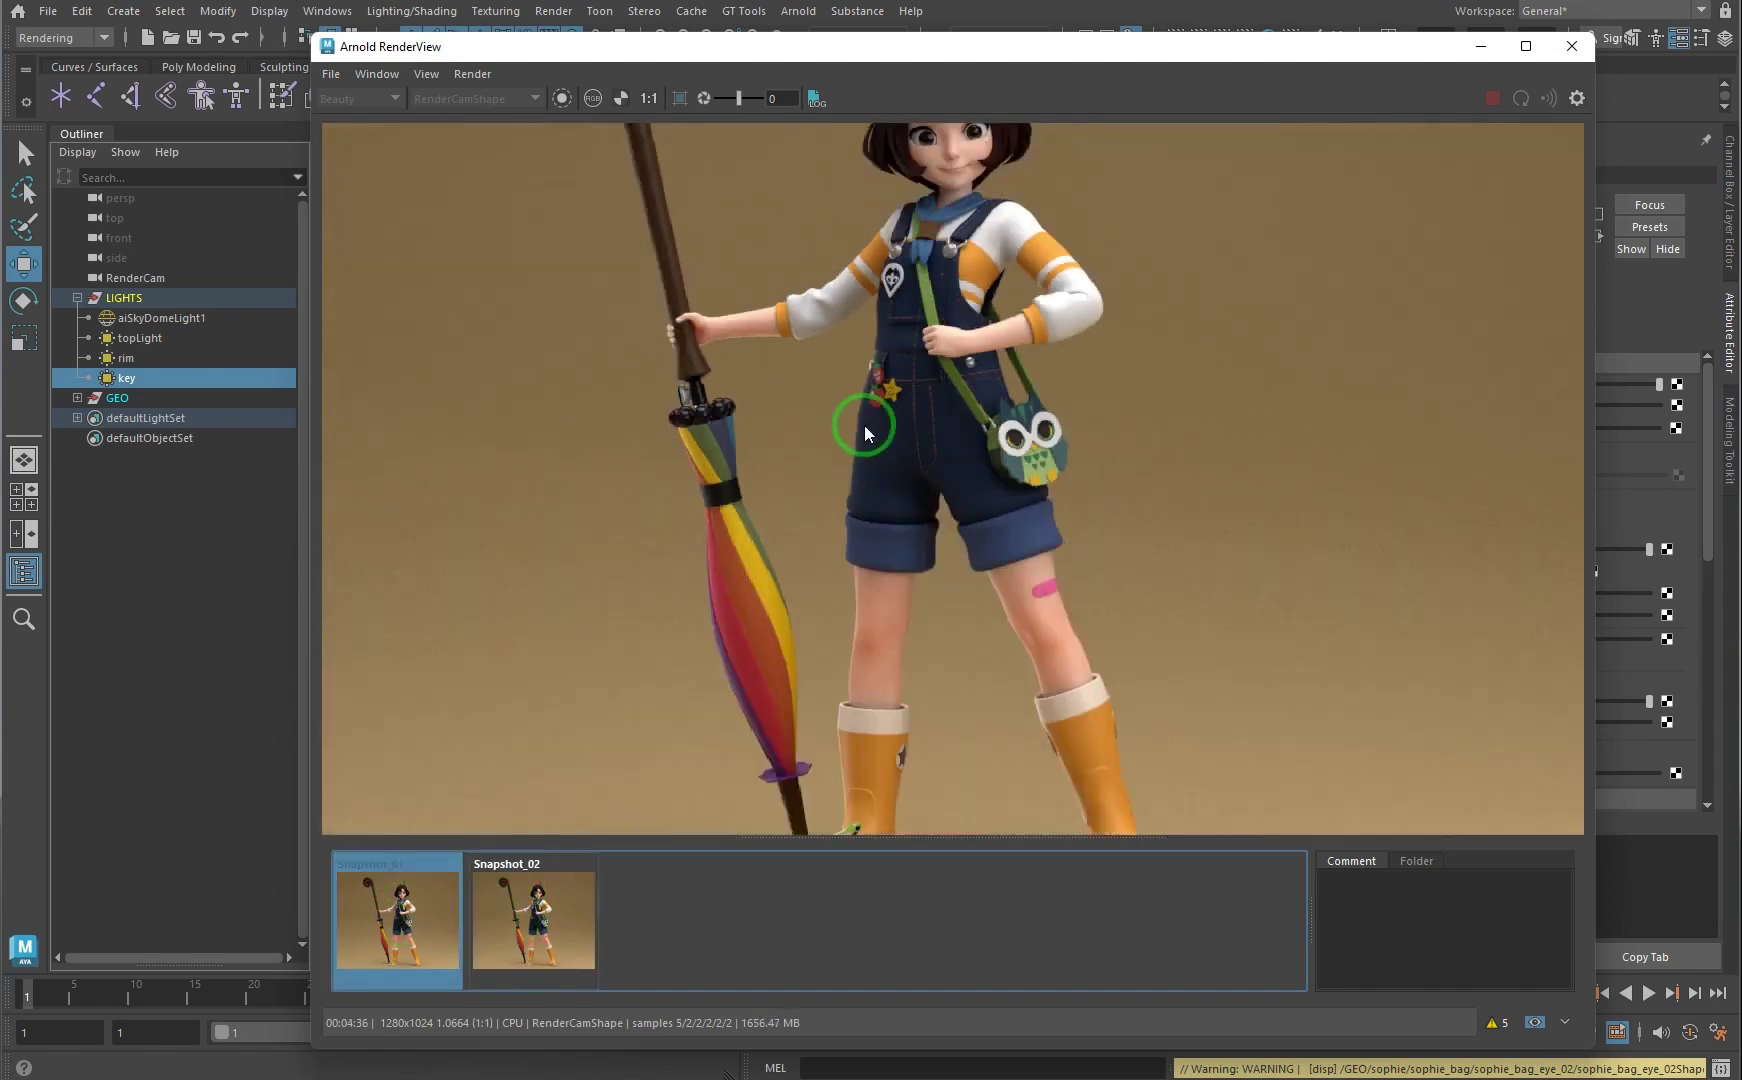
scroll(866, 432, down, 1)
scroll(900, 410, up, 2)
scroll(926, 389, up, 1)
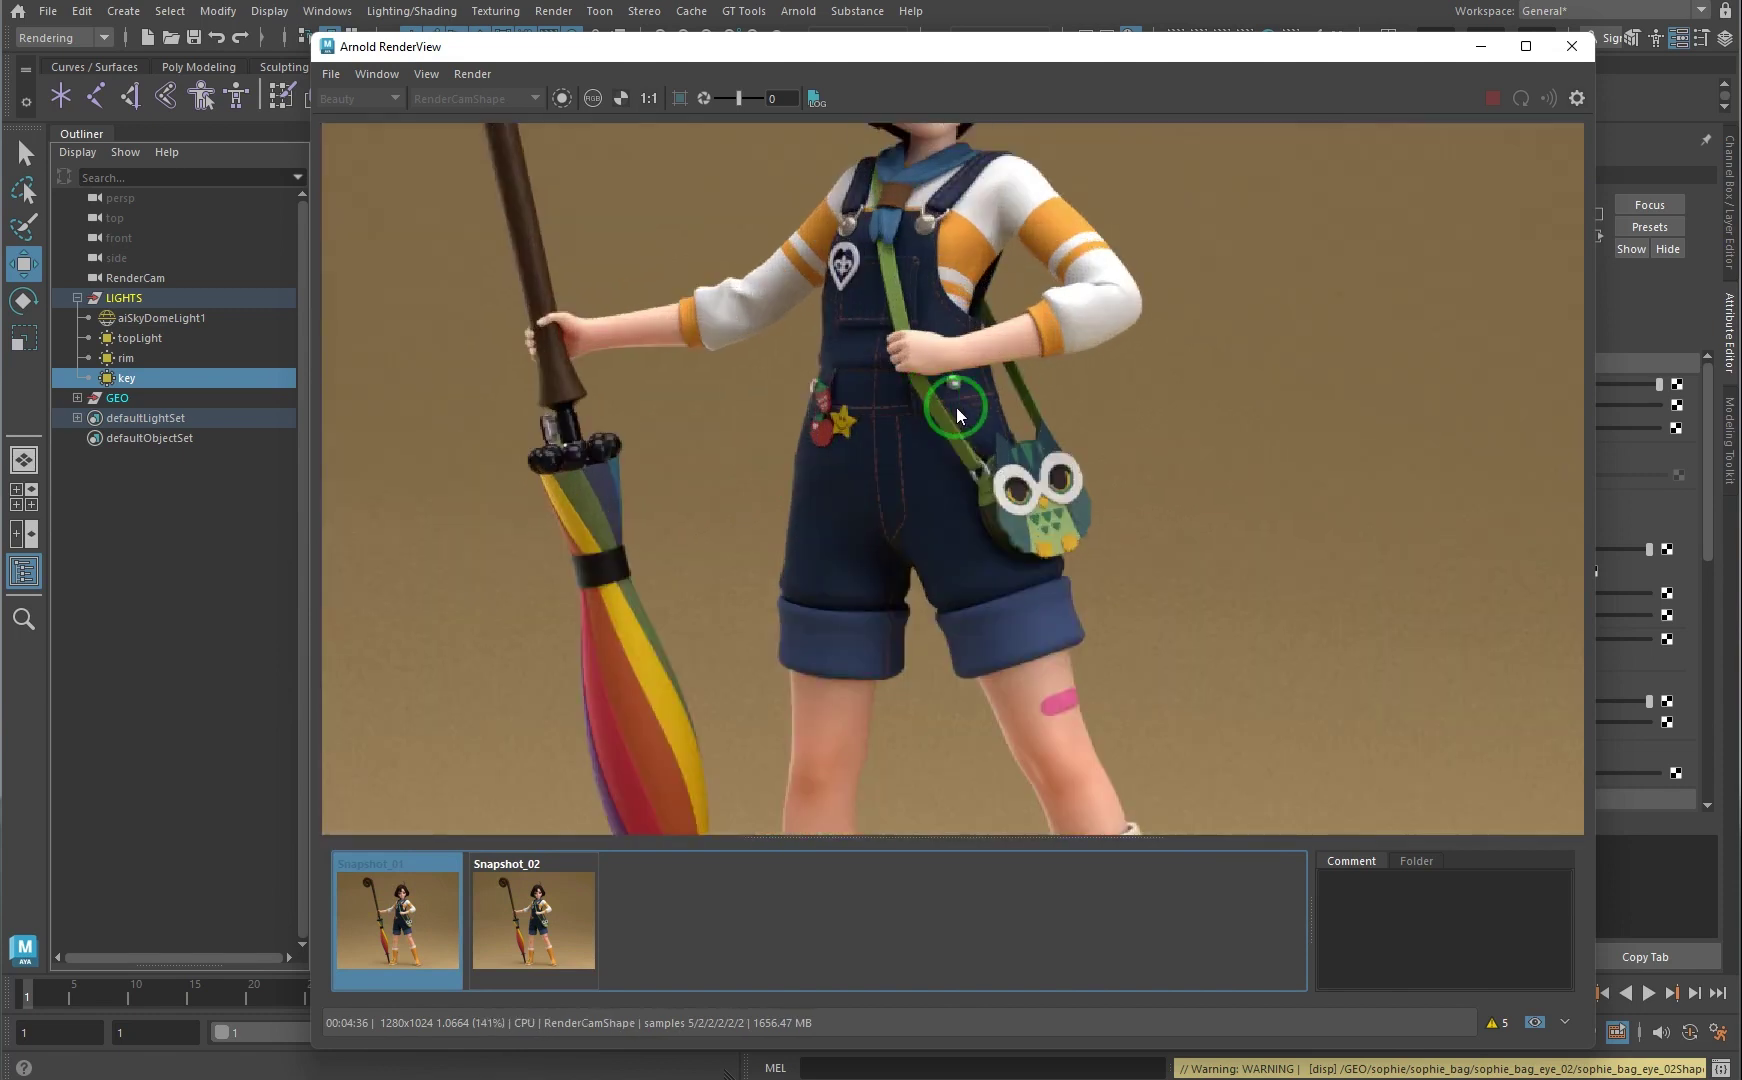
scroll(957, 415, down, 1)
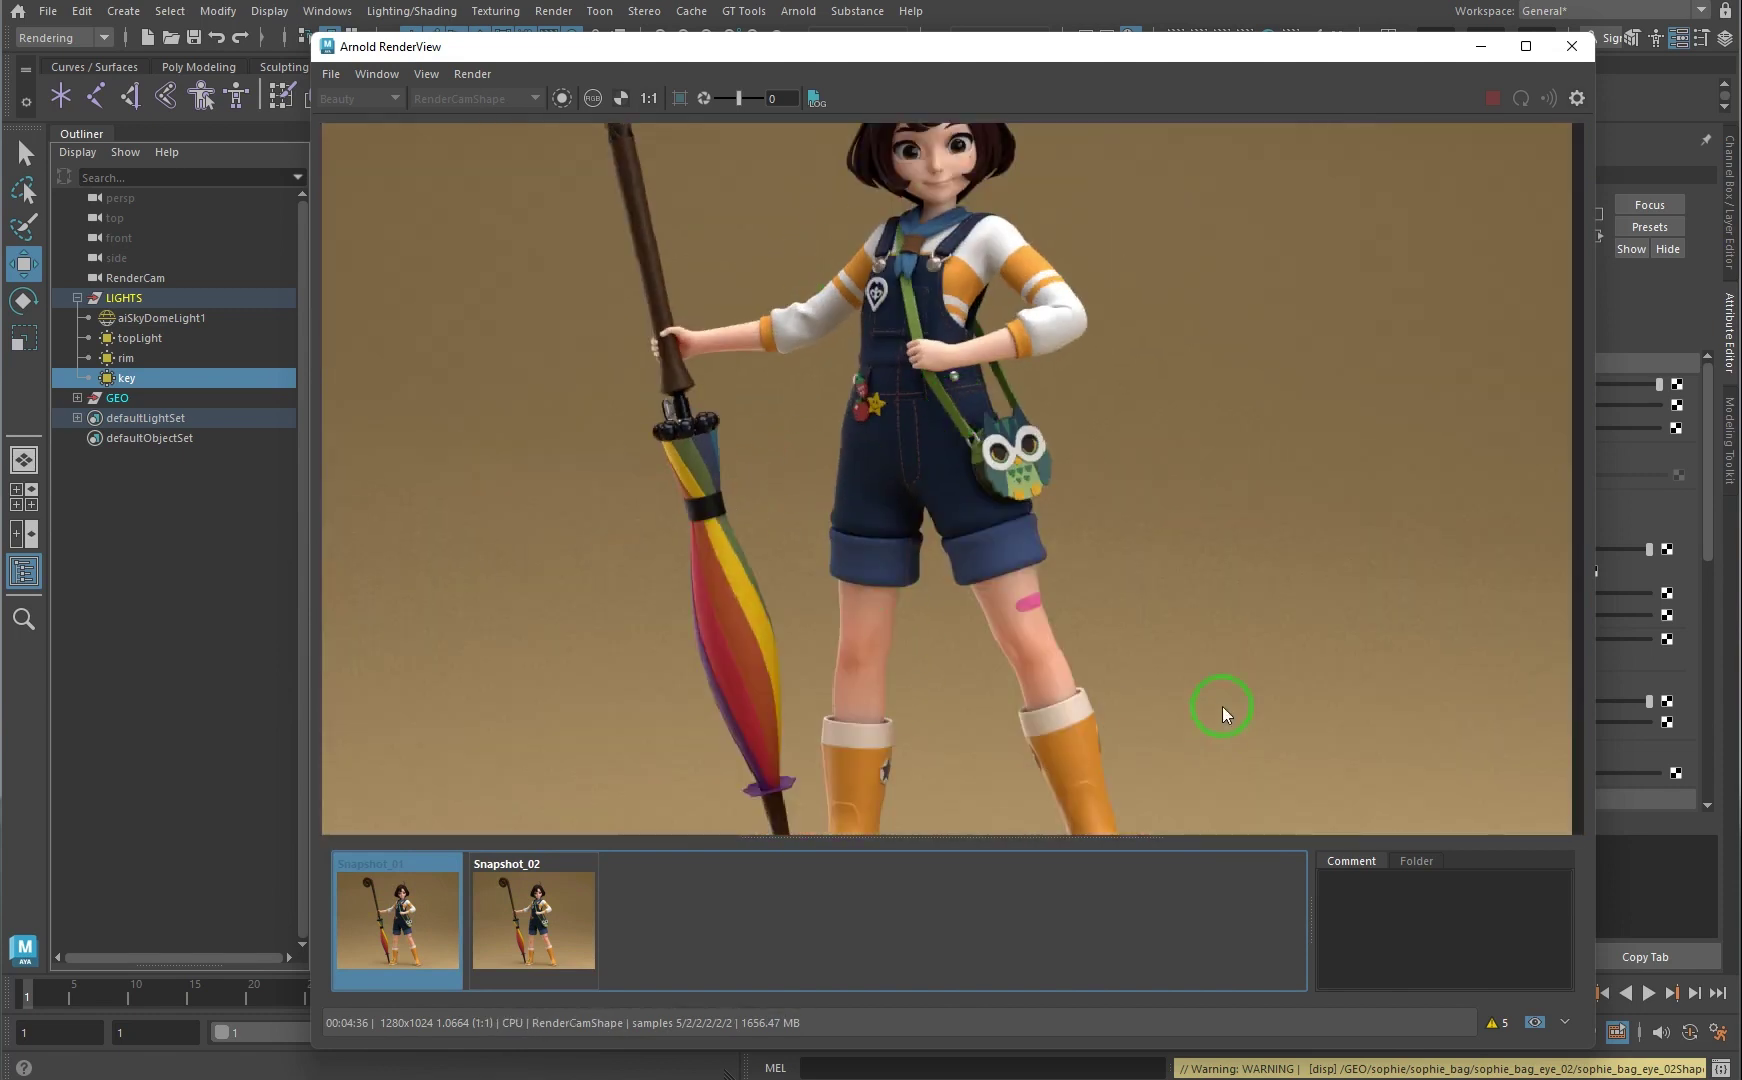
click(569, 887)
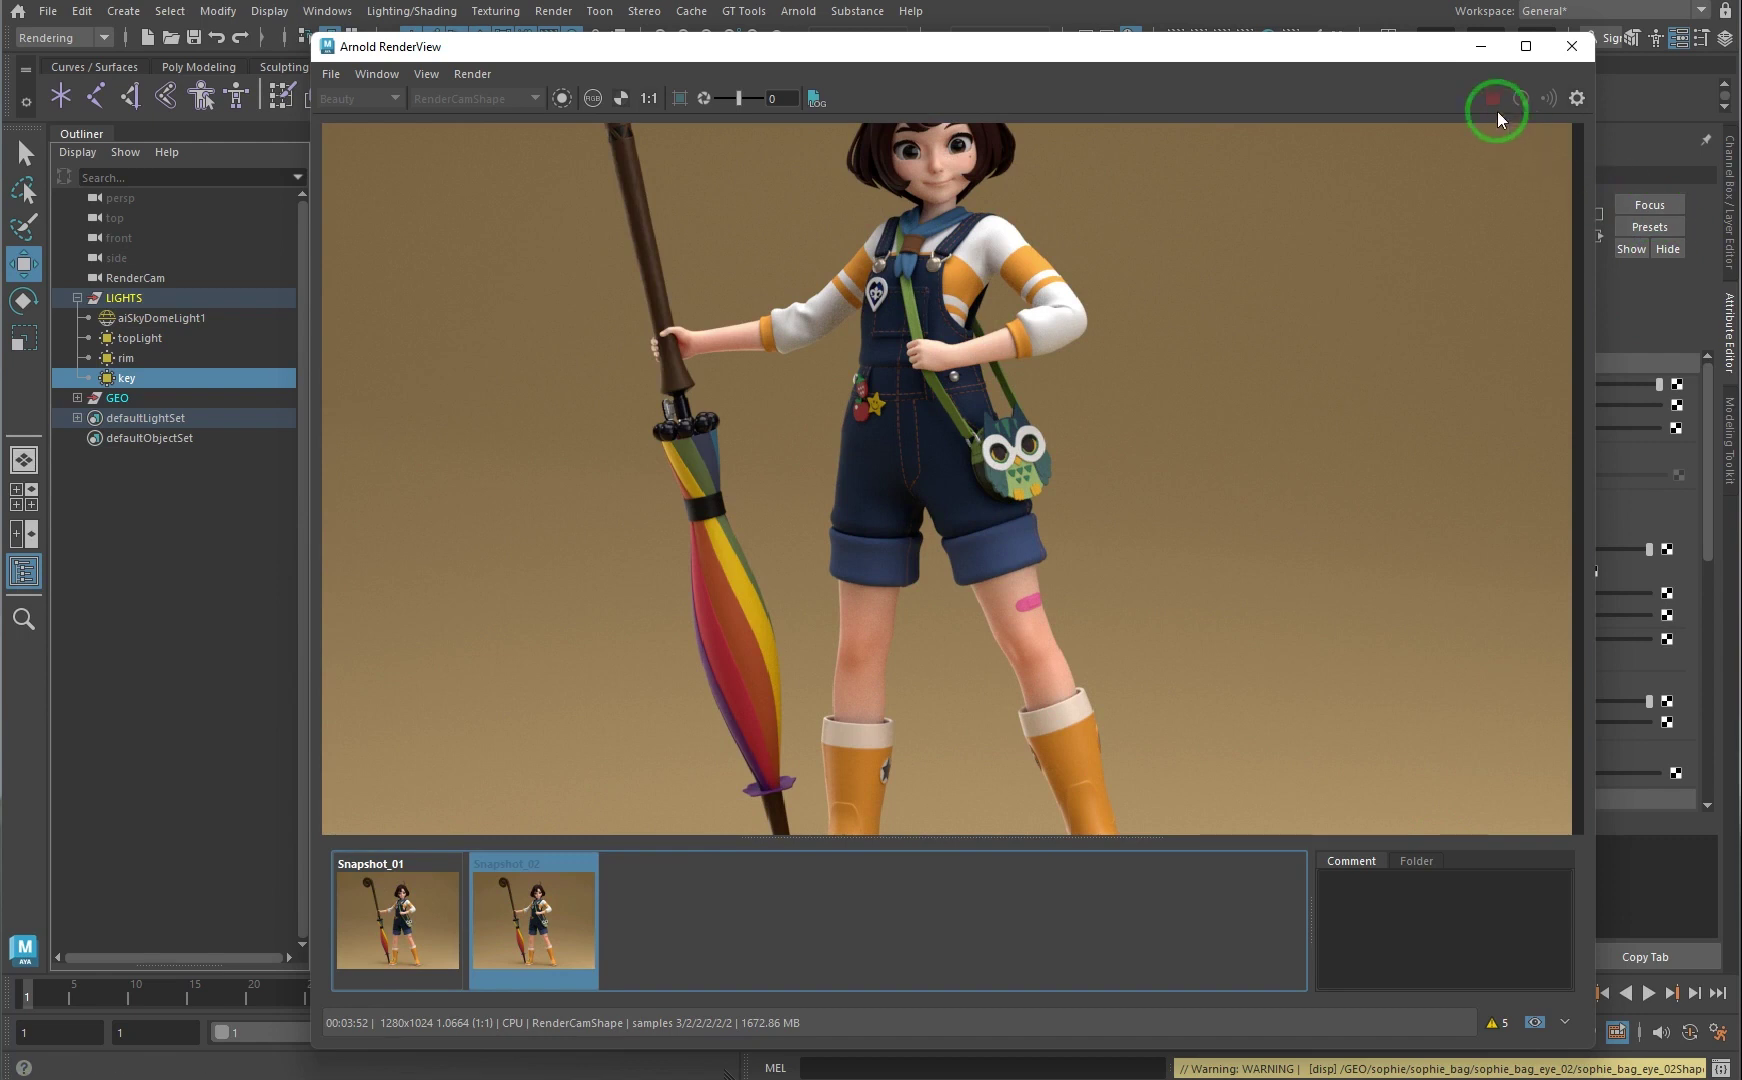
Step: Add a Denoiser Noice imager to the render from RenderView's Post panel
drag(1392, 47, 1324, 47)
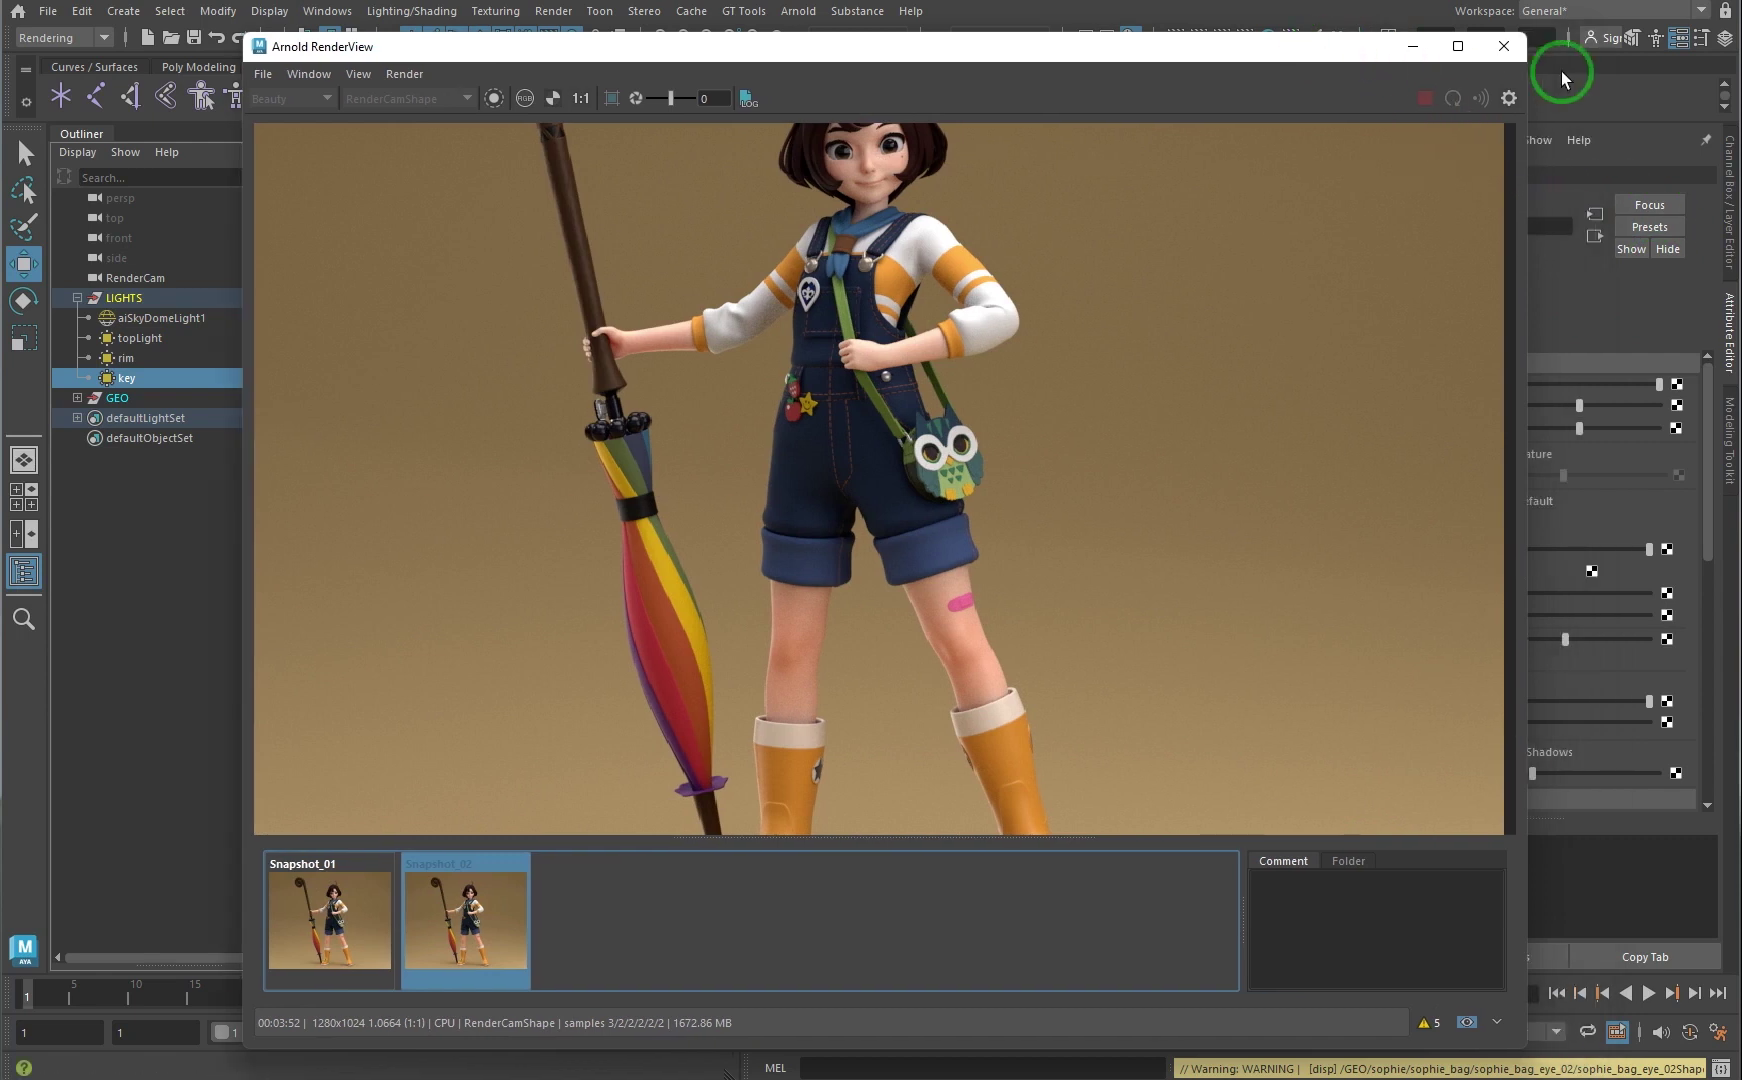
click(1509, 98)
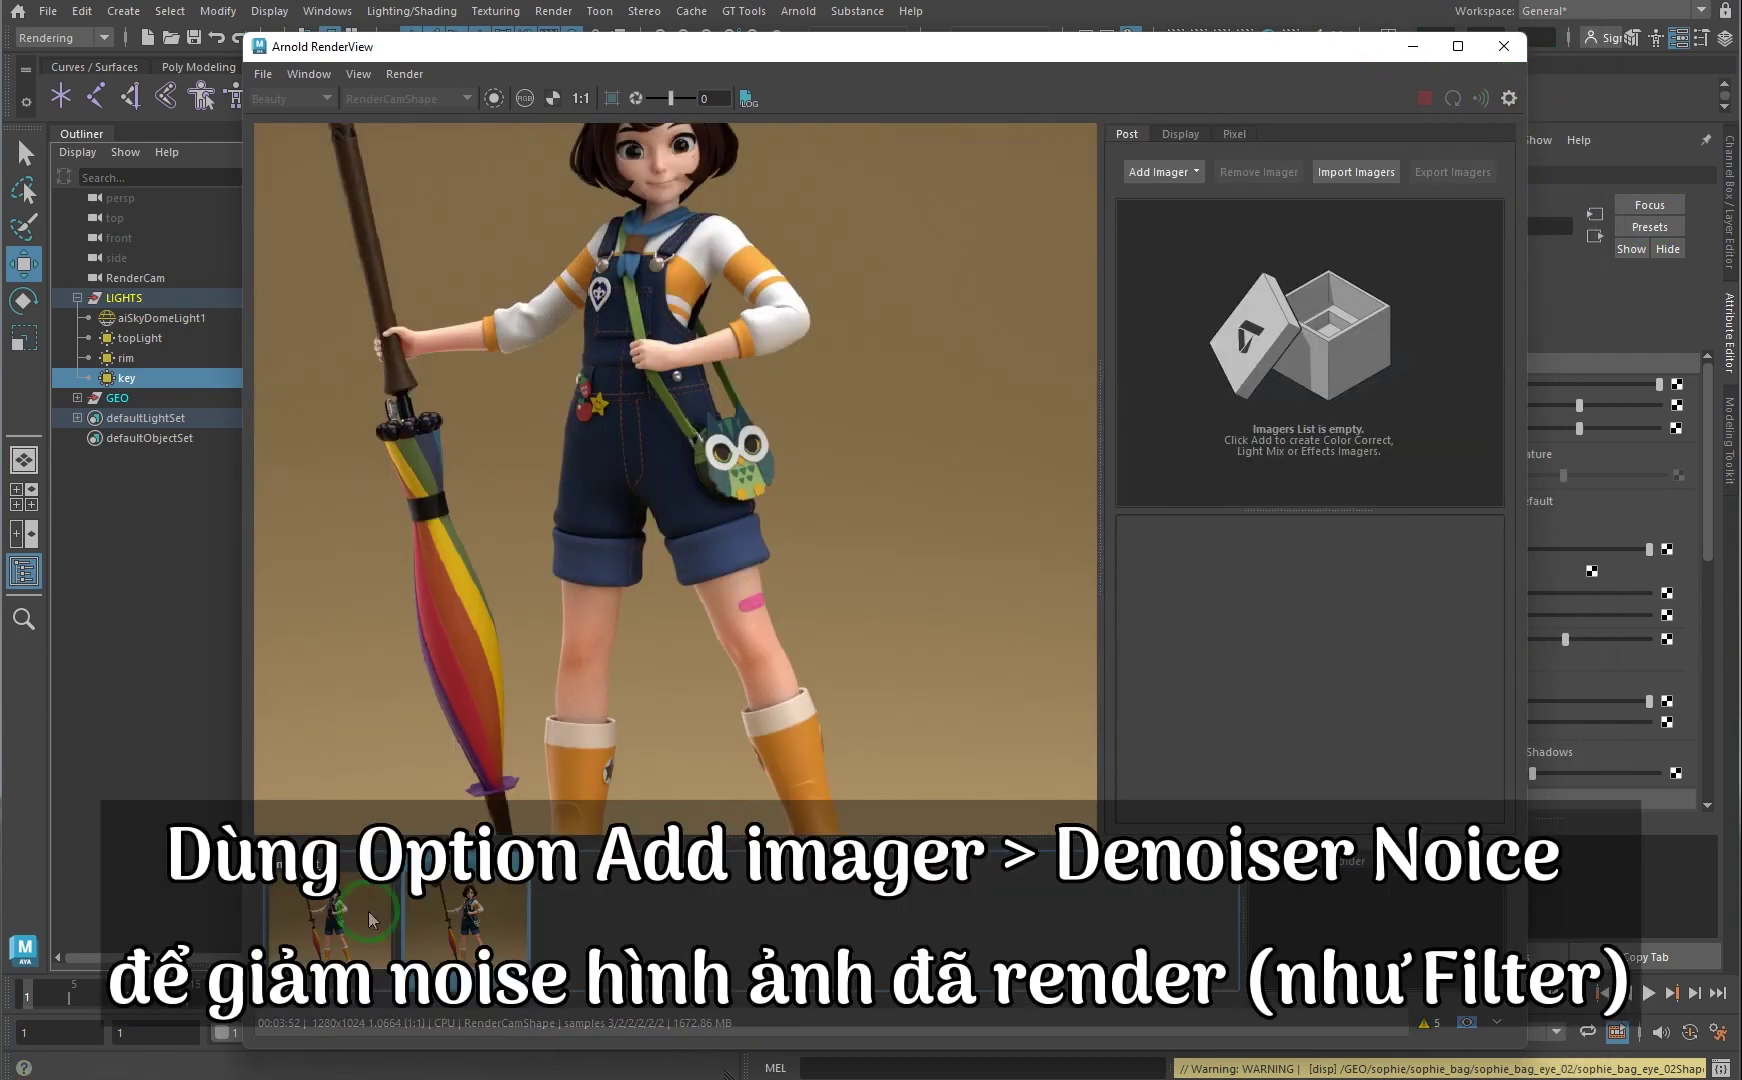
click(485, 948)
click(1157, 172)
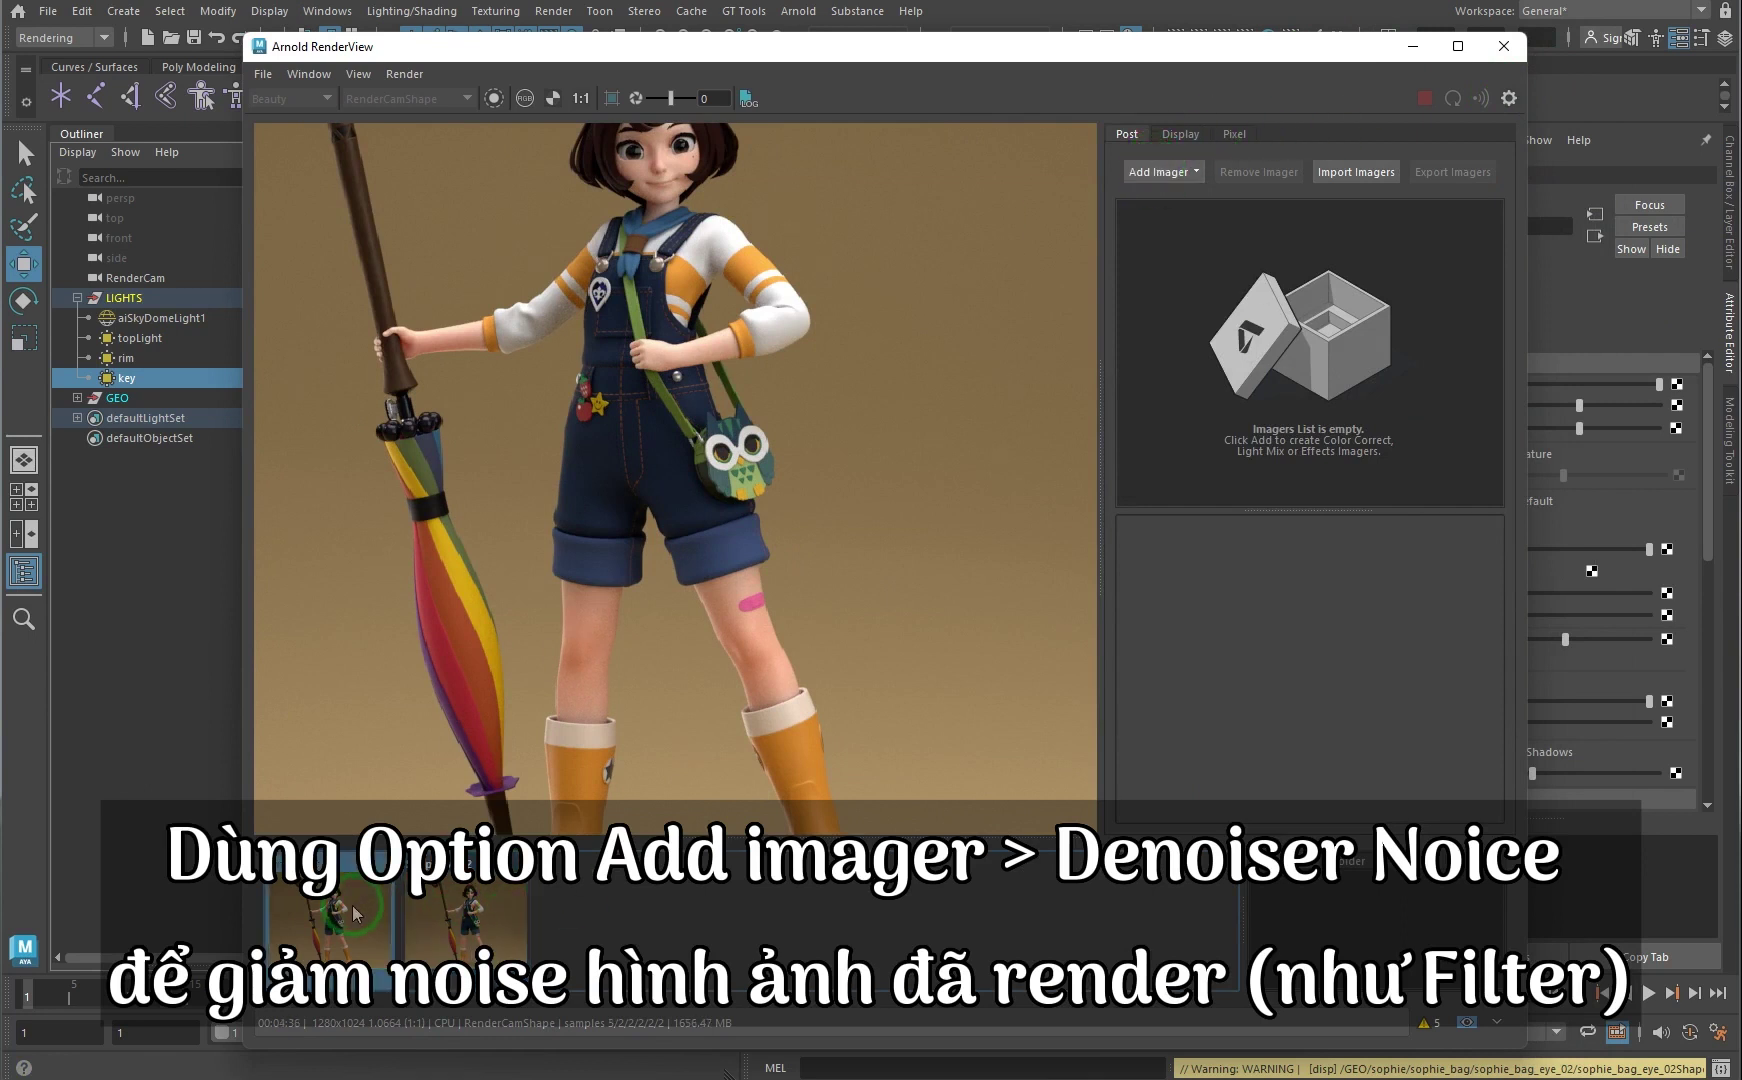
click(1158, 250)
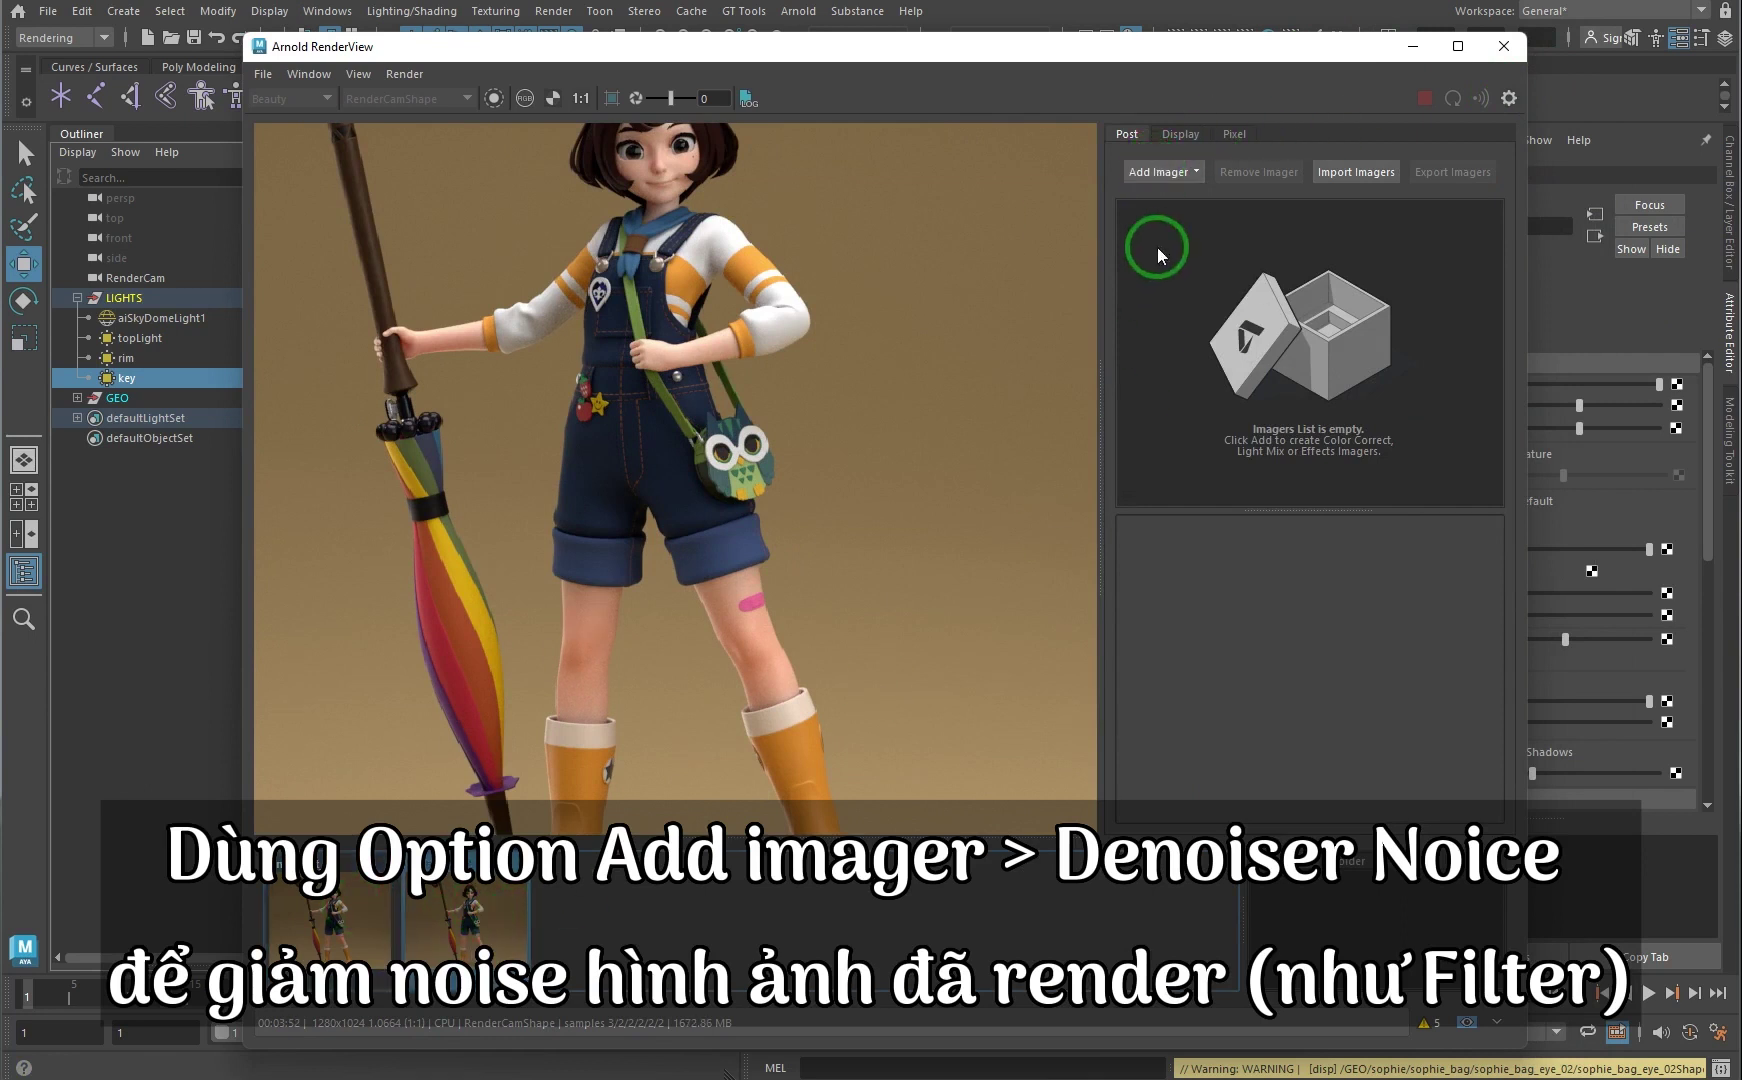
click(1160, 171)
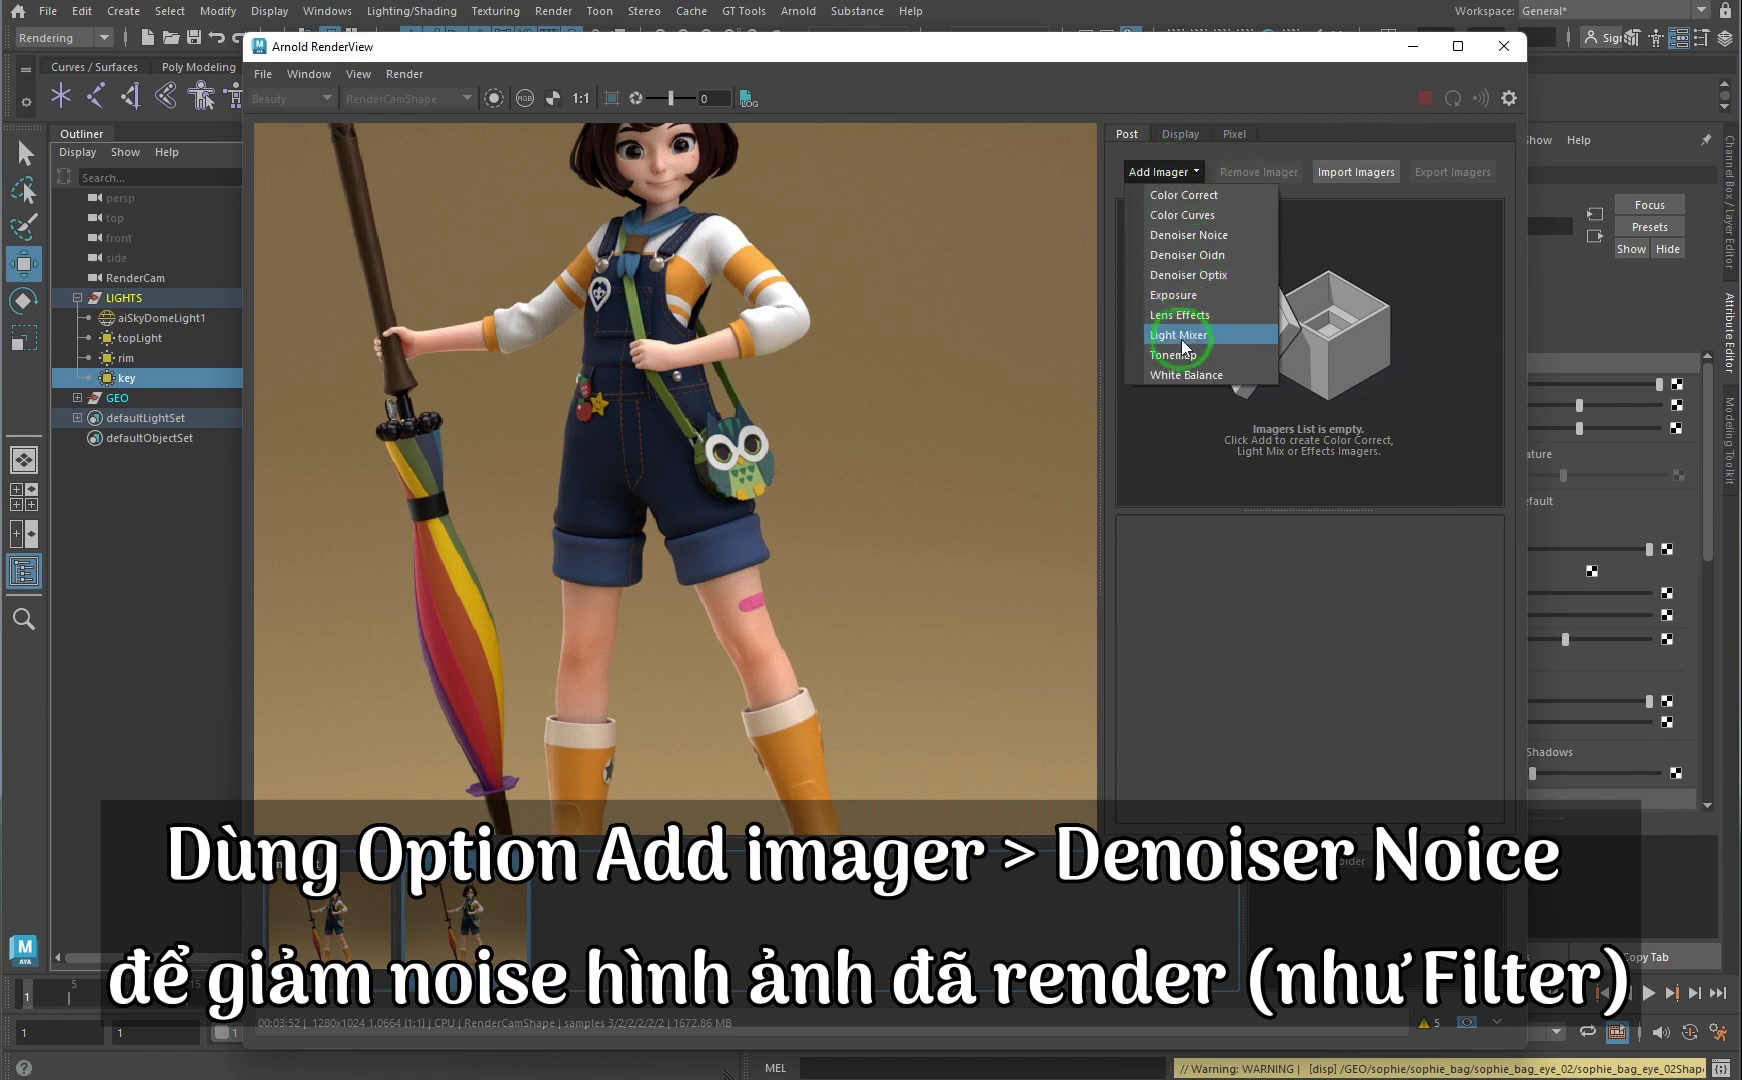
click(1199, 238)
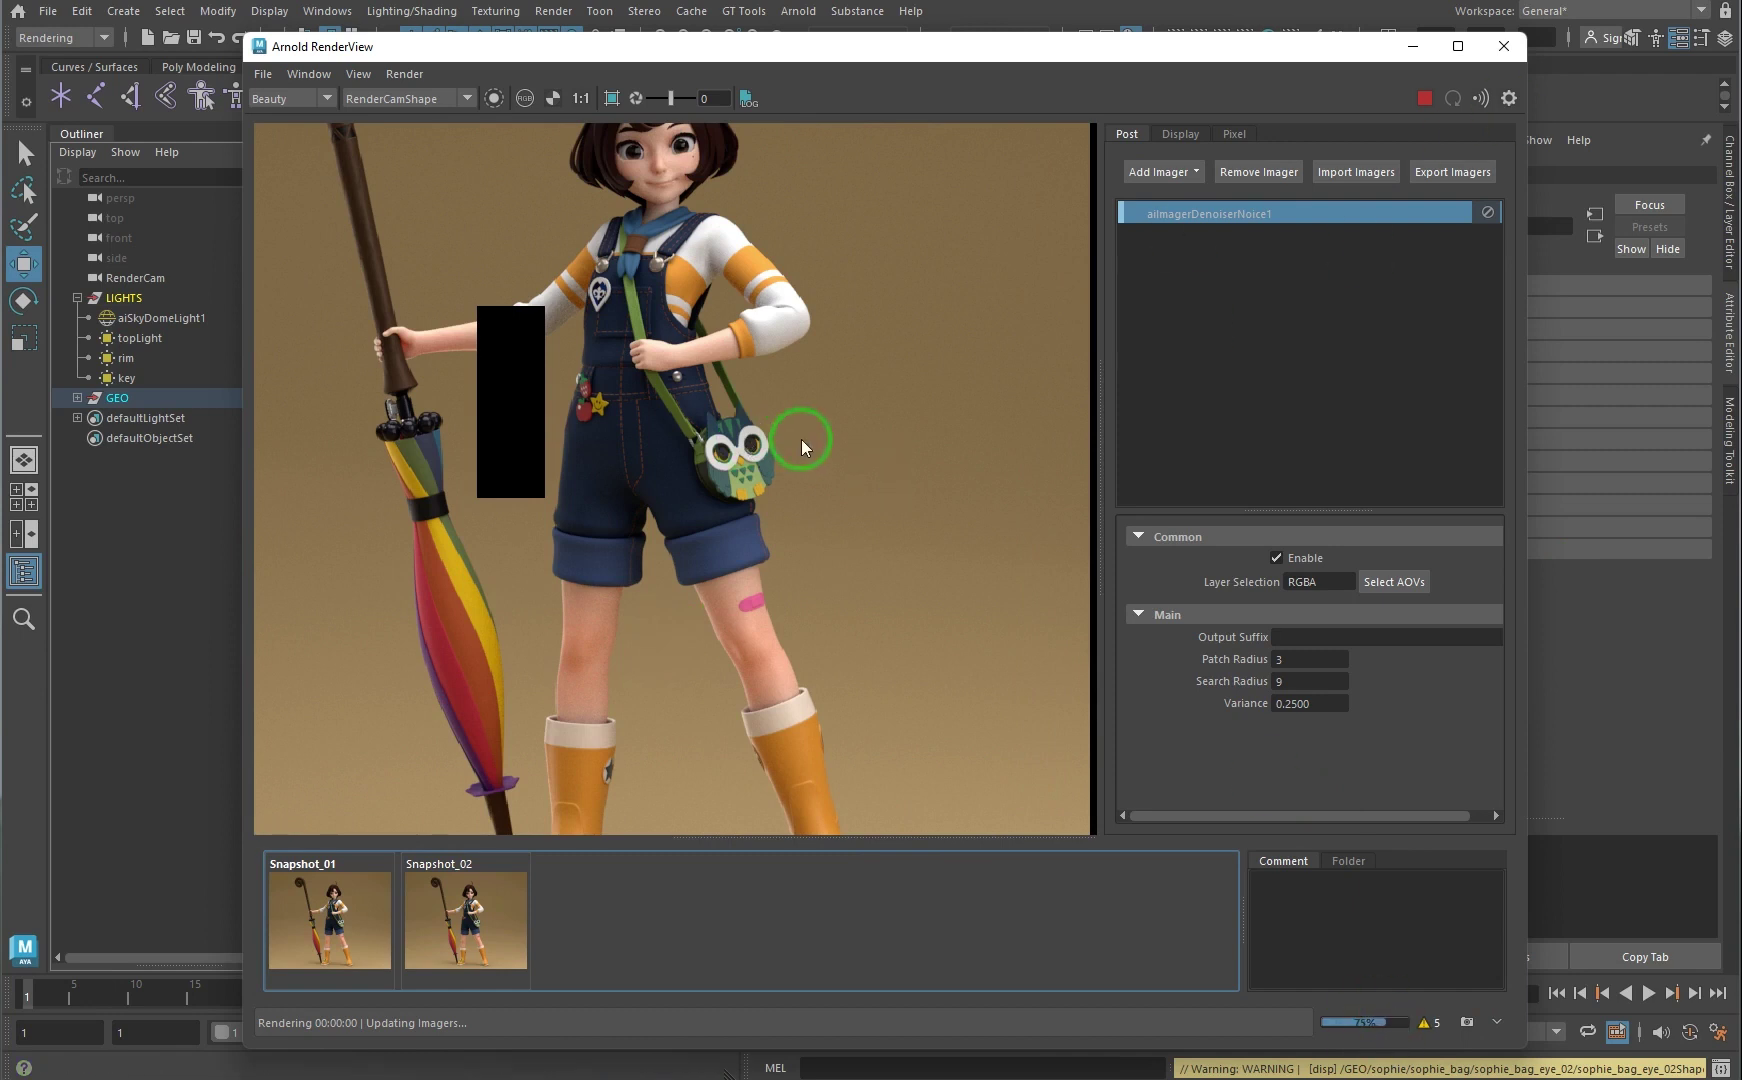
Step: Zoom and pan across the denoised render to inspect the torso, legs and boots
scroll(834, 517, down, 3)
scroll(841, 524, up, 1)
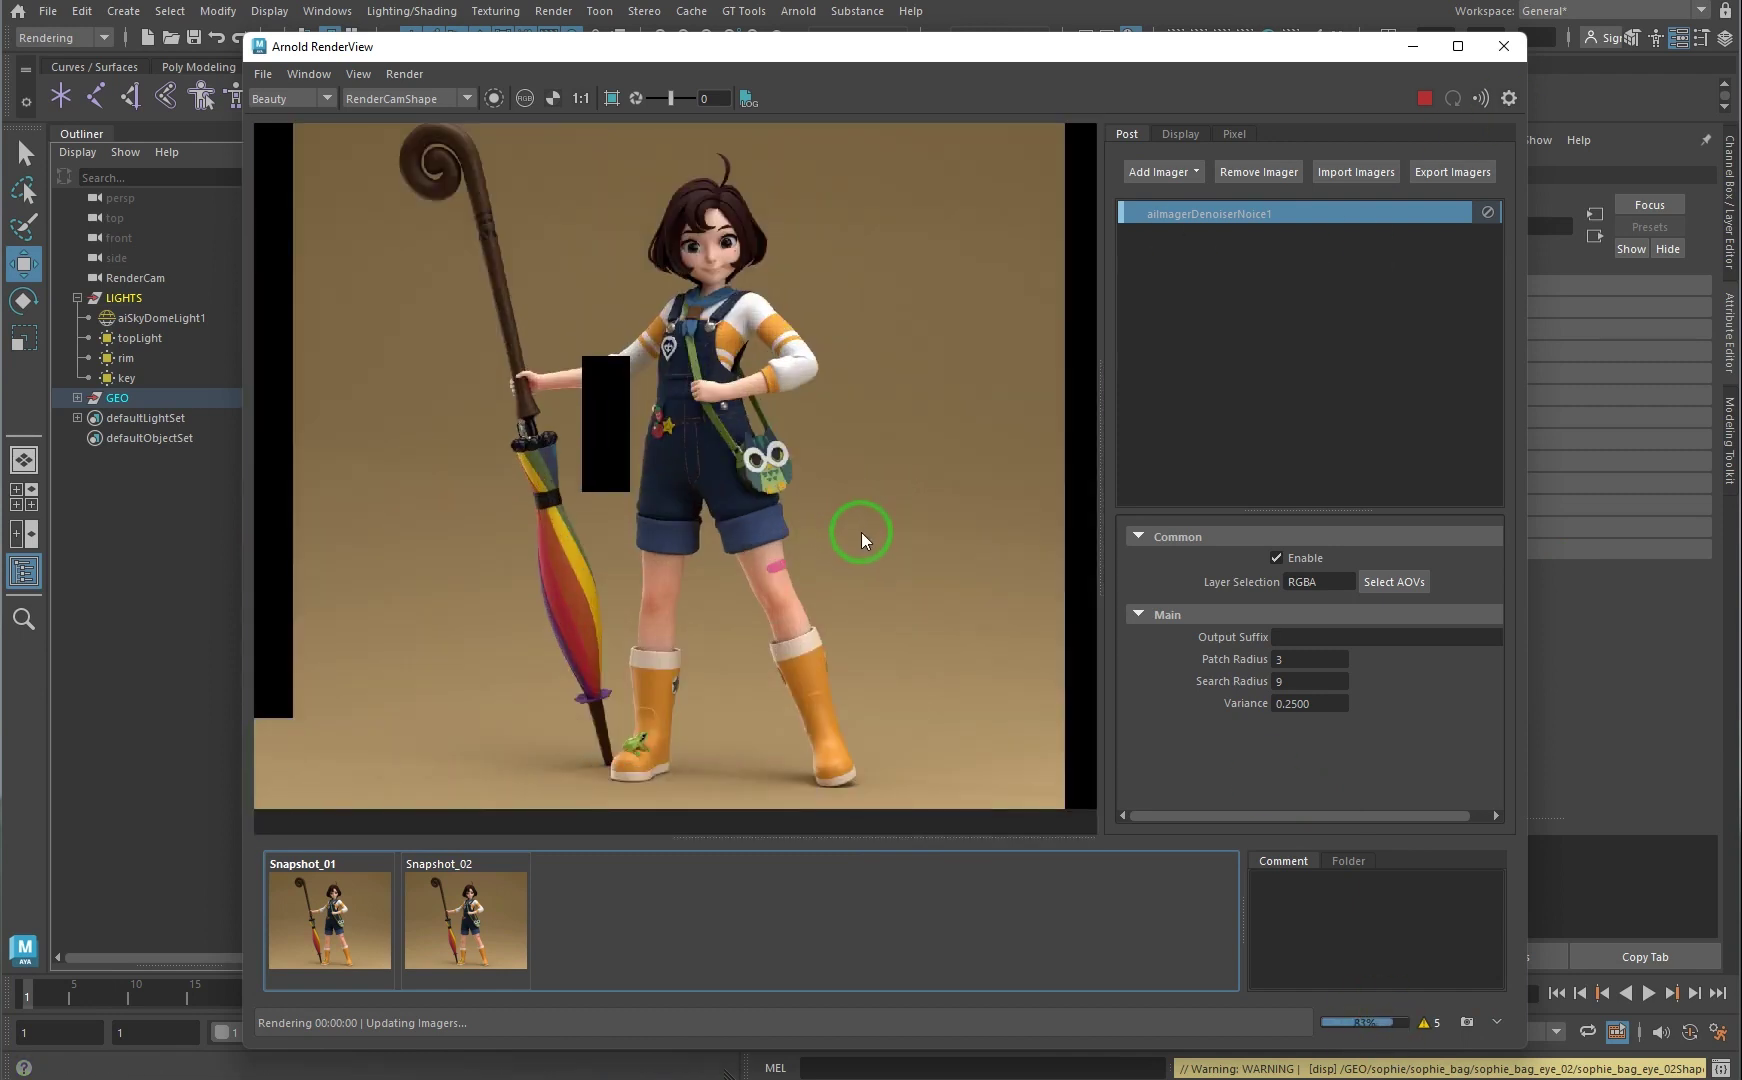
scroll(904, 528, down, 1)
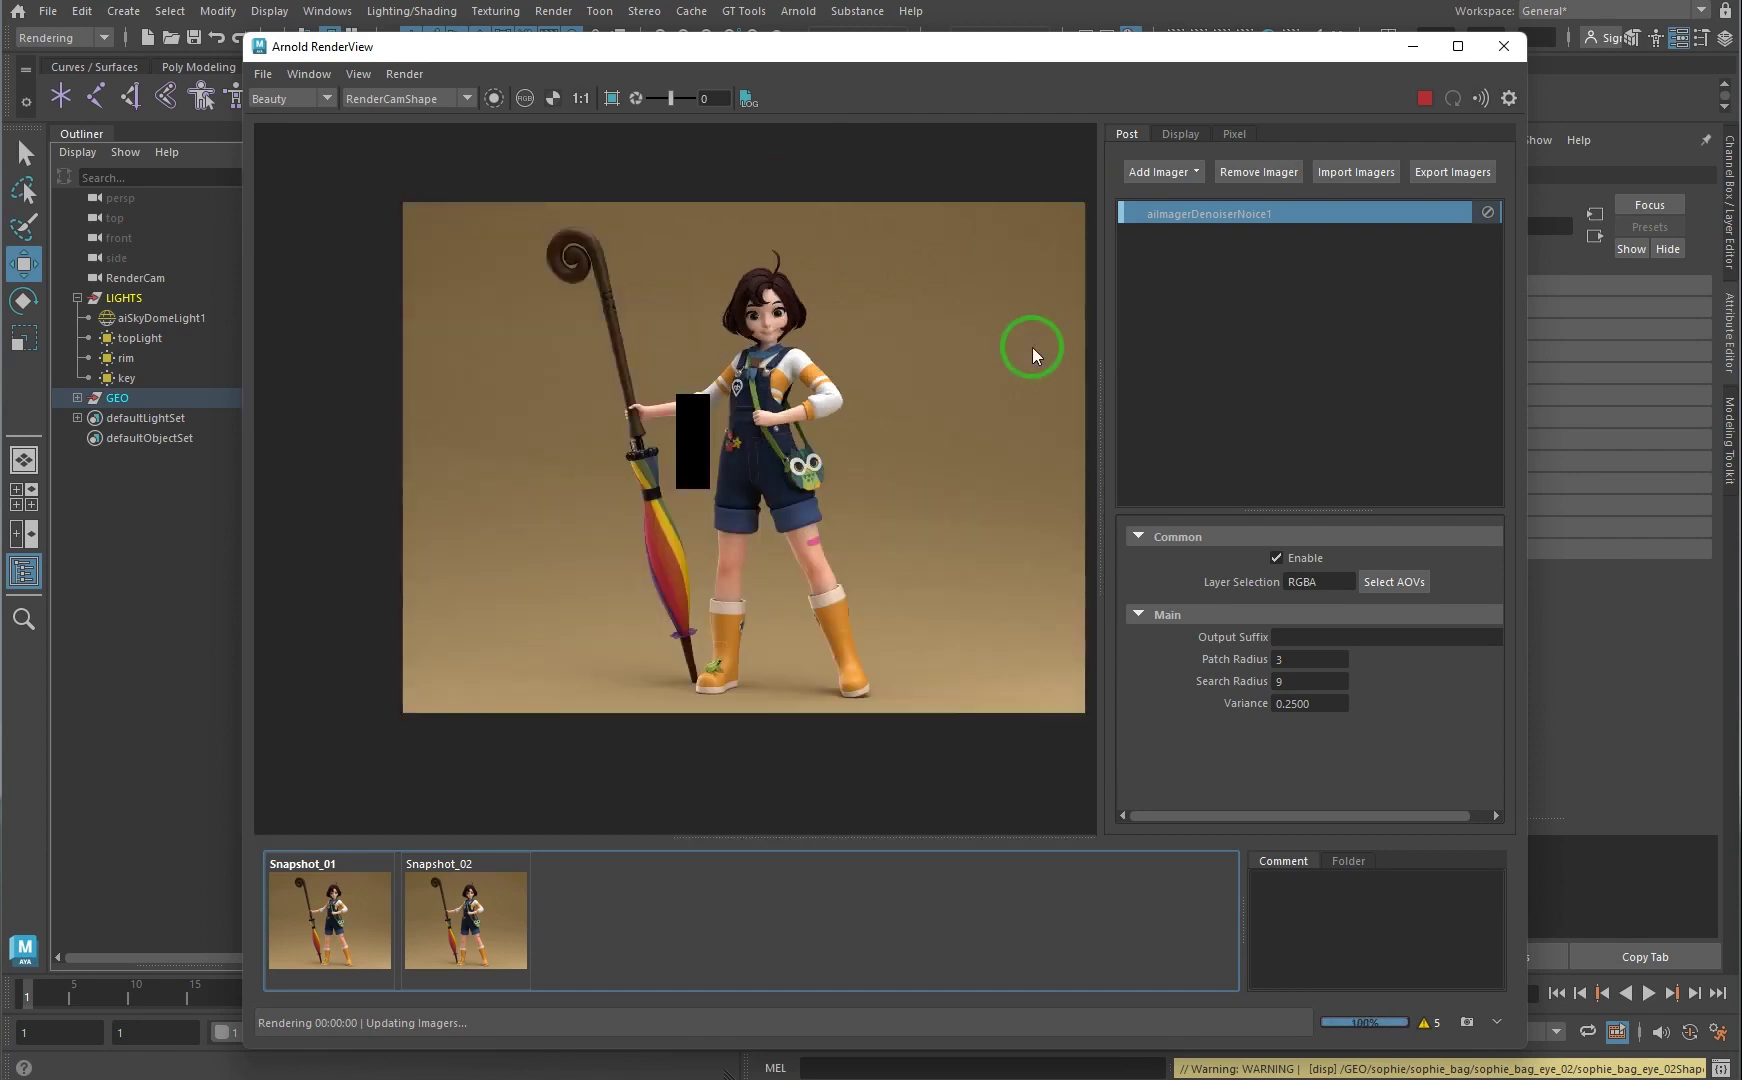
scroll(1032, 347, up, 2)
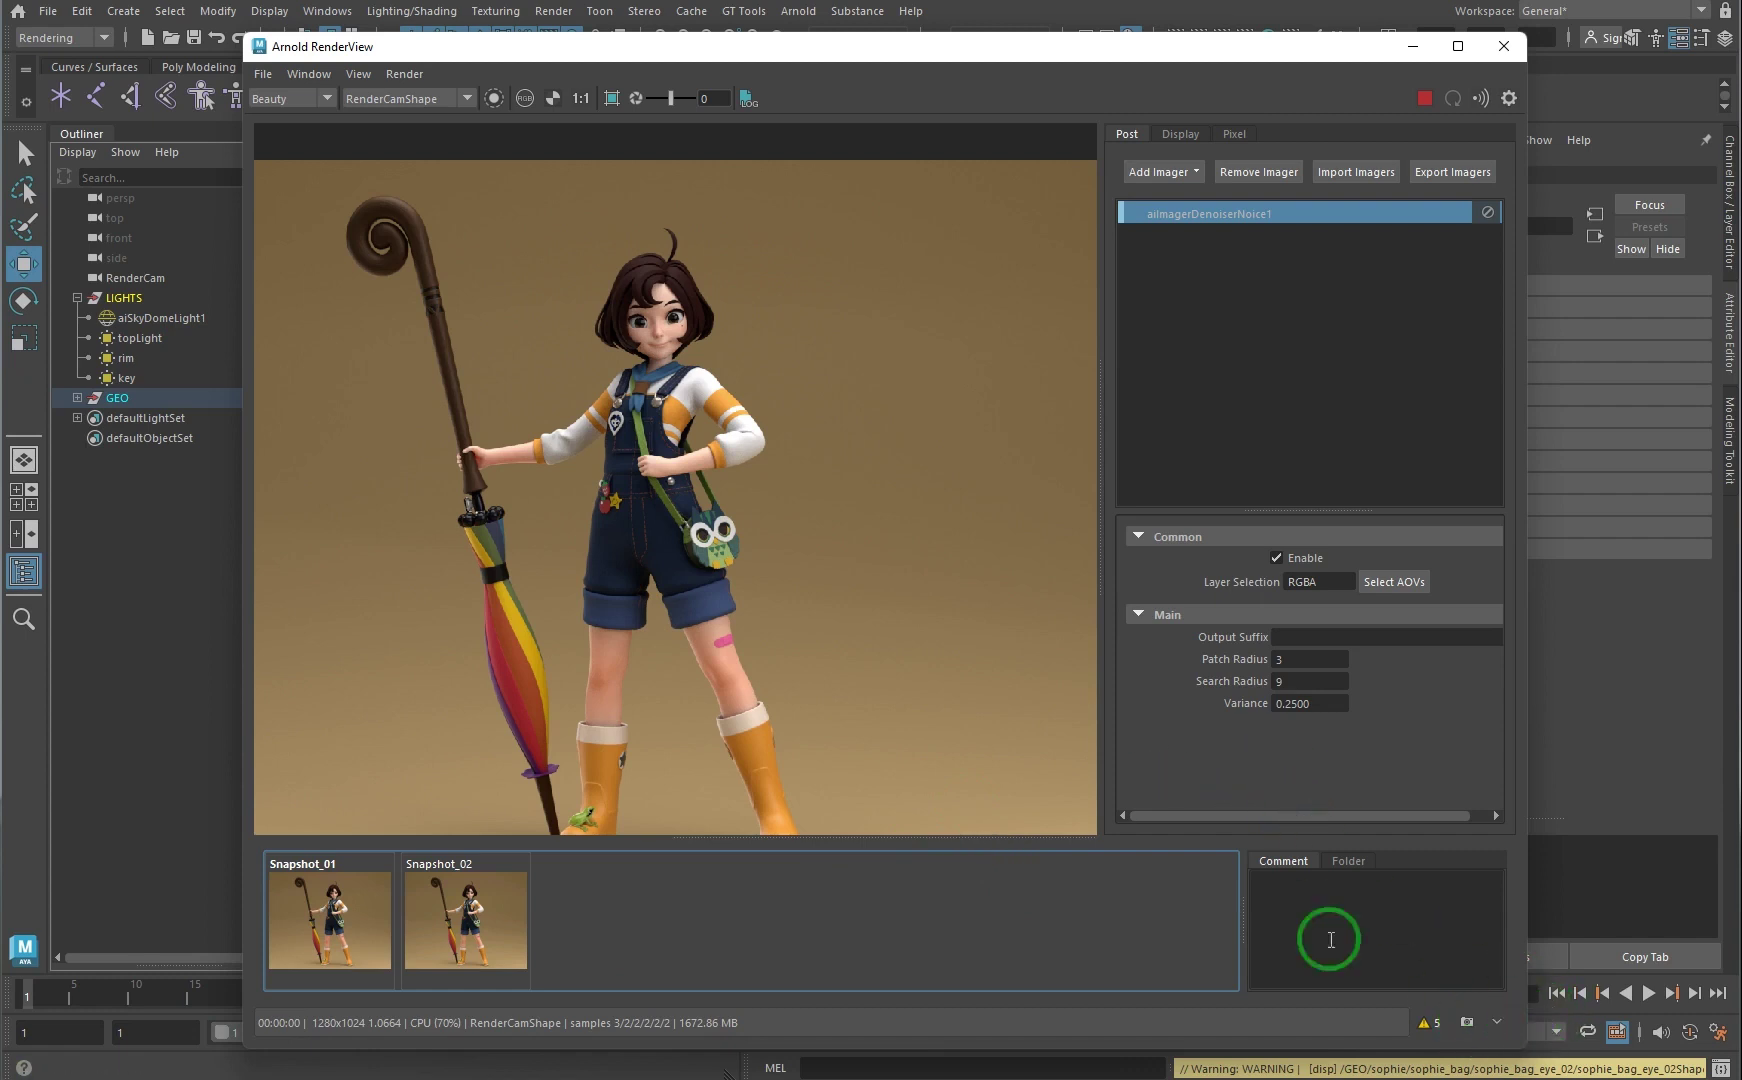
scroll(580, 674, up, 2)
scroll(706, 712, up, 2)
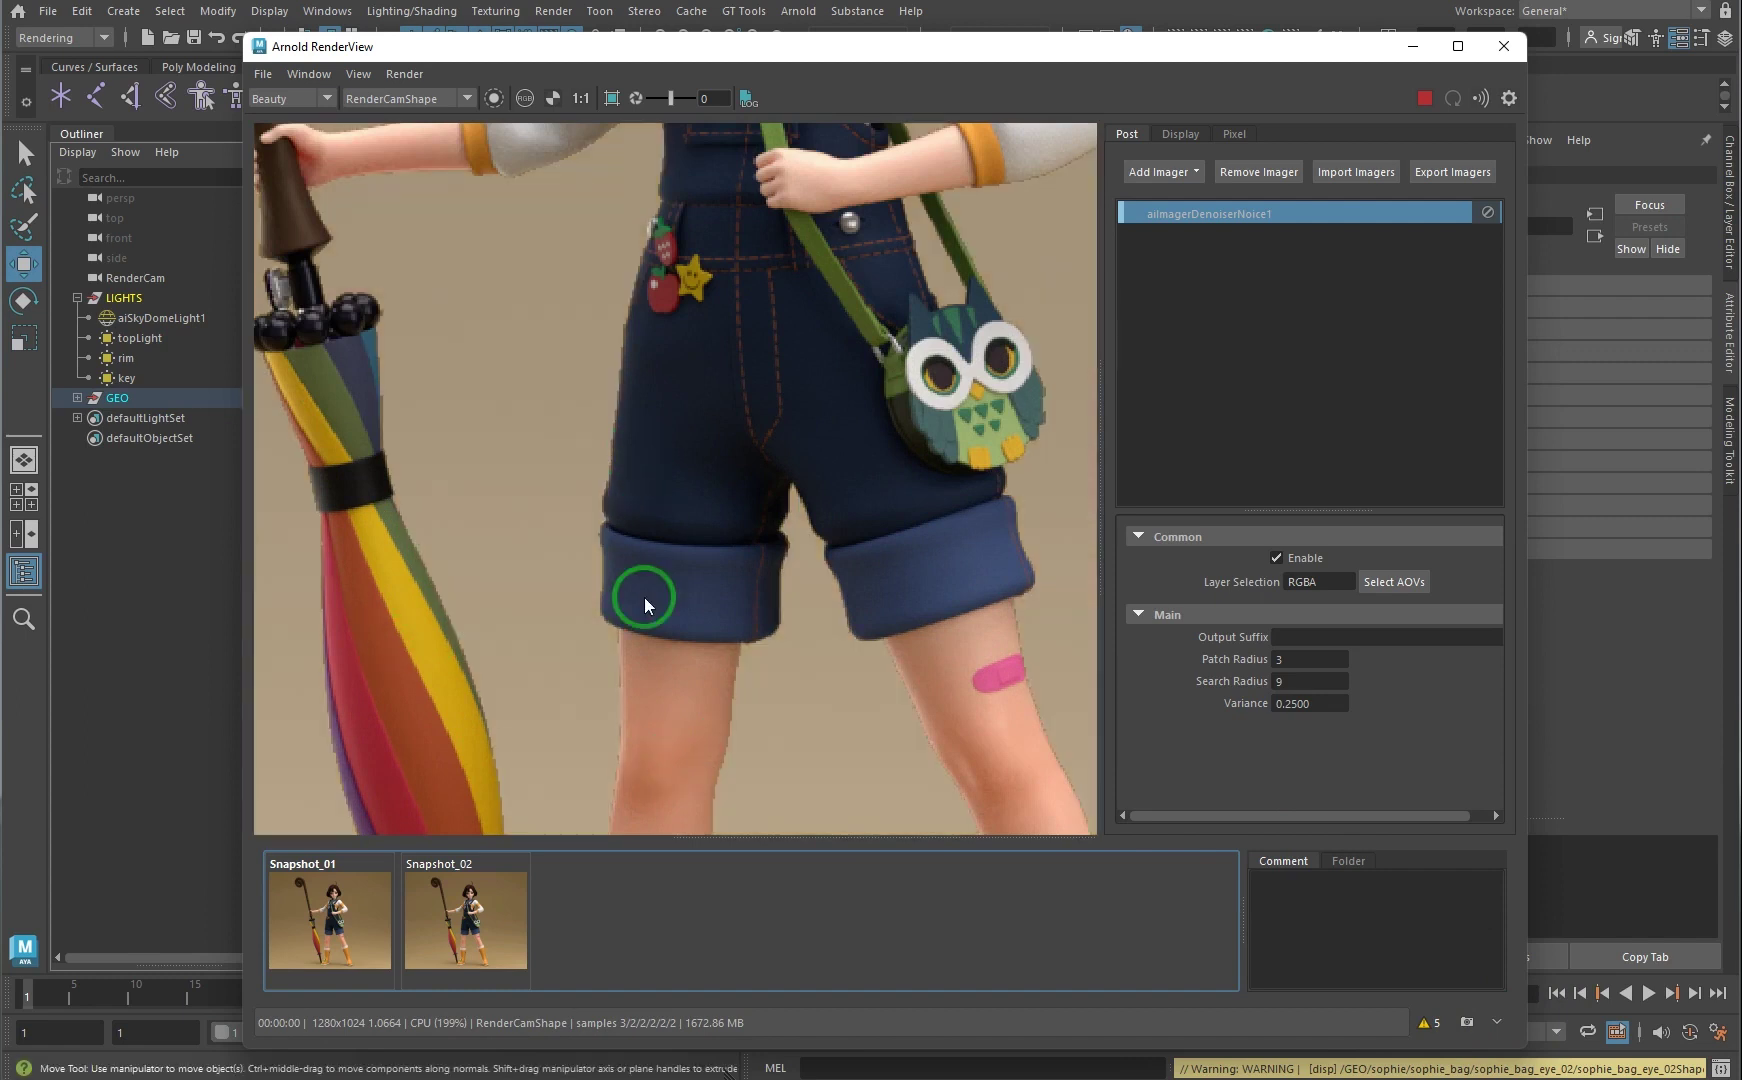
middle_drag(738, 395, 758, 608)
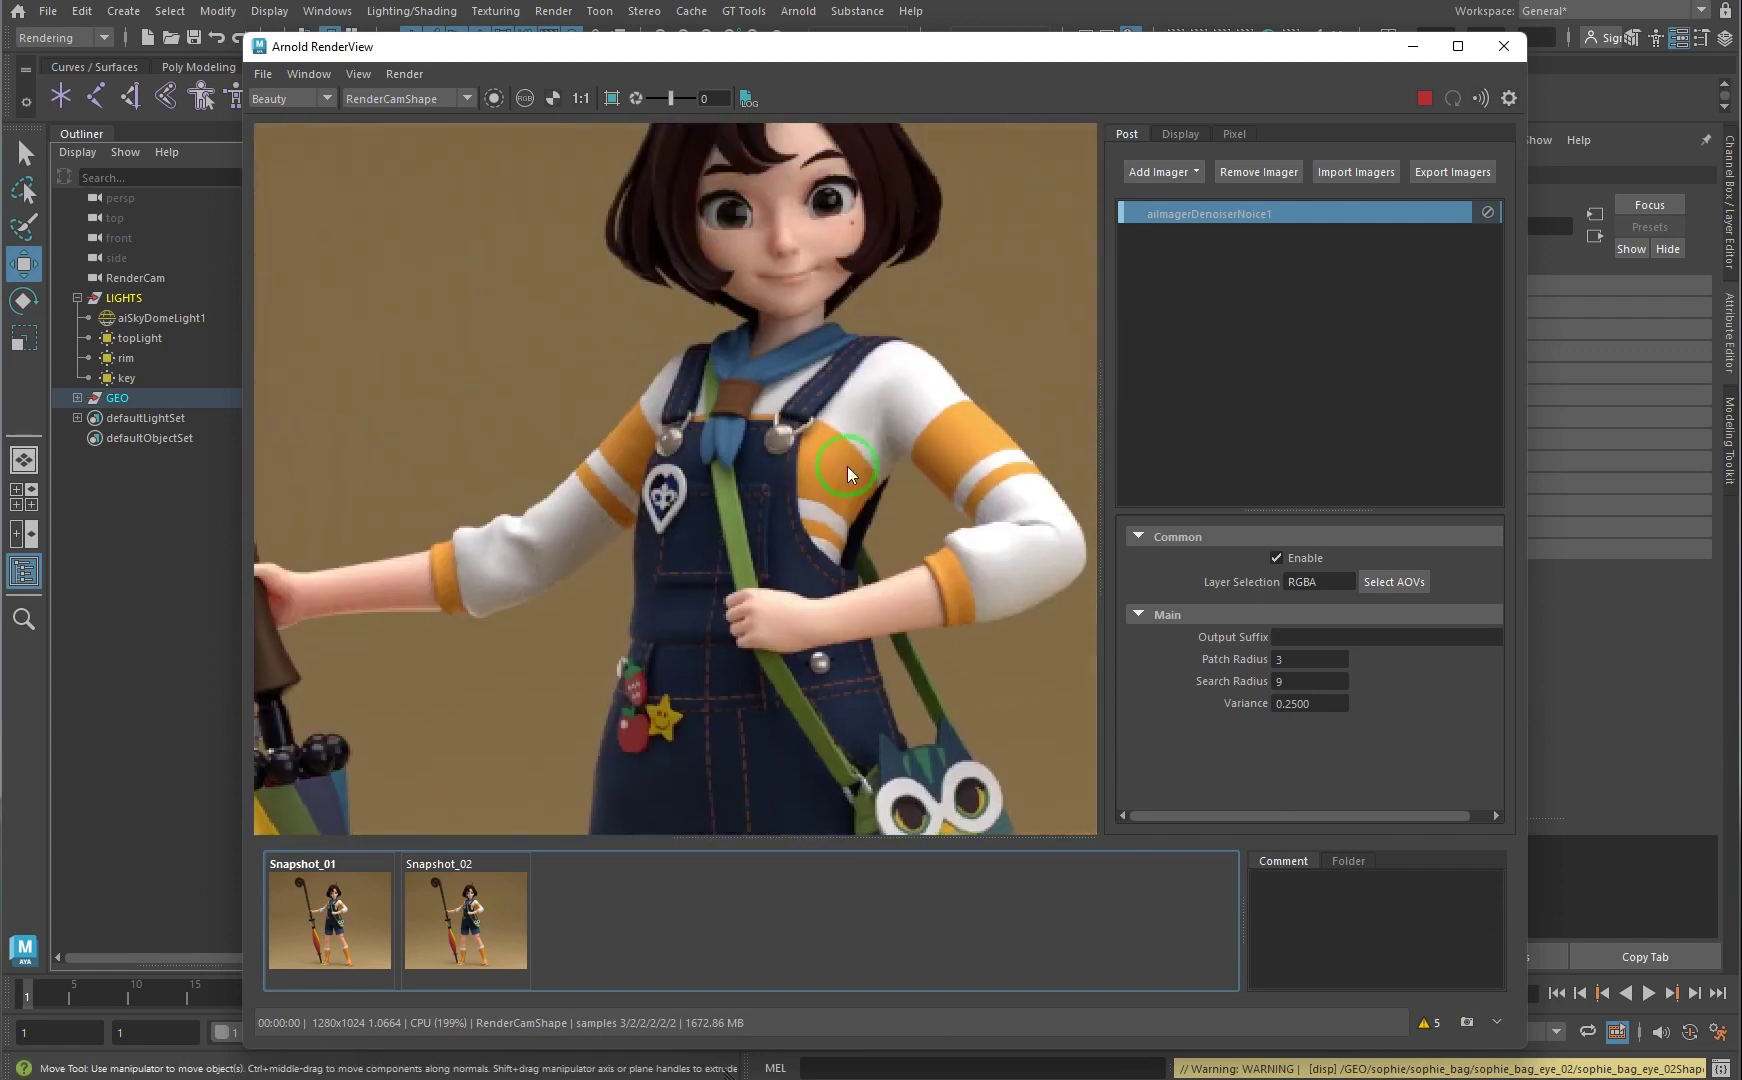
mouse_move(847, 465)
middle_down()
mouse_move(836, 538)
mouse_move(857, 514)
middle_up()
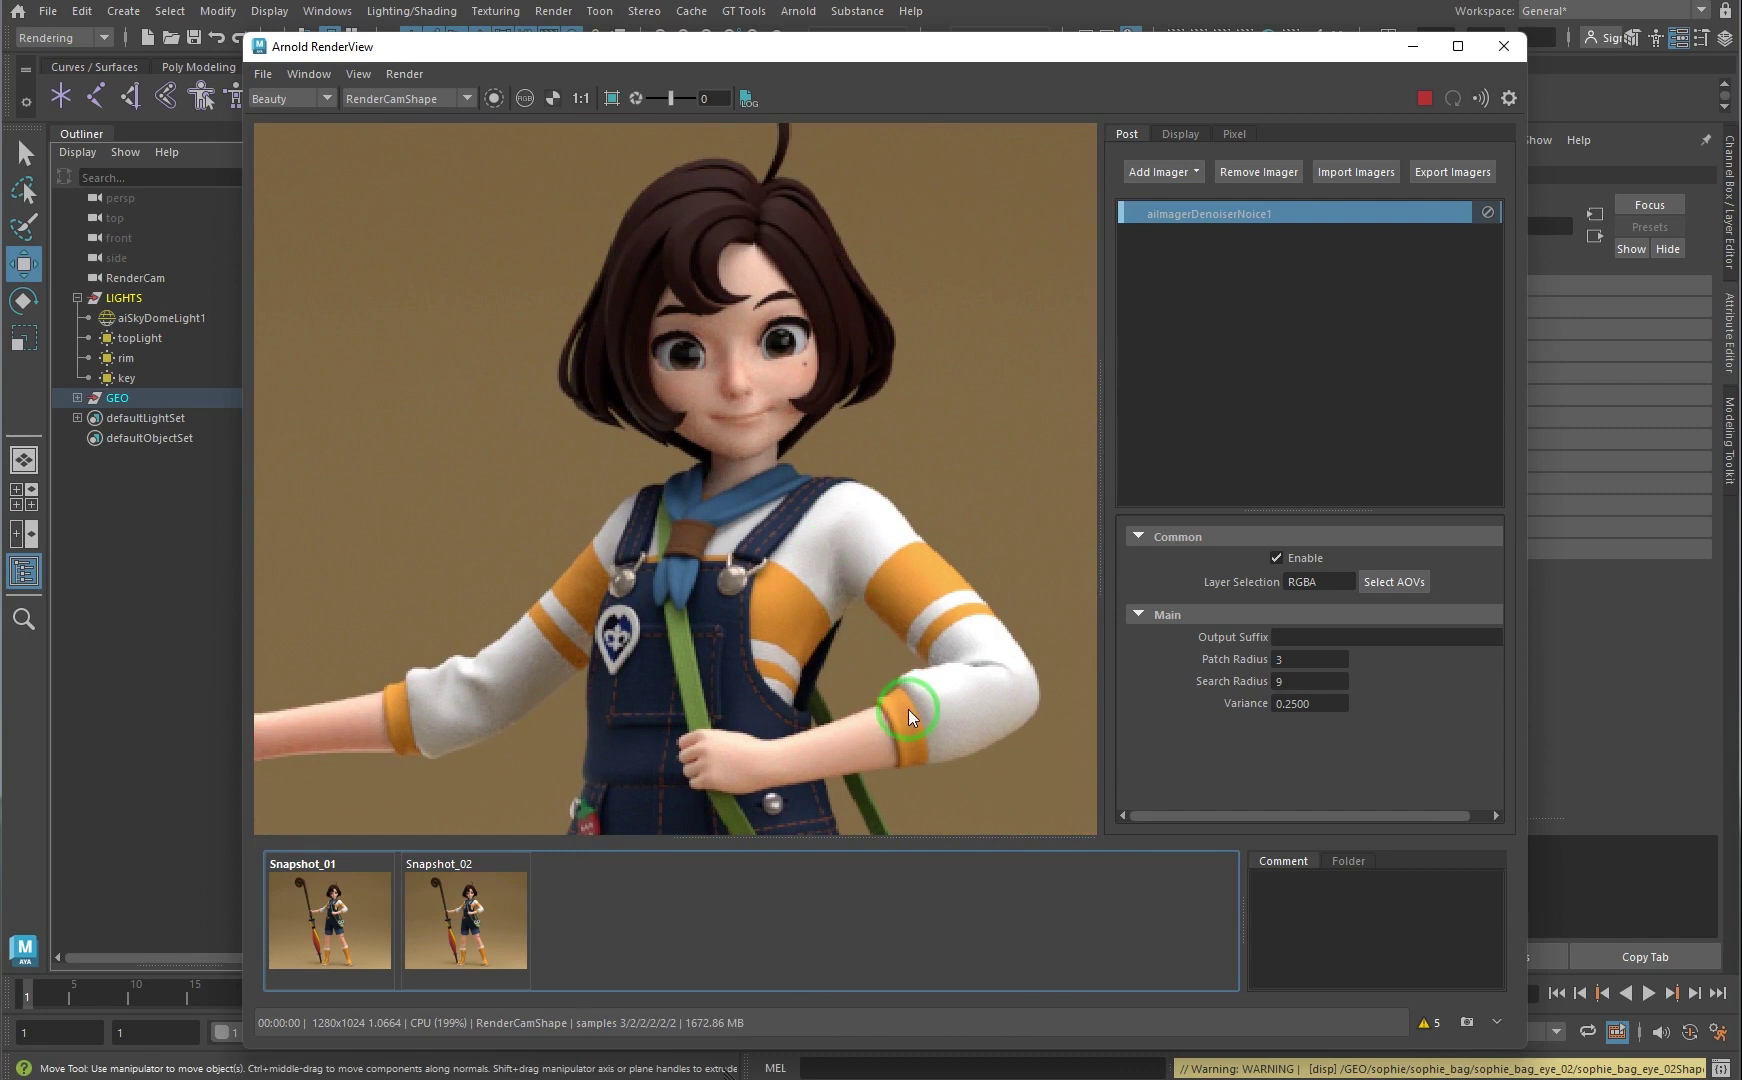
middle_drag(908, 709, 847, 431)
middle_drag(910, 611, 867, 395)
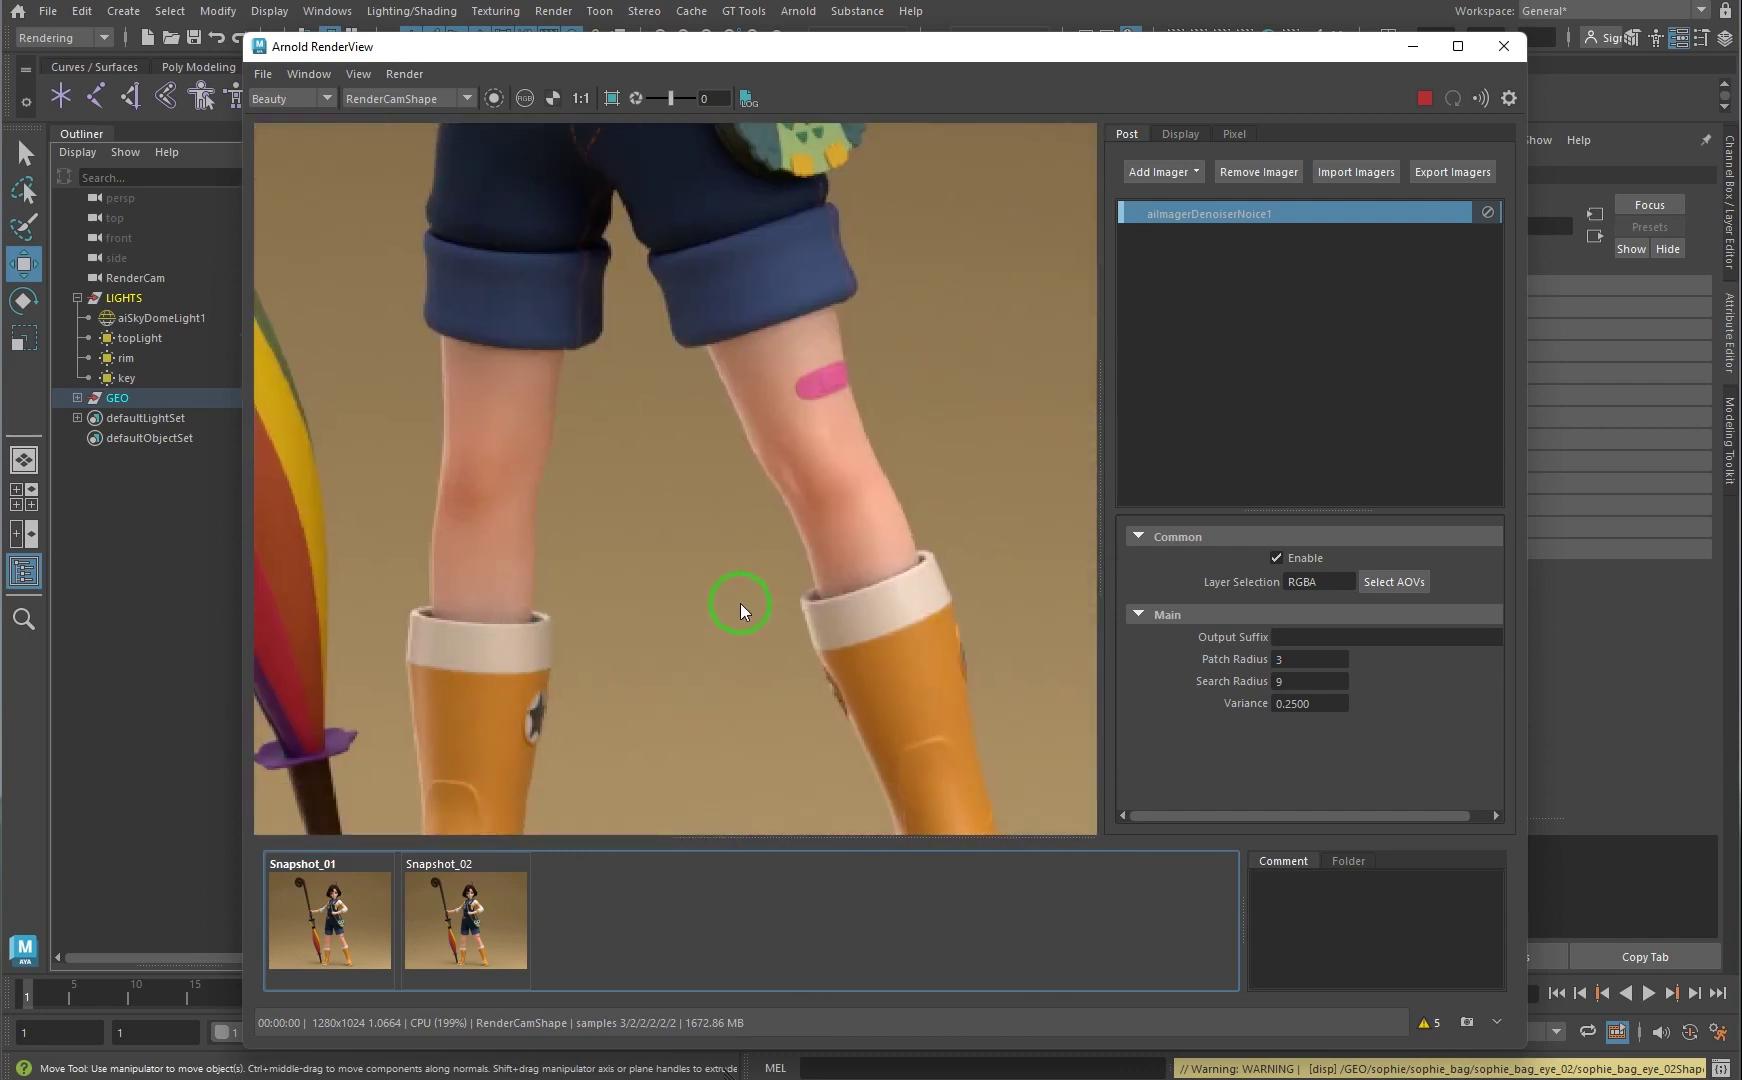
Step: Return to the torso and face, then store the denoised render as Snapshot_03
scroll(740, 602, down, 2)
scroll(798, 505, up, 1)
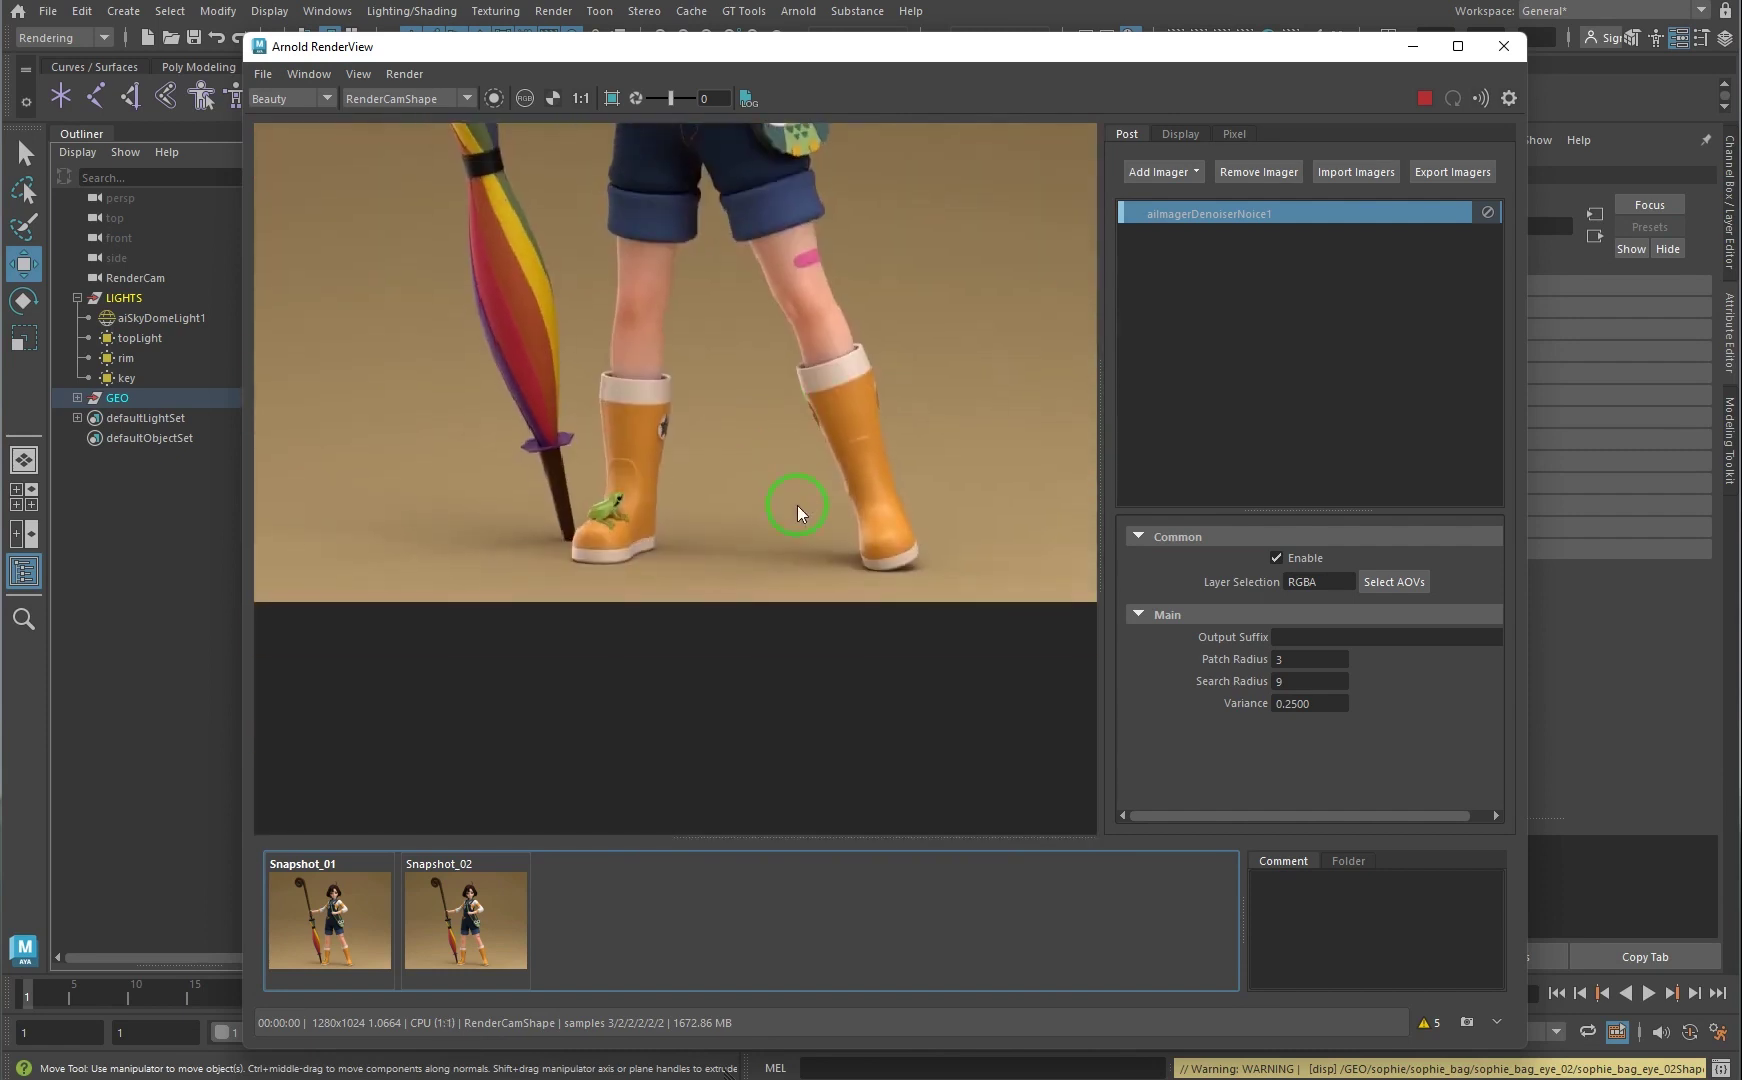
scroll(882, 504, up, 1)
scroll(882, 504, up, 1)
scroll(798, 525, down, 3)
middle_drag(806, 524, 807, 795)
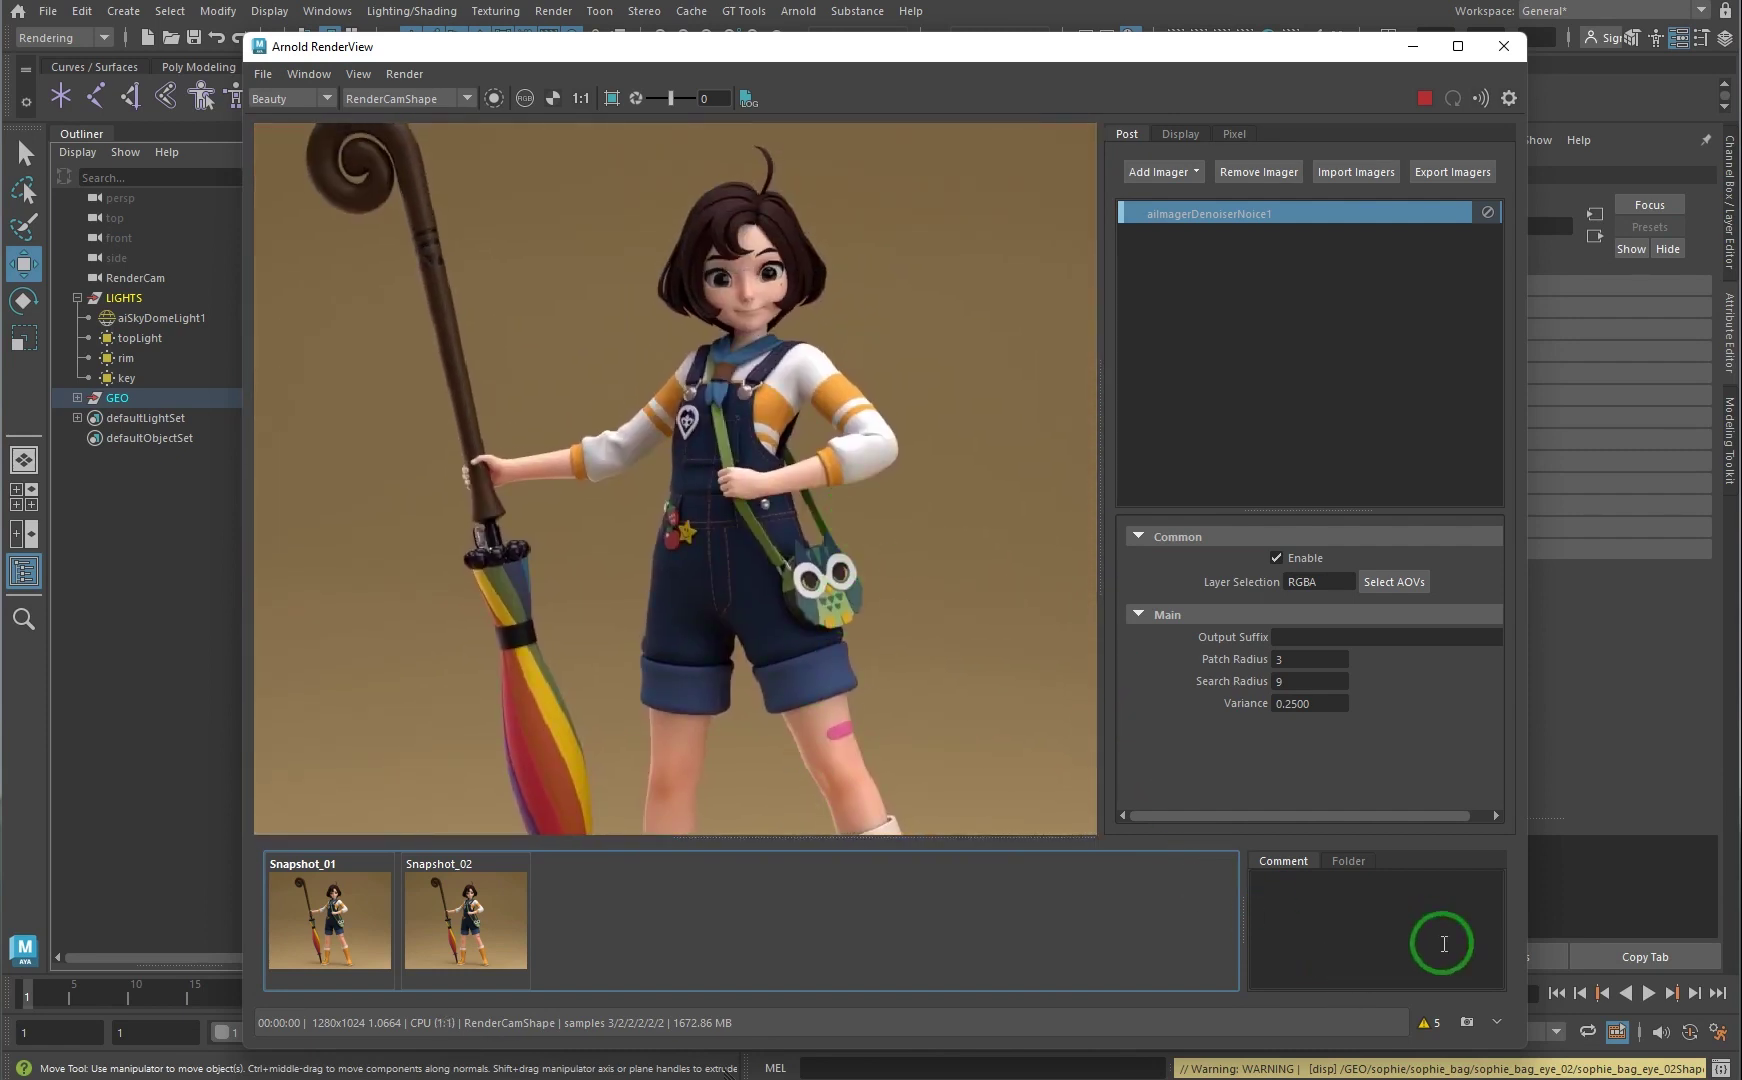
click(1468, 1022)
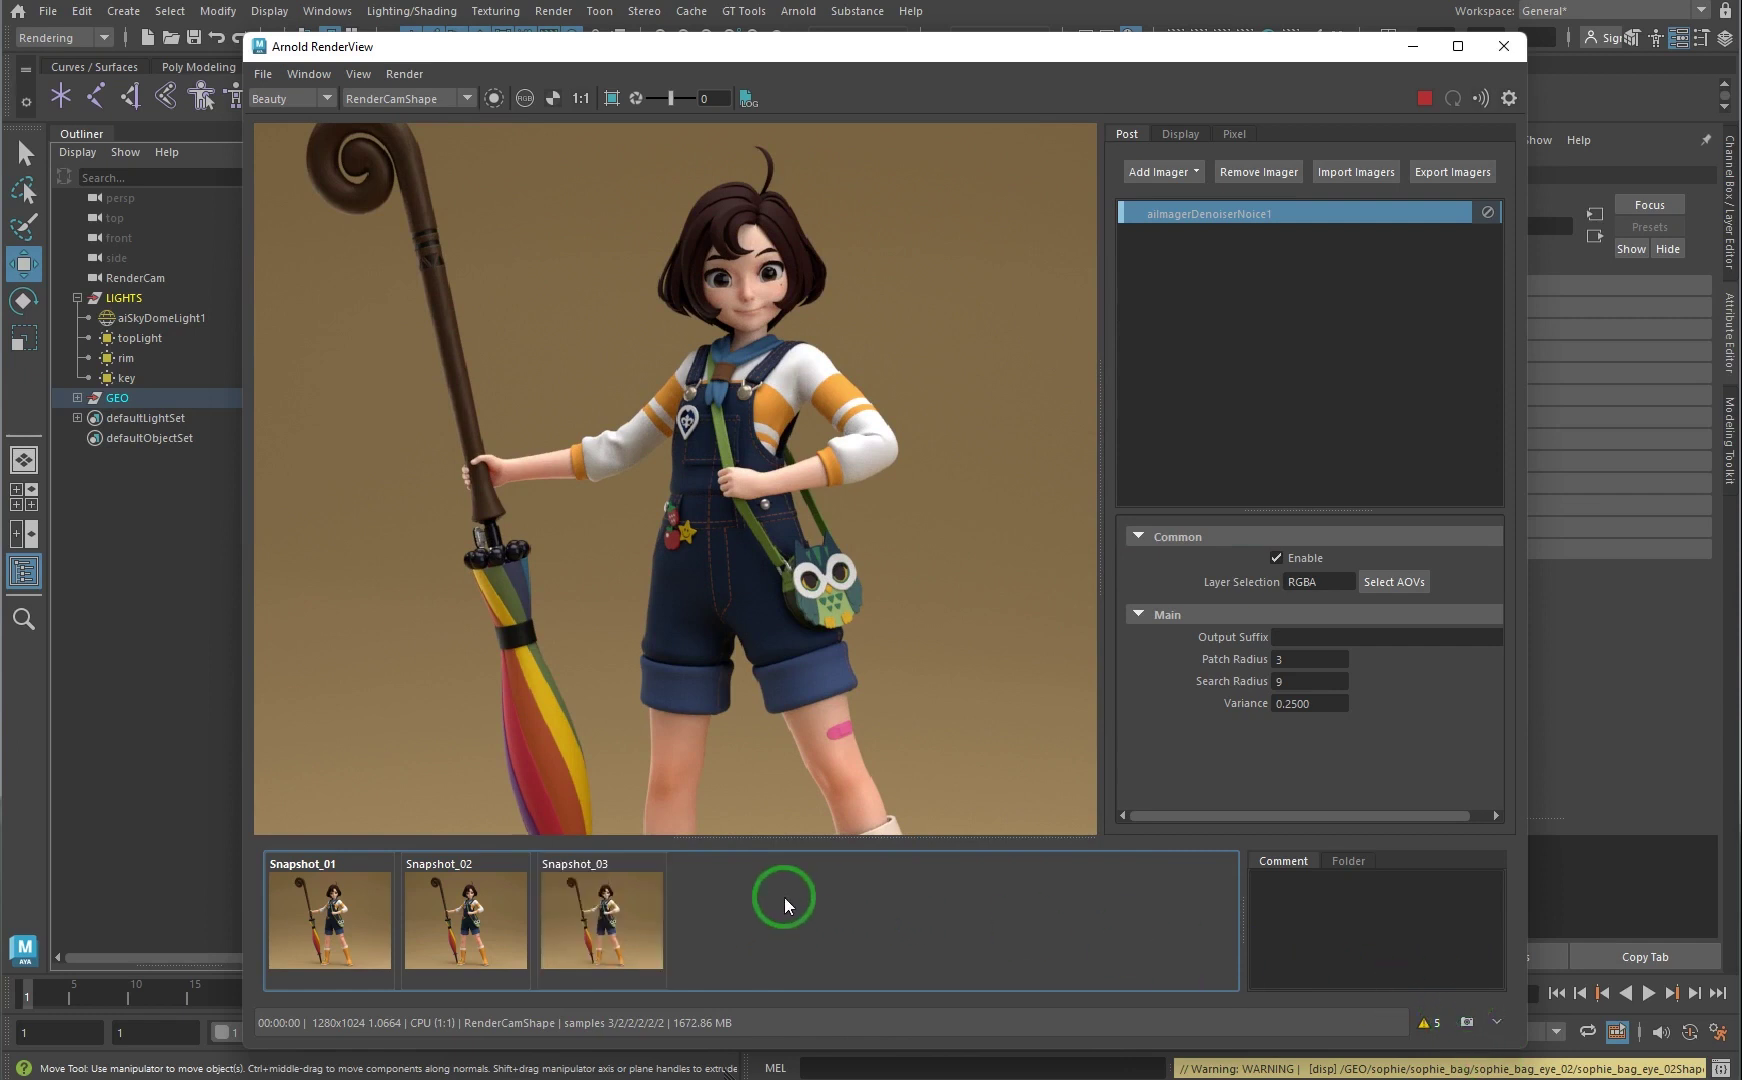
Step: Load Snapshot_02, hide the imager panel and zoom in on the shorts, legs and umbrella
click(475, 927)
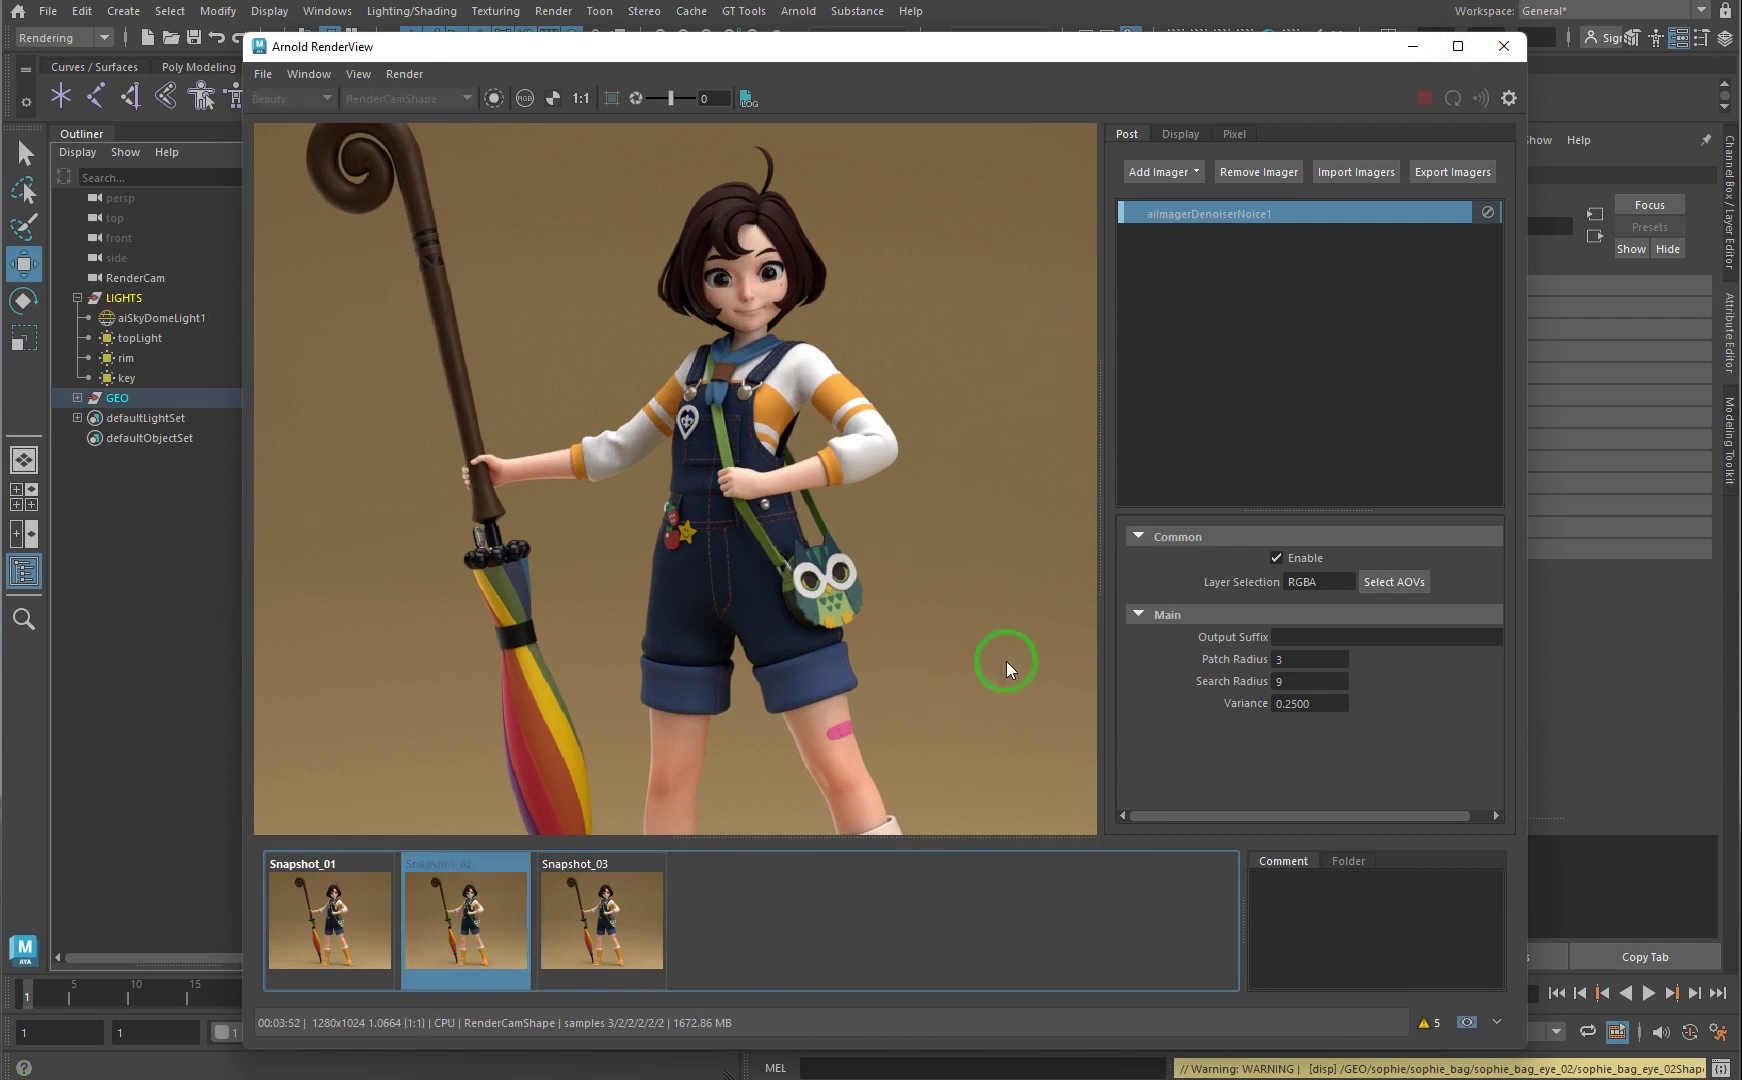
click(1509, 97)
scroll(919, 513, up, 2)
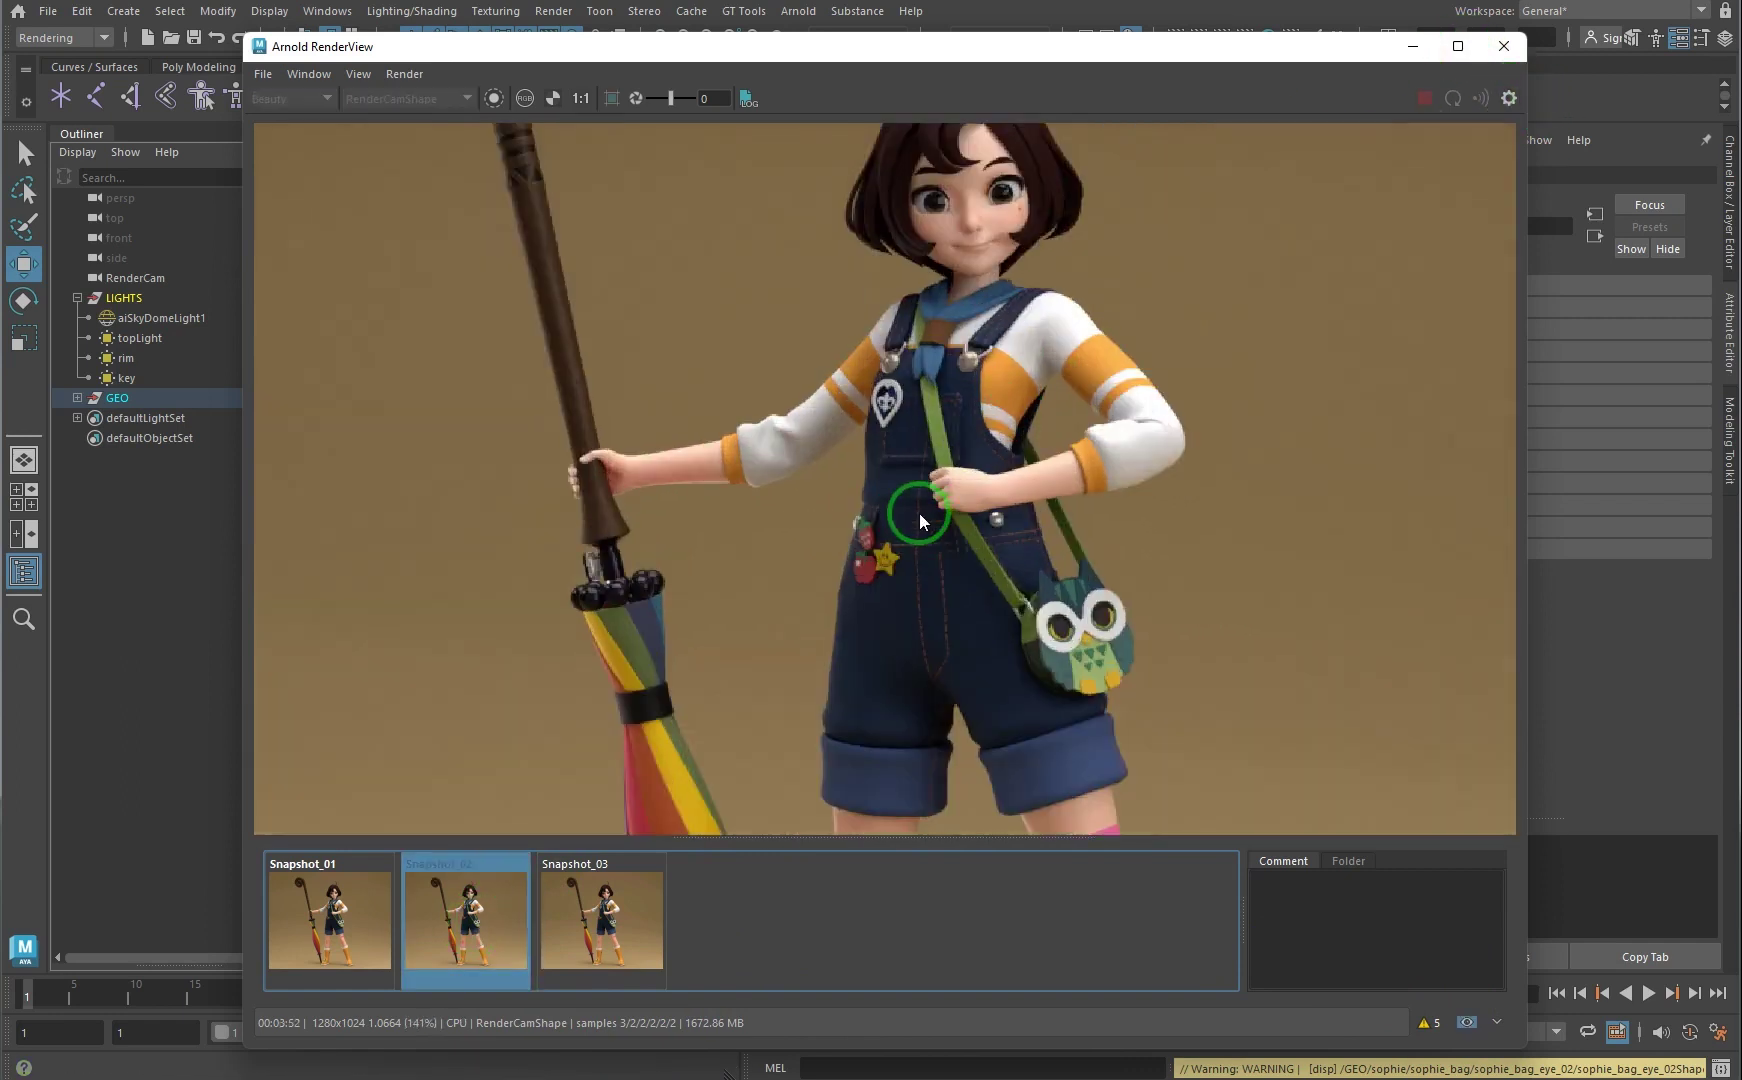
middle_drag(973, 749, 1047, 412)
scroll(1047, 412, up, 1)
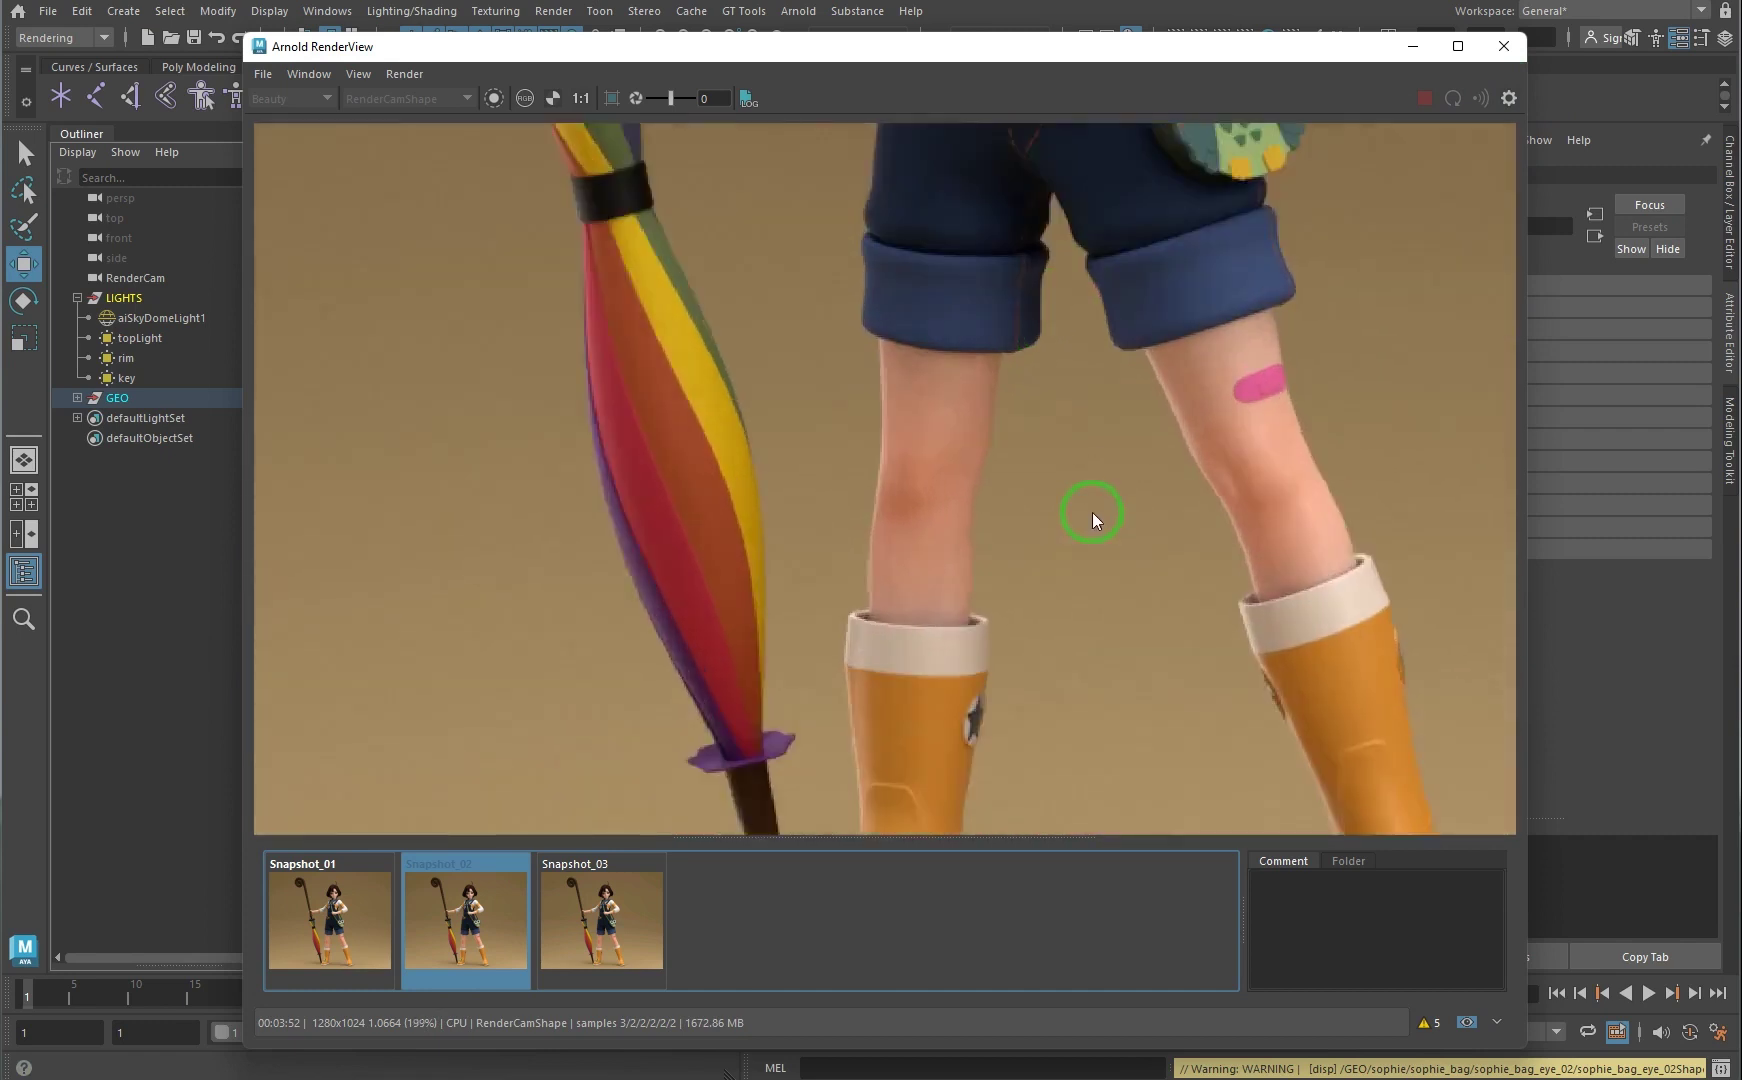
scroll(1091, 512, up, 1)
Step: Flip between denoised Snapshot_03 and Snapshots 01 and 02, ending on Snapshot_03
click(601, 918)
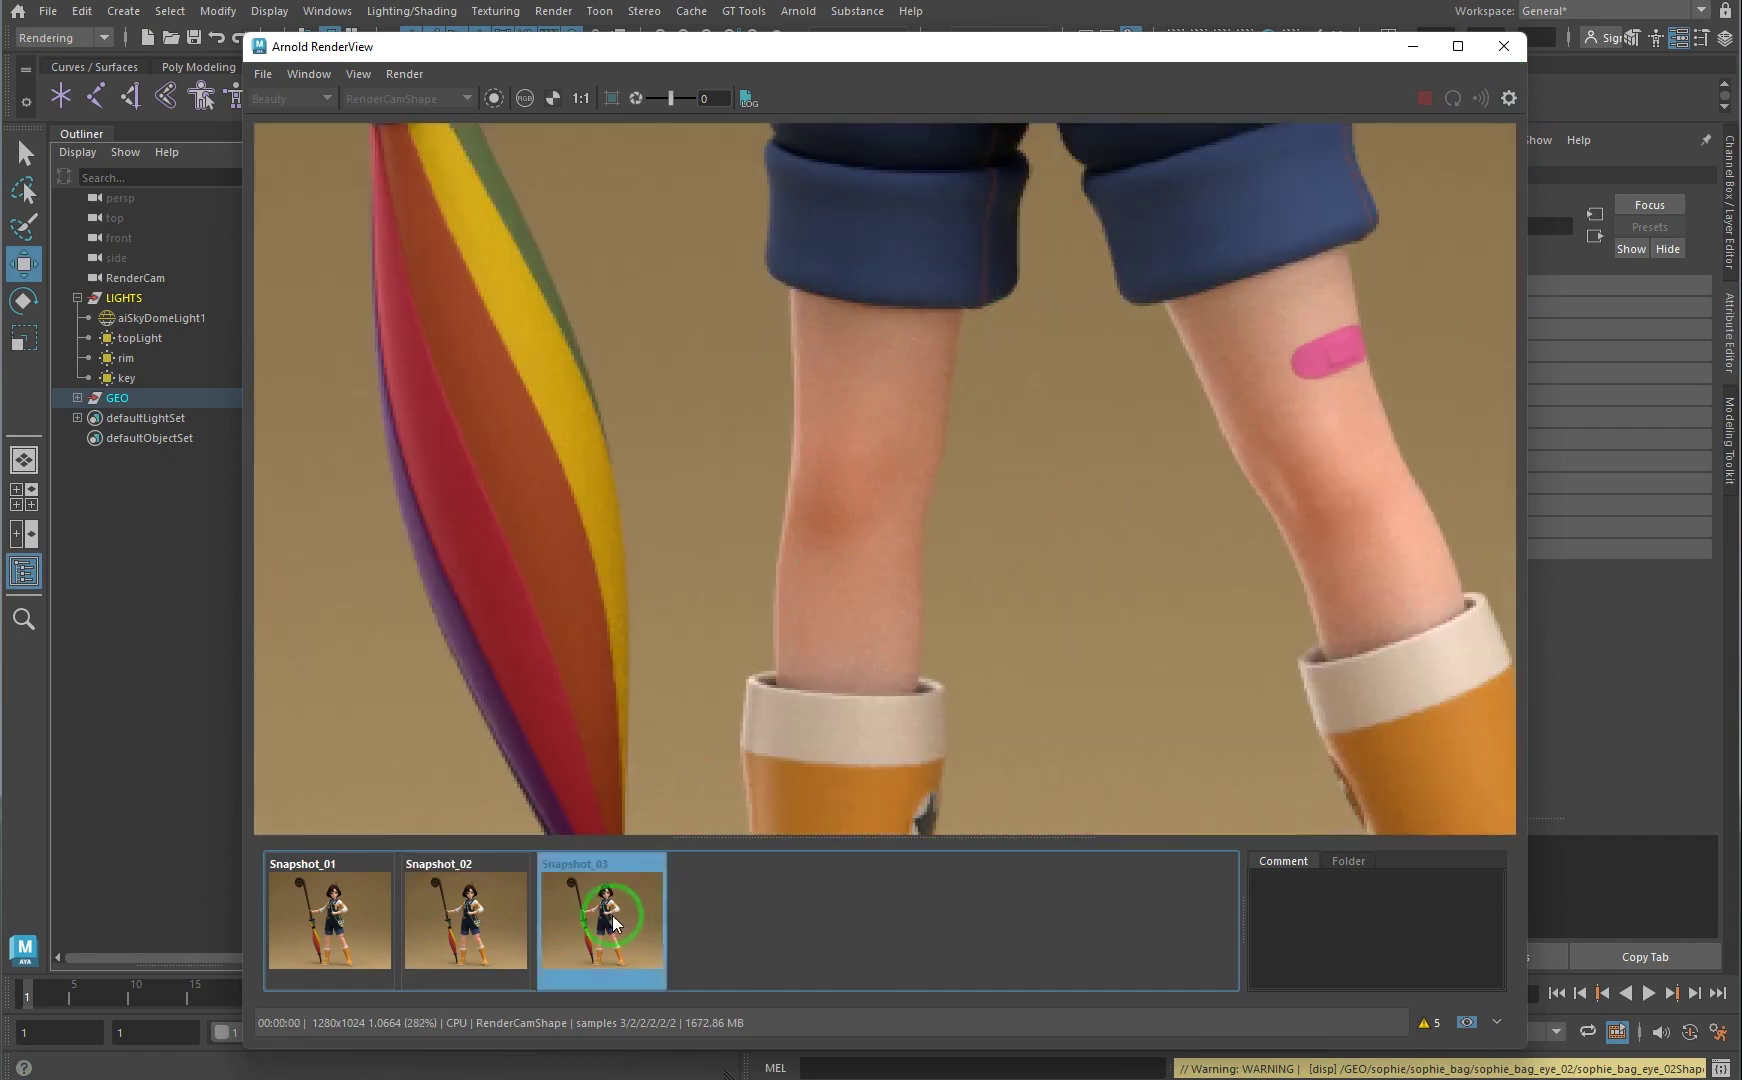
key(Left)
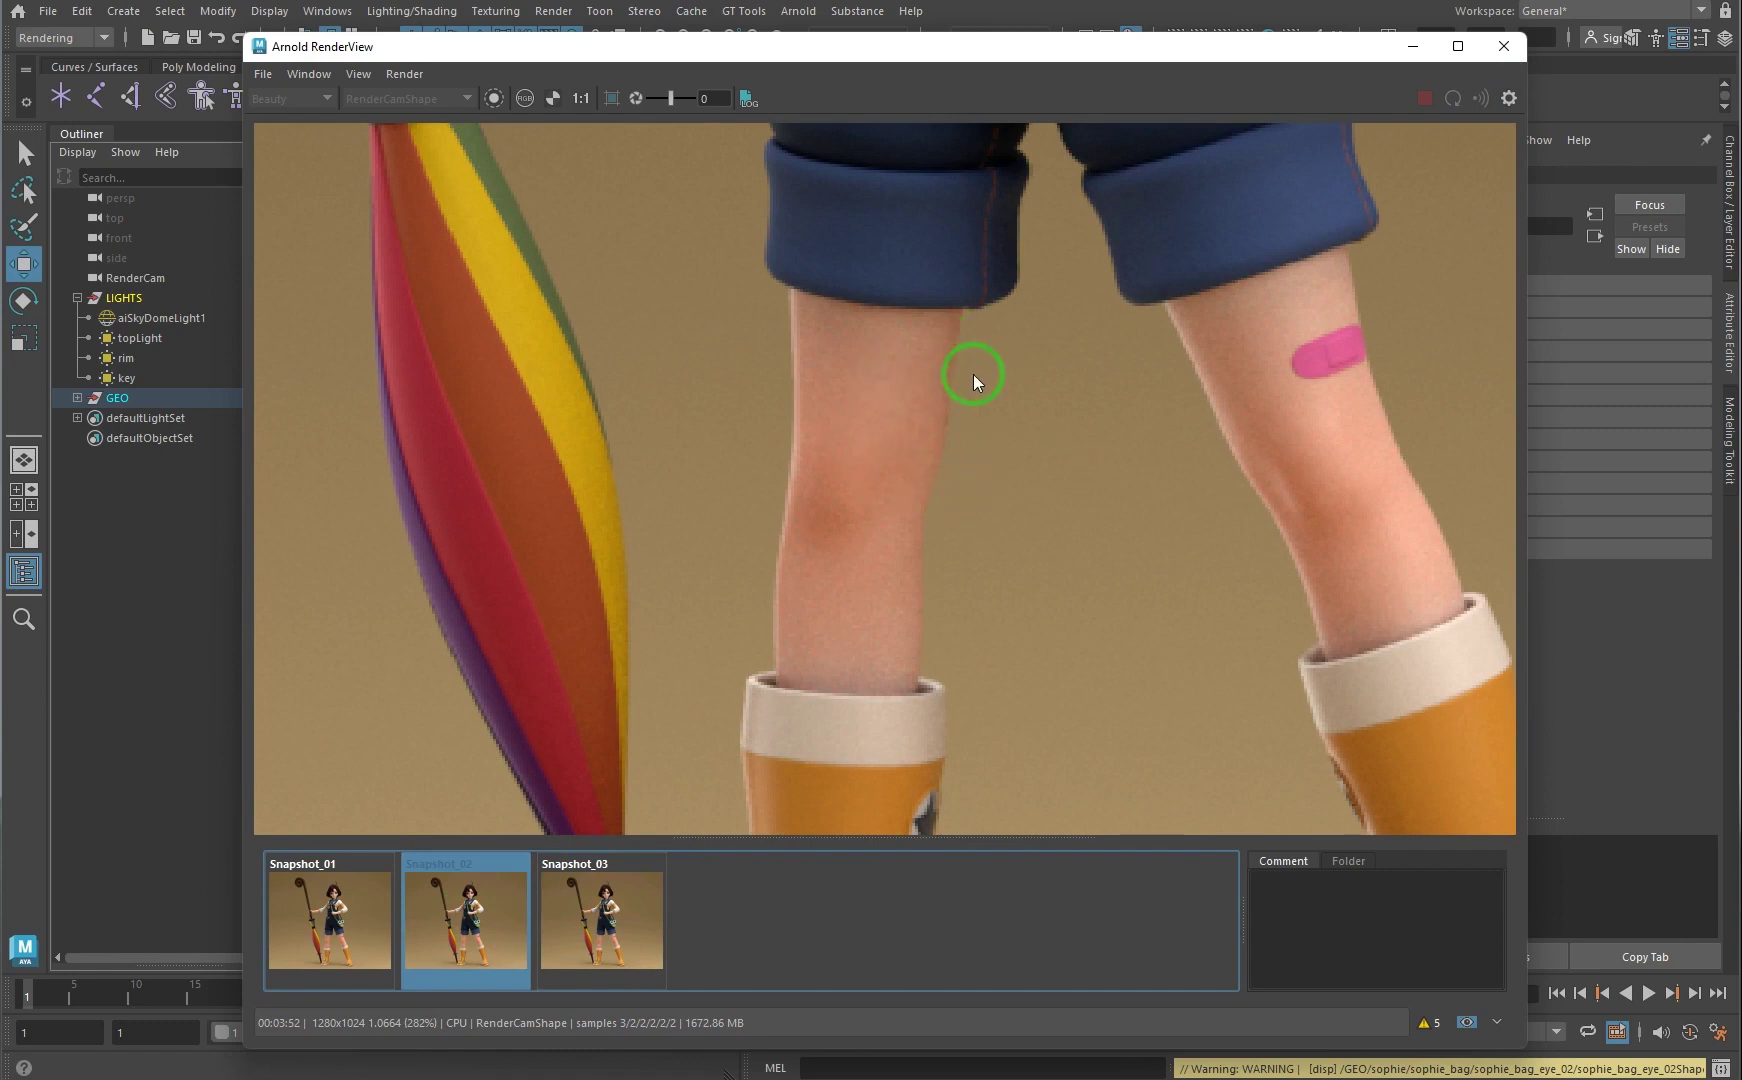
click(355, 925)
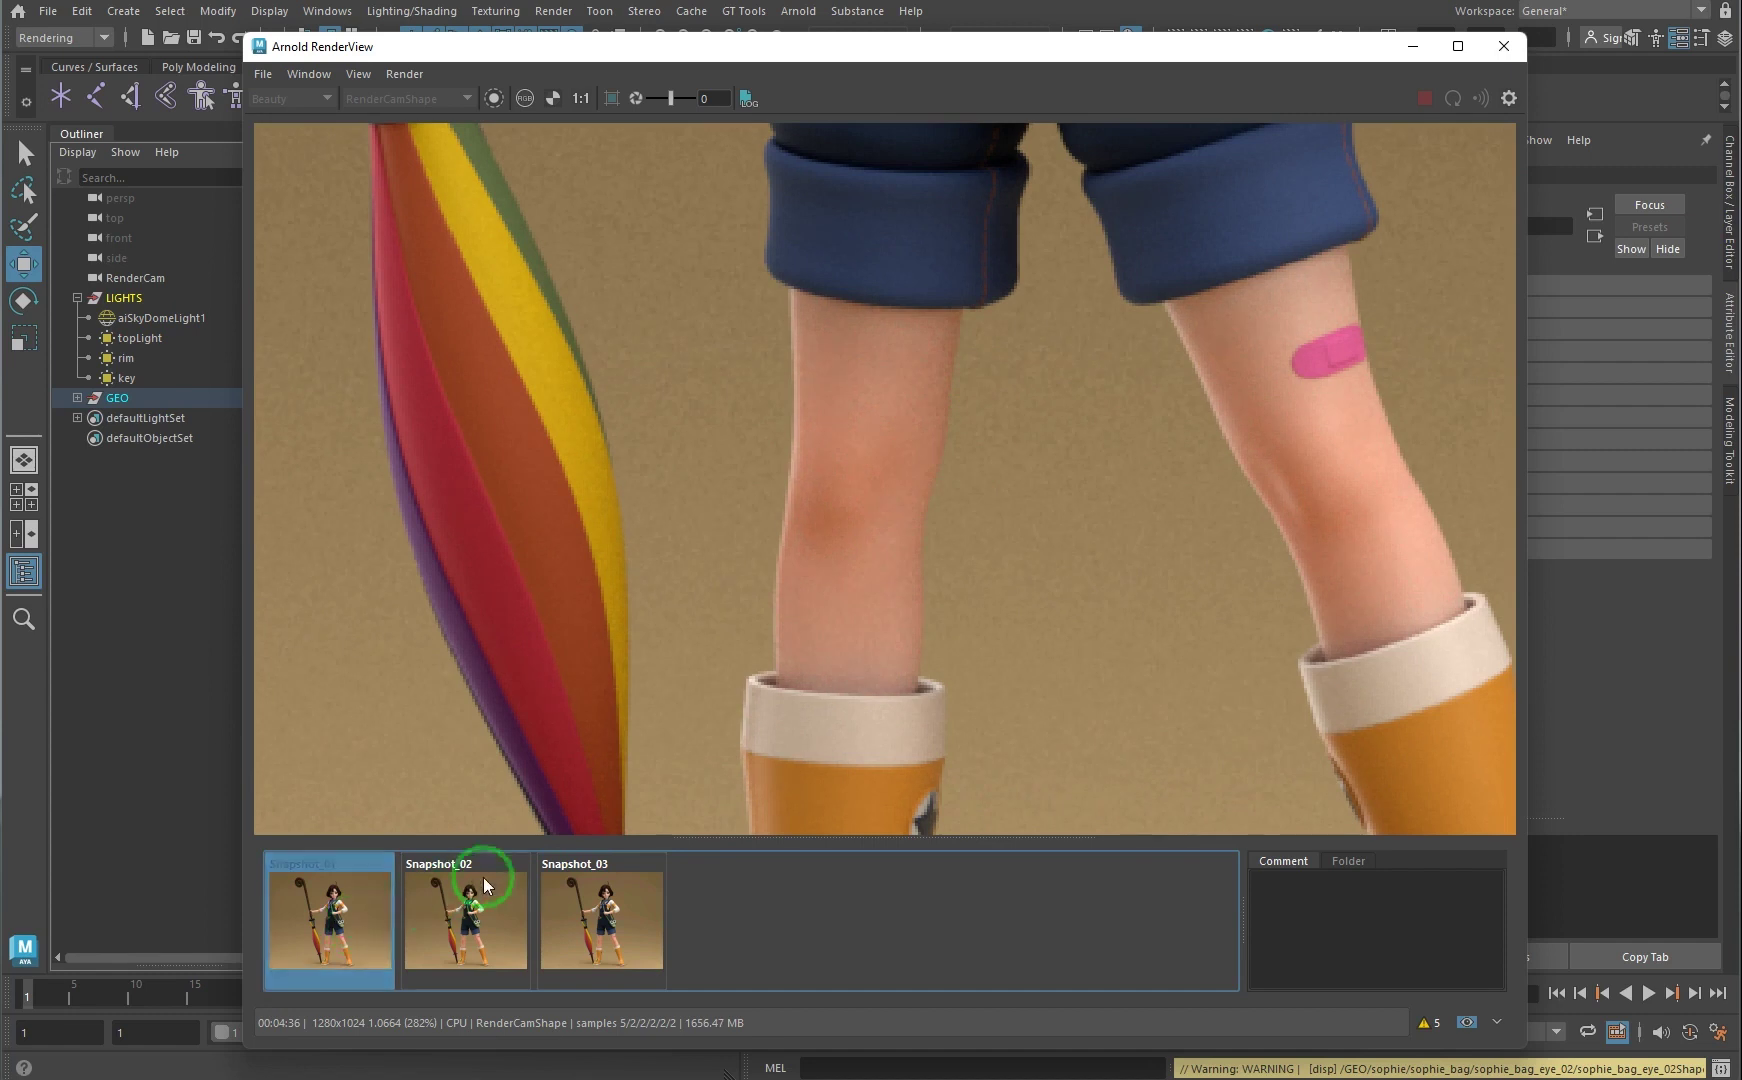
click(580, 905)
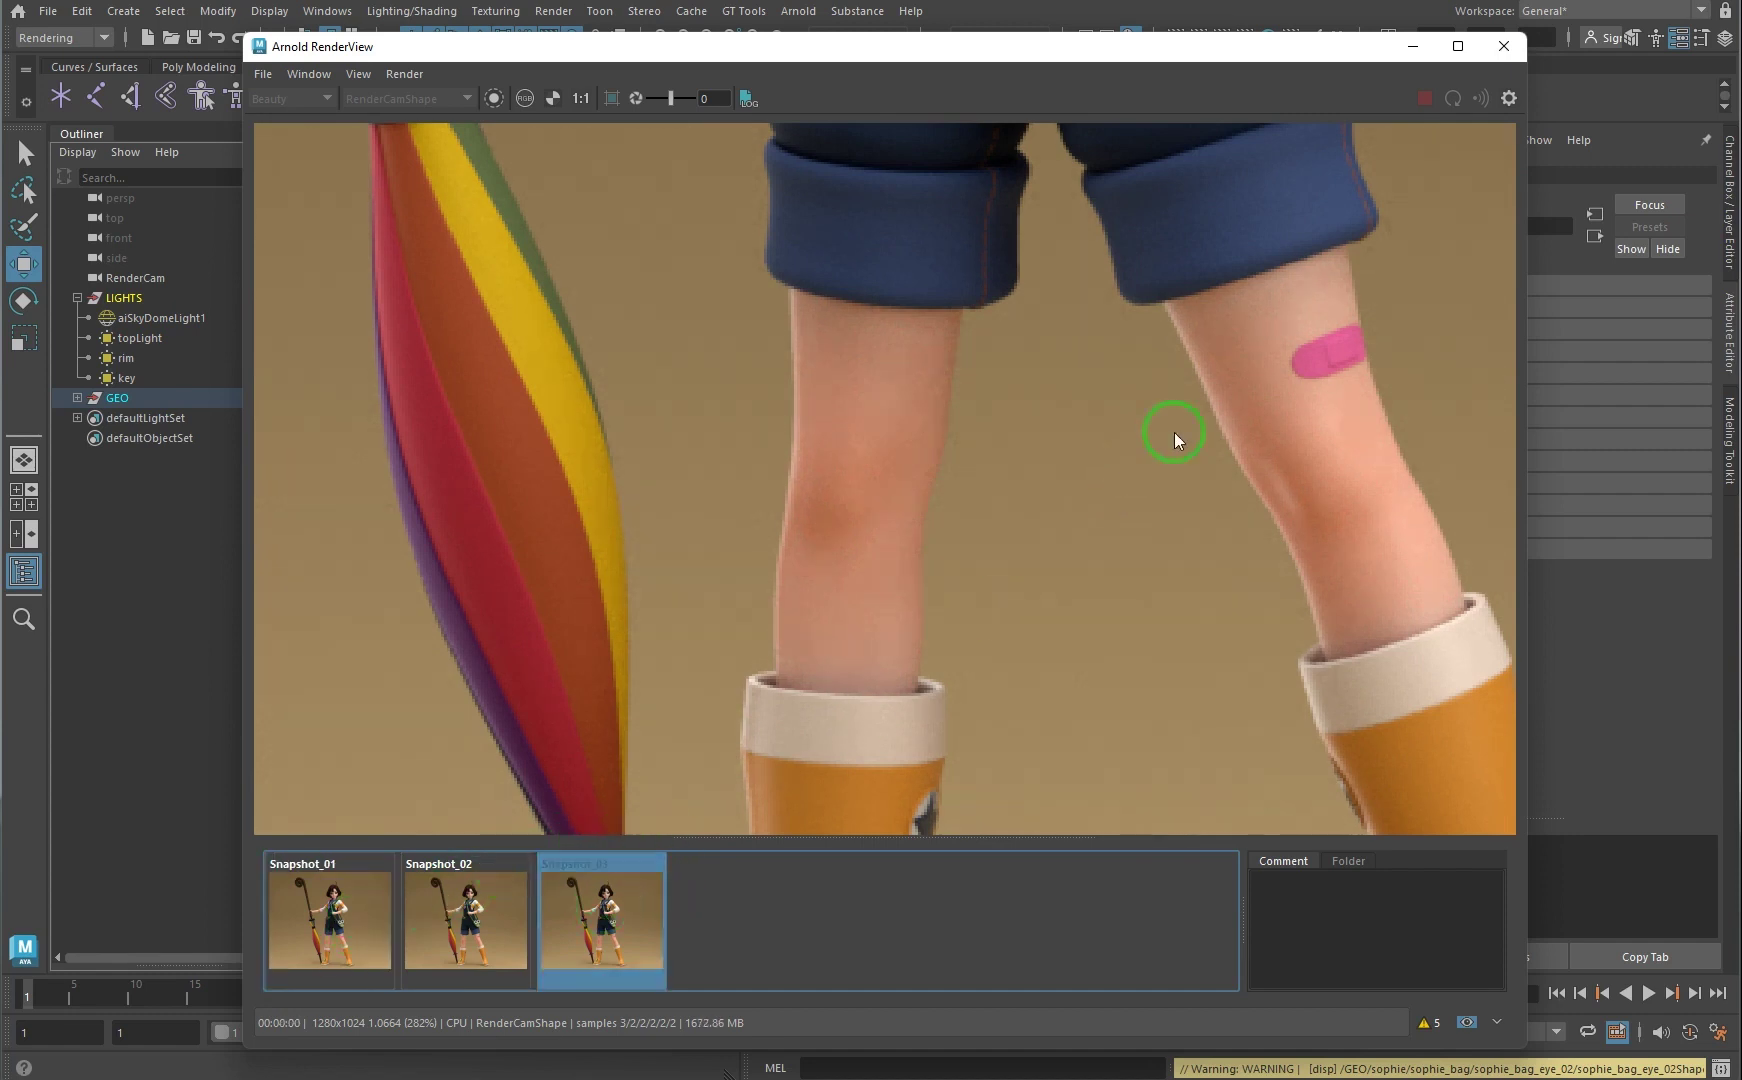
key(Left)
key(Left)
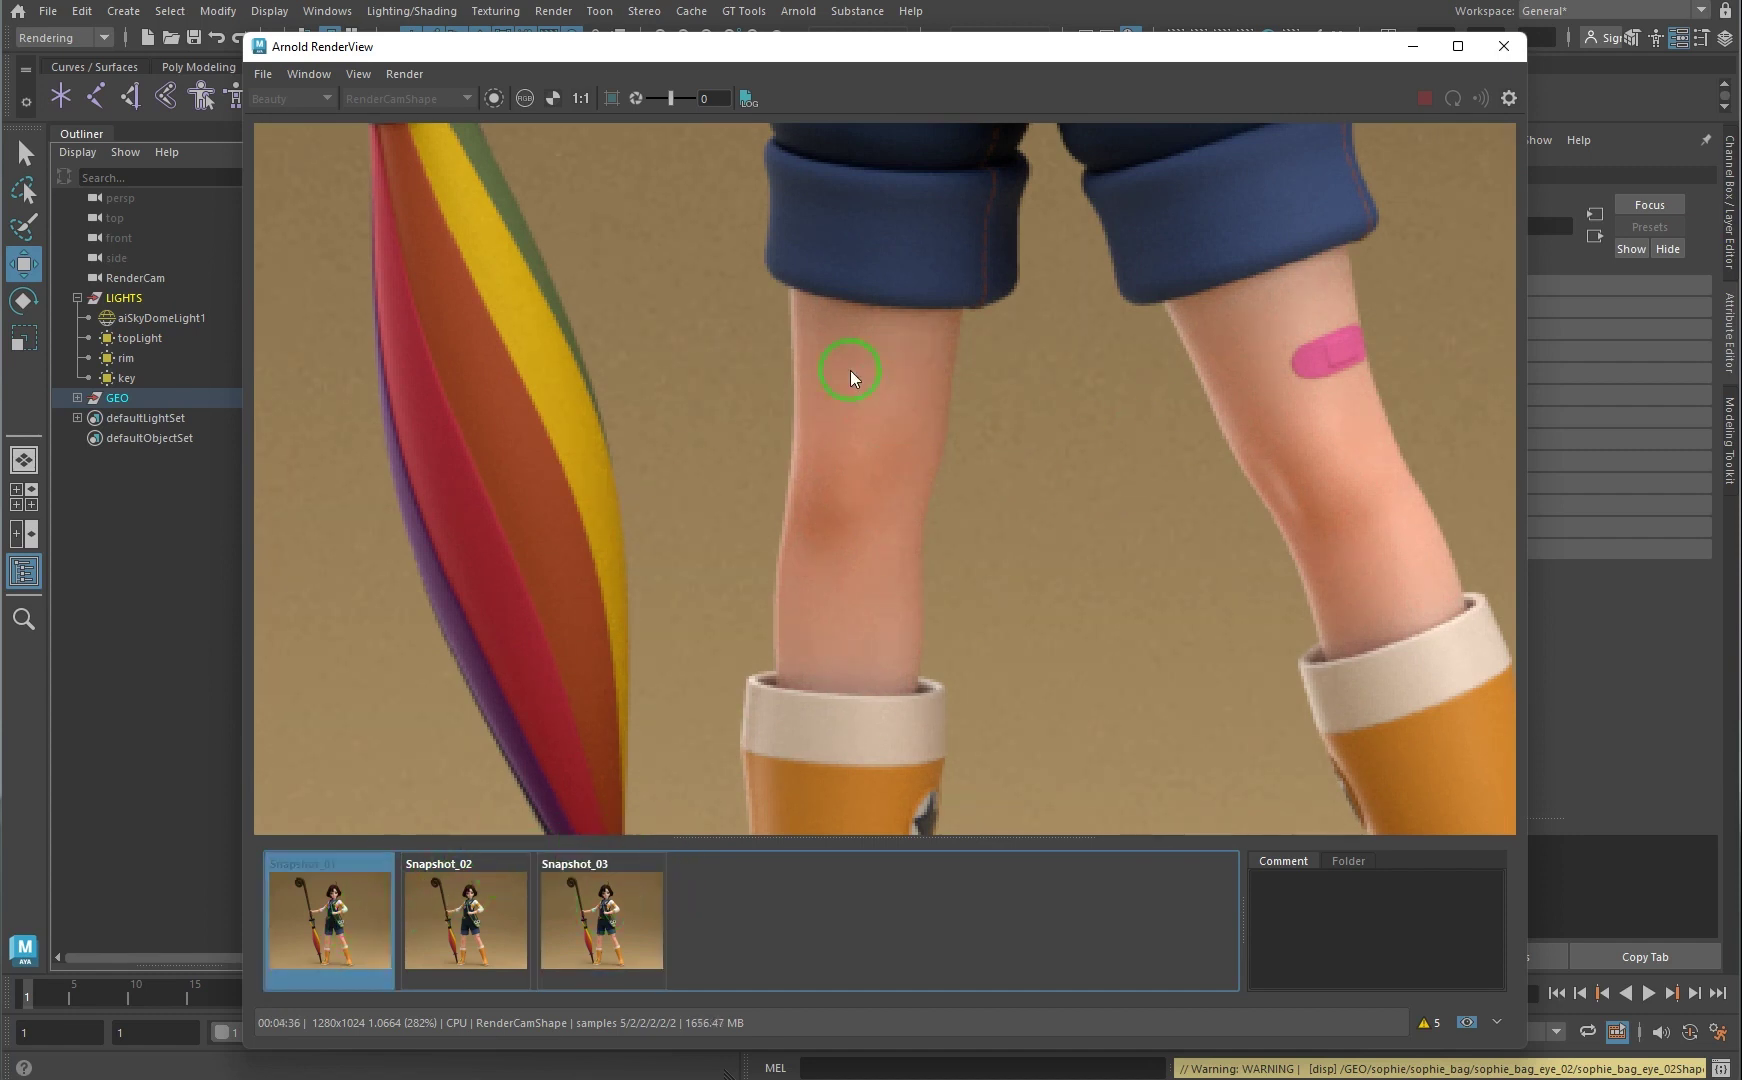
click(618, 932)
click(1024, 278)
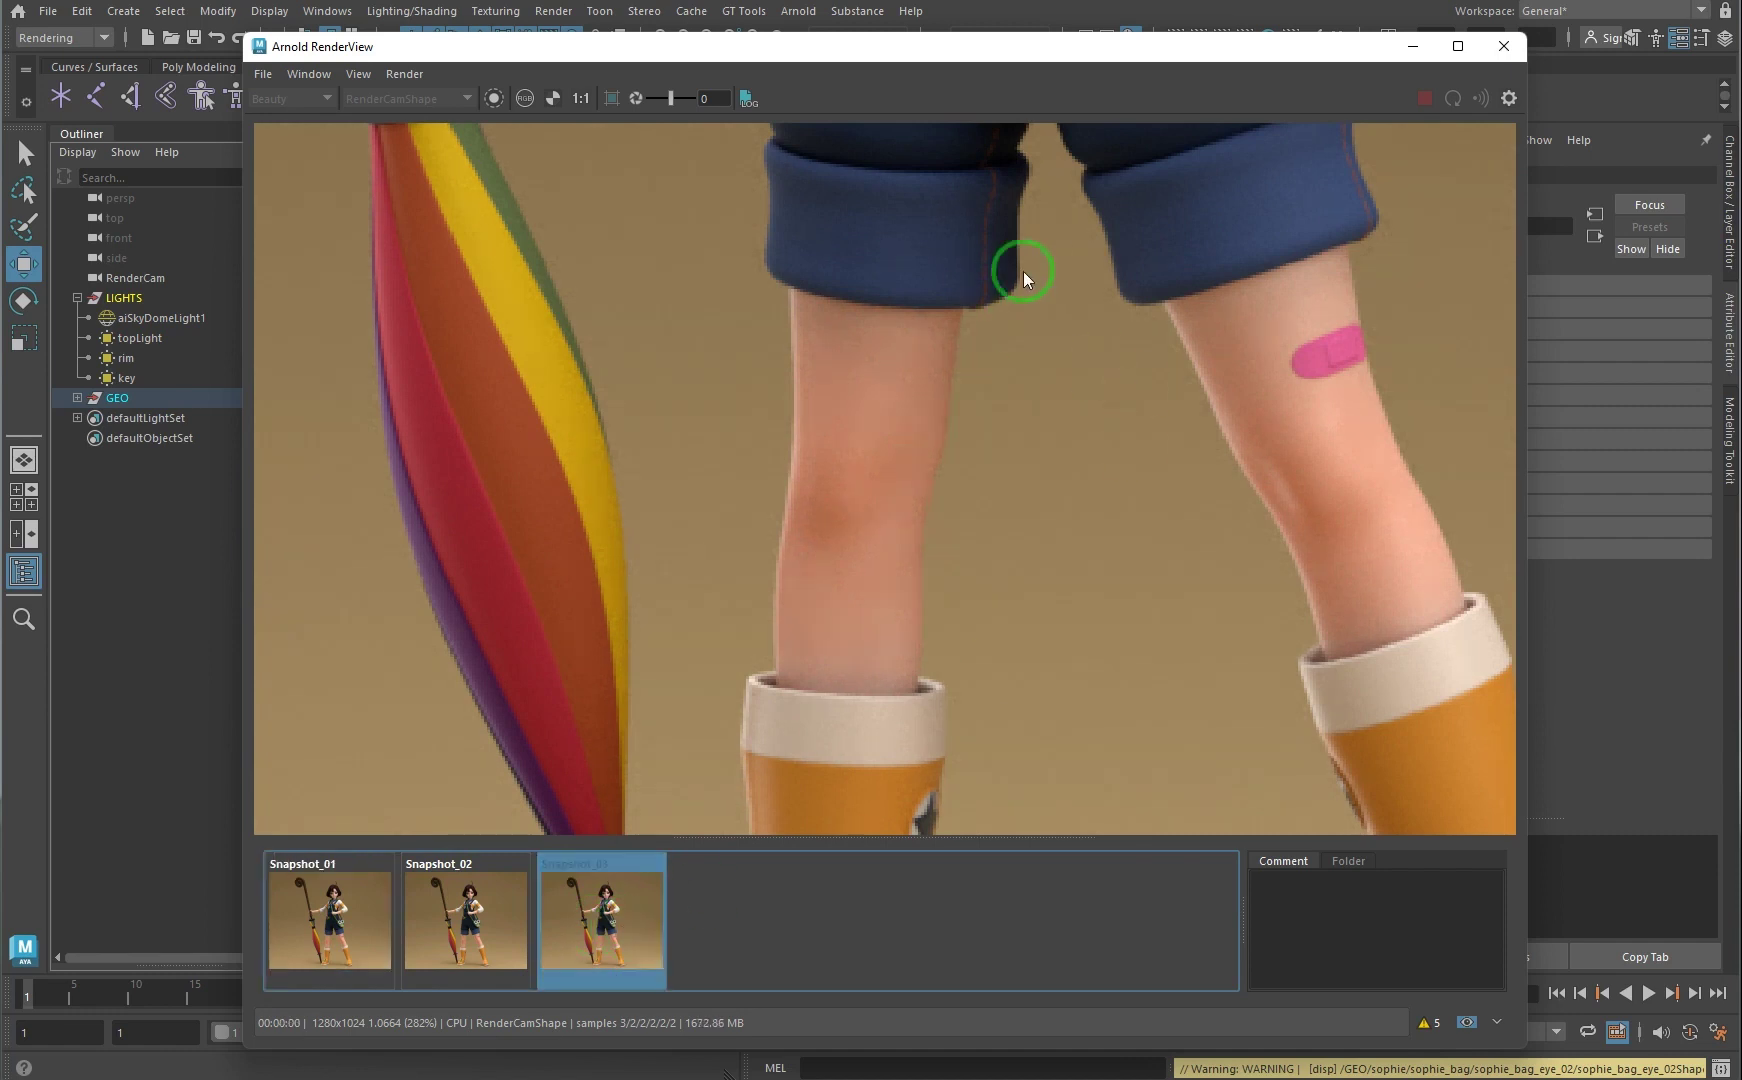
click(474, 910)
click(824, 428)
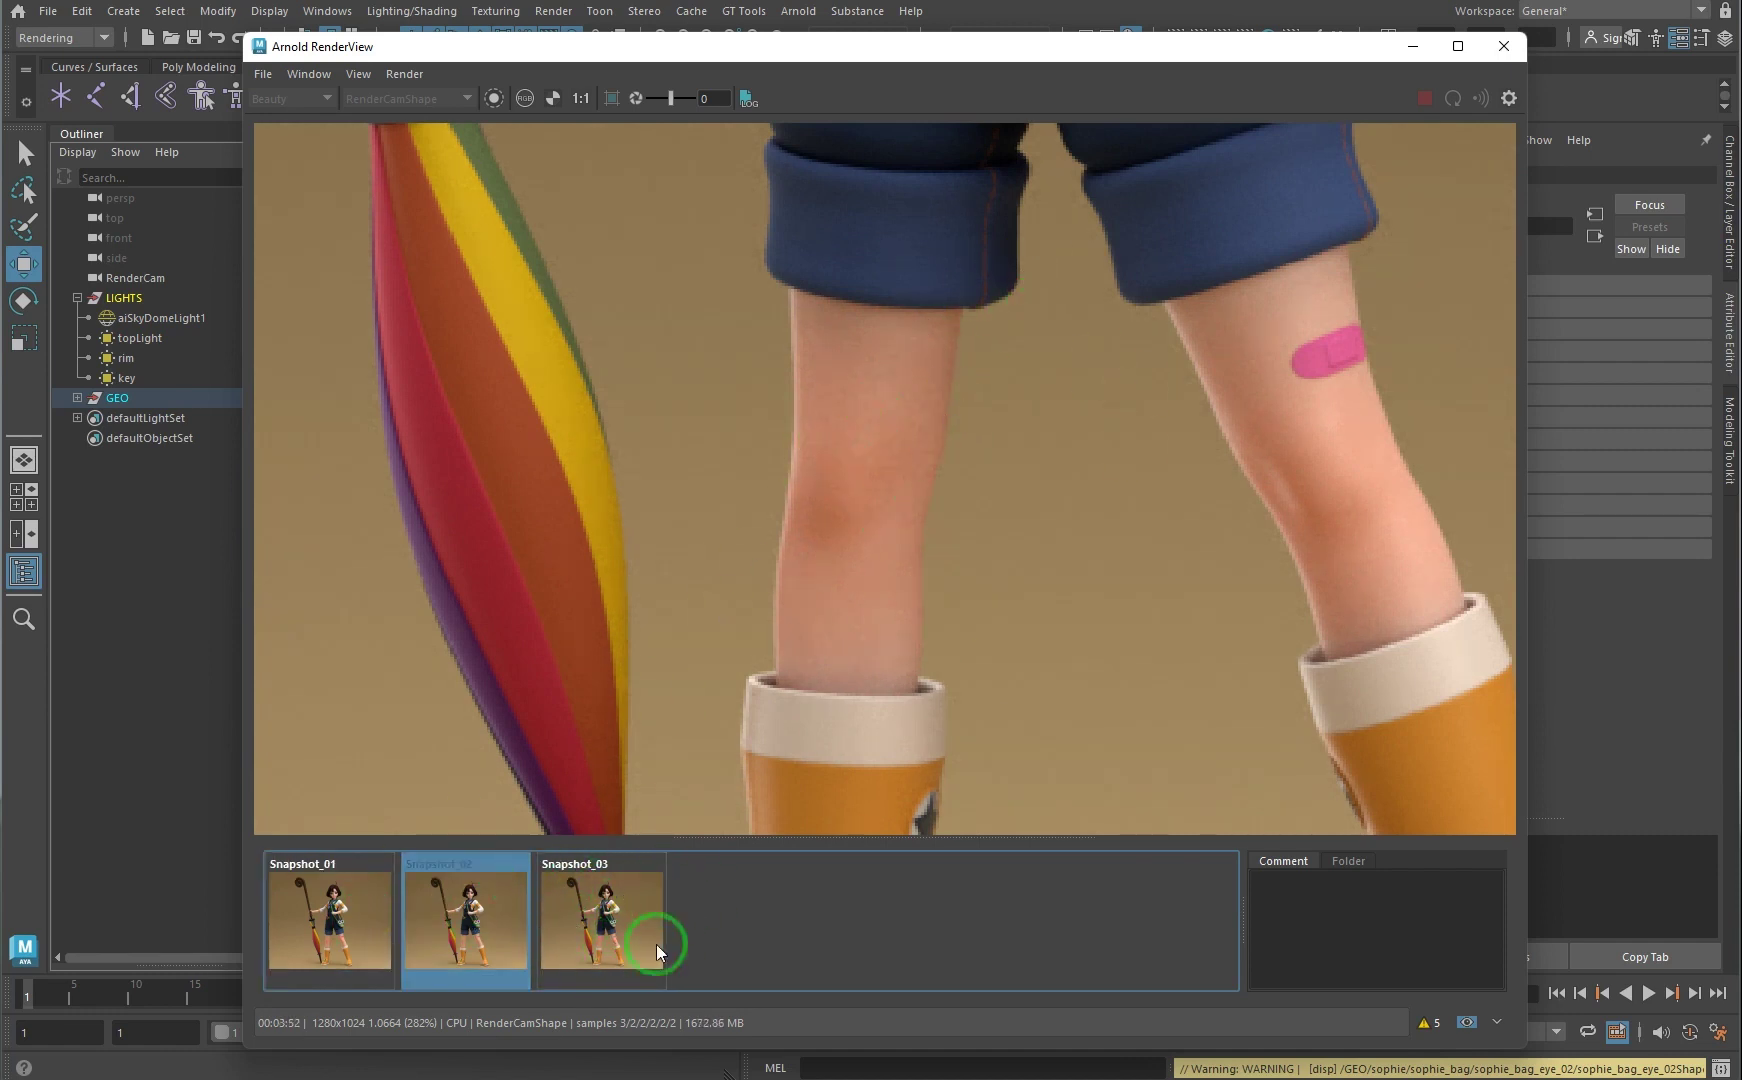
click(607, 928)
click(803, 845)
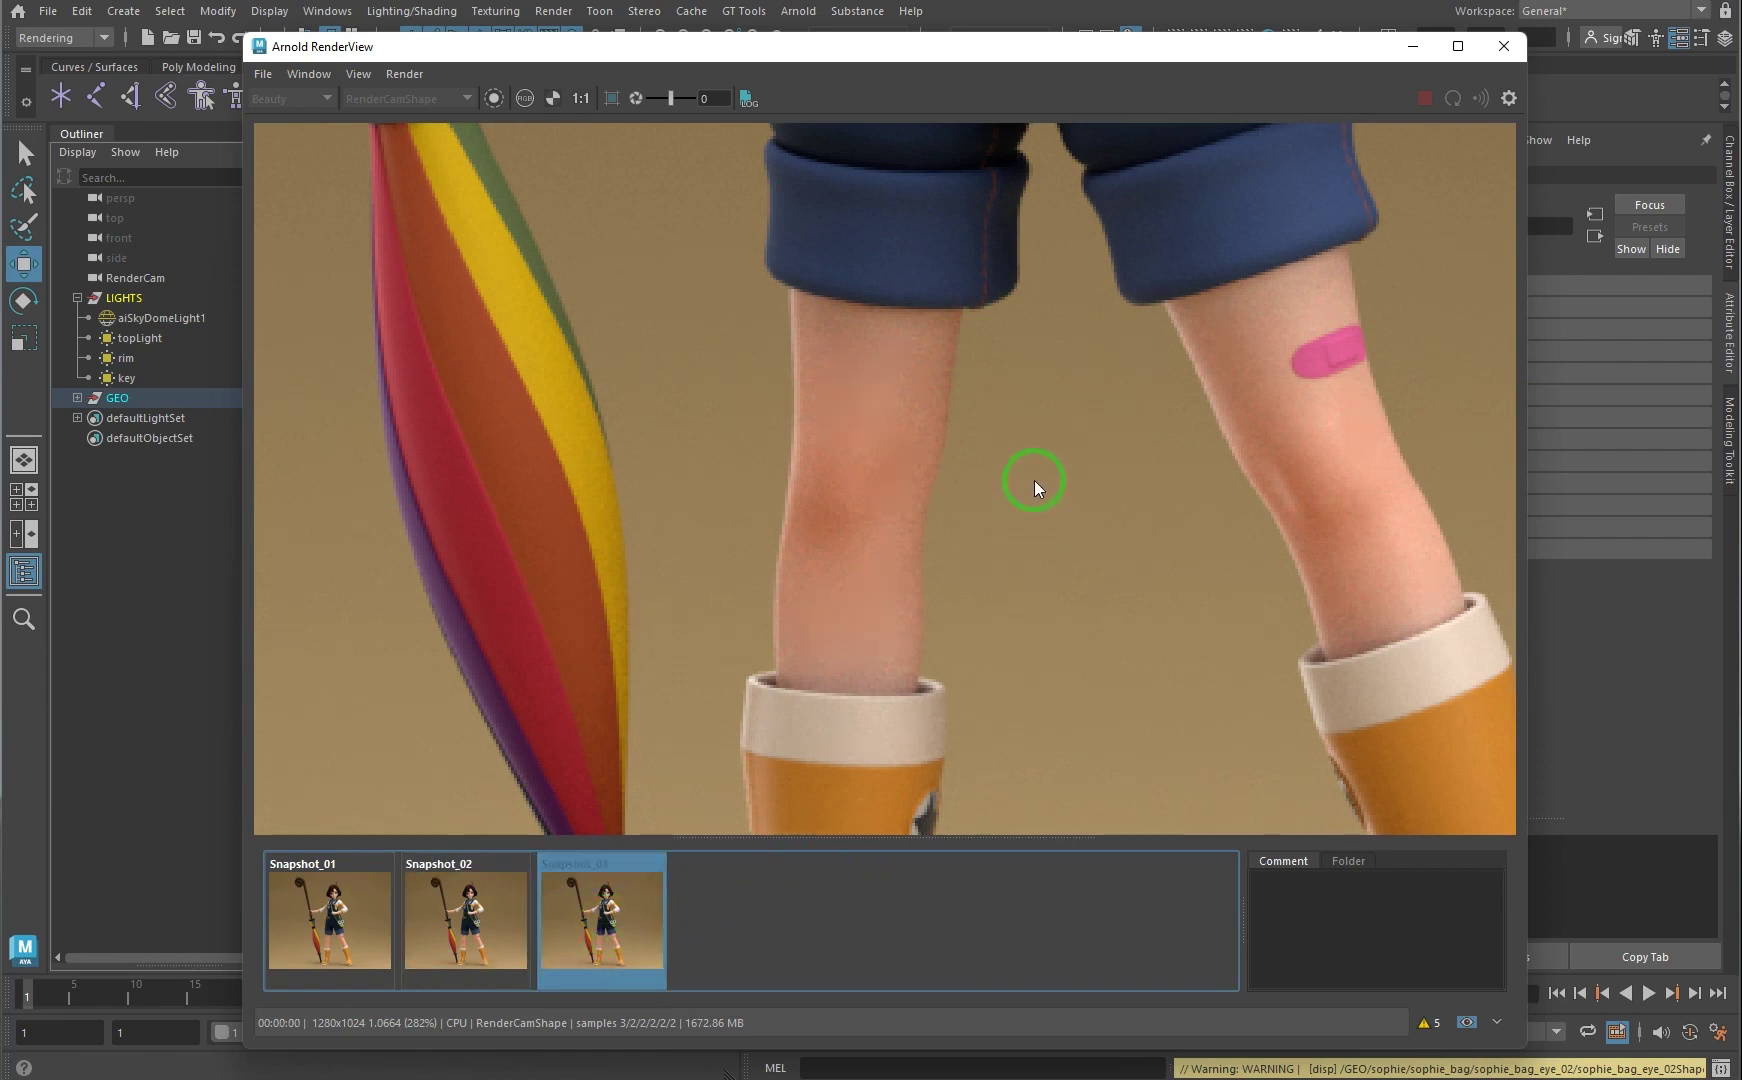
Step: Zoom out and pan so the whole rendered girl is visible
scroll(1034, 480, down, 3)
scroll(1034, 480, down, 1)
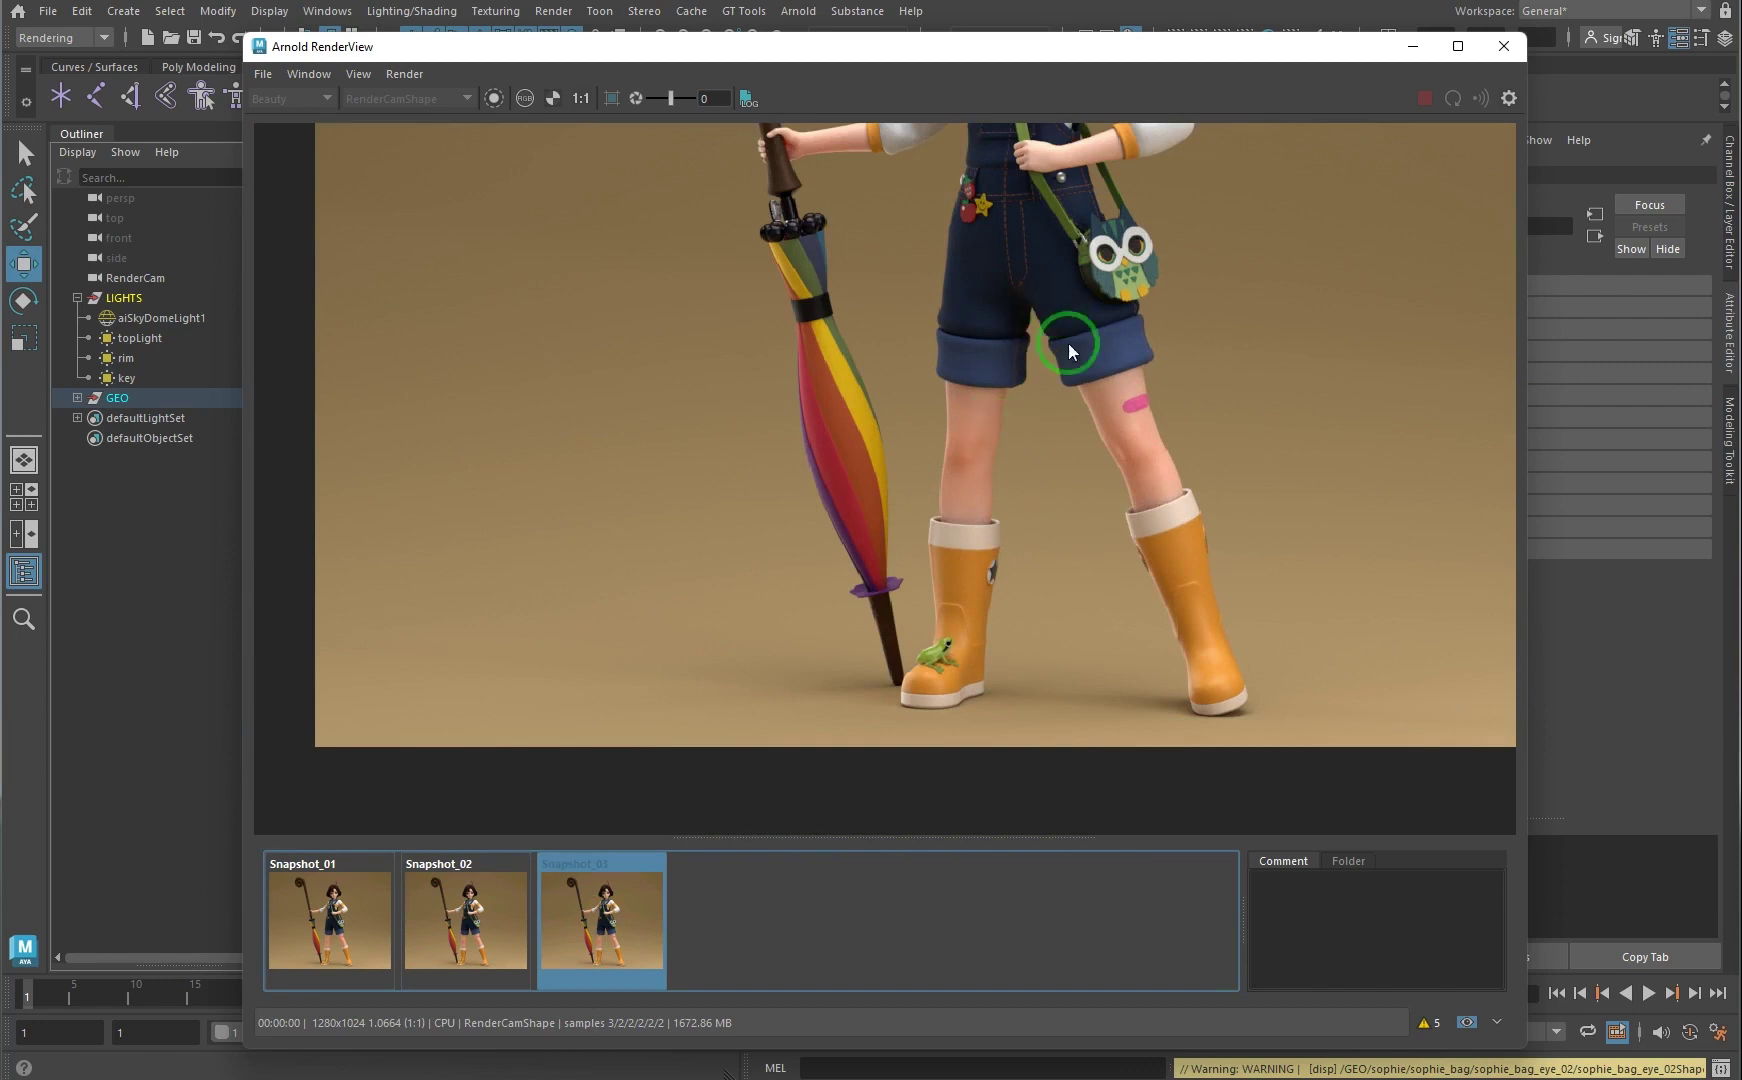
scroll(1048, 479, down, 1)
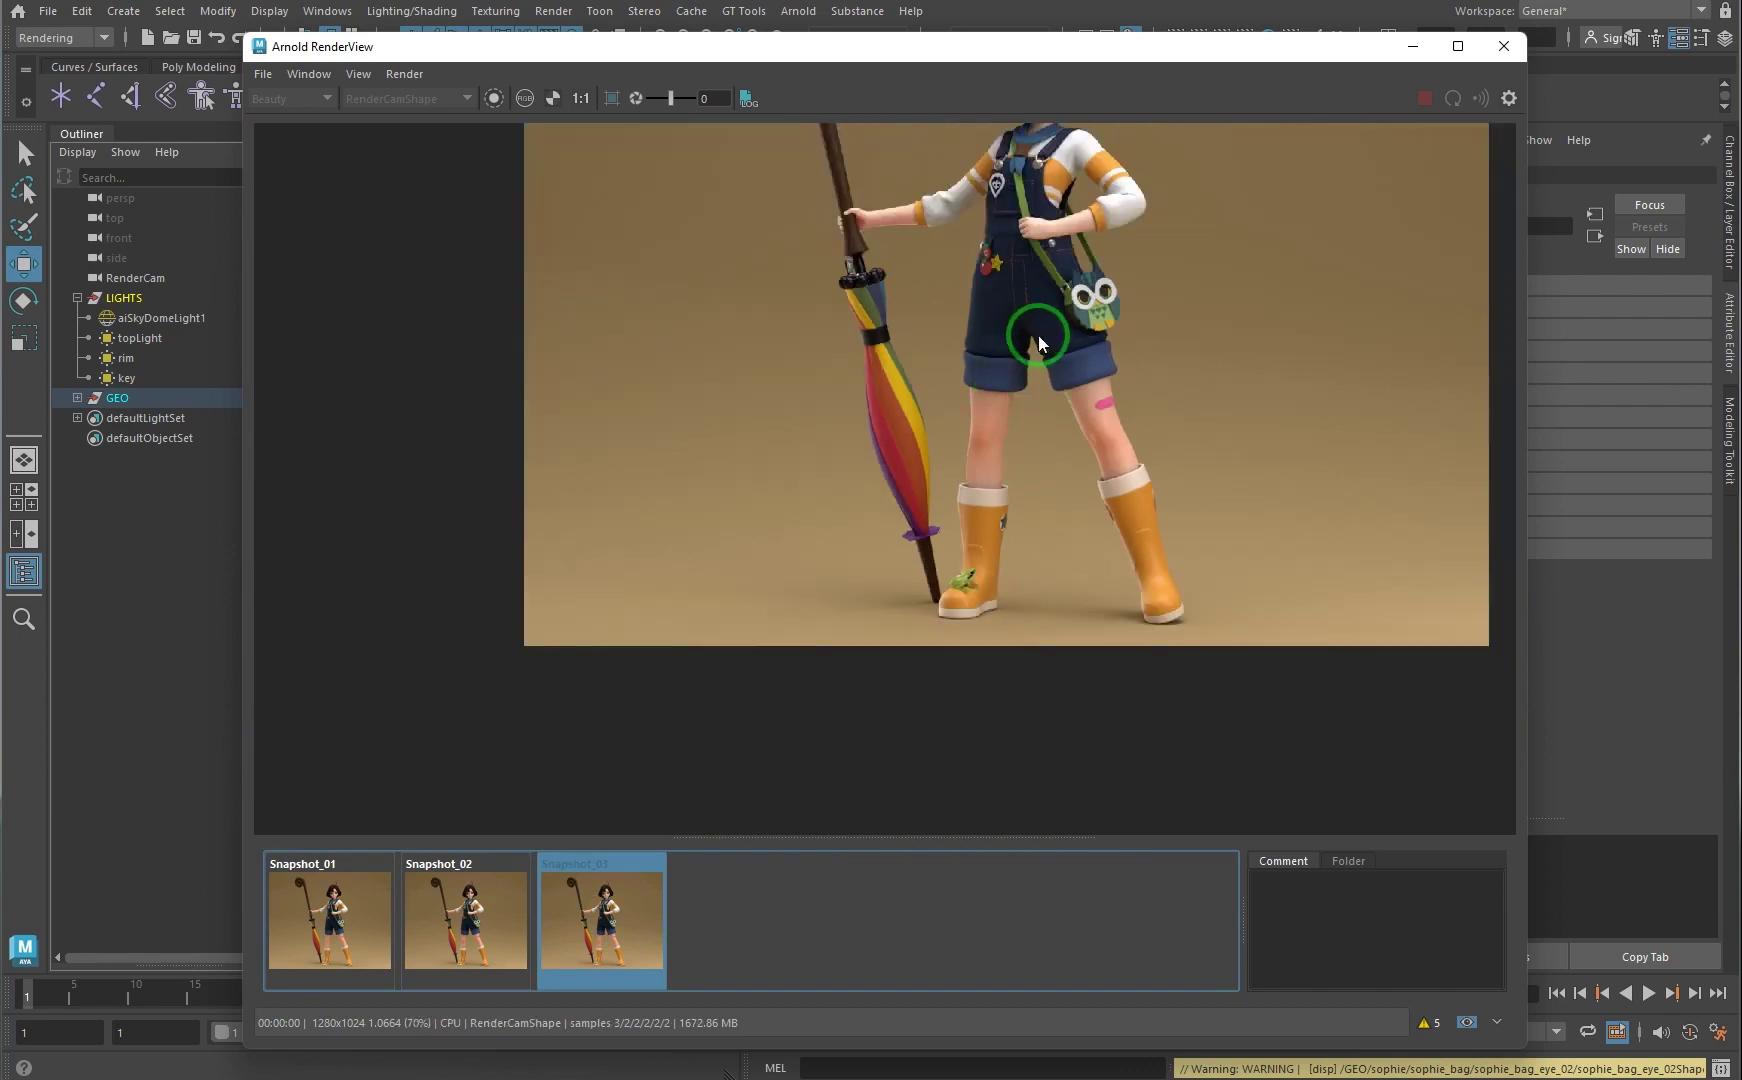
drag(1051, 312, 906, 495)
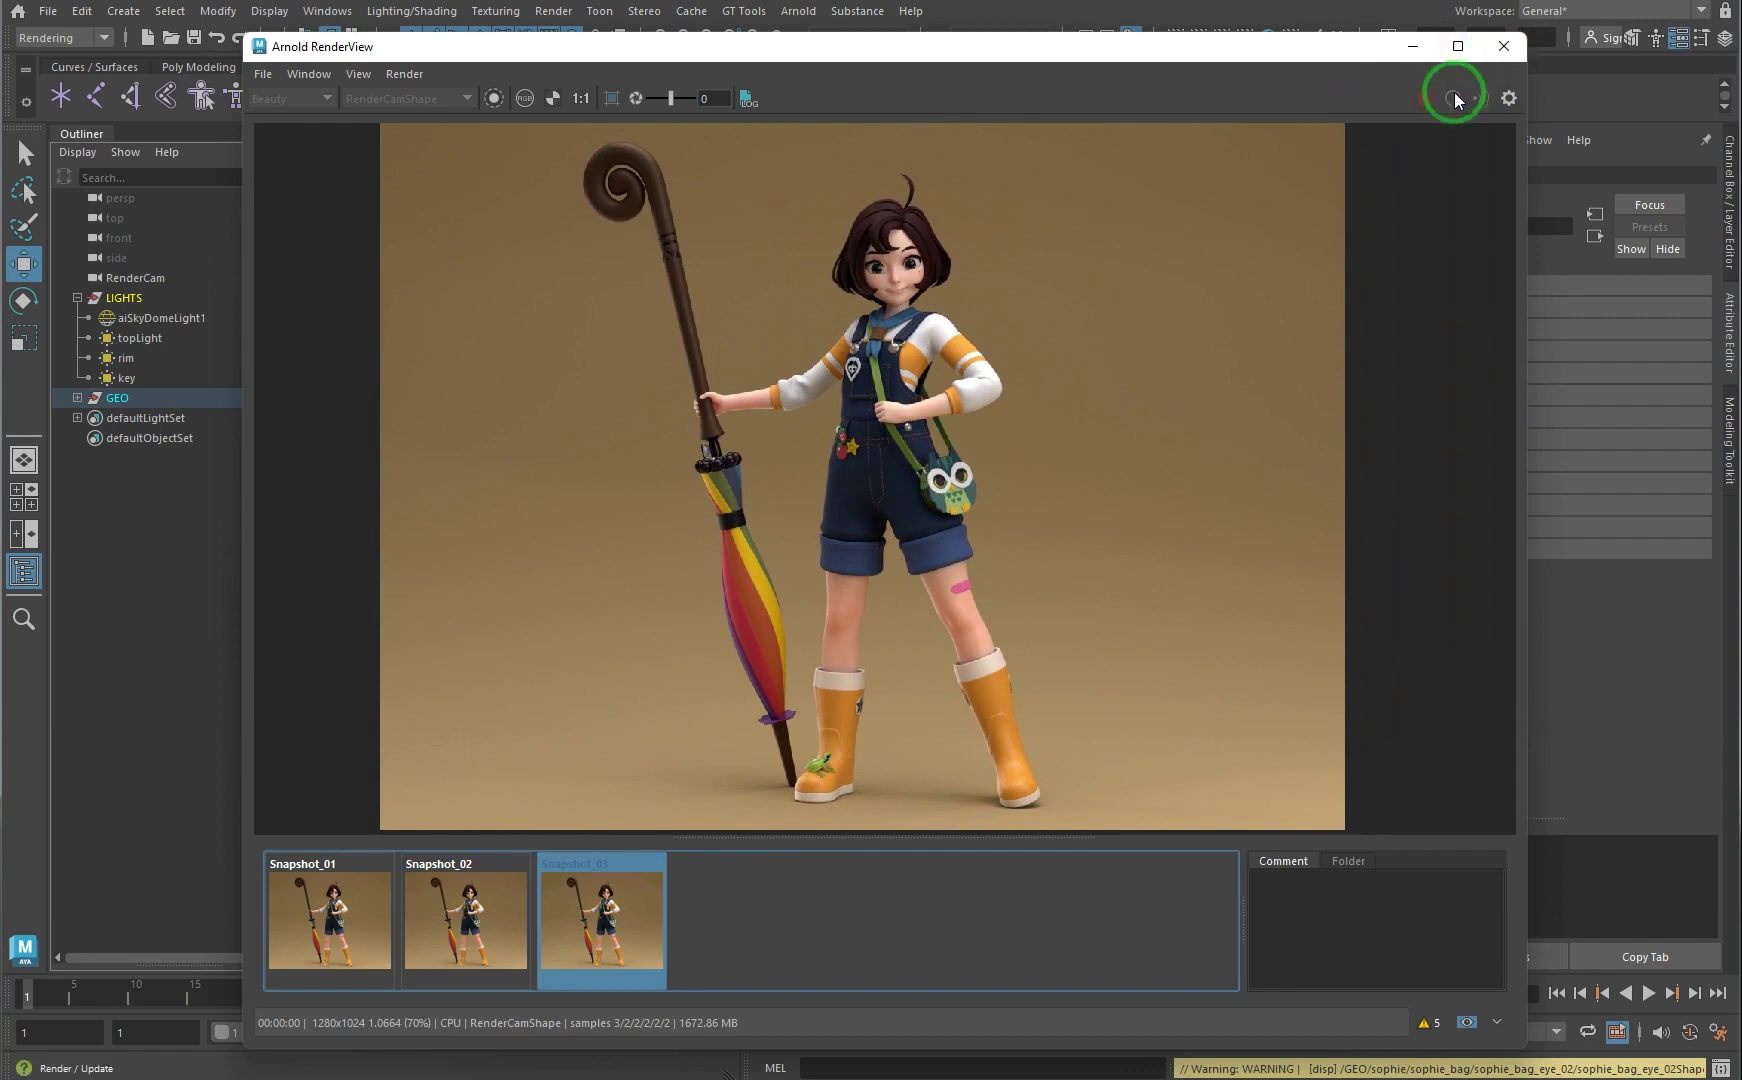
Step: Close the render preview and set the sky dome light's Samples to 3
click(1505, 50)
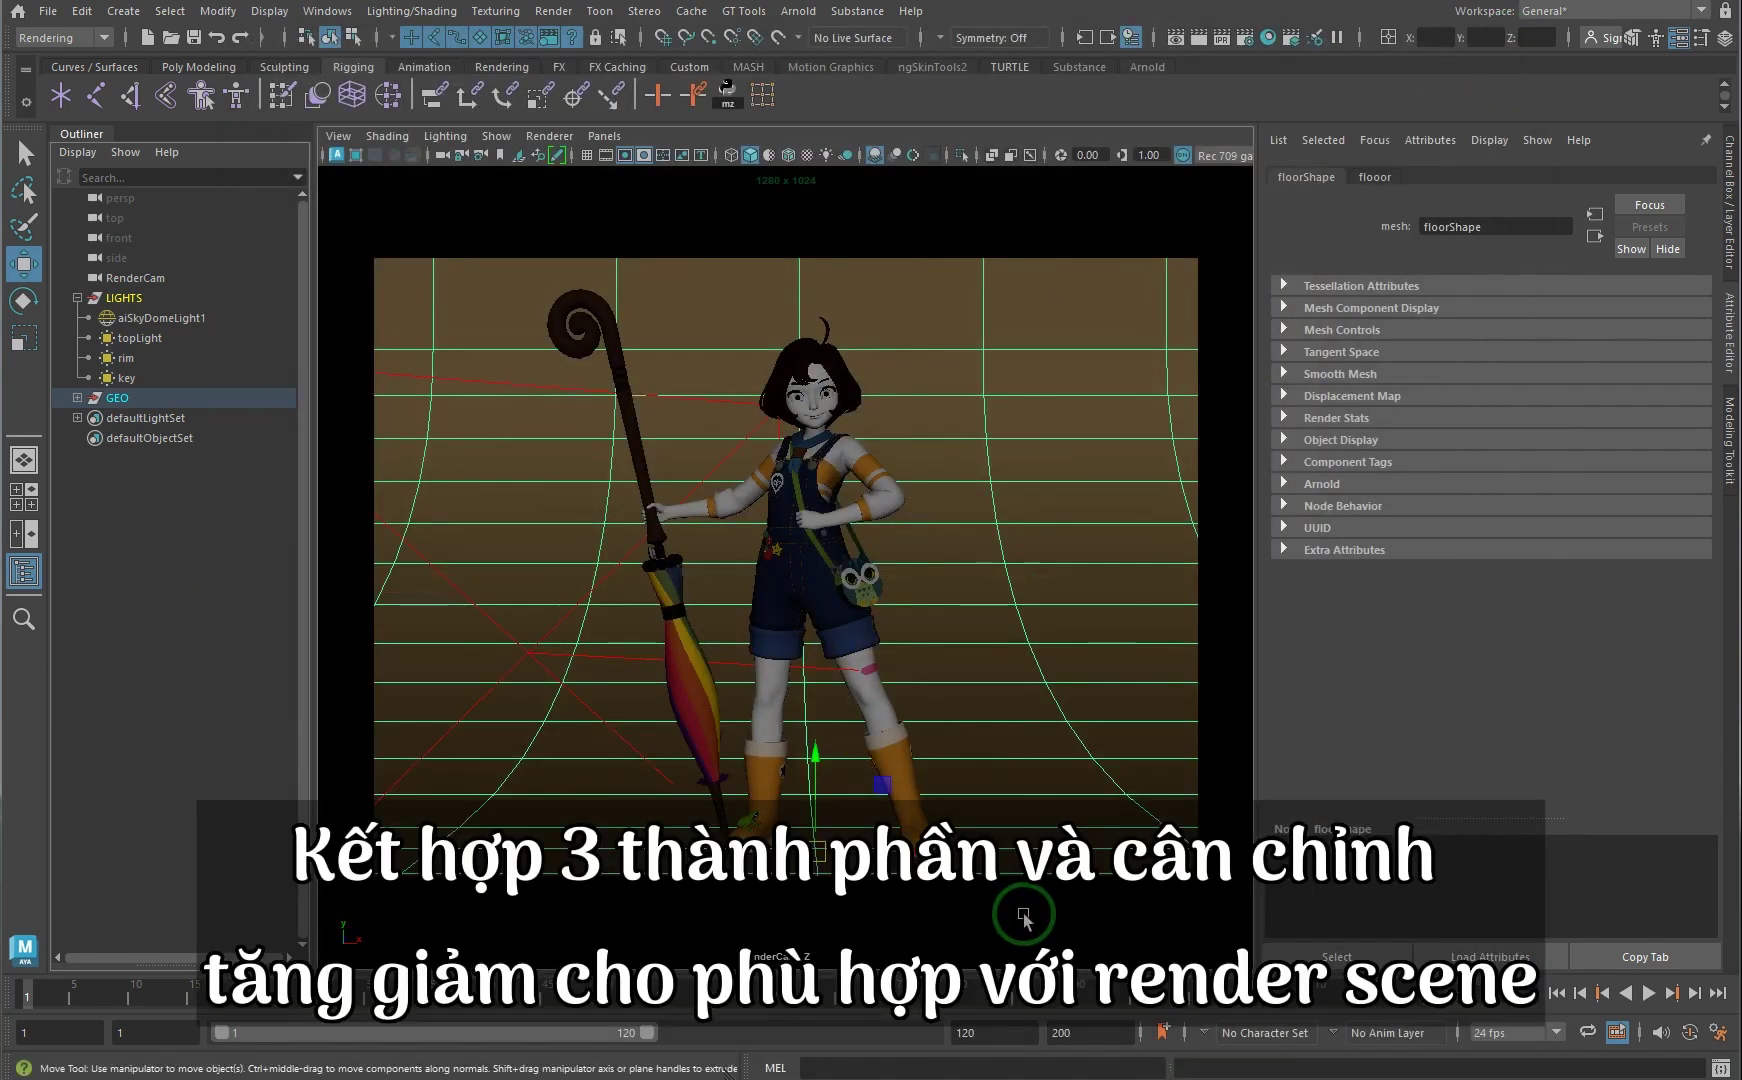
click(175, 320)
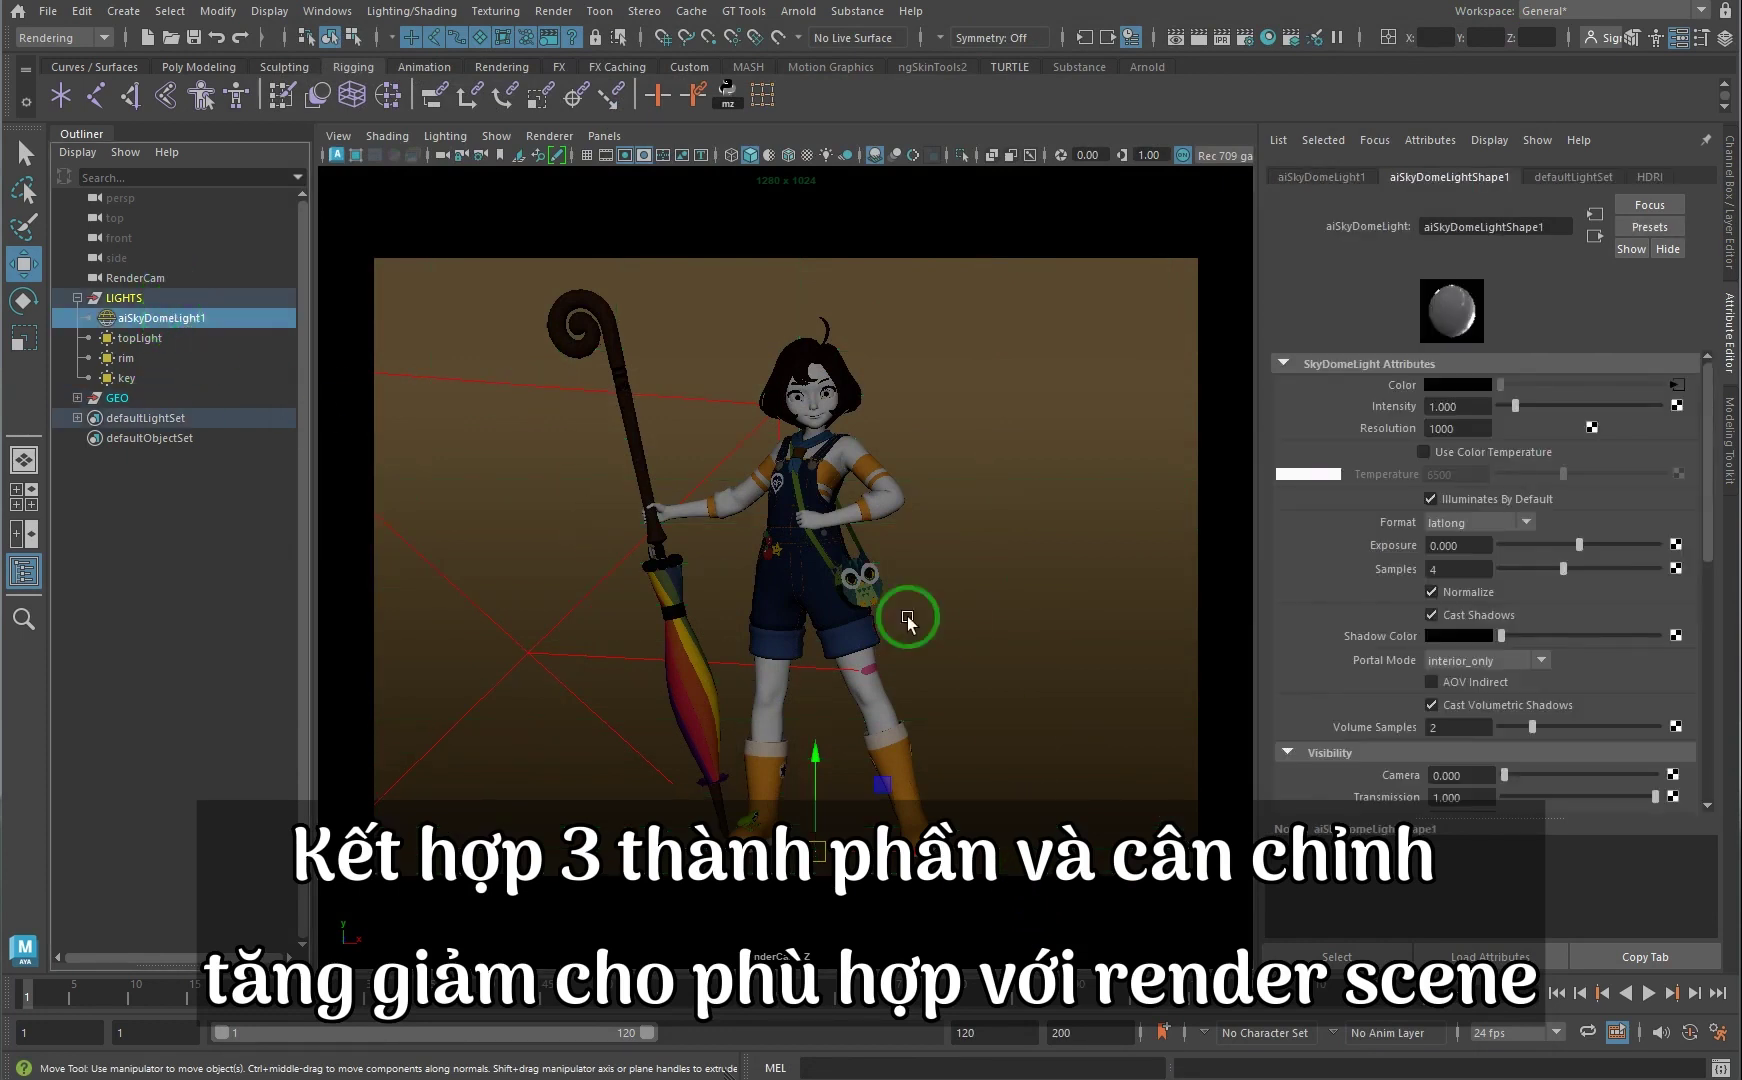
click(1462, 566)
key(Return)
click(1386, 714)
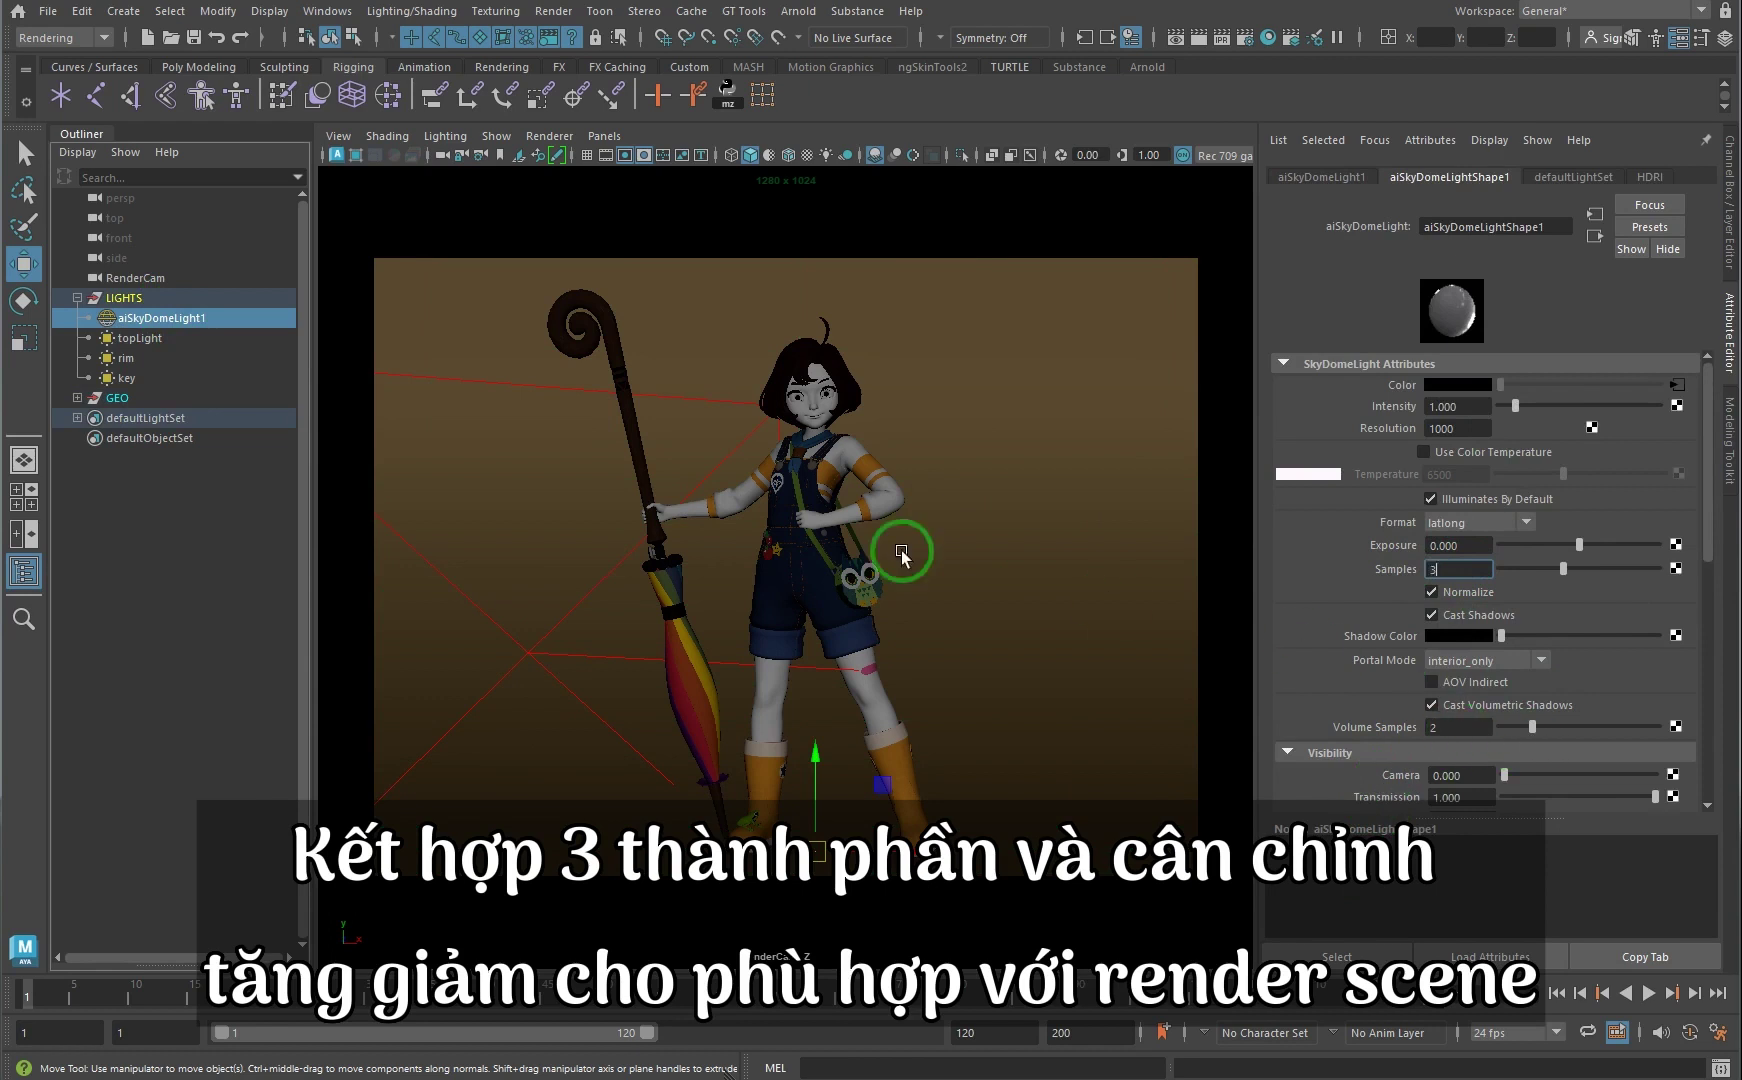
text(3)
Step: Set the top, rim and key lights' Samples to 3, then select RenderCam
click(155, 343)
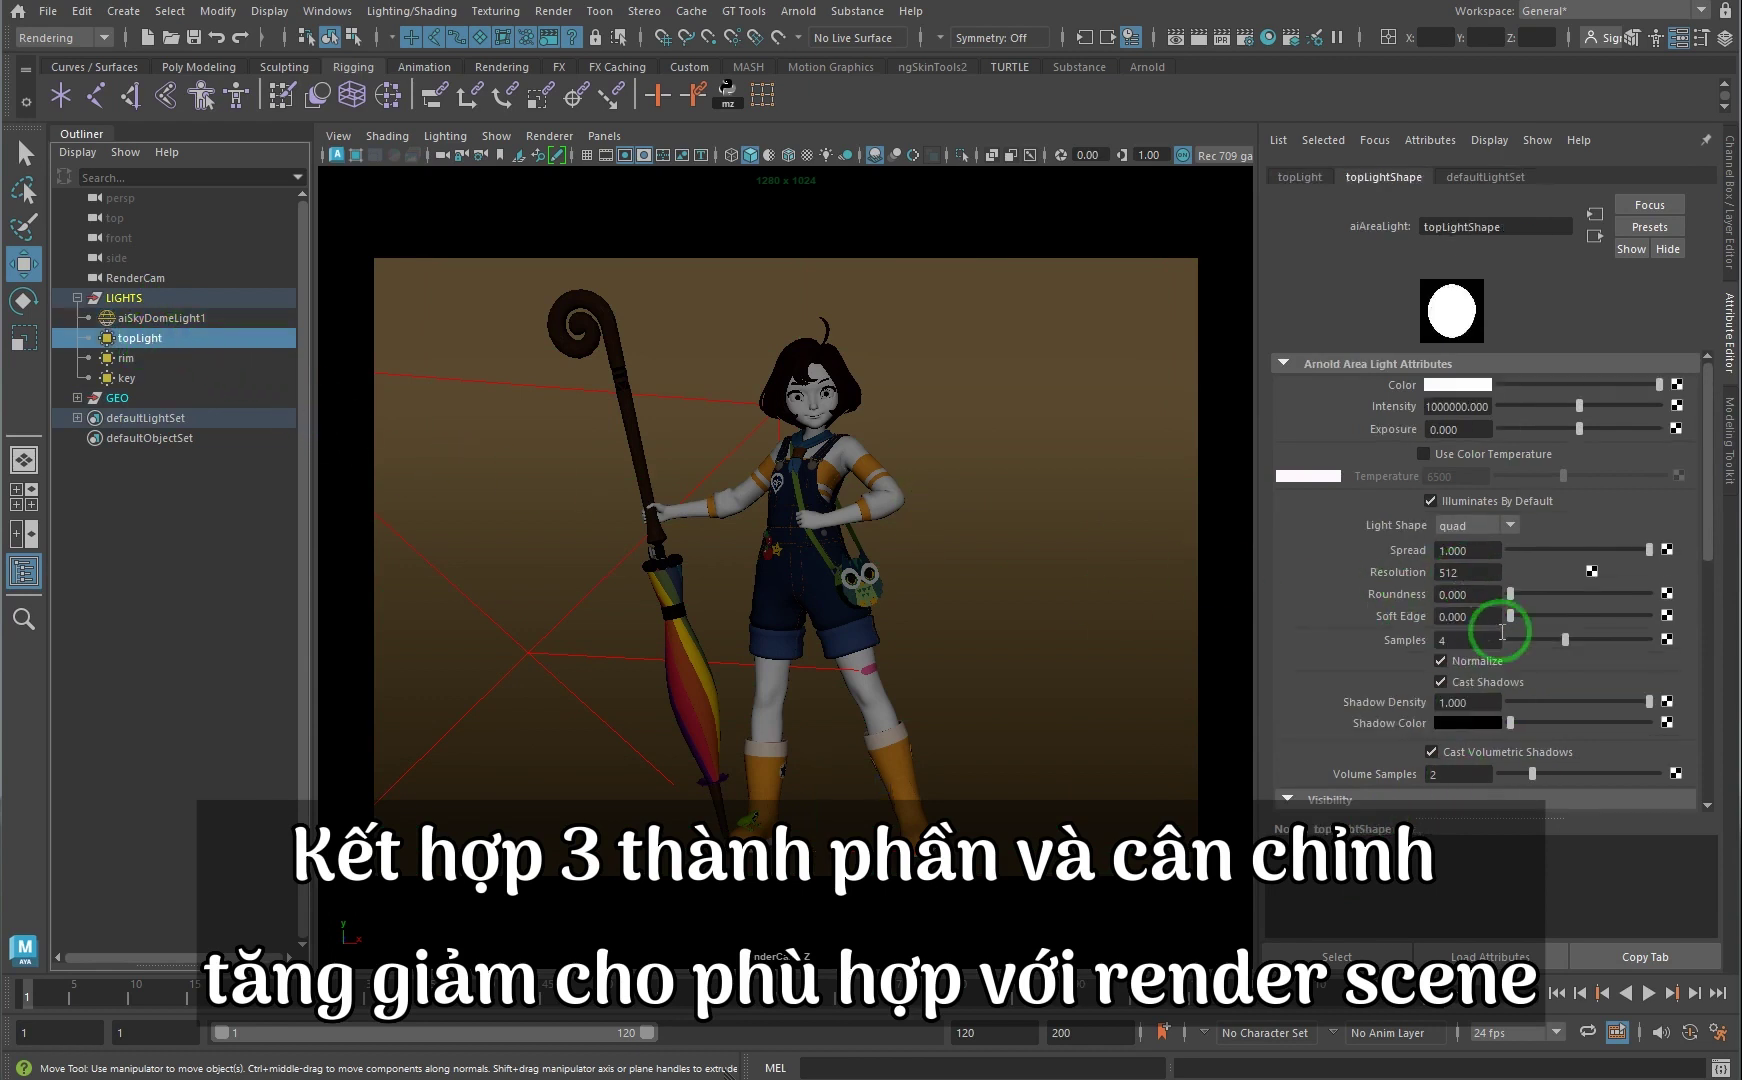
click(1467, 640)
text(3)
click(126, 358)
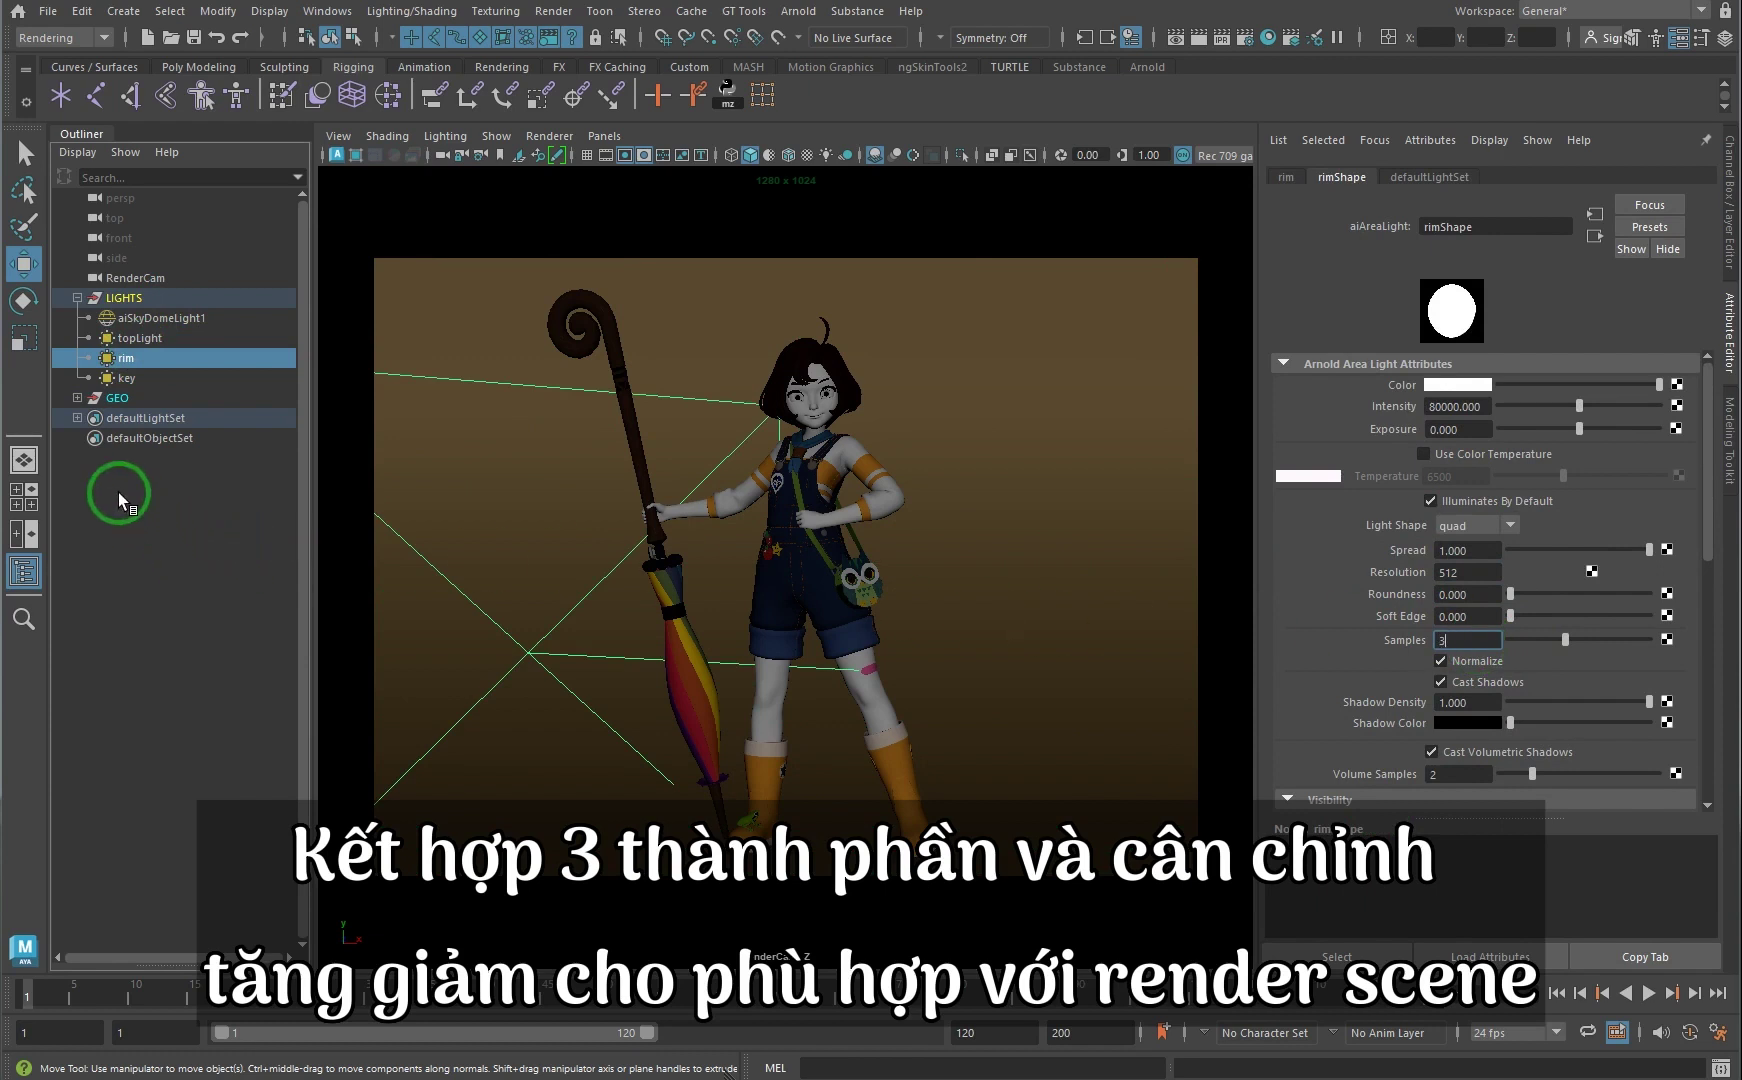
click(126, 378)
click(1467, 640)
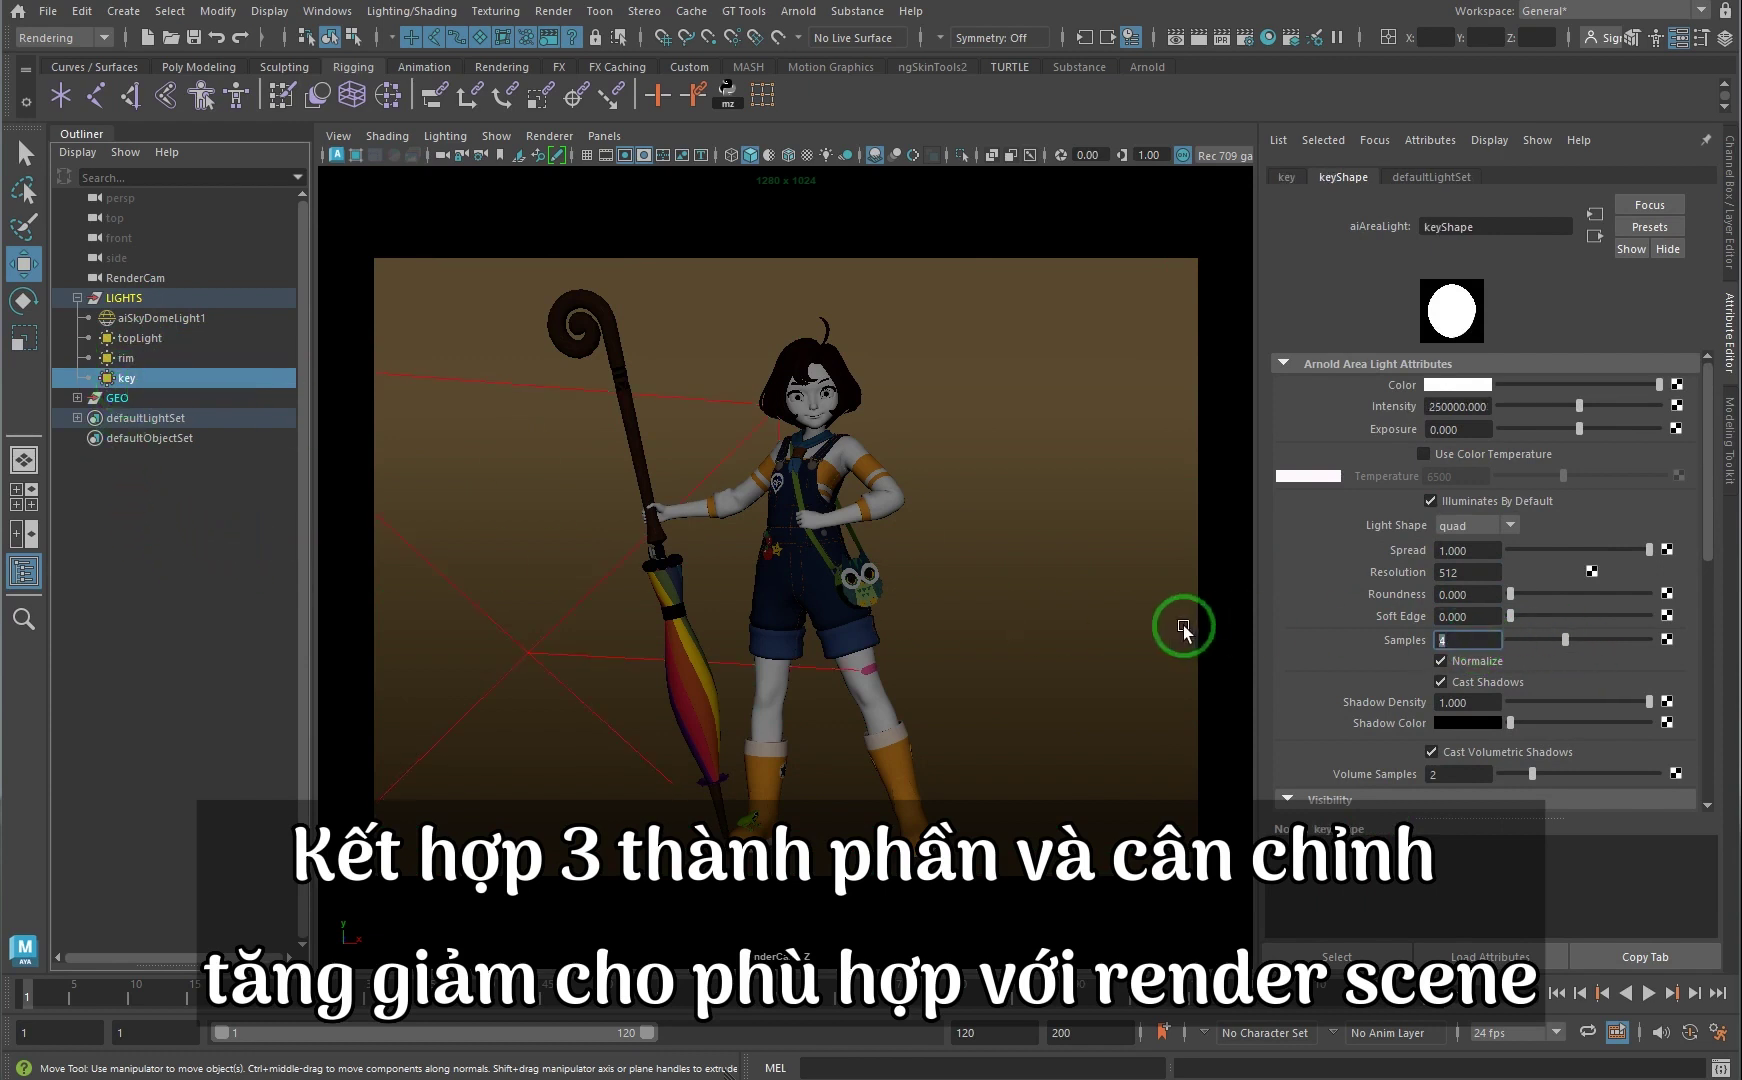
text(3)
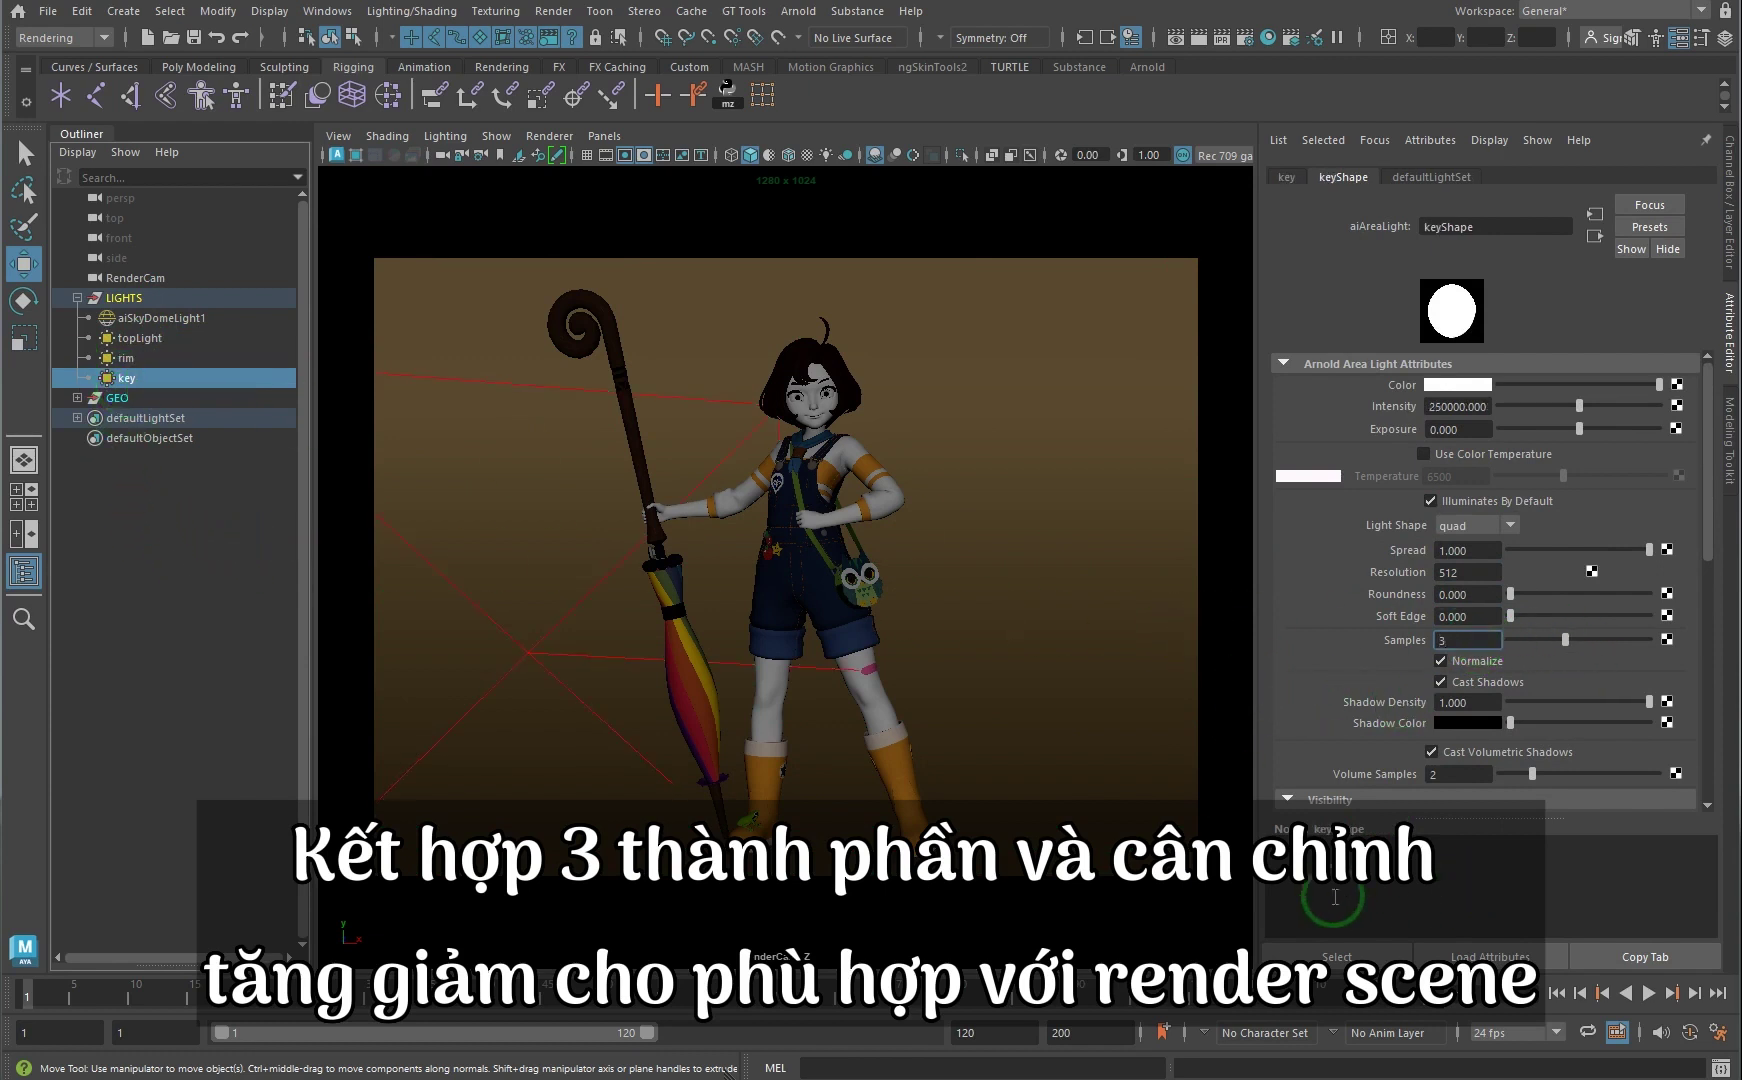
click(1212, 917)
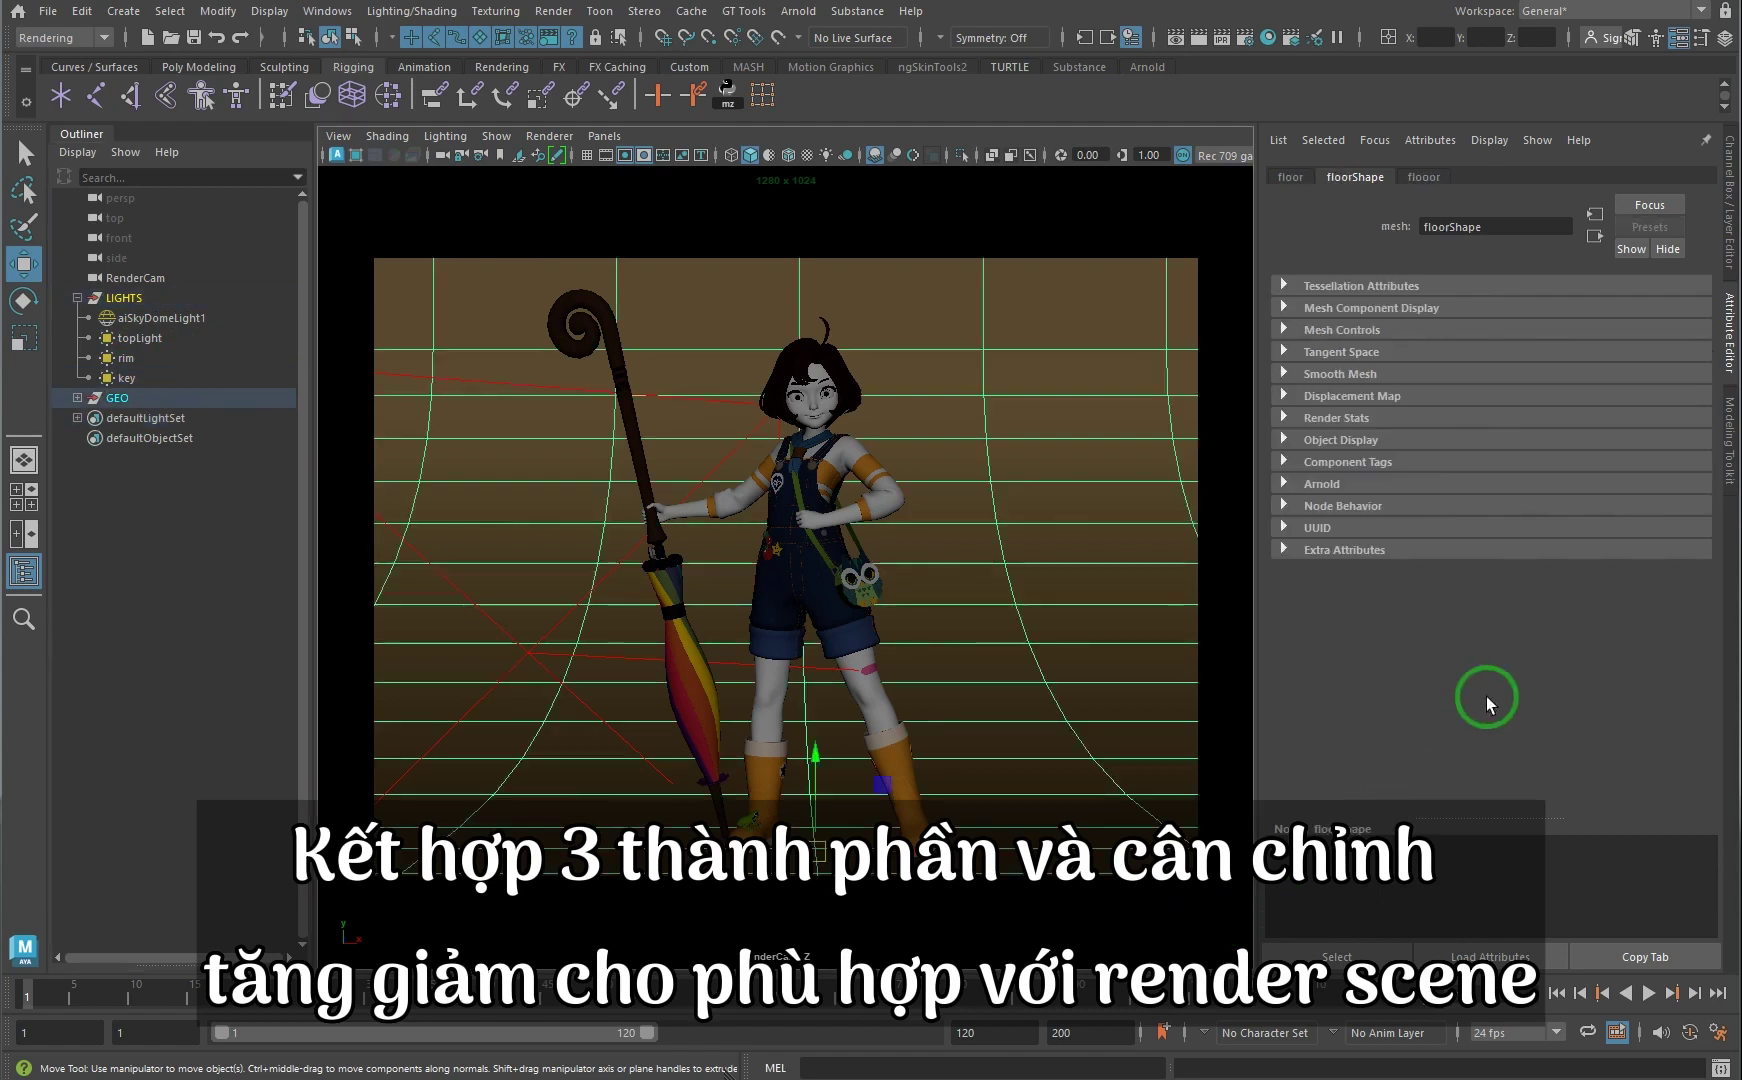
click(133, 278)
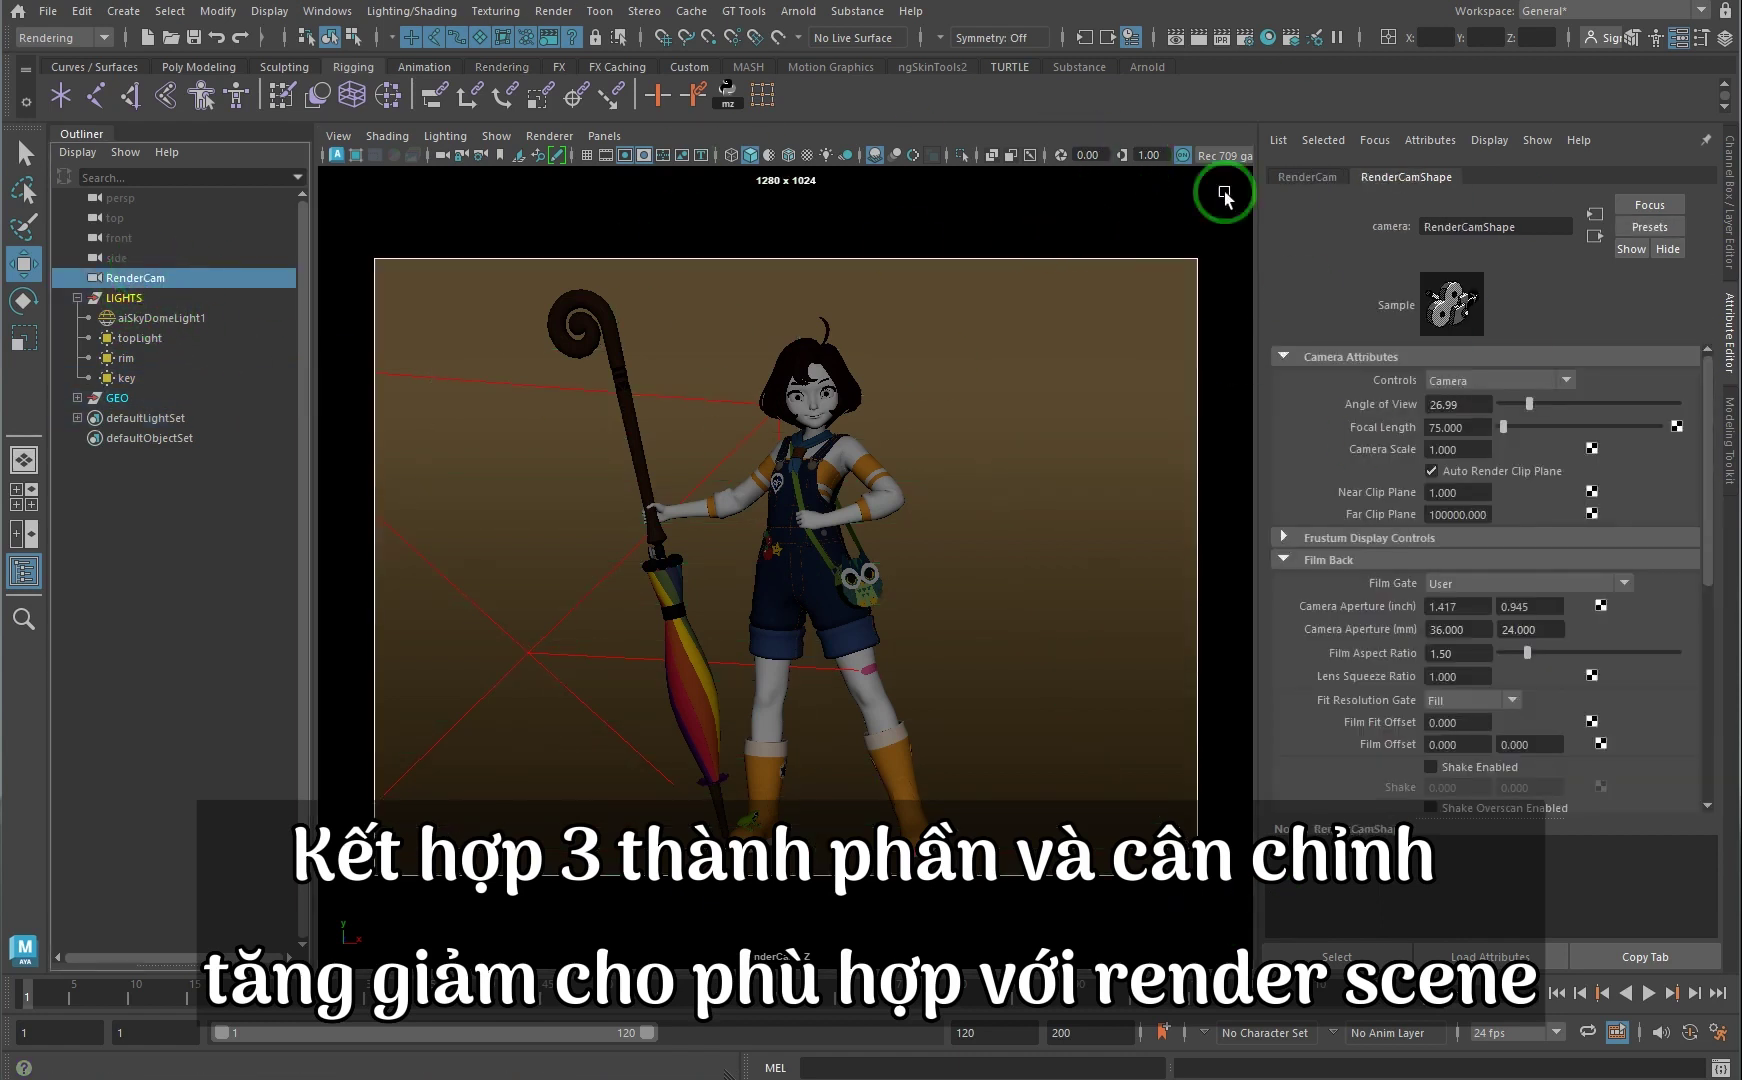
Step: Re-render the scene with Arnold and show the RenderView post-processing panel
click(1244, 37)
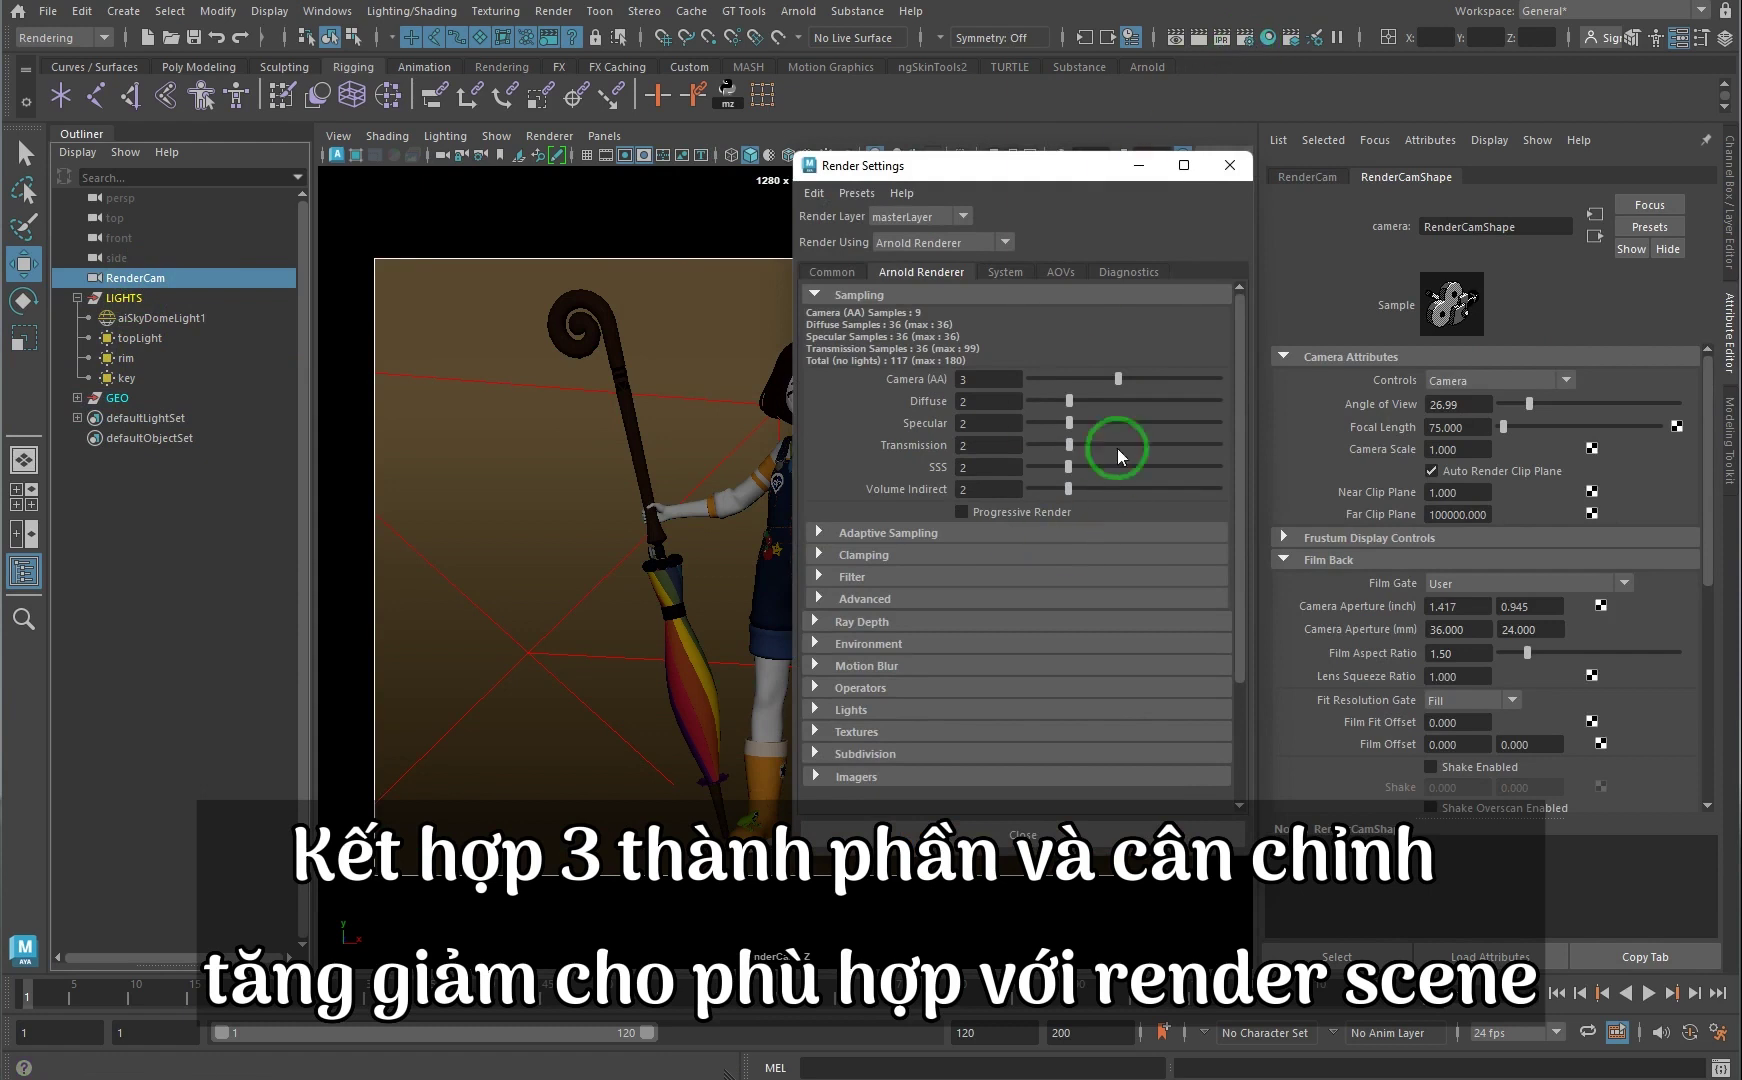
click(1230, 165)
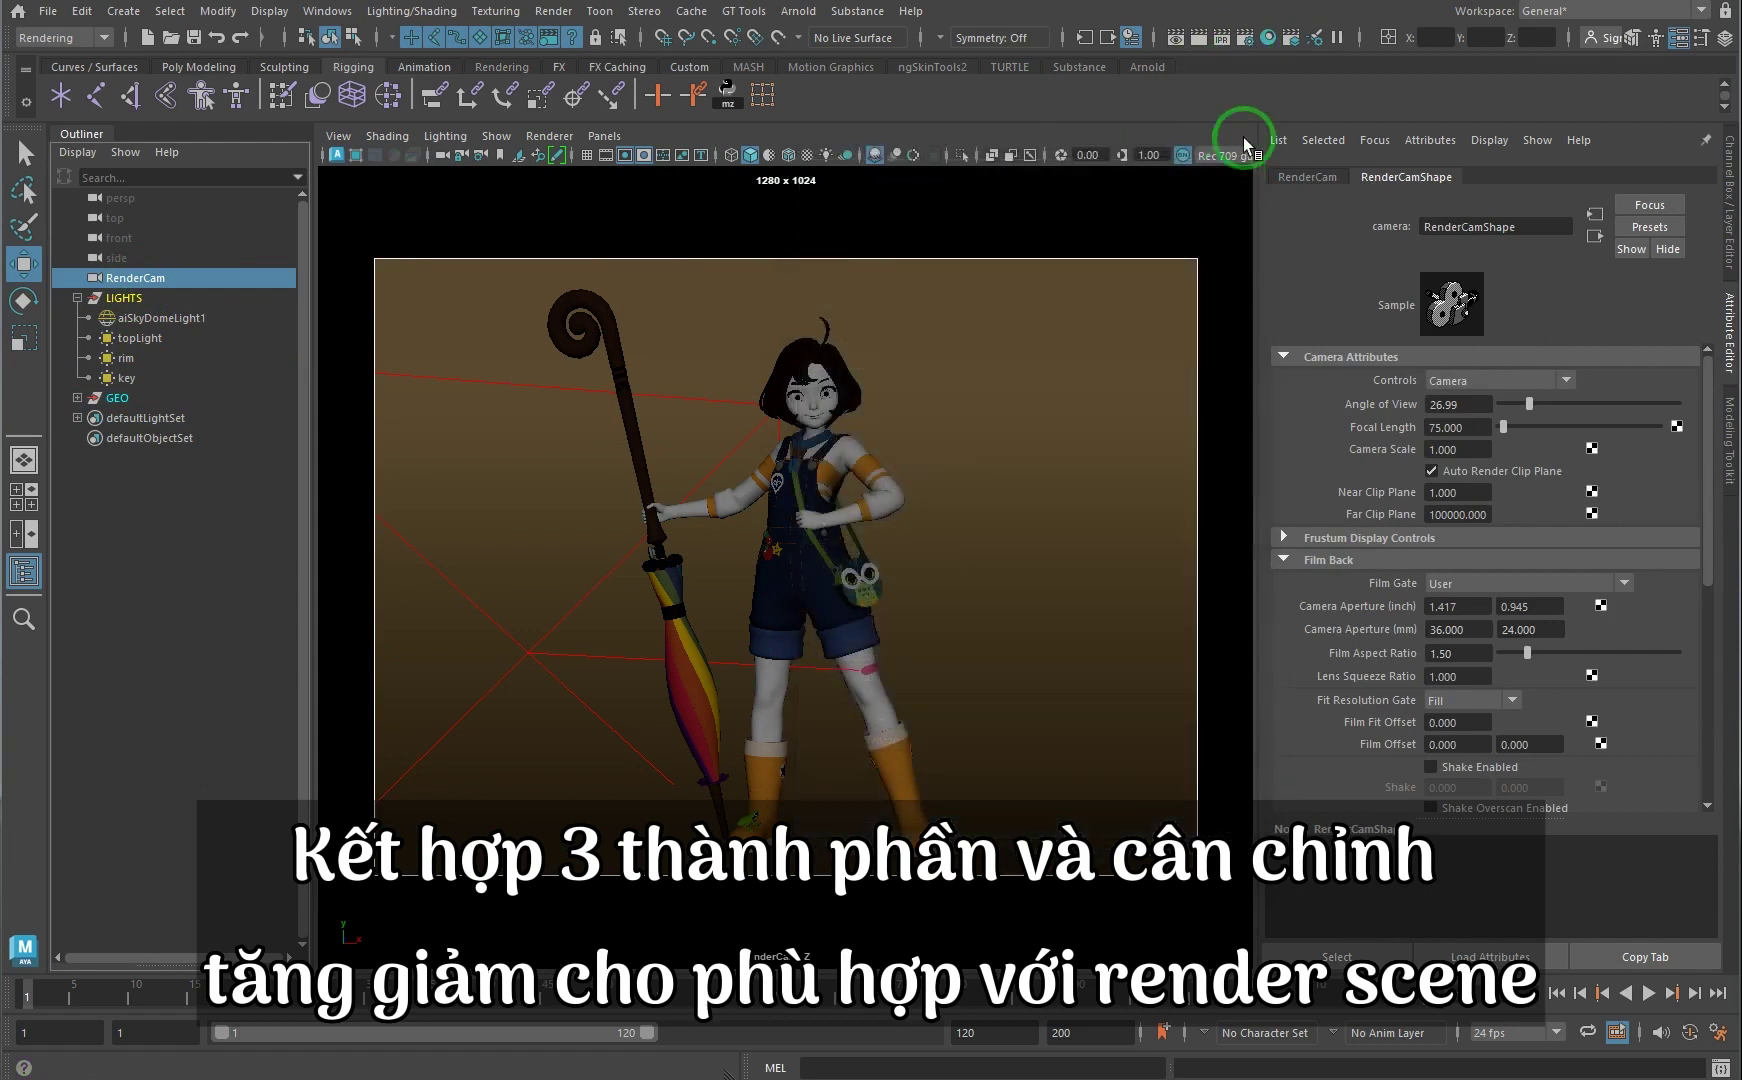
click(798, 11)
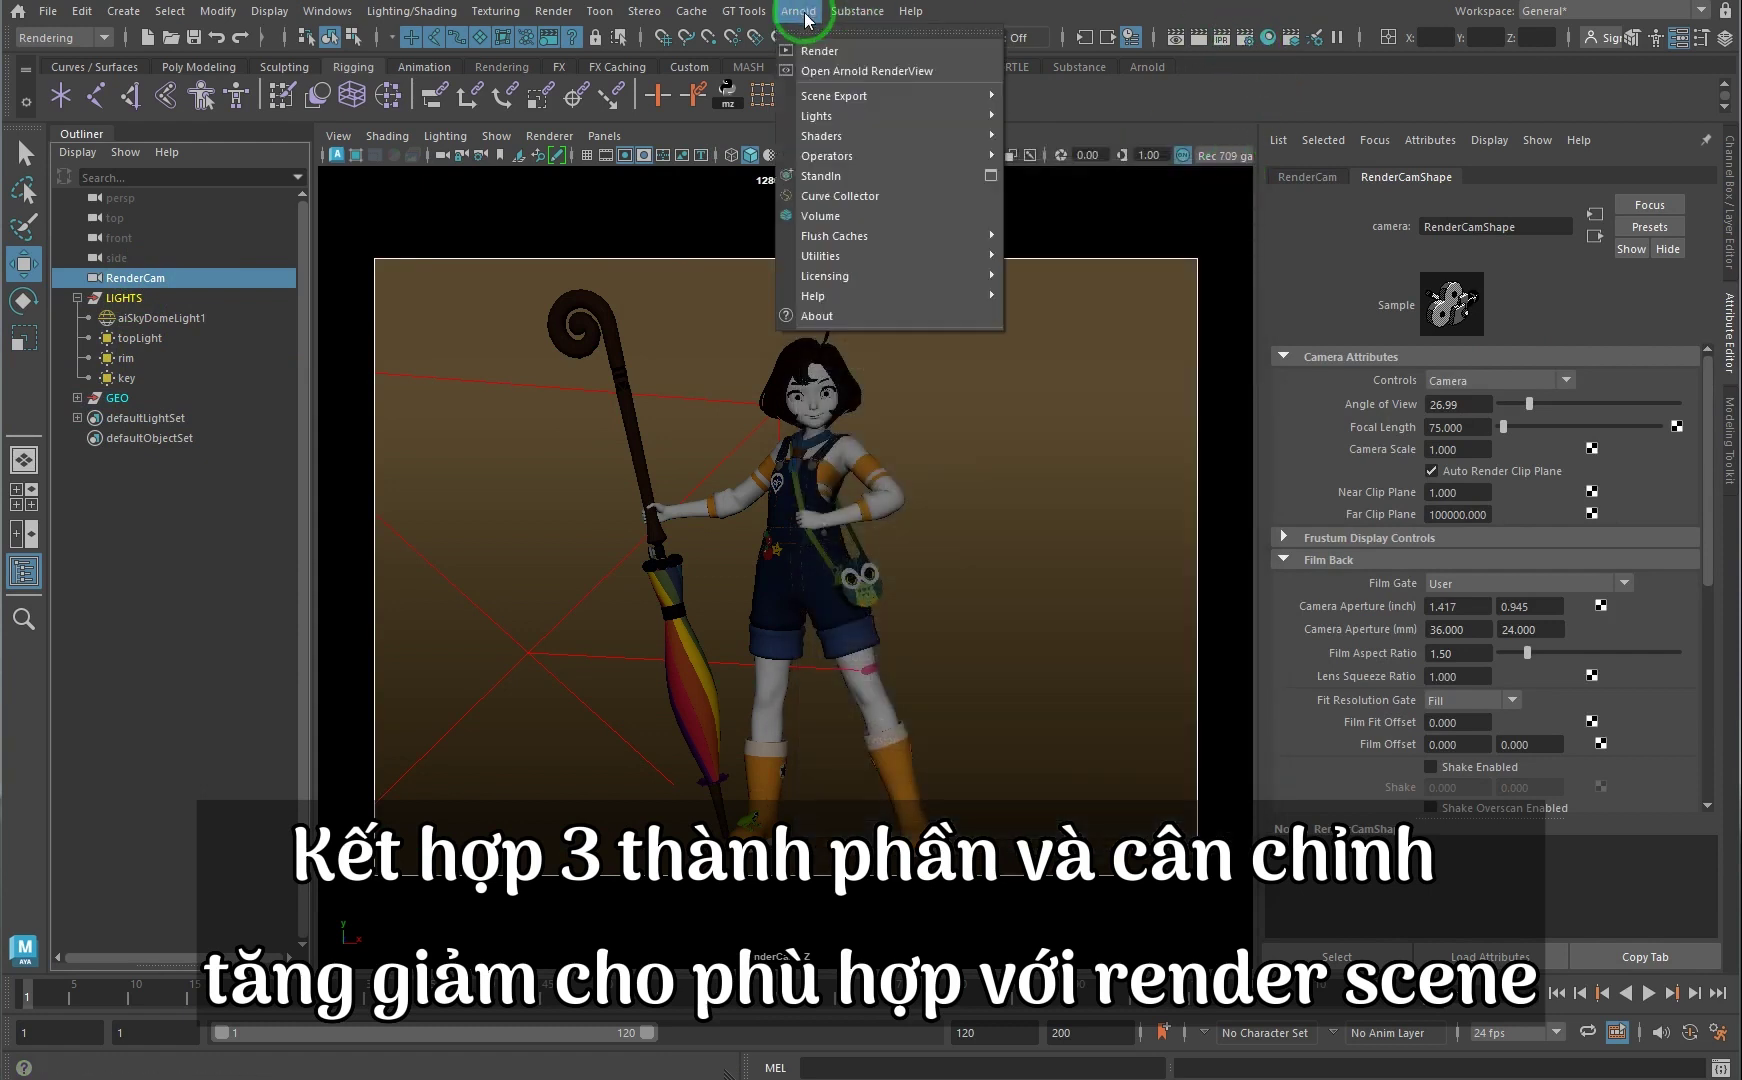
click(836, 52)
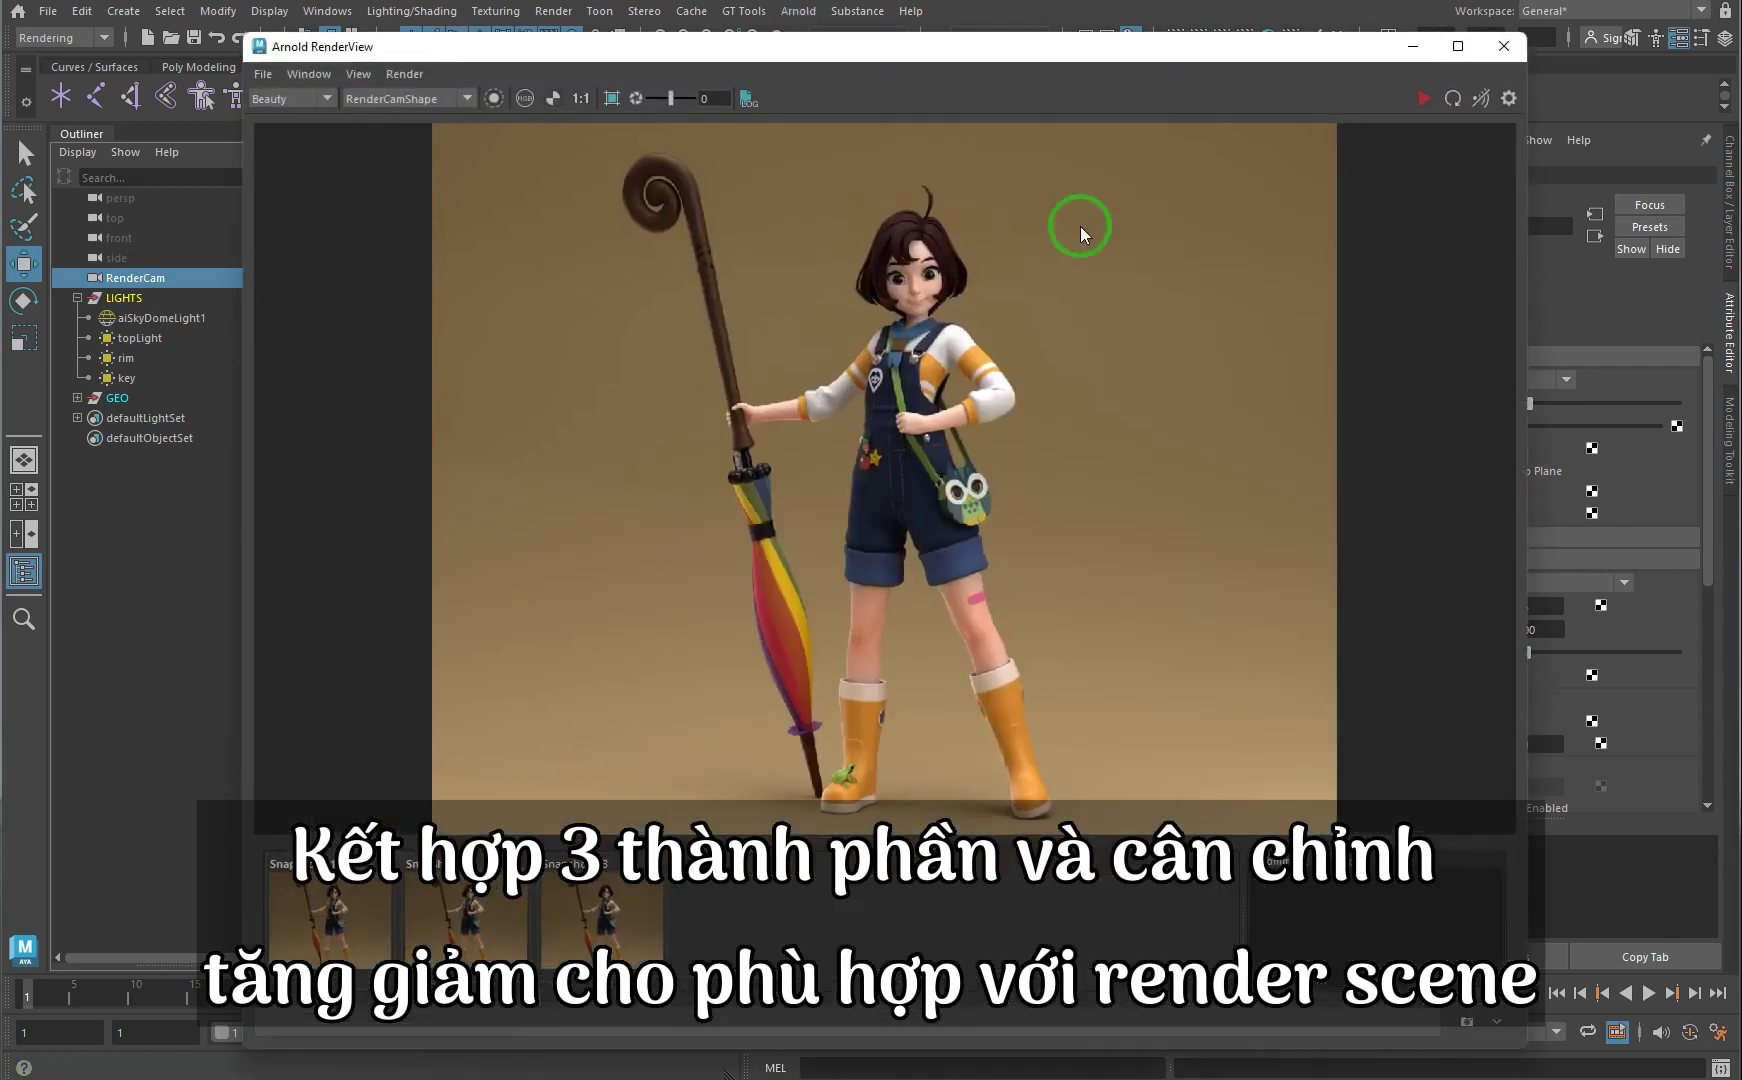
click(1509, 98)
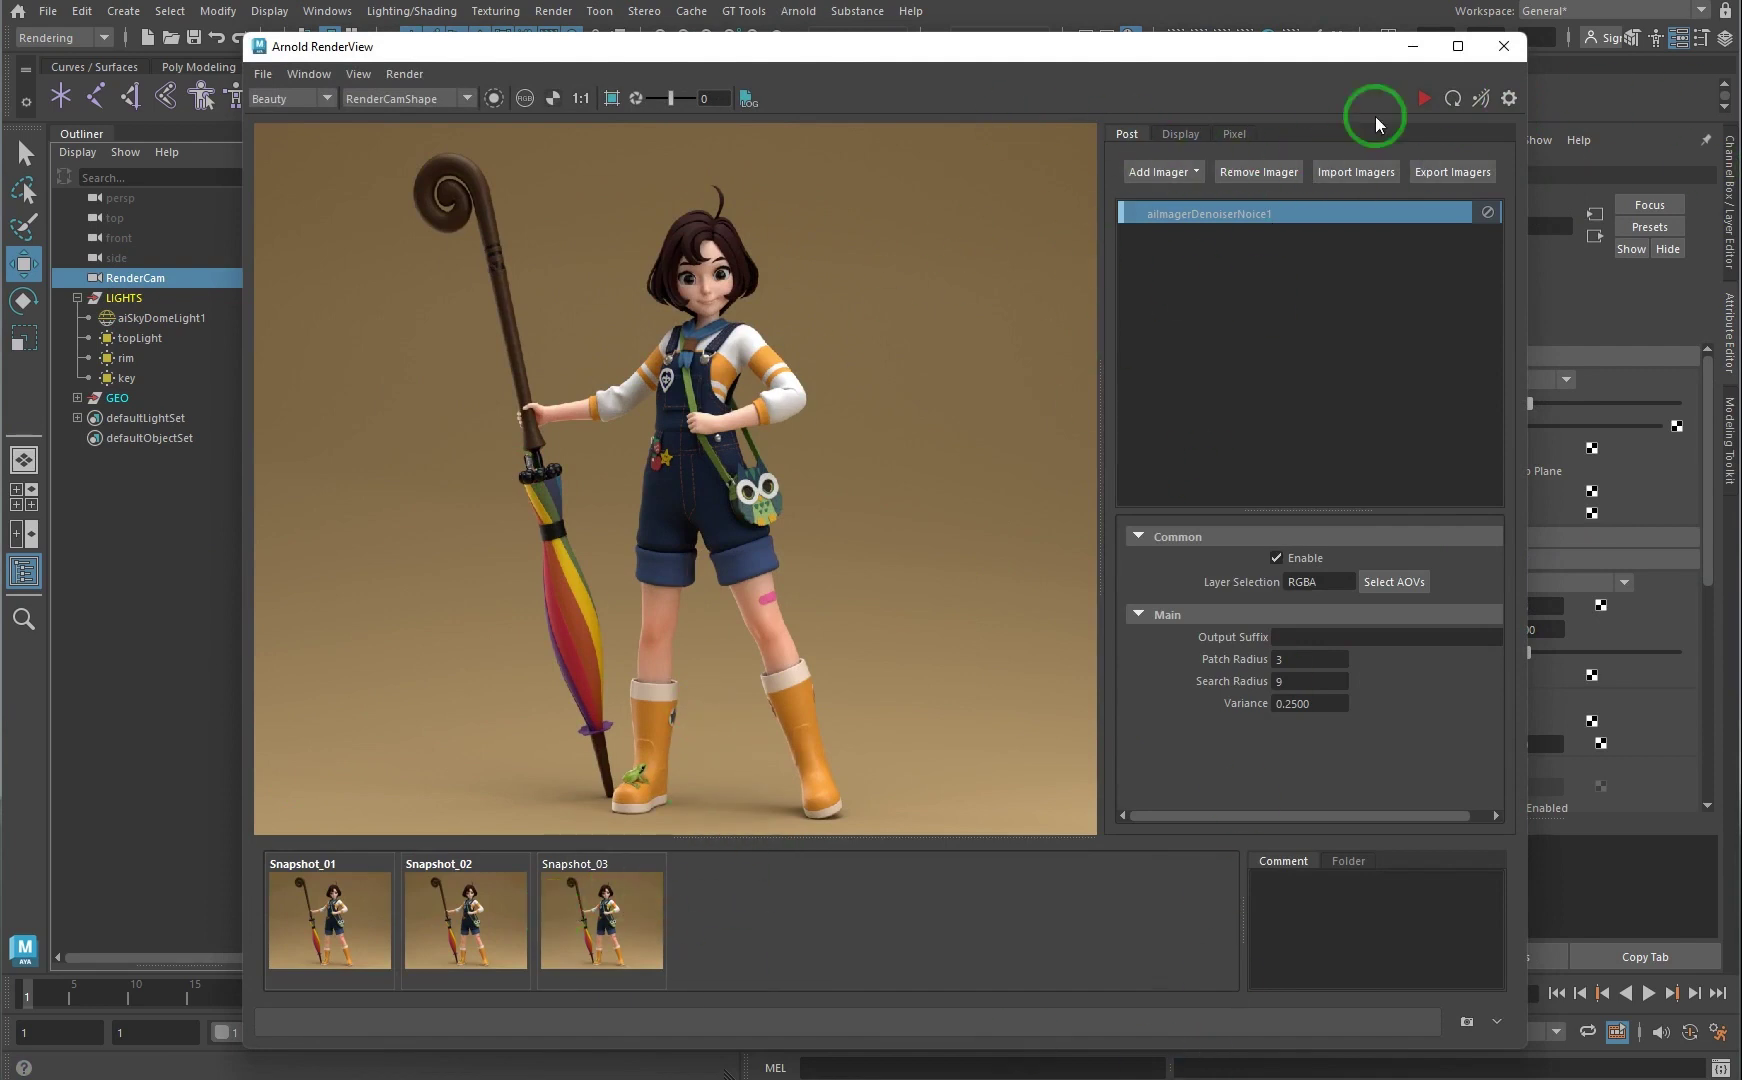
Step: Delete the old snapshots Snapshot_01, Snapshot_02 and Snapshot_03
click(612, 925)
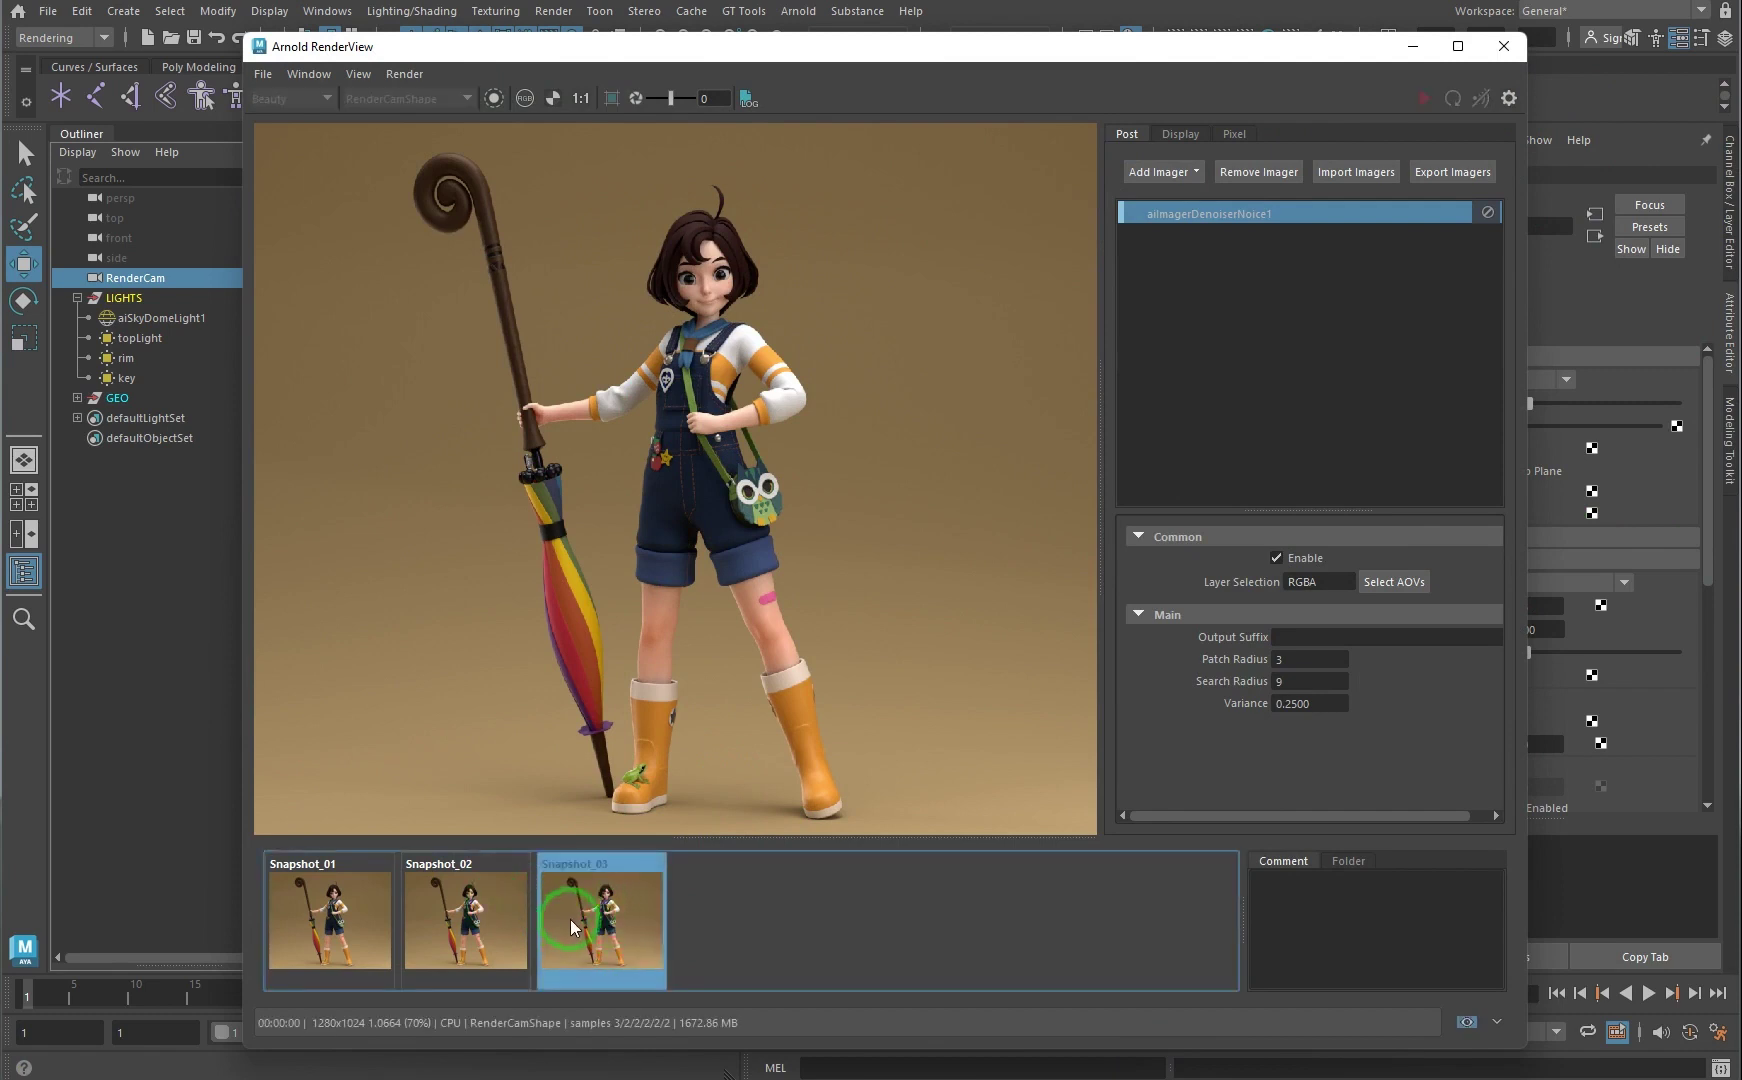
key(Delete)
click(474, 930)
key(Delete)
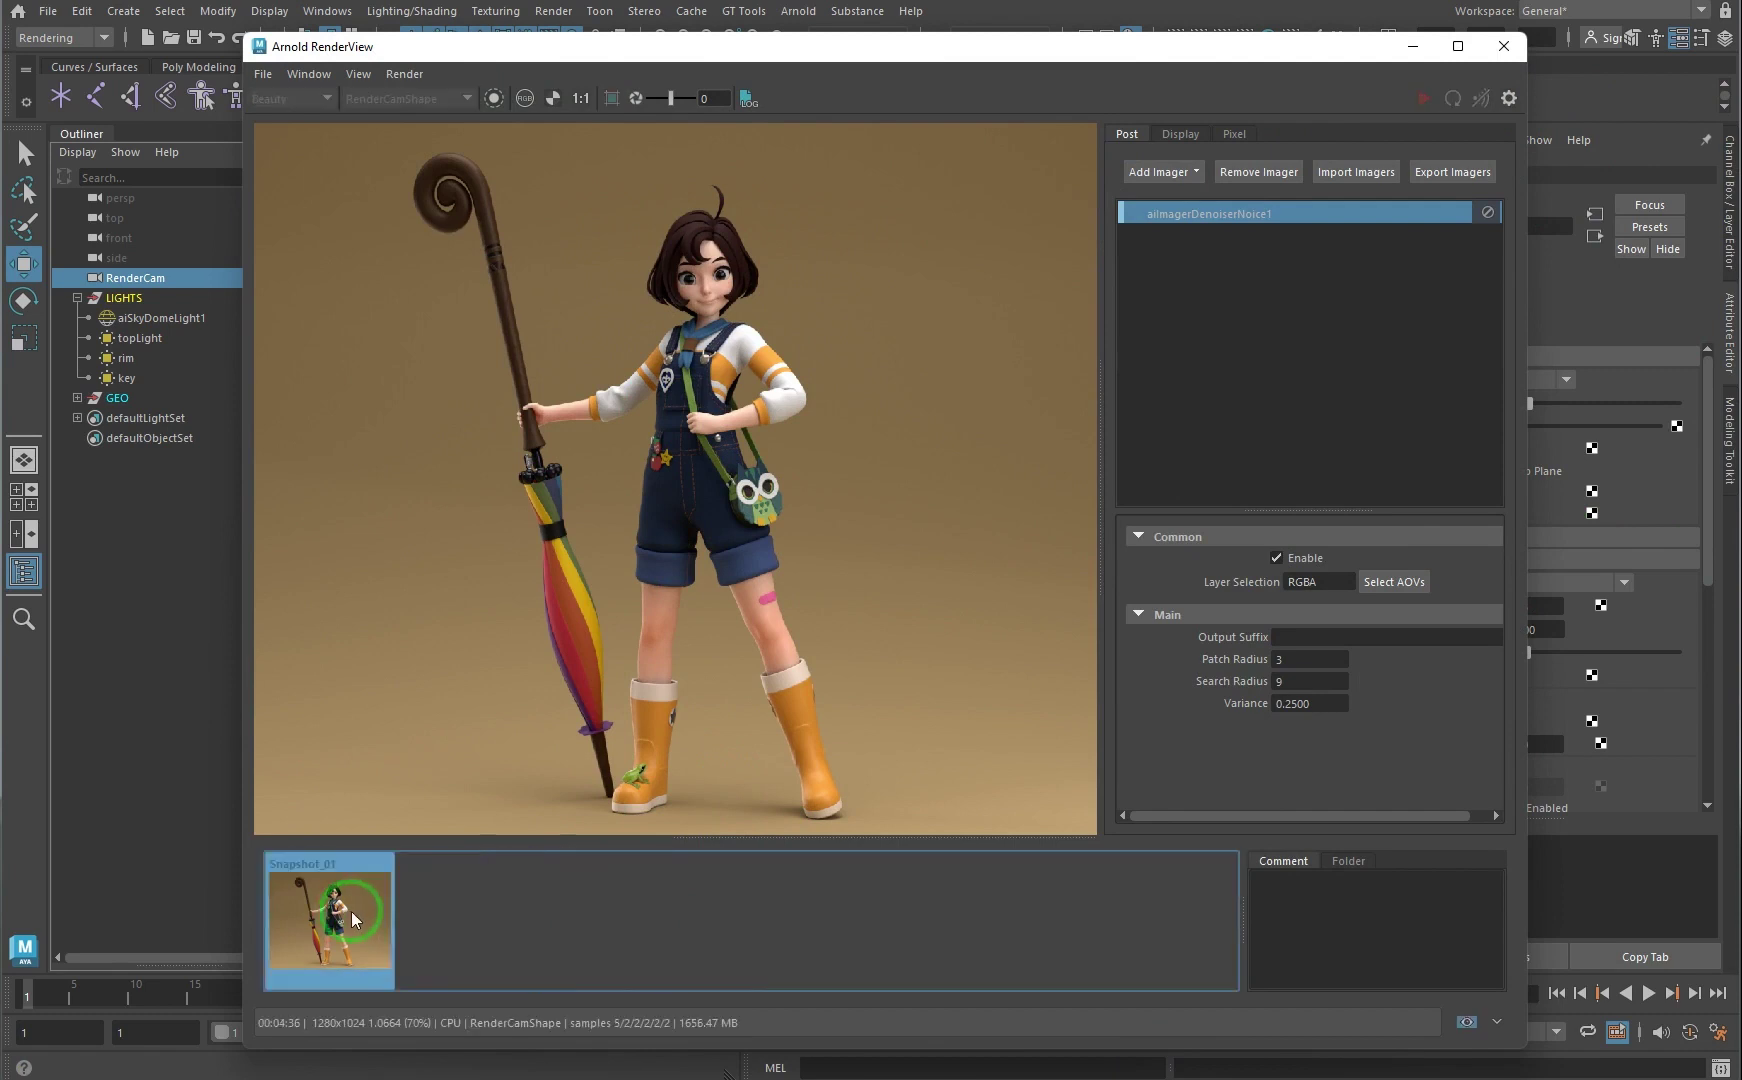
click(372, 905)
click(380, 890)
key(Delete)
click(625, 776)
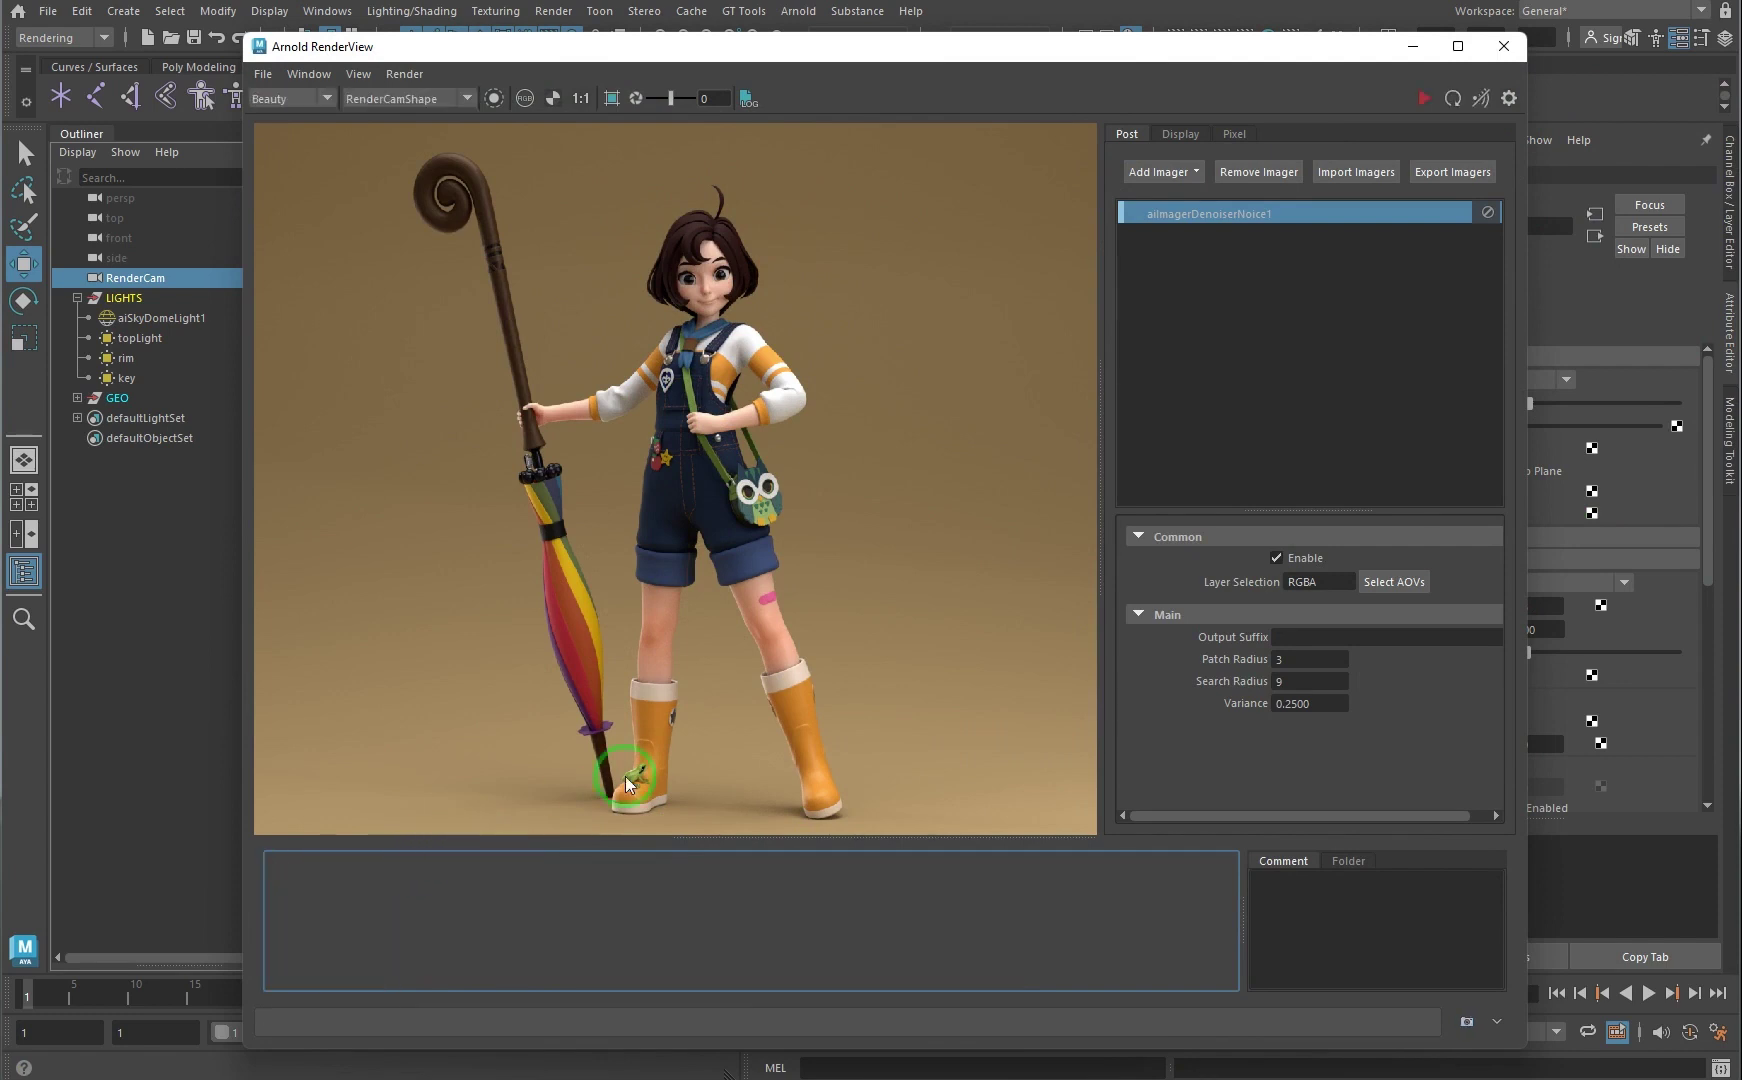
Step: Keep the Noice denoiser imager in the imager list and close the render preview
click(1178, 172)
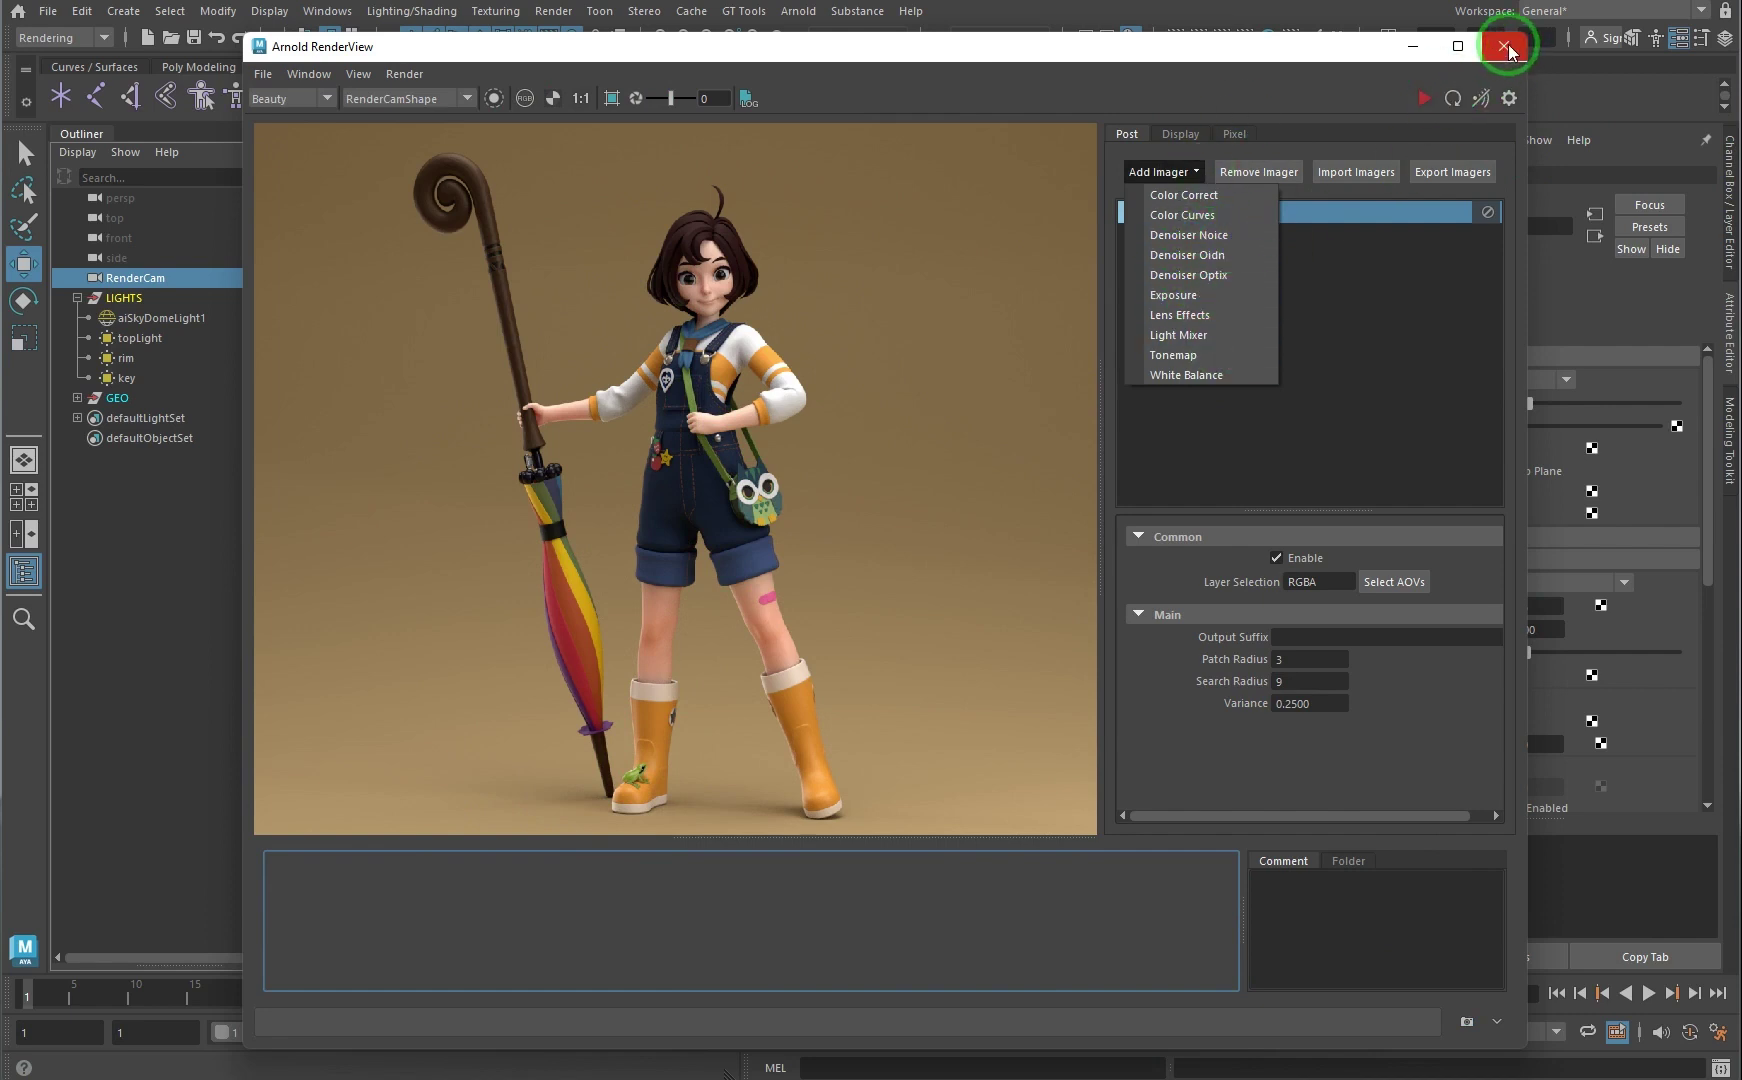
click(1238, 234)
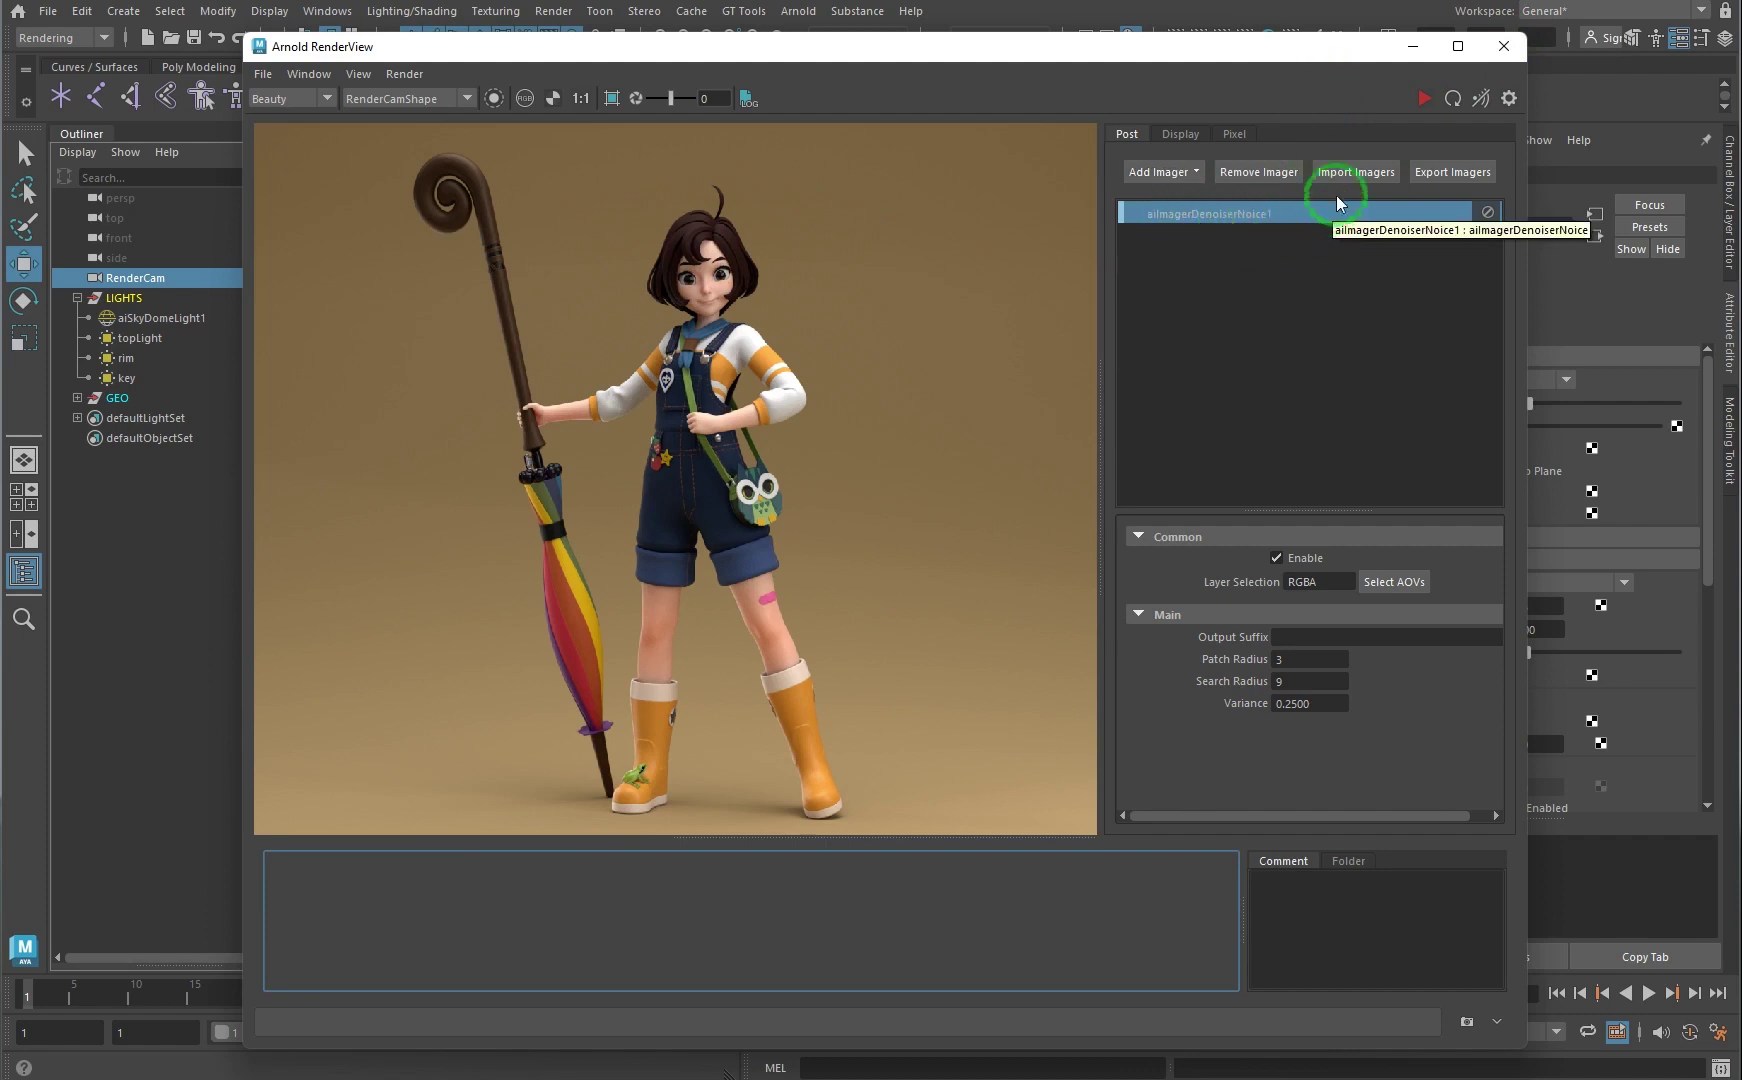
click(1503, 46)
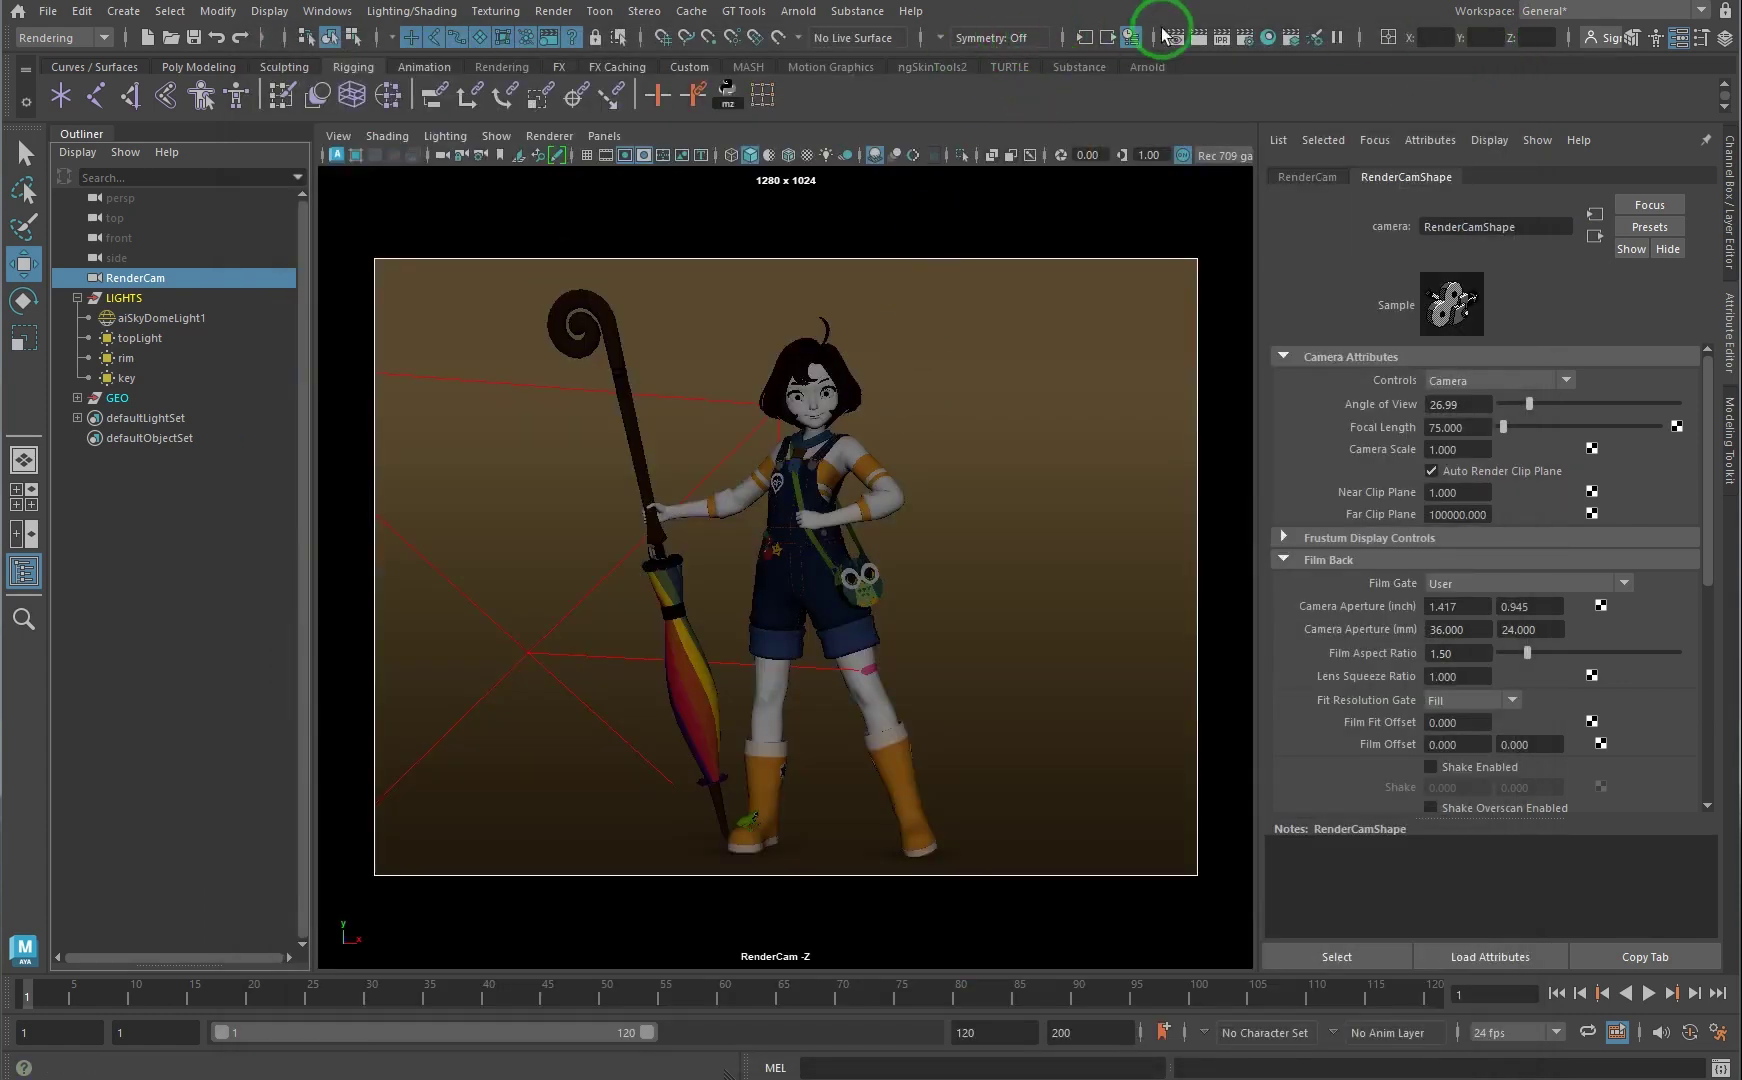
Step: Set the output file name prefix to SOPHIE in the Common render settings
click(1245, 42)
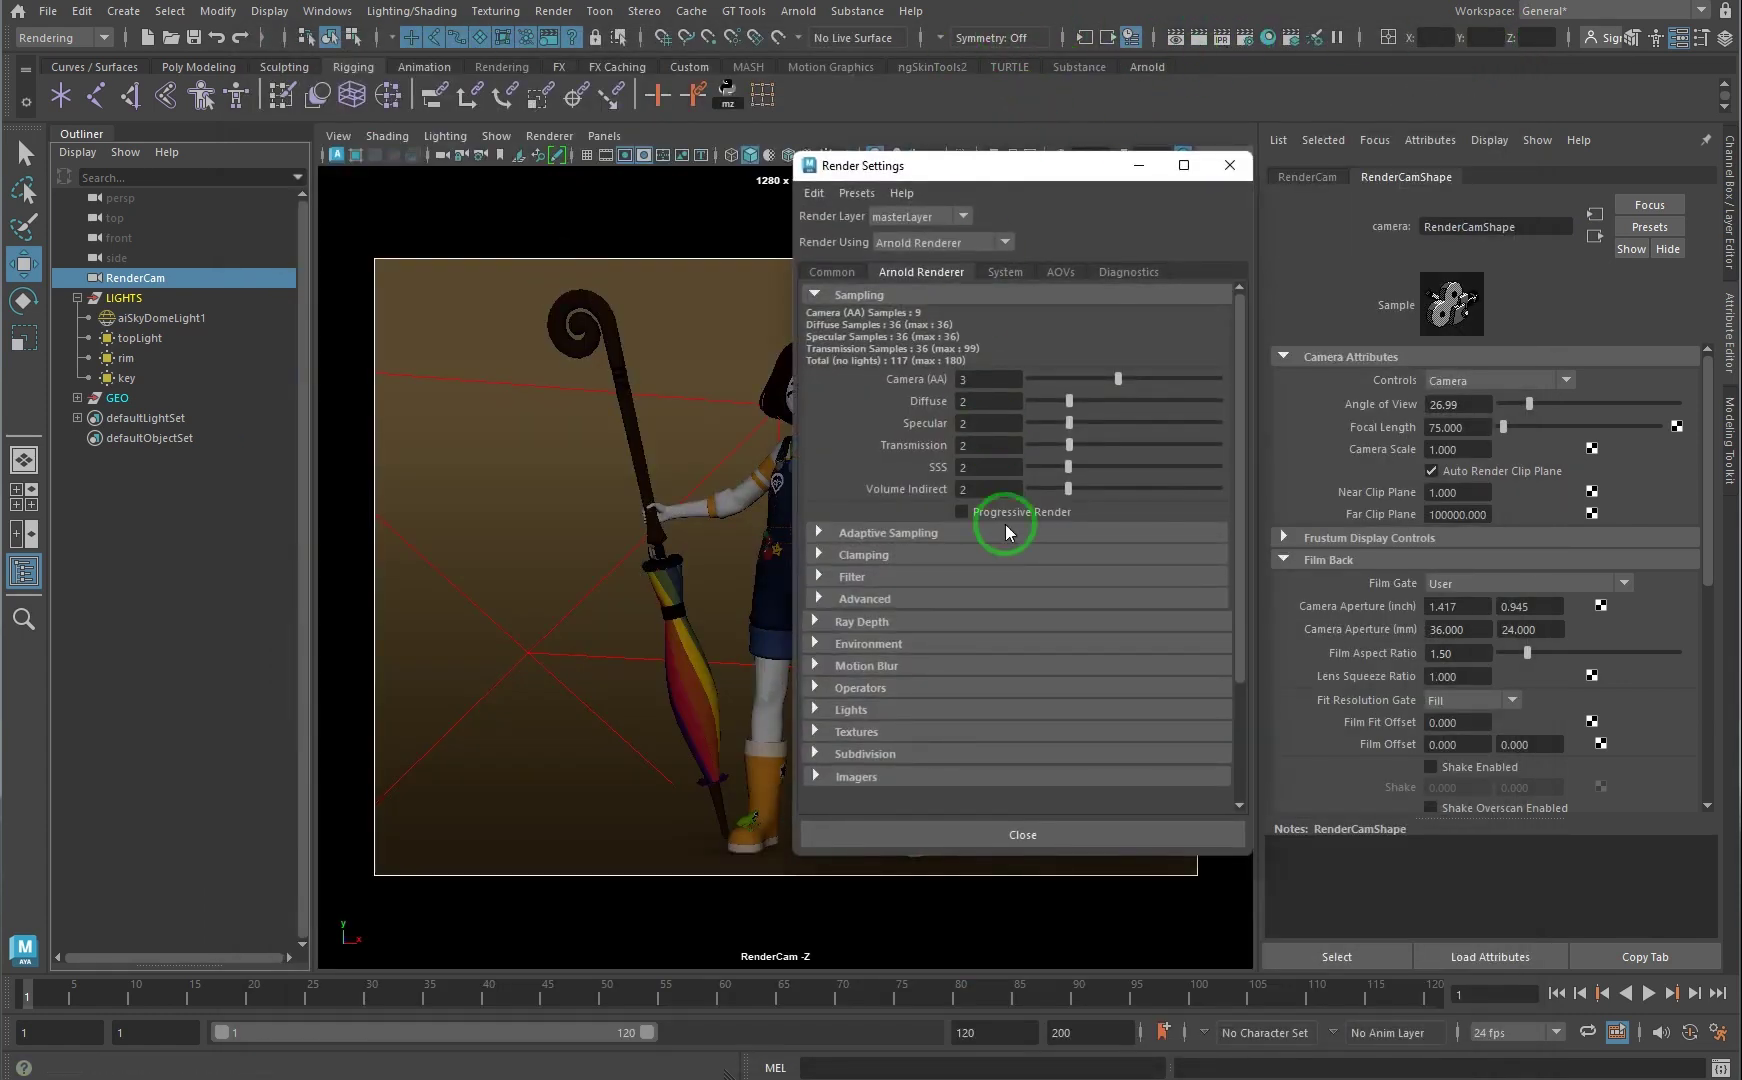
click(840, 272)
click(1121, 376)
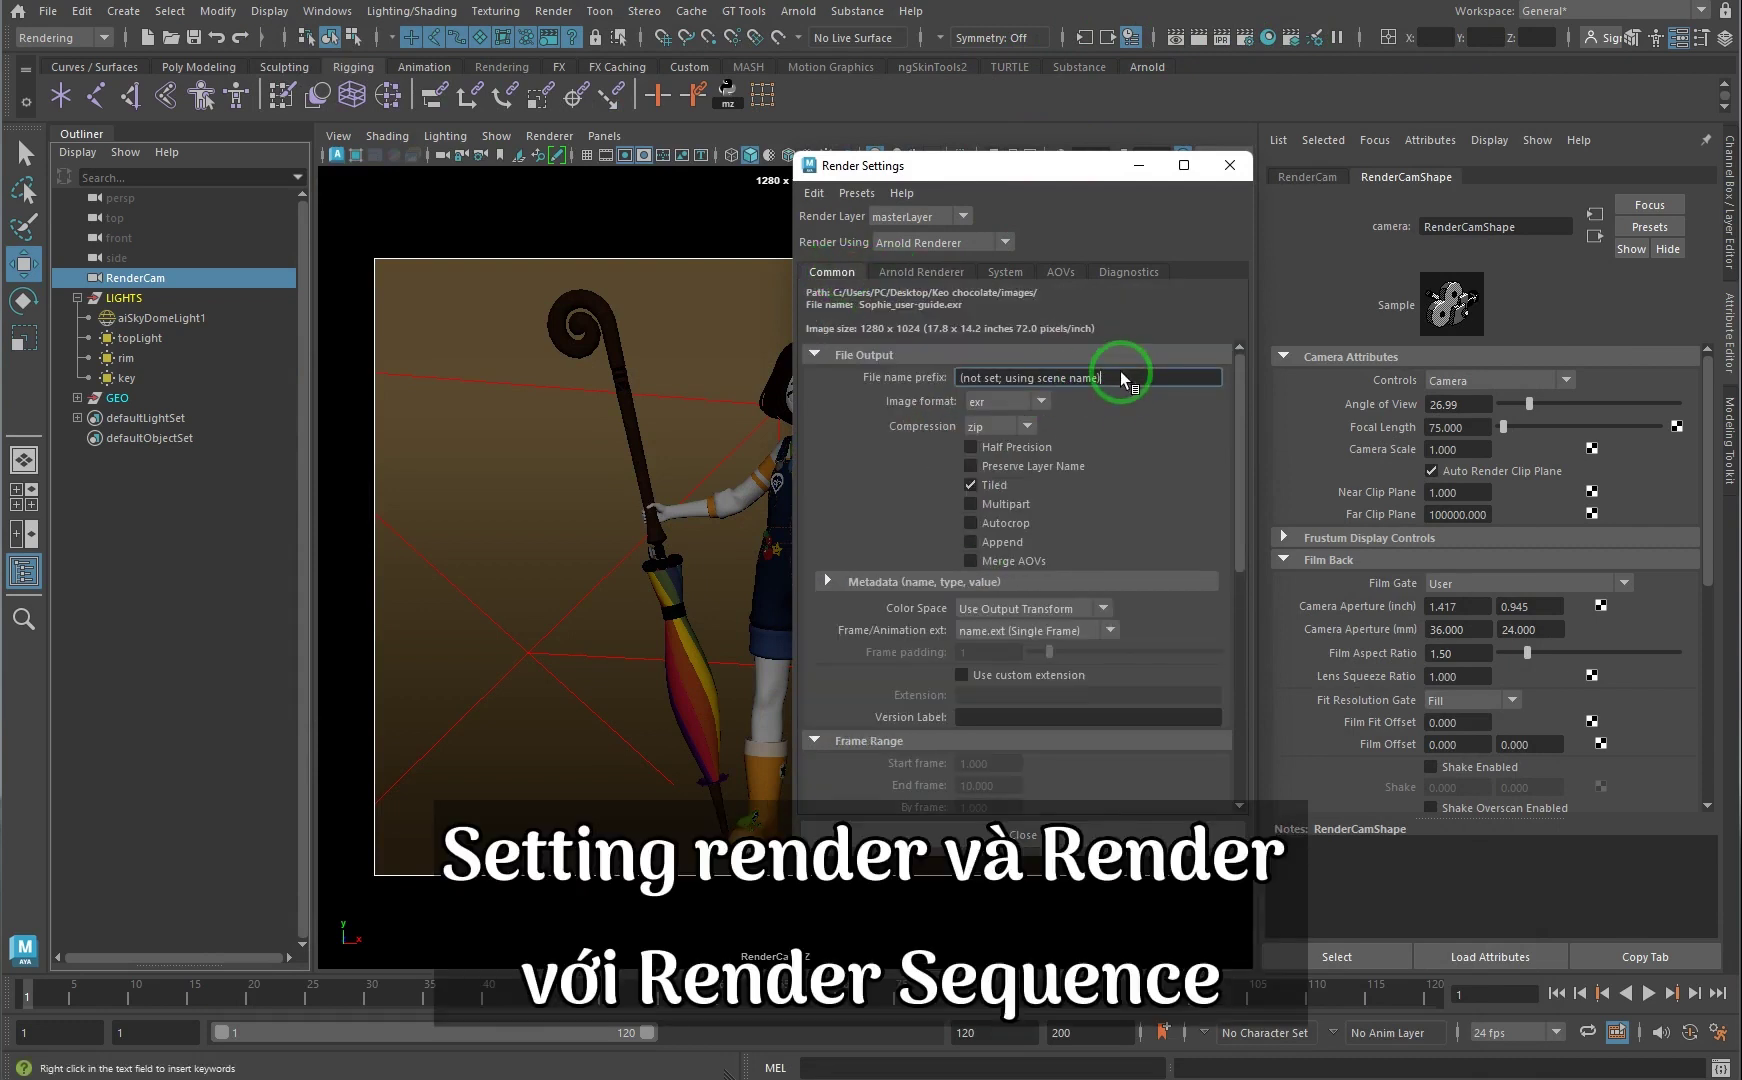
triple_click(1120, 376)
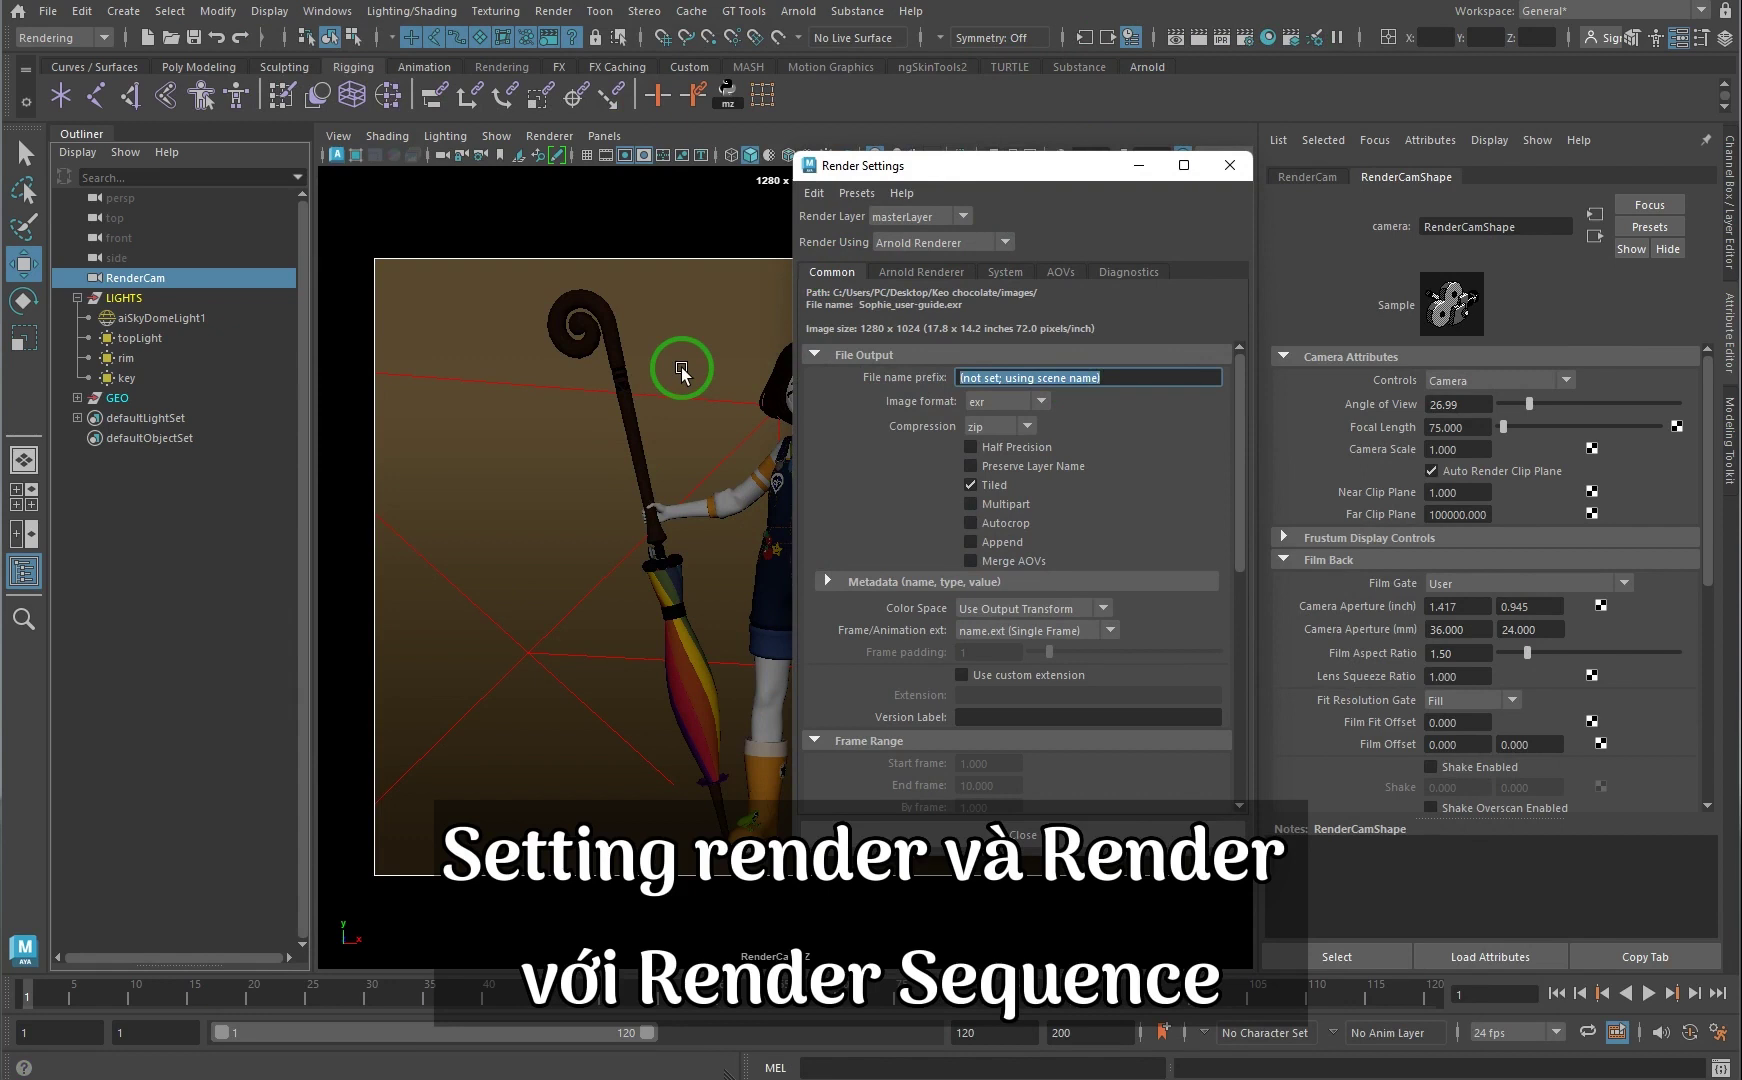
text(SOPHIE)
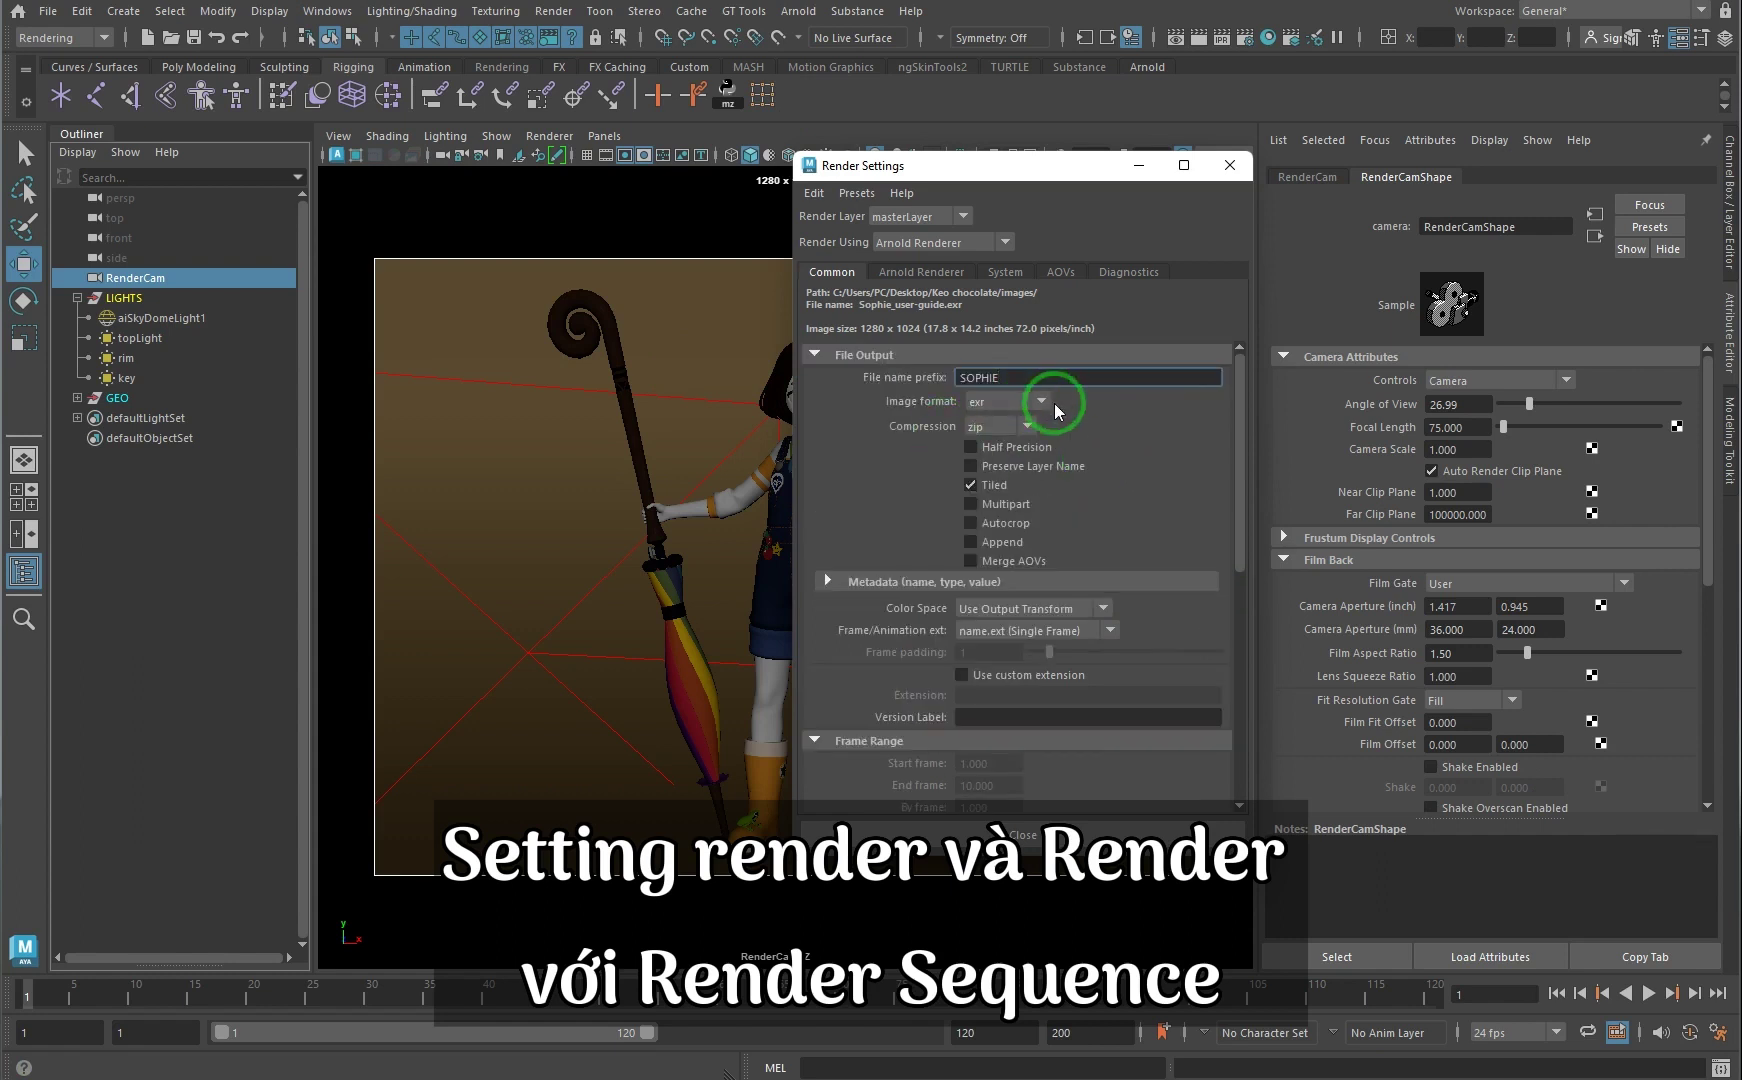
Step: Name frames as name.#.ext and make RenderCam the renderable camera instead of persp
scroll(1042, 660, down, 3)
click(1097, 569)
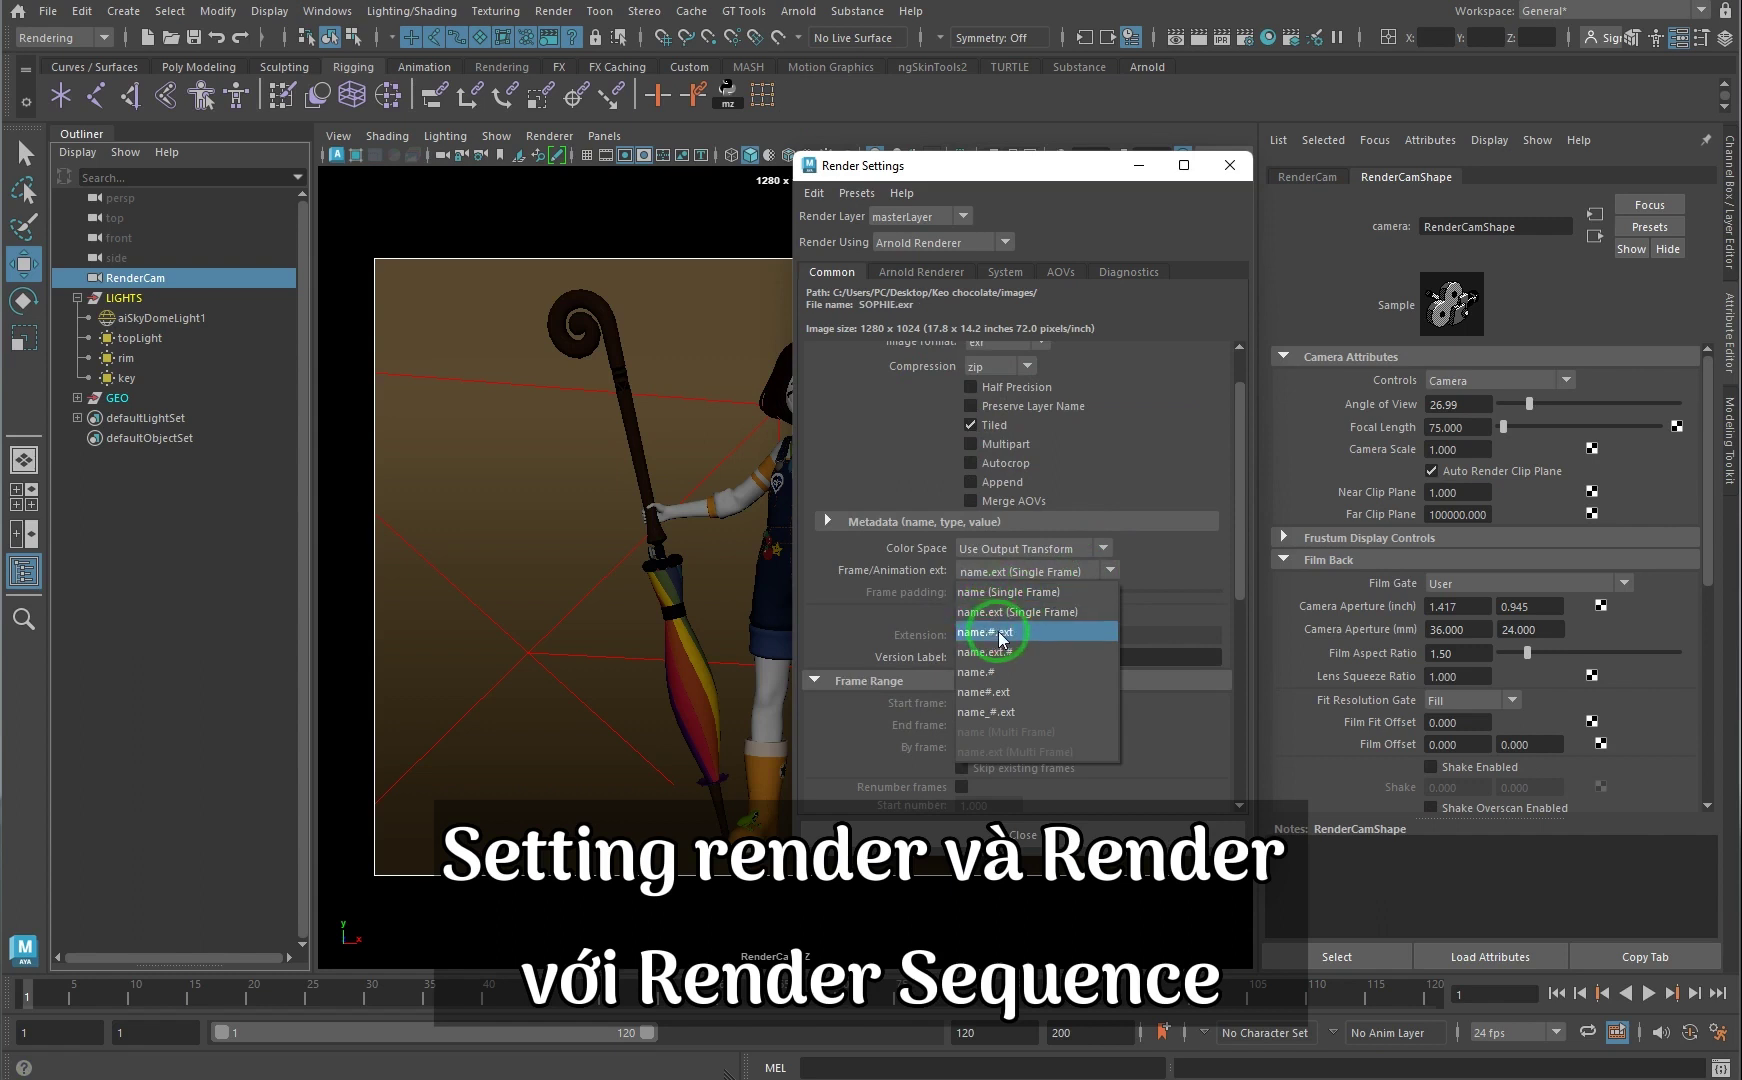
click(1003, 631)
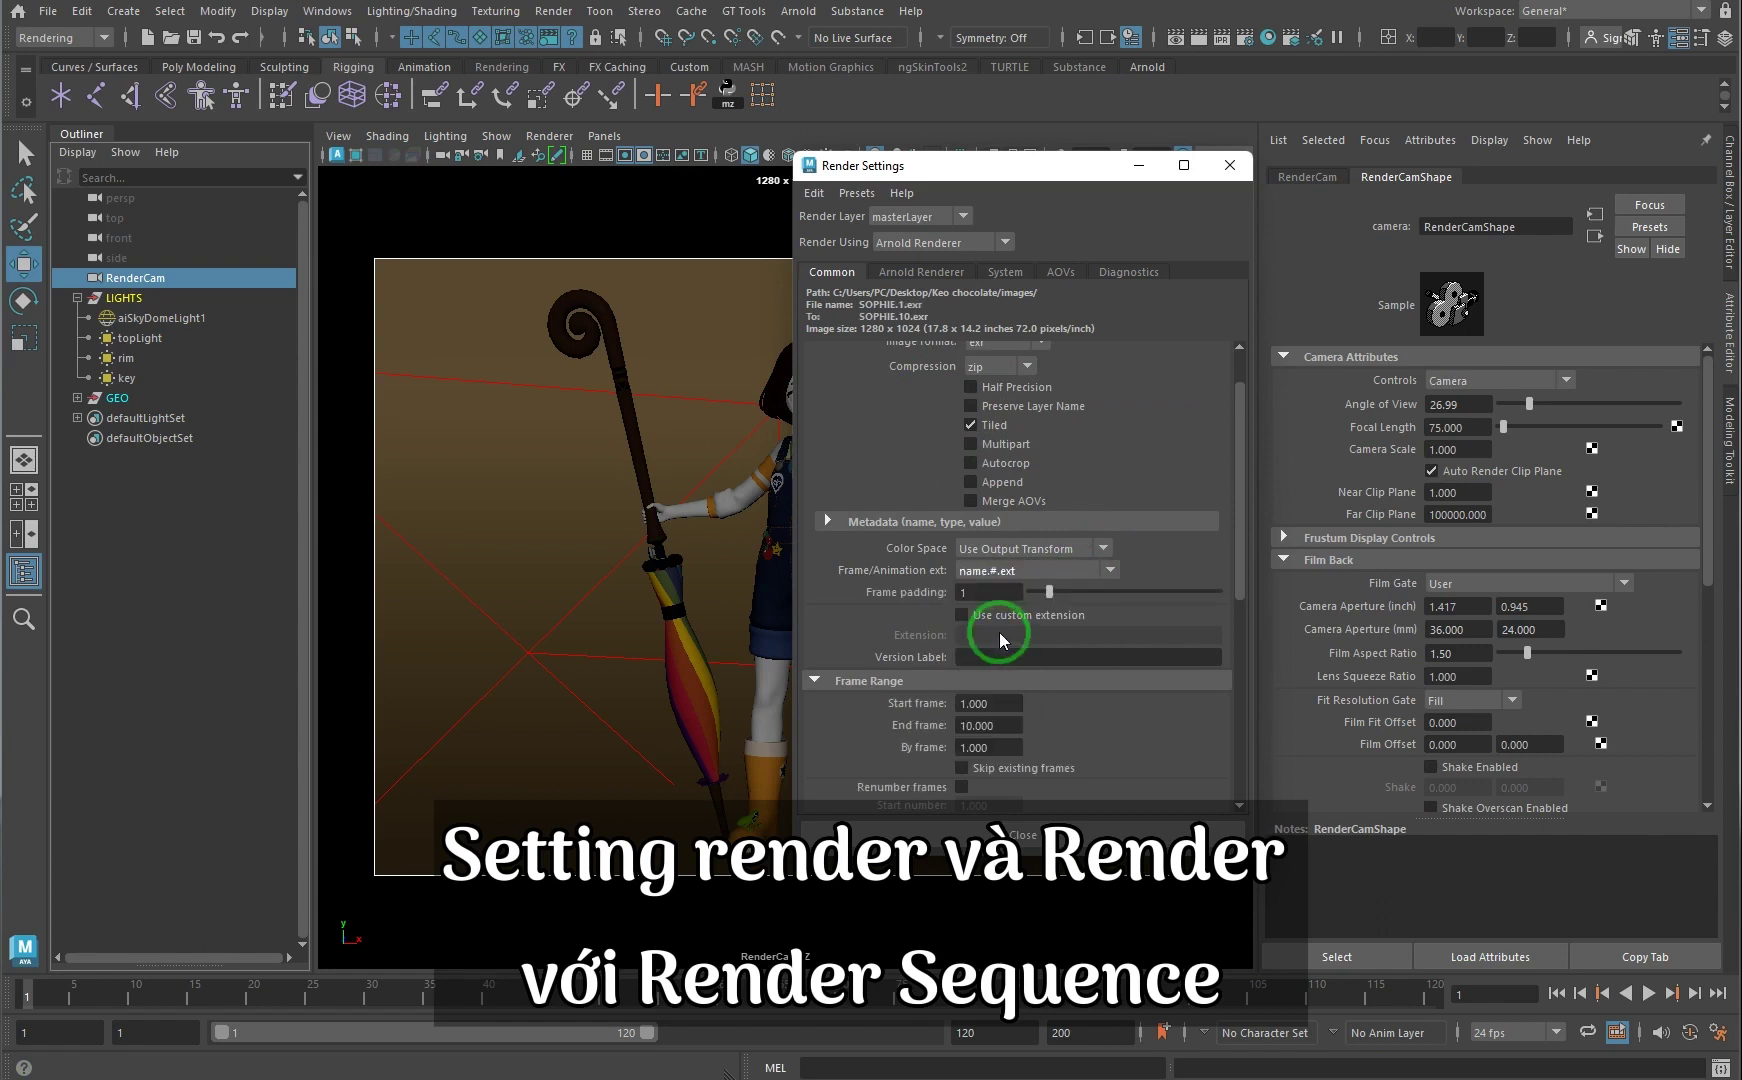
scroll(1128, 731, down, 5)
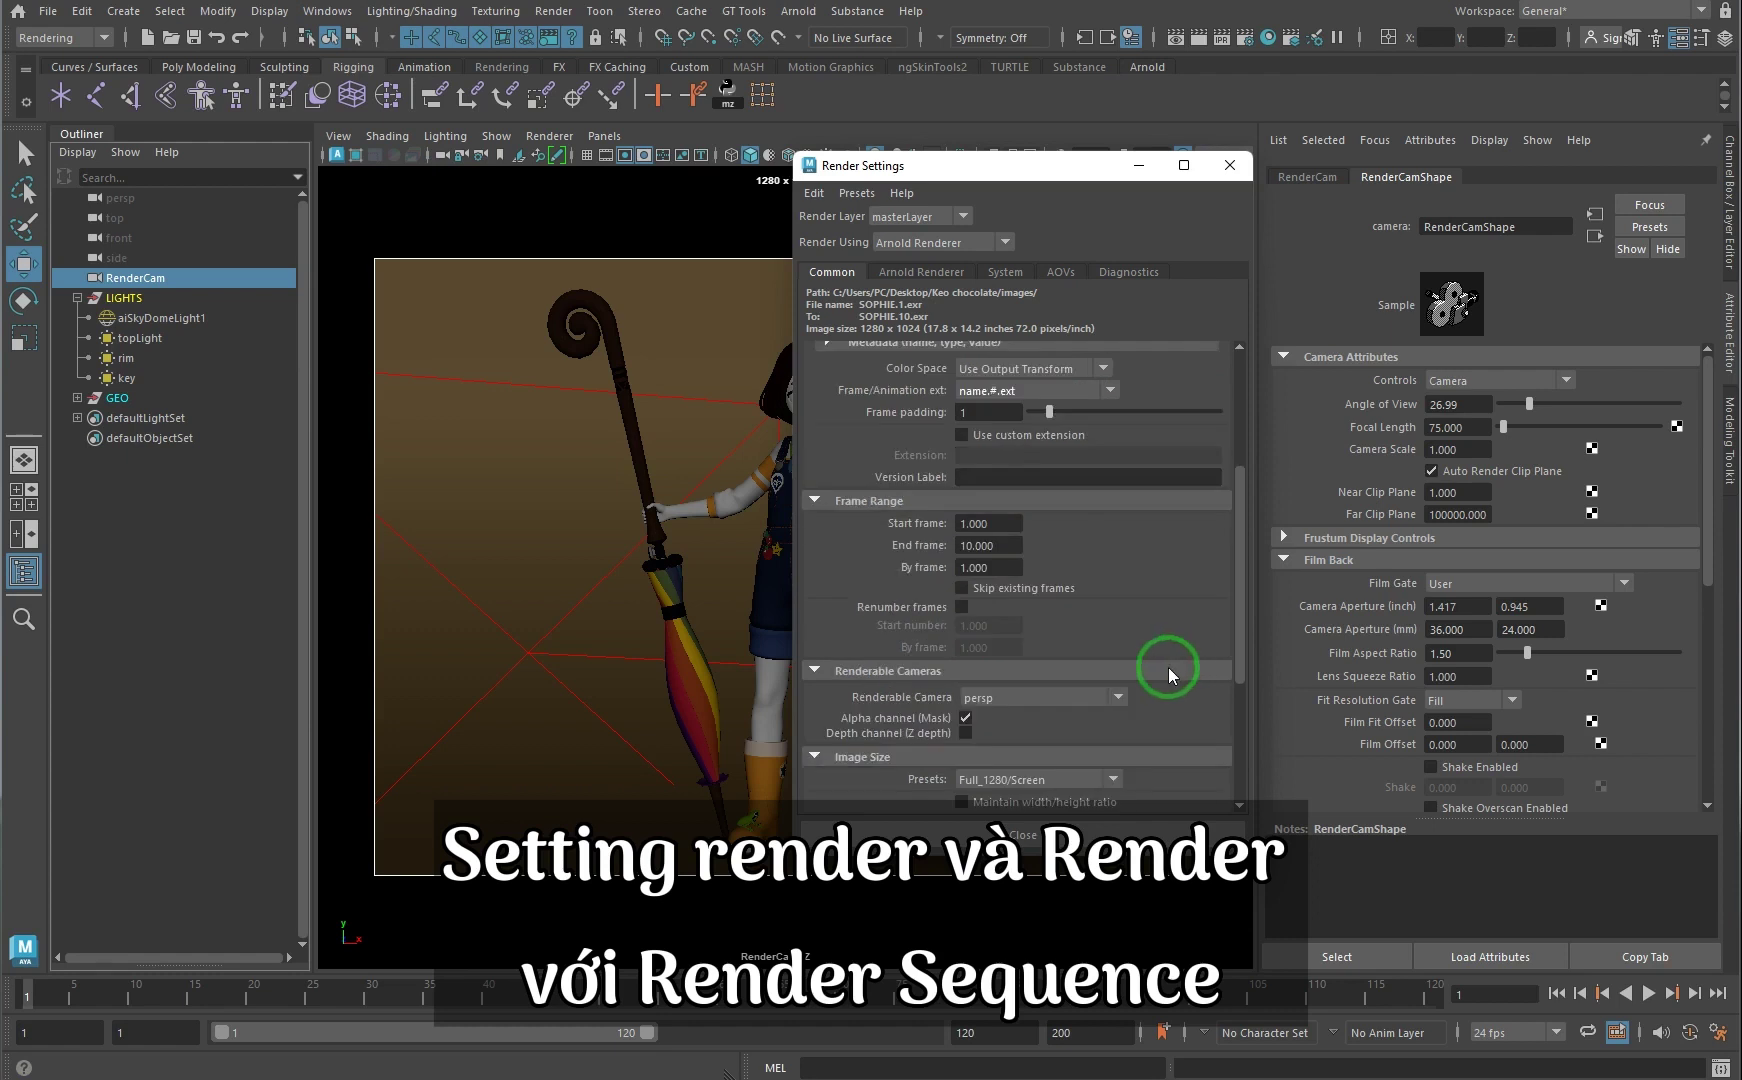
scroll(1167, 669, down, 5)
click(1121, 633)
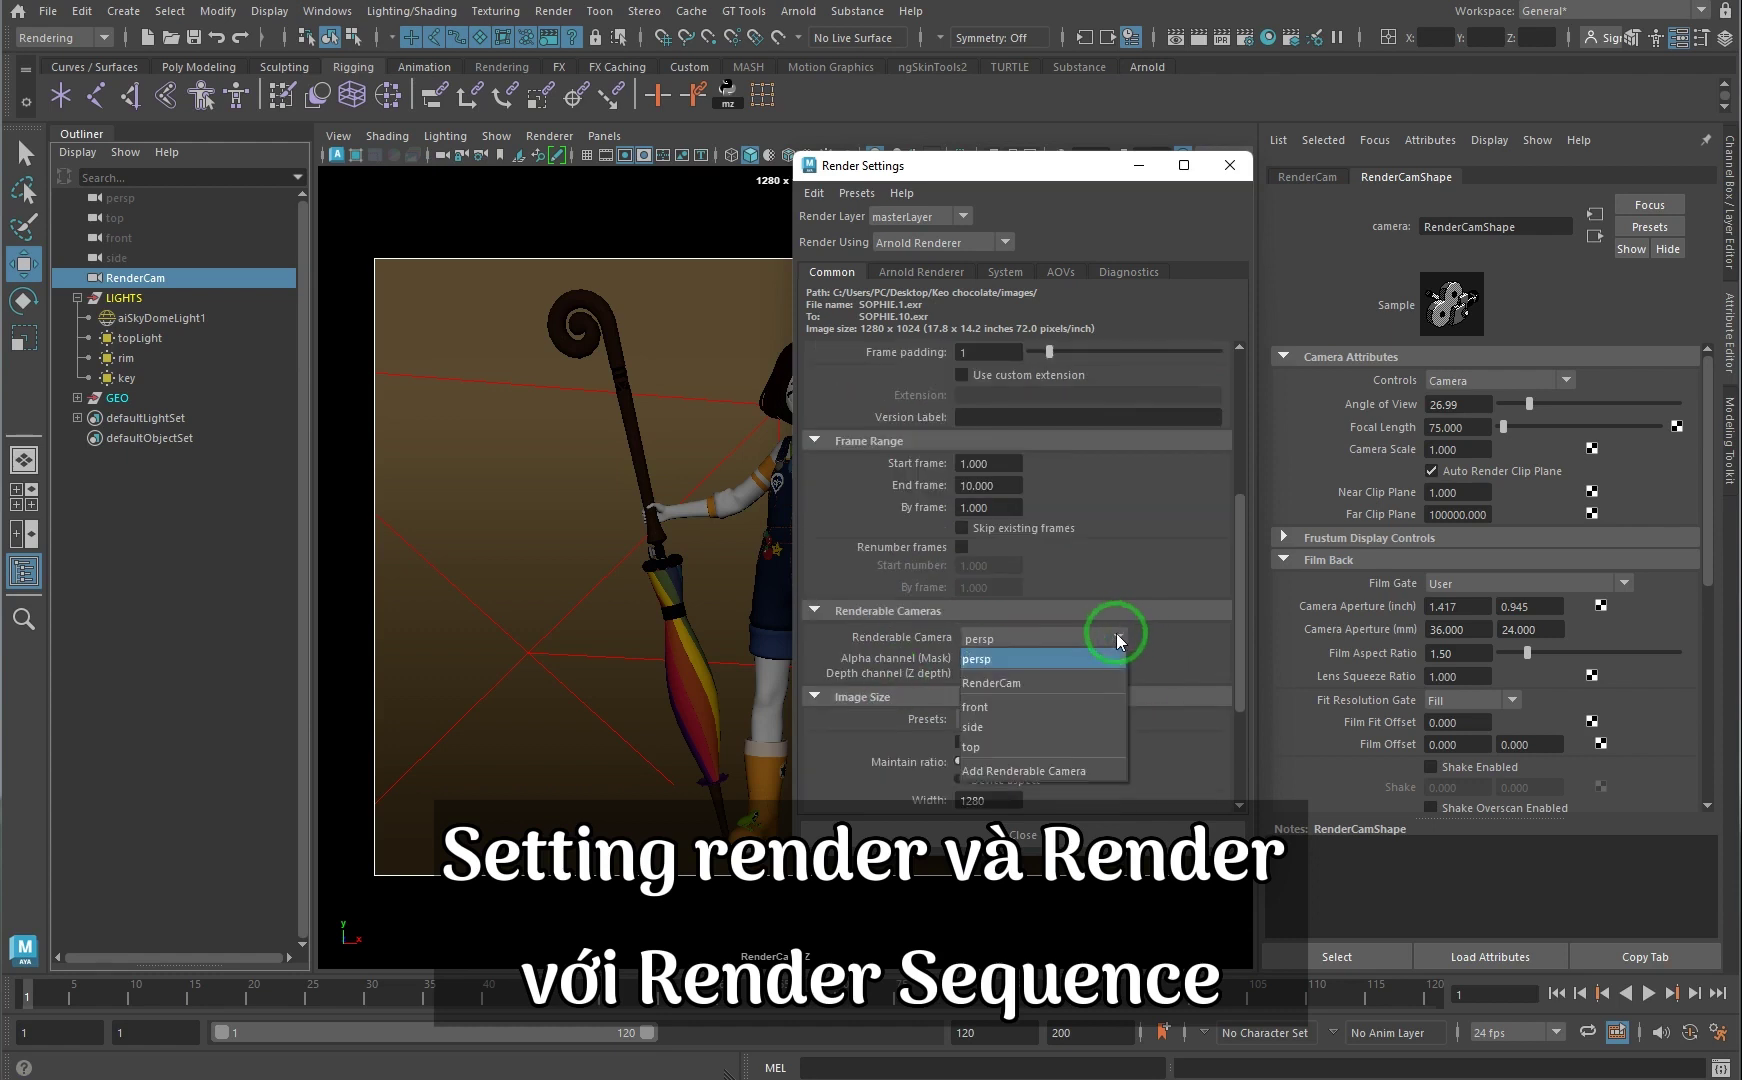
click(1038, 682)
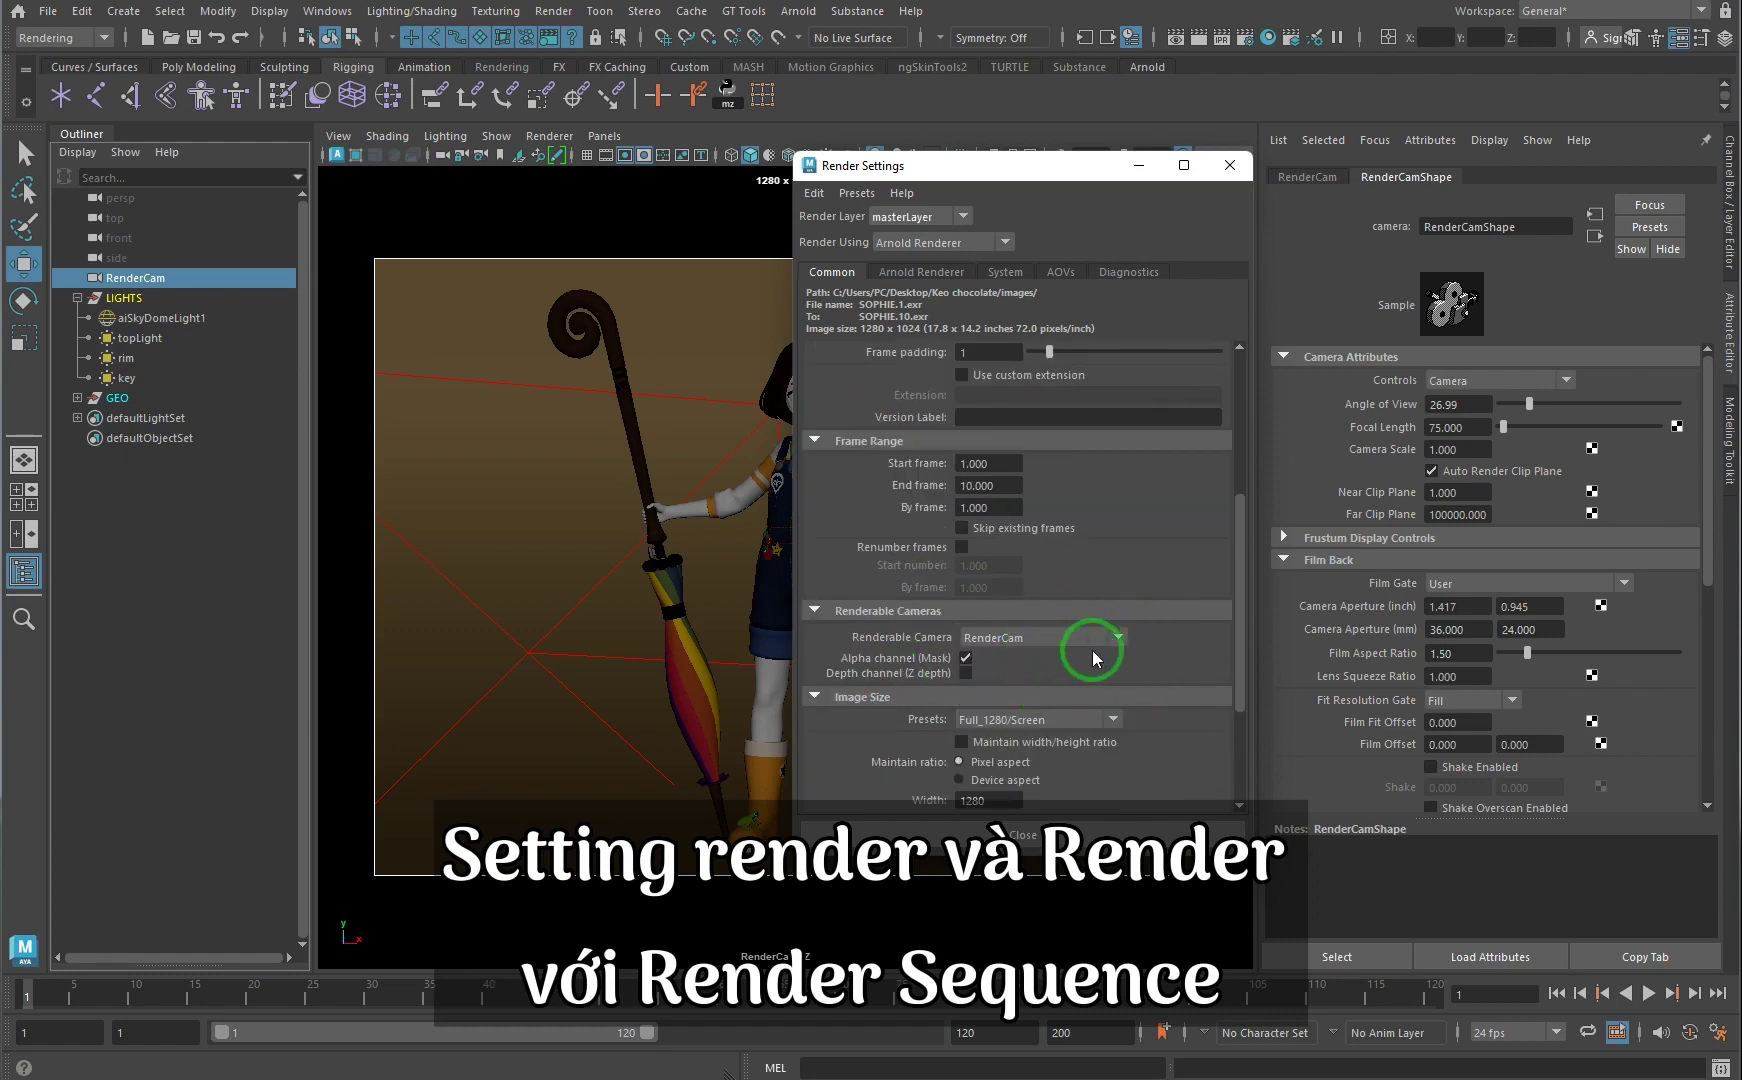
scroll(1189, 557, up, 2)
scroll(1194, 494, up, 3)
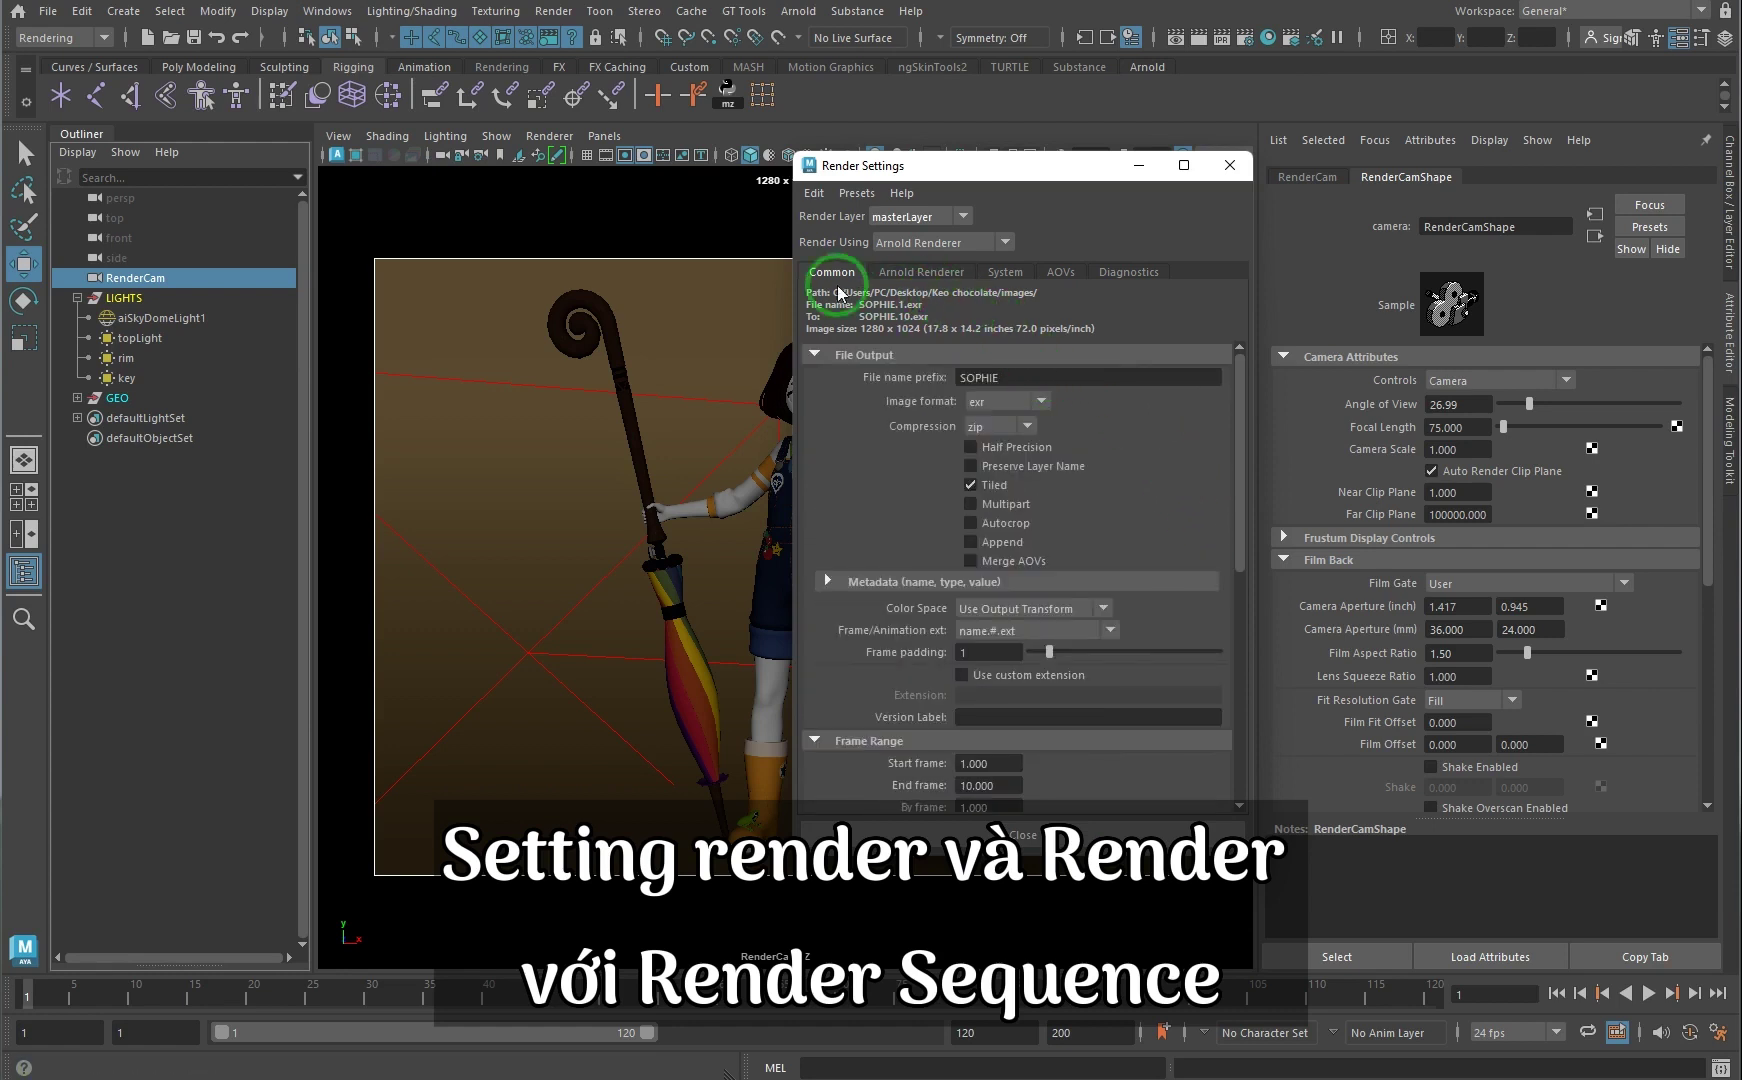
Step: In Arnold sampling, use Camera (AA) 4 and lower SSS and Transmission samples to 1
click(921, 271)
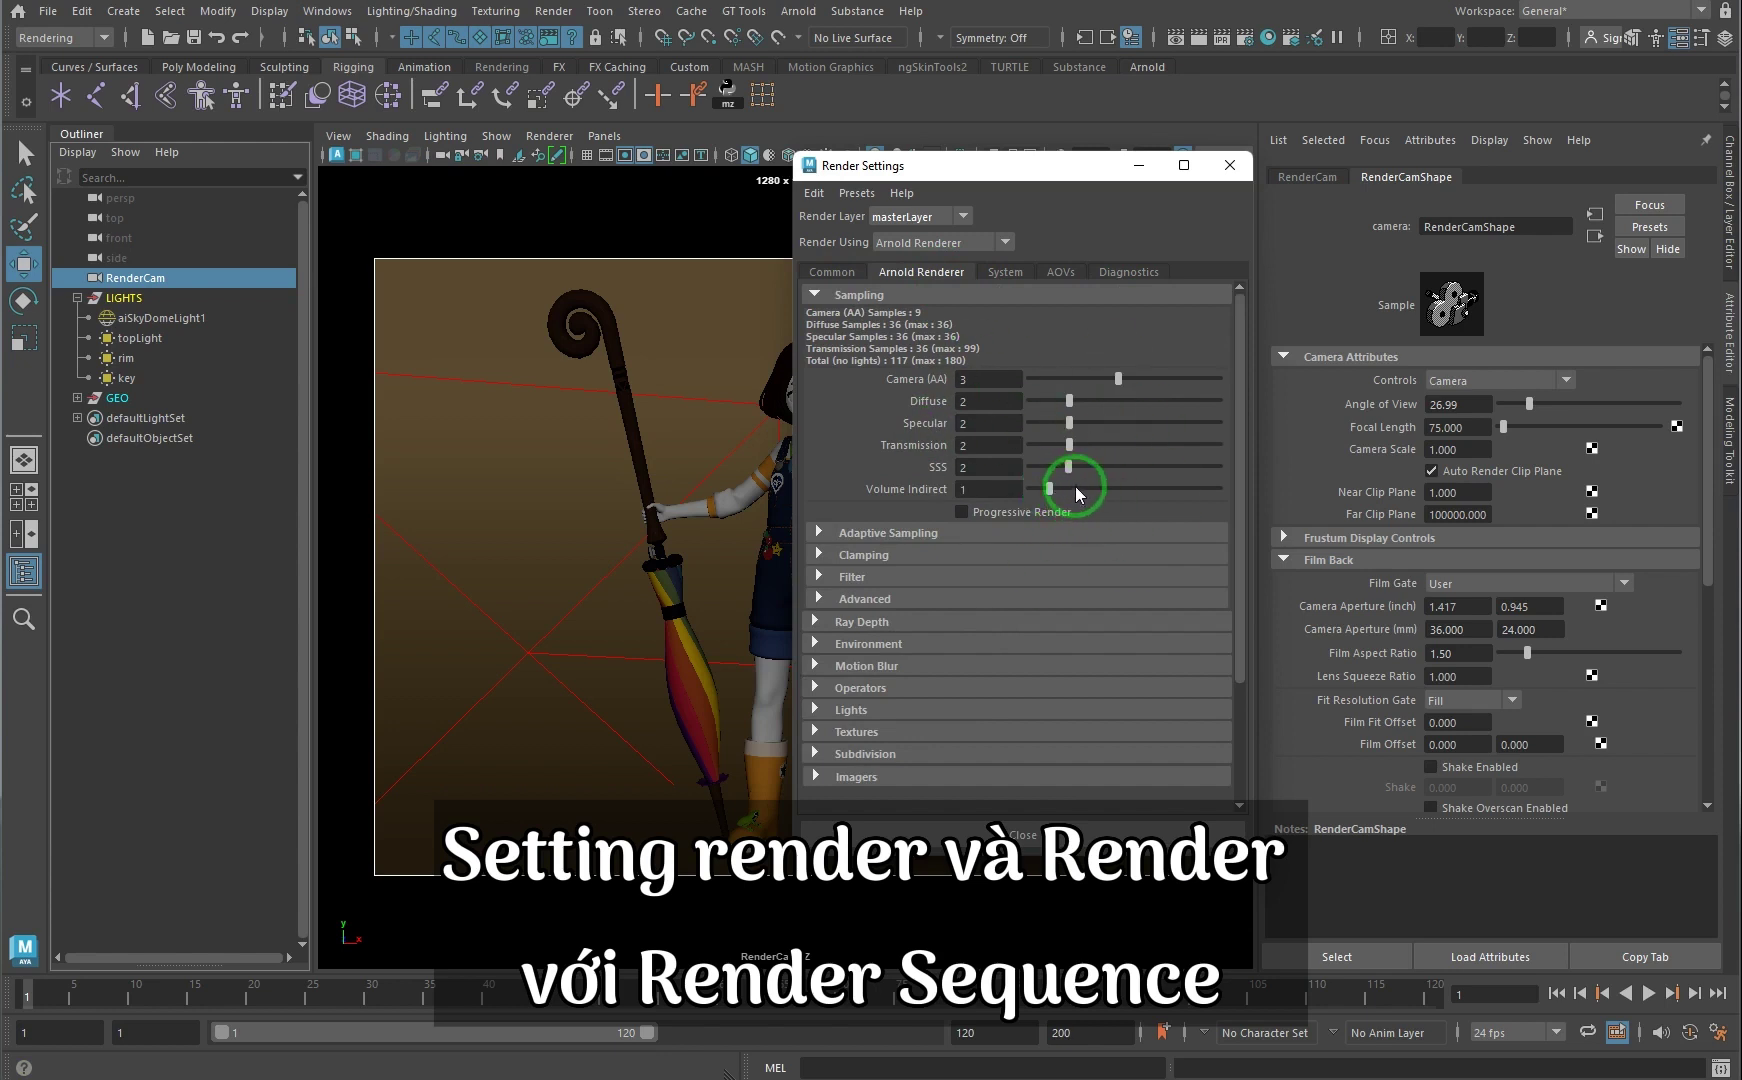
drag(1069, 466, 1045, 467)
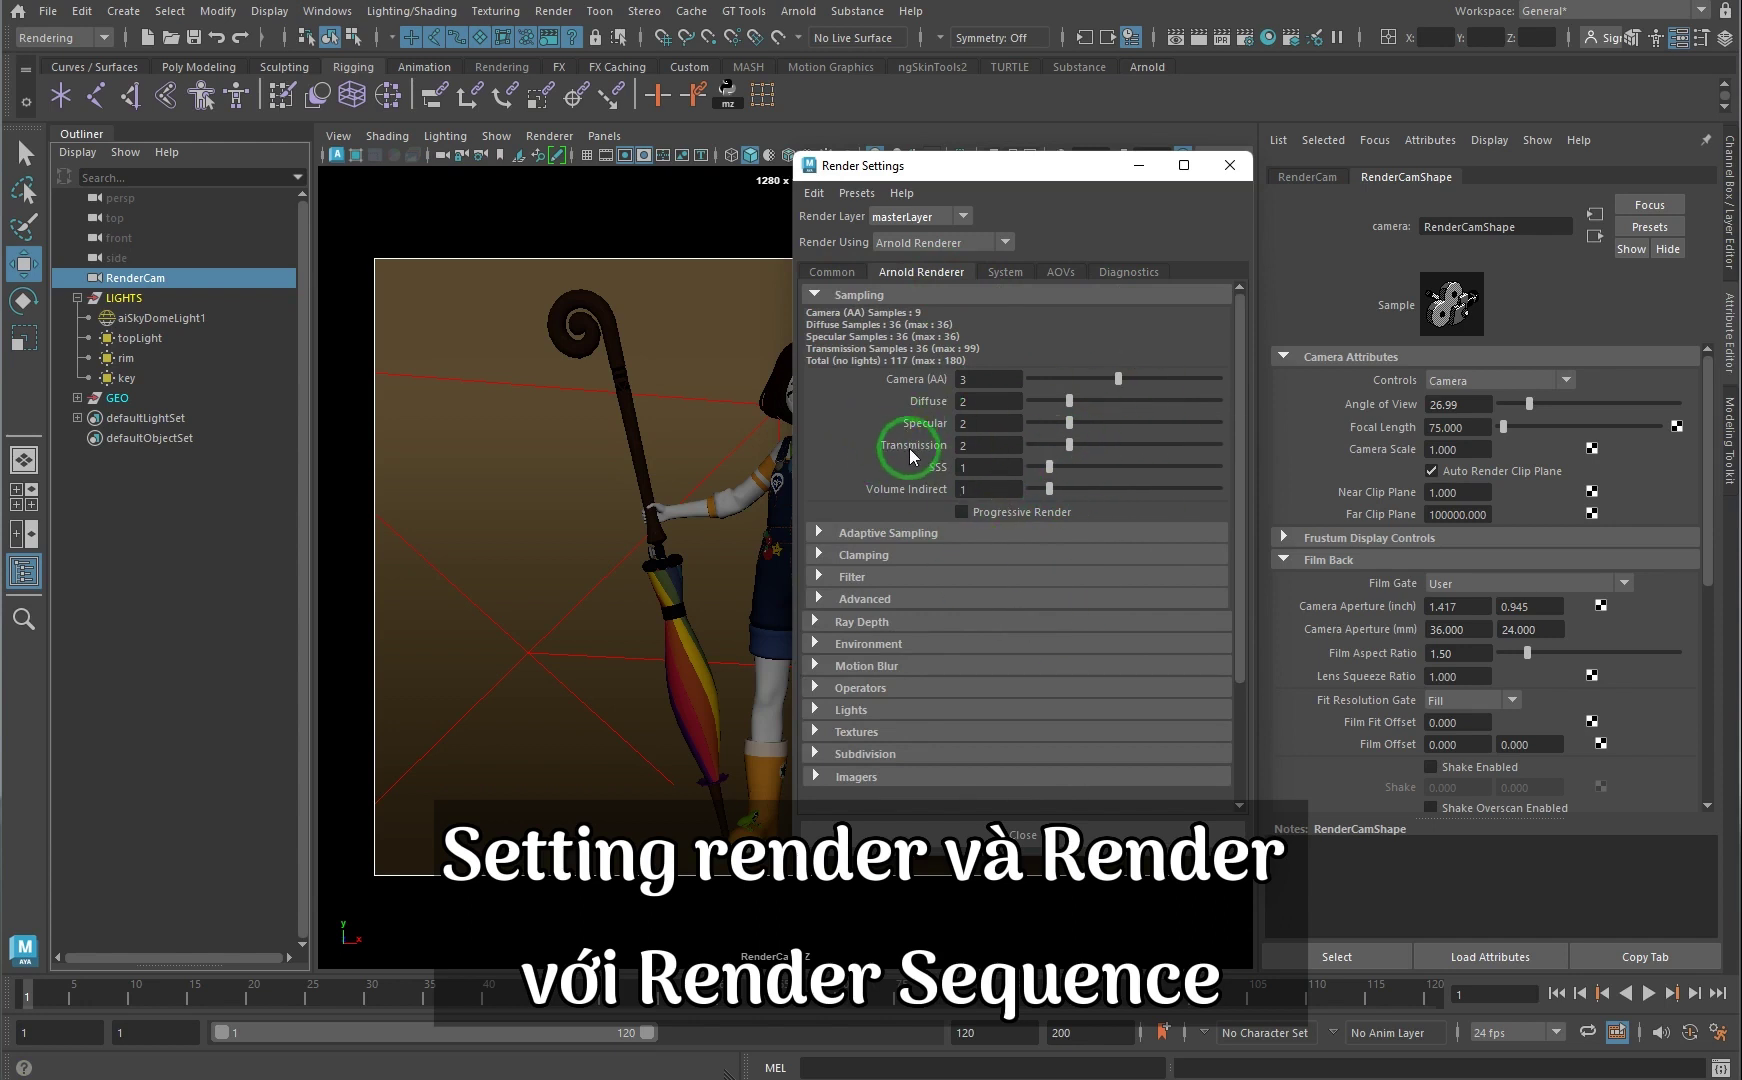
drag(1067, 444, 1050, 444)
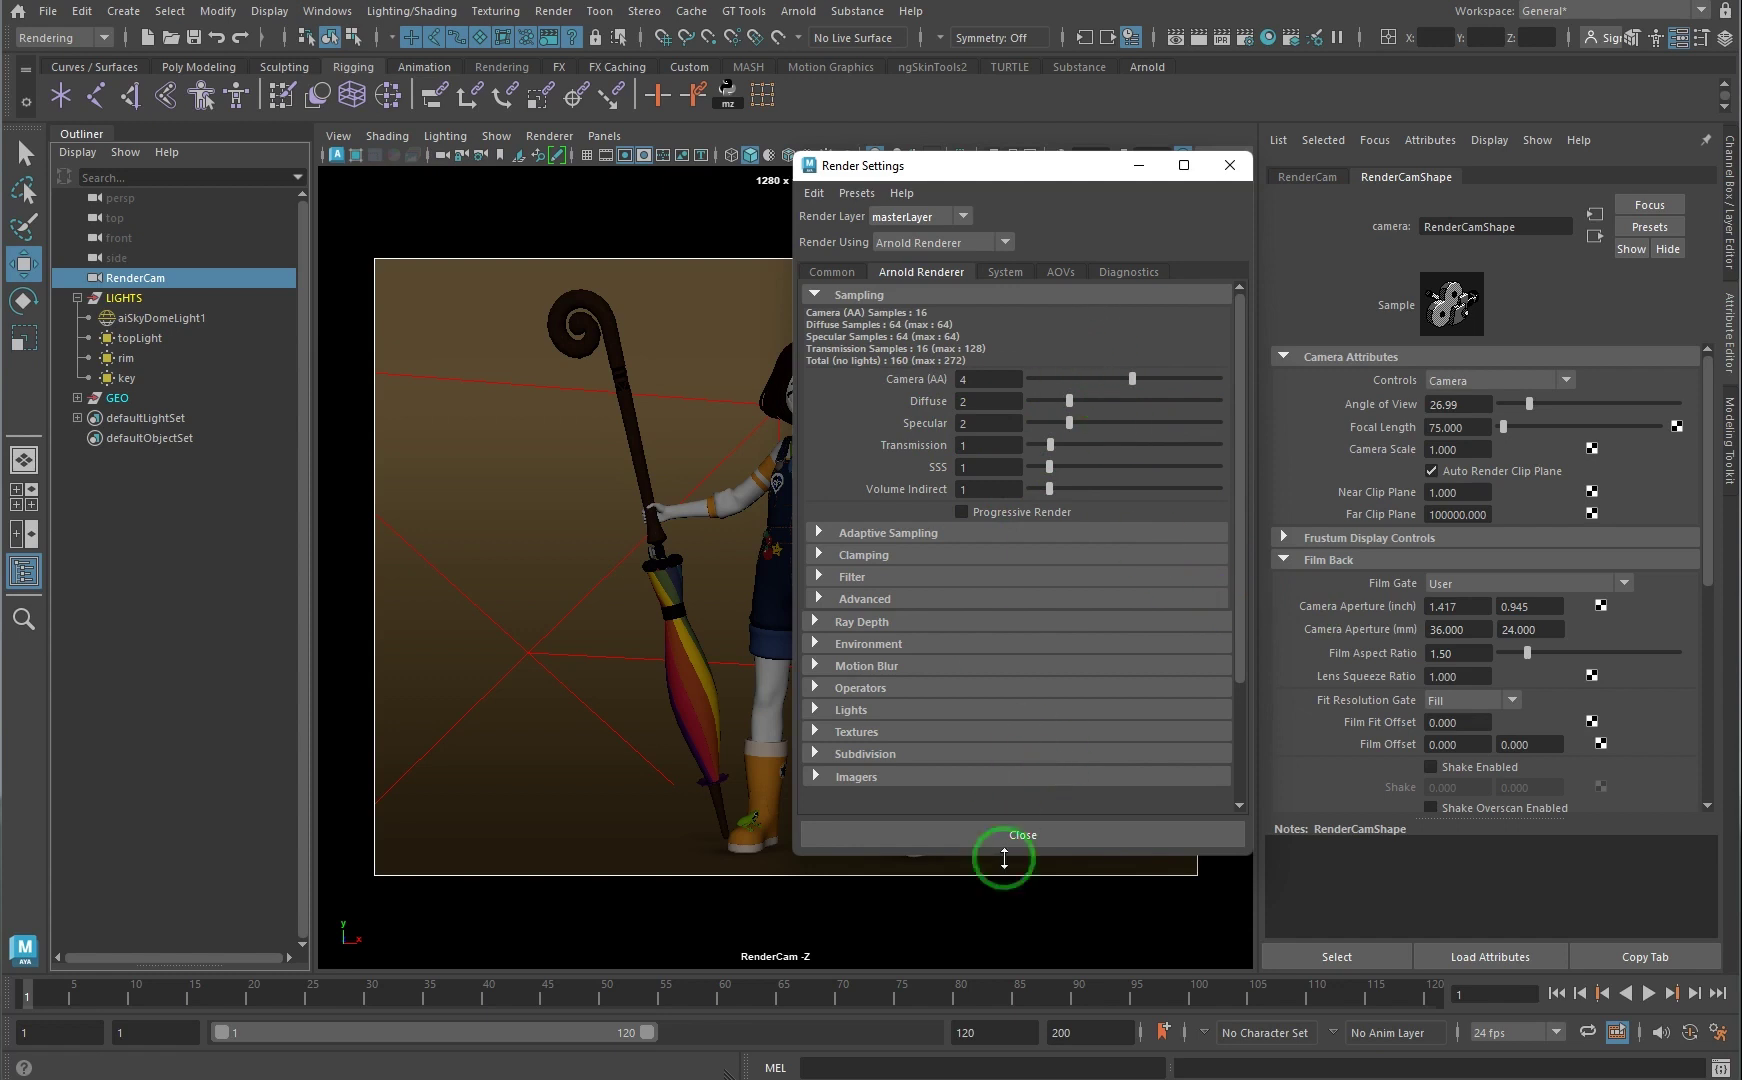
Step: Set the image format to png for SOPHIE.1–10 frames and close Render Settings
click(831, 273)
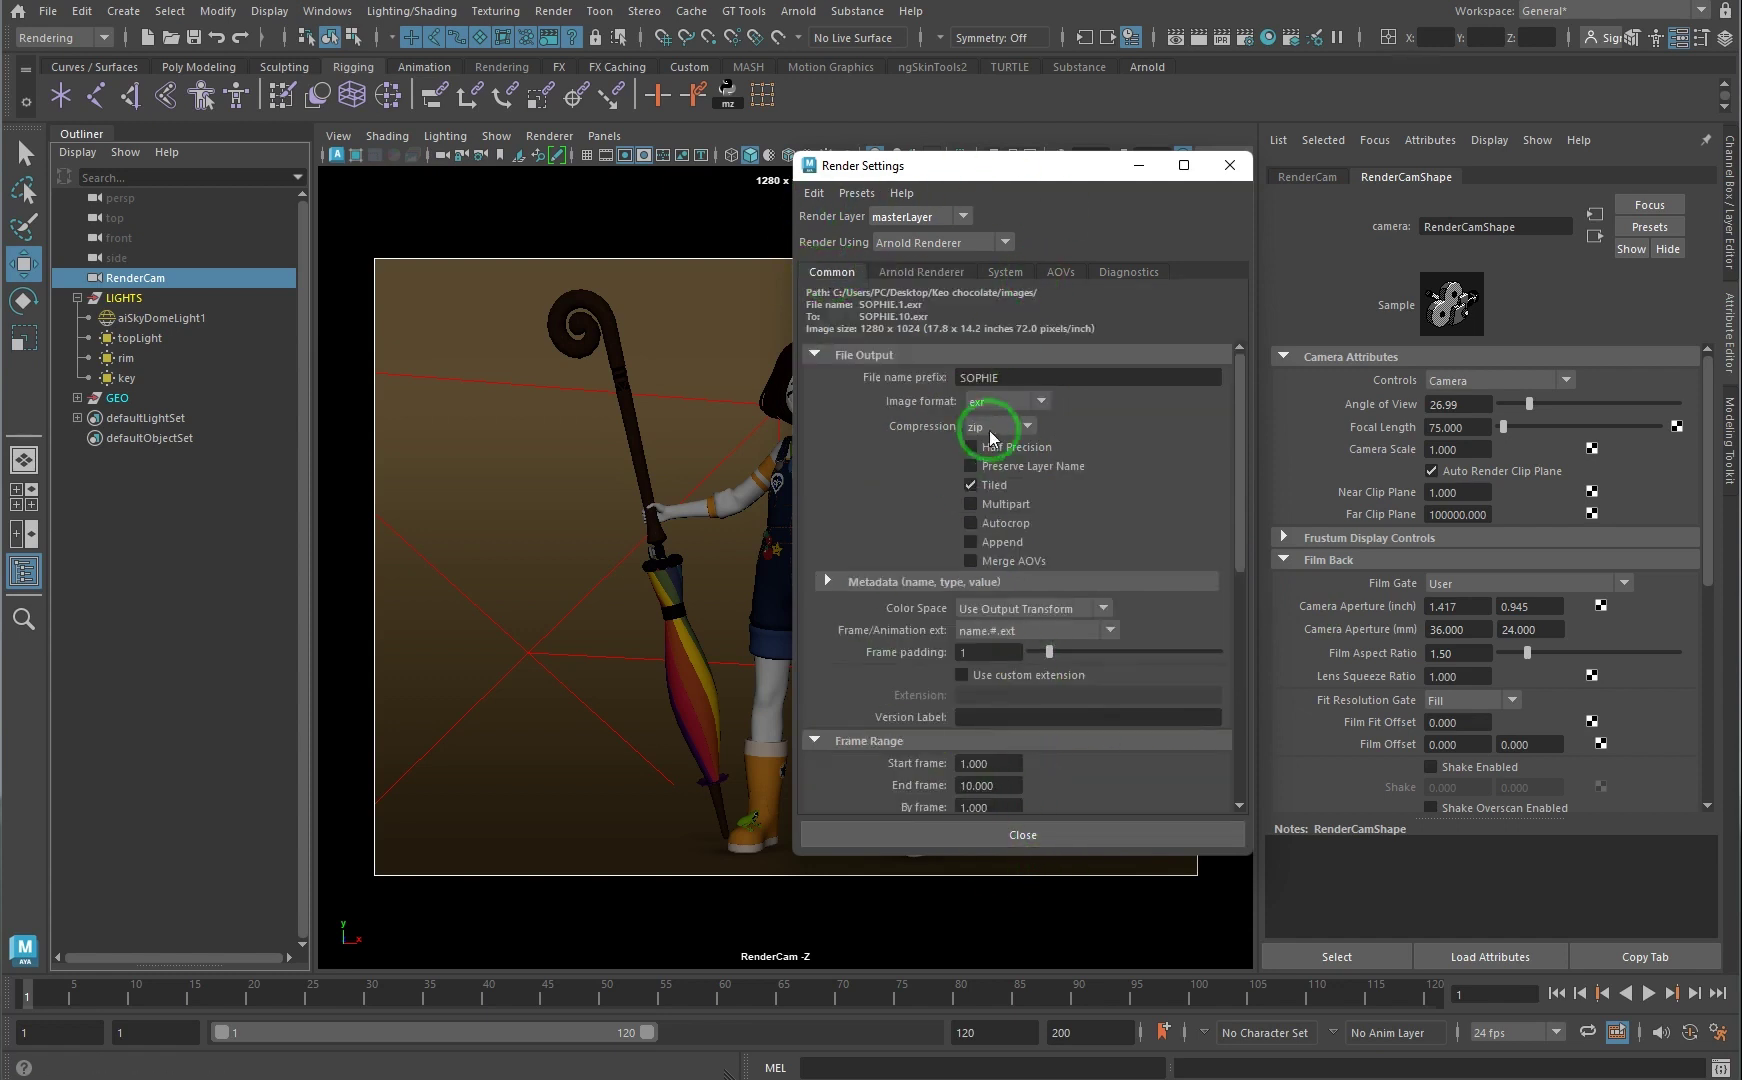
click(1026, 400)
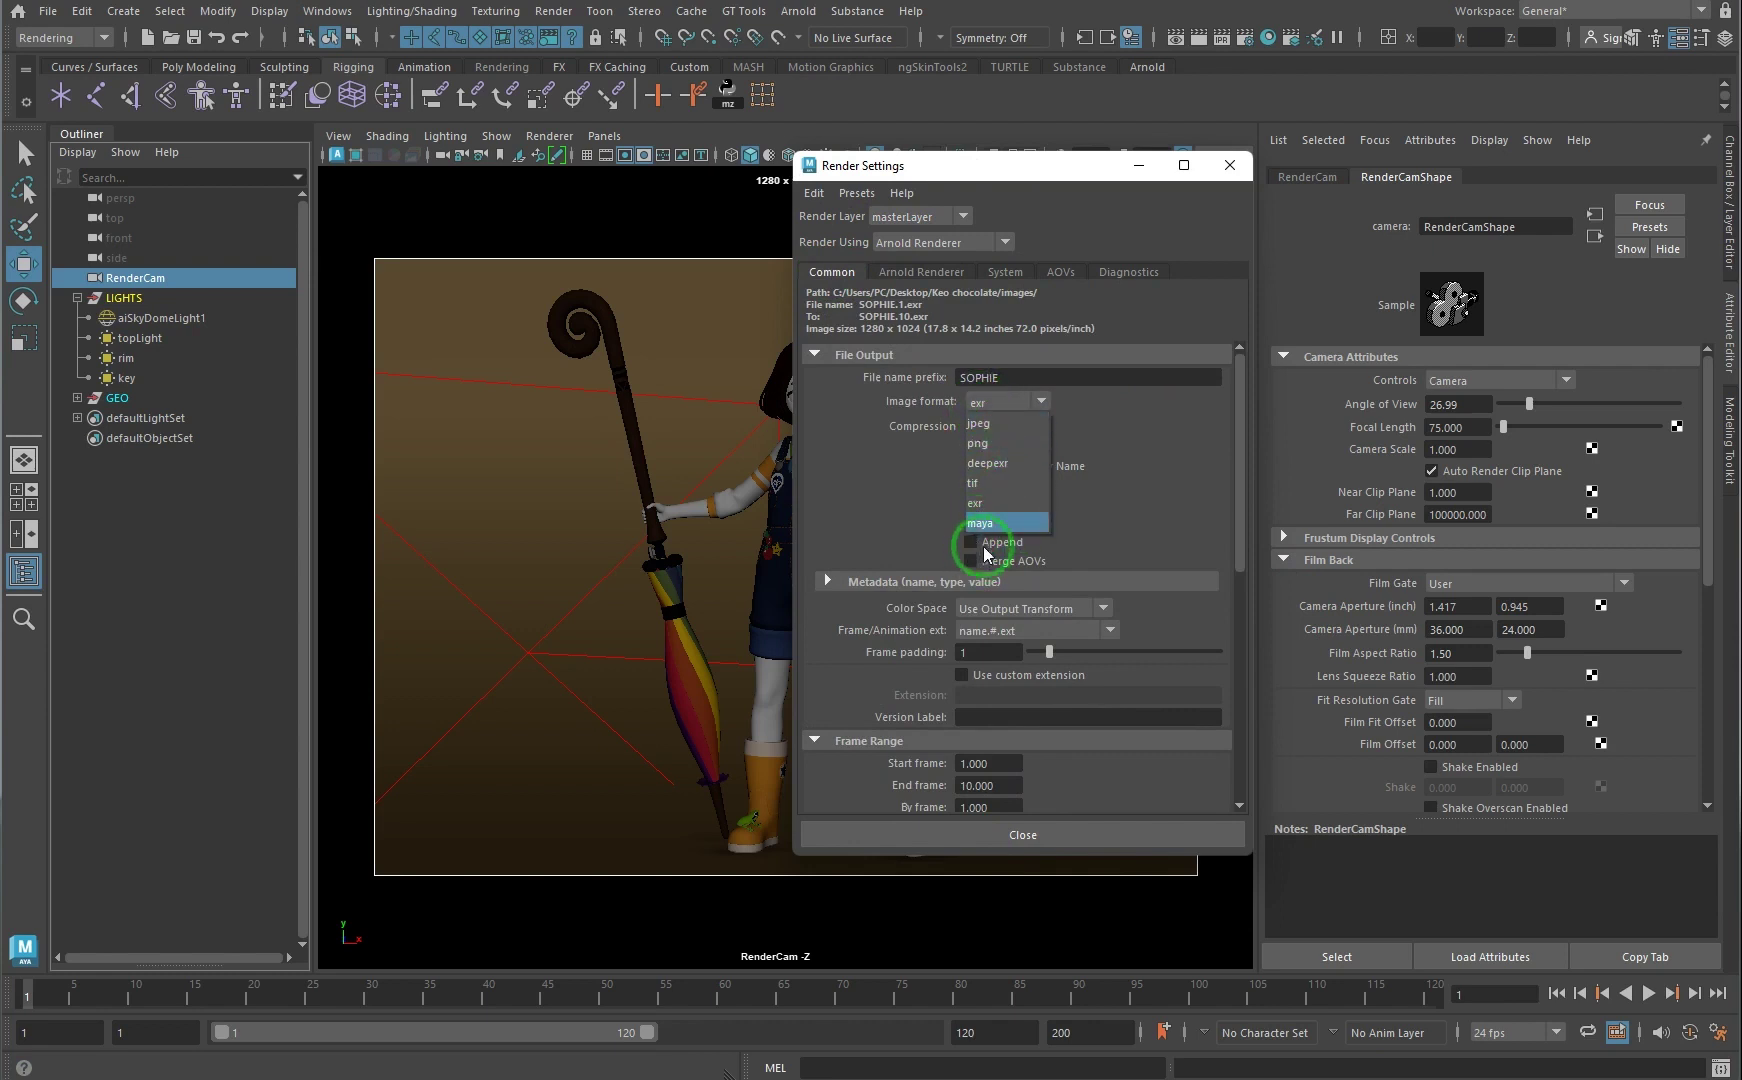
click(993, 445)
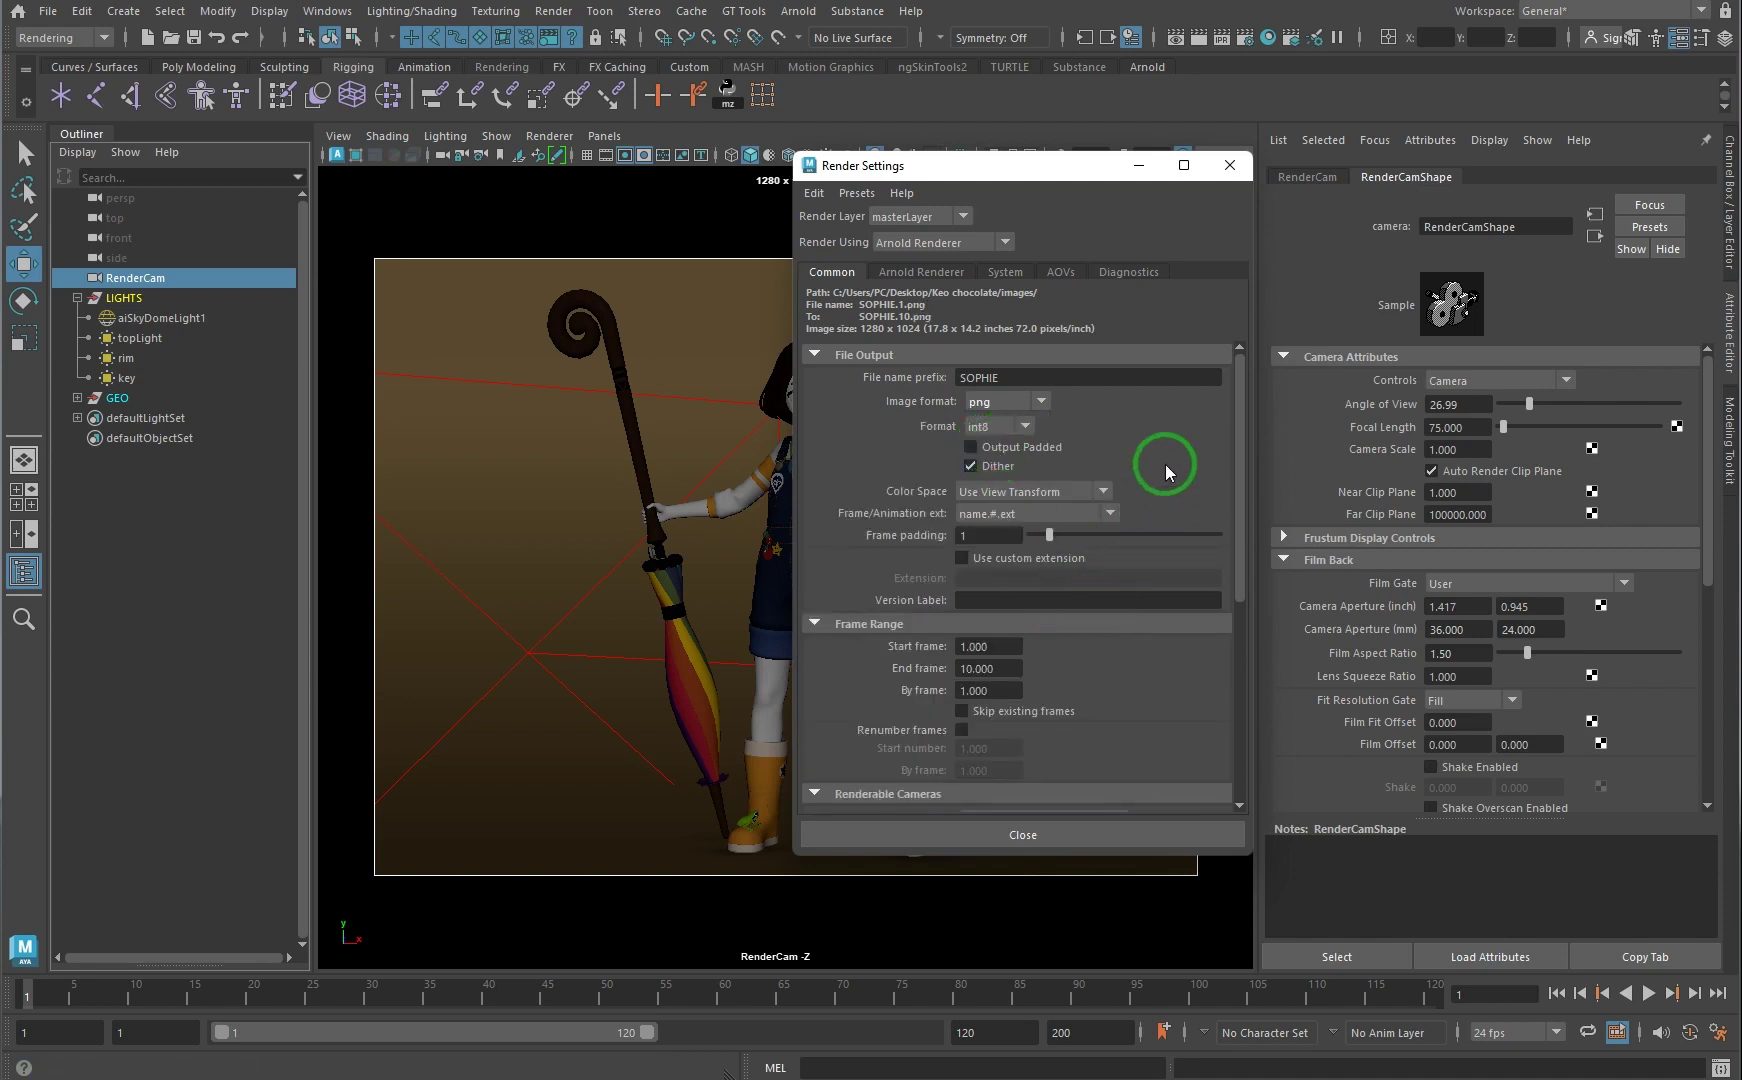
scroll(1165, 464, down, 2)
scroll(1162, 502, down, 1)
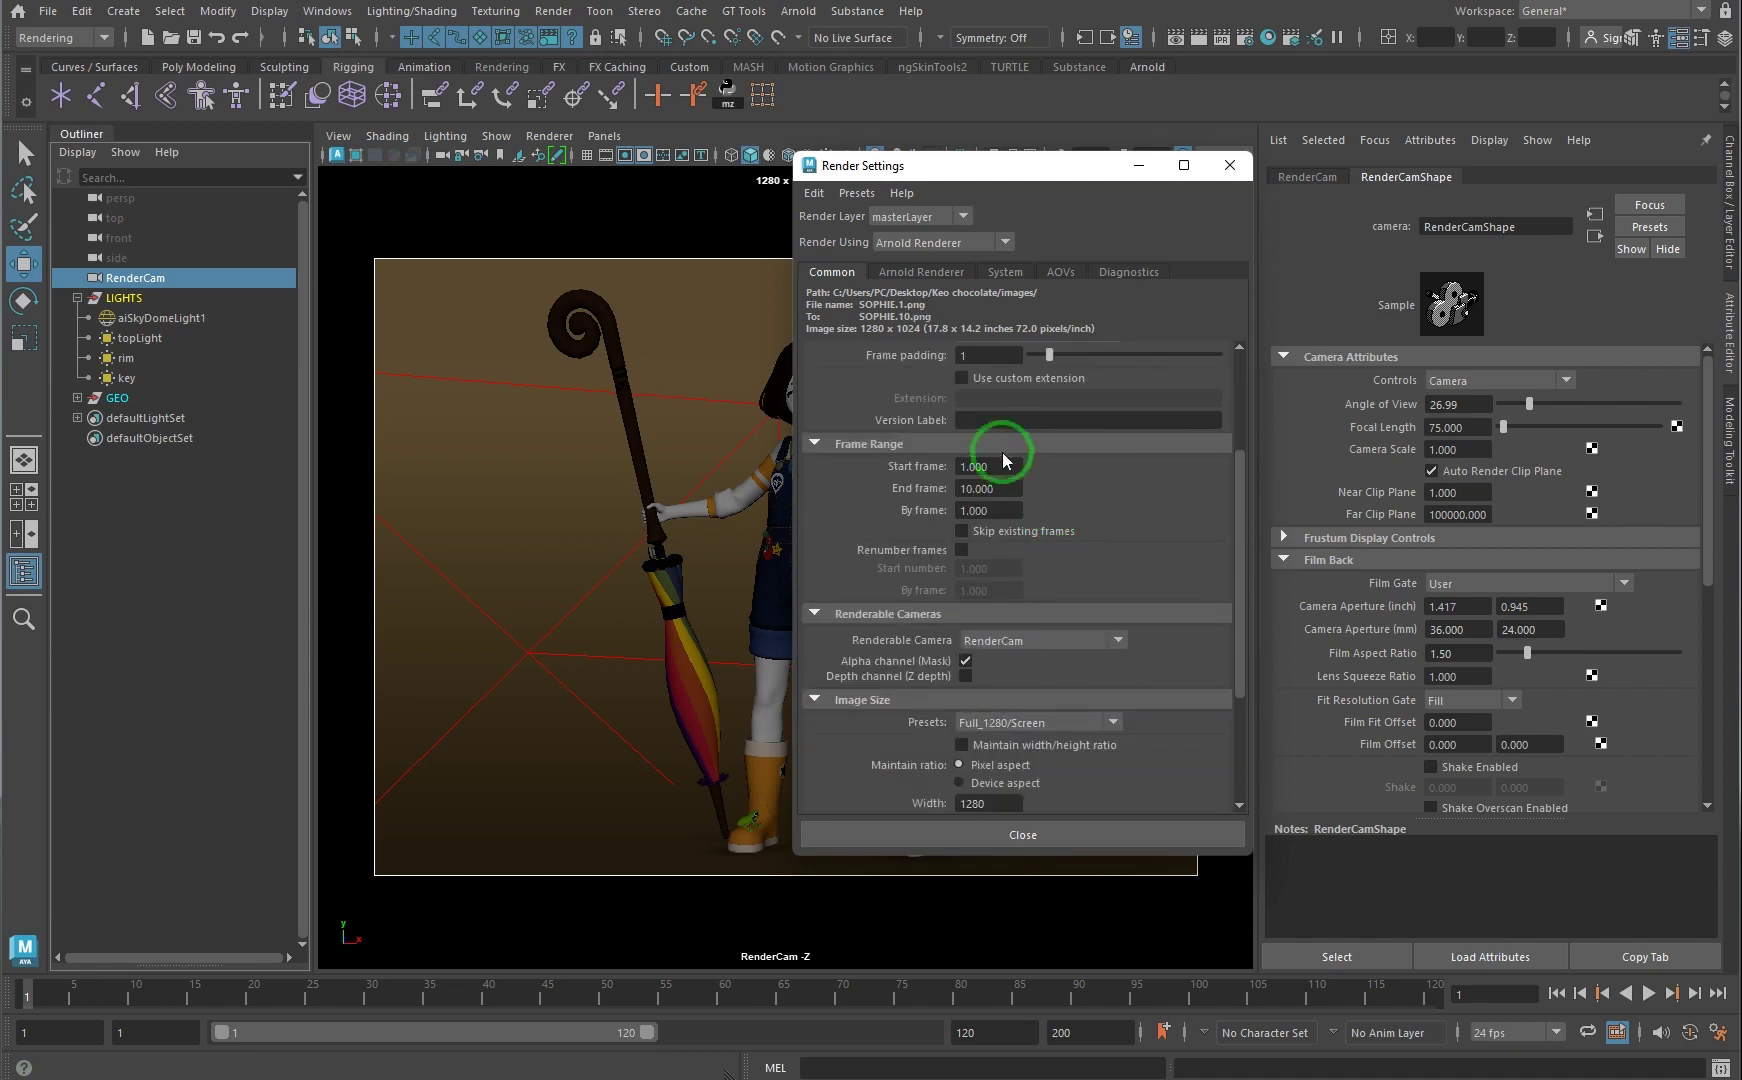
click(1047, 834)
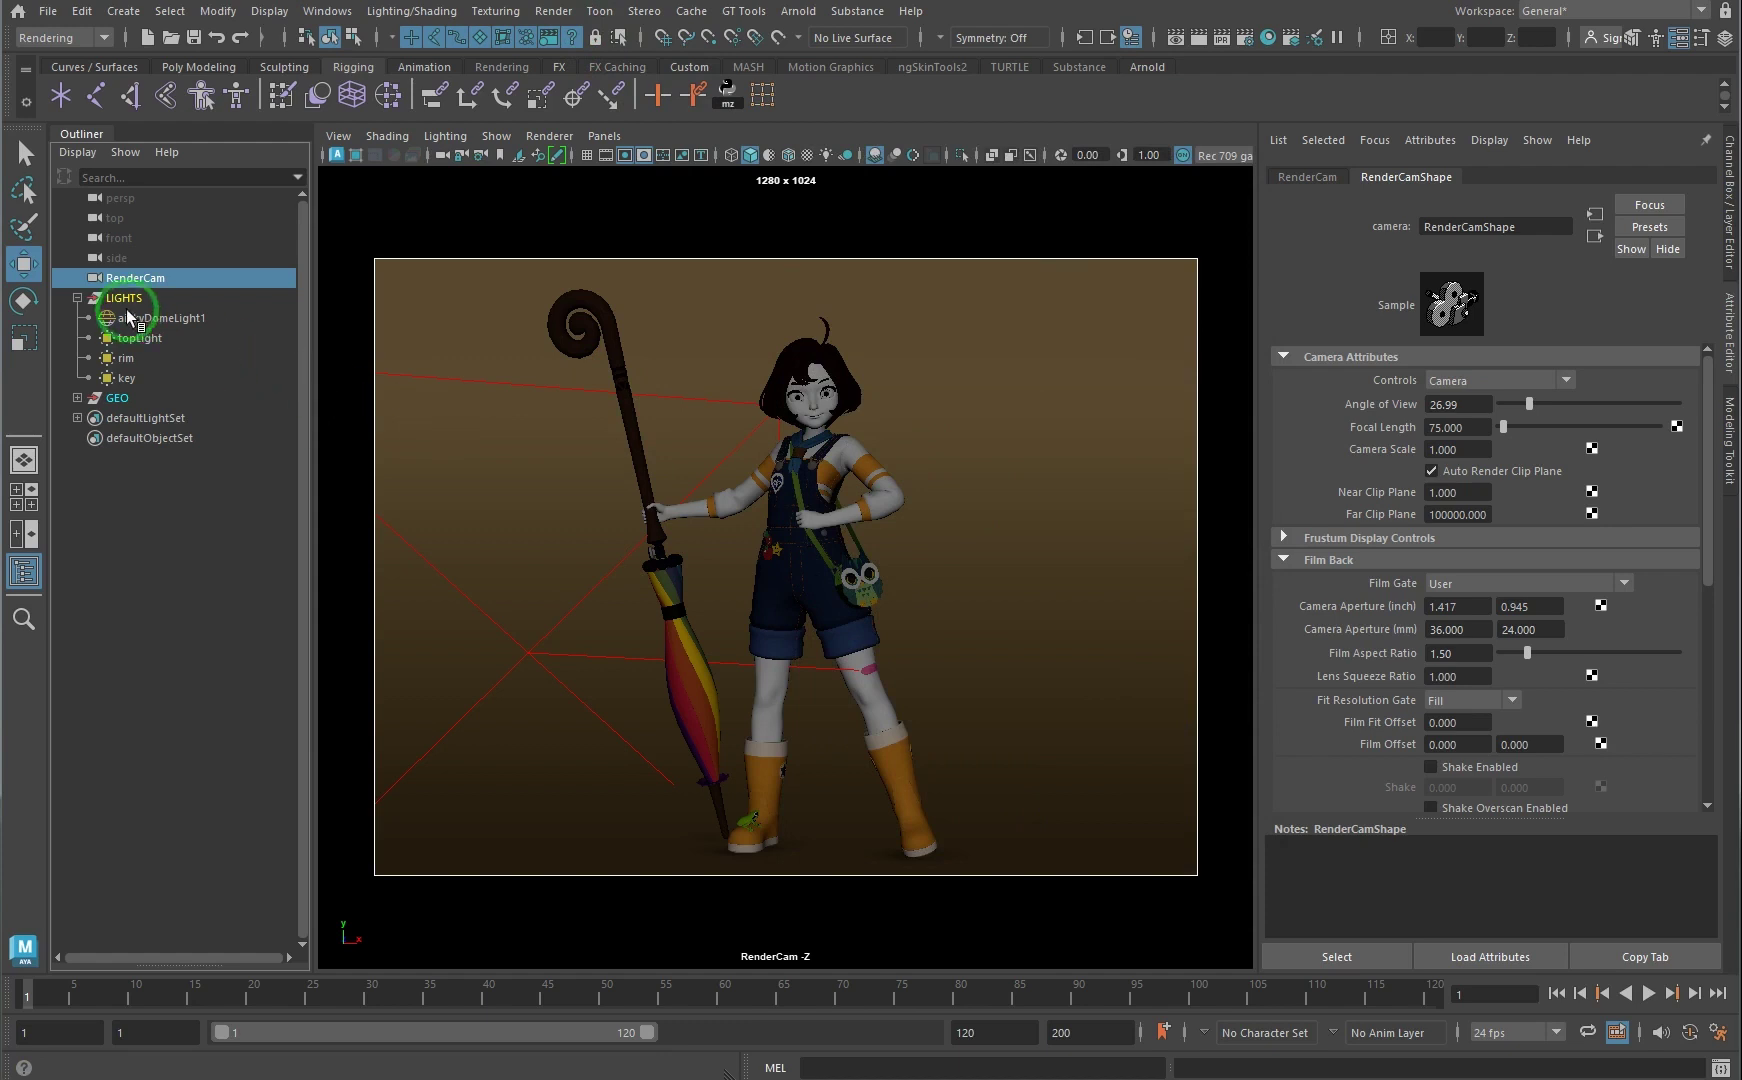
Step: Select sophie in the GEO group and key Rotate Y at 0 on frame 10
click(77, 397)
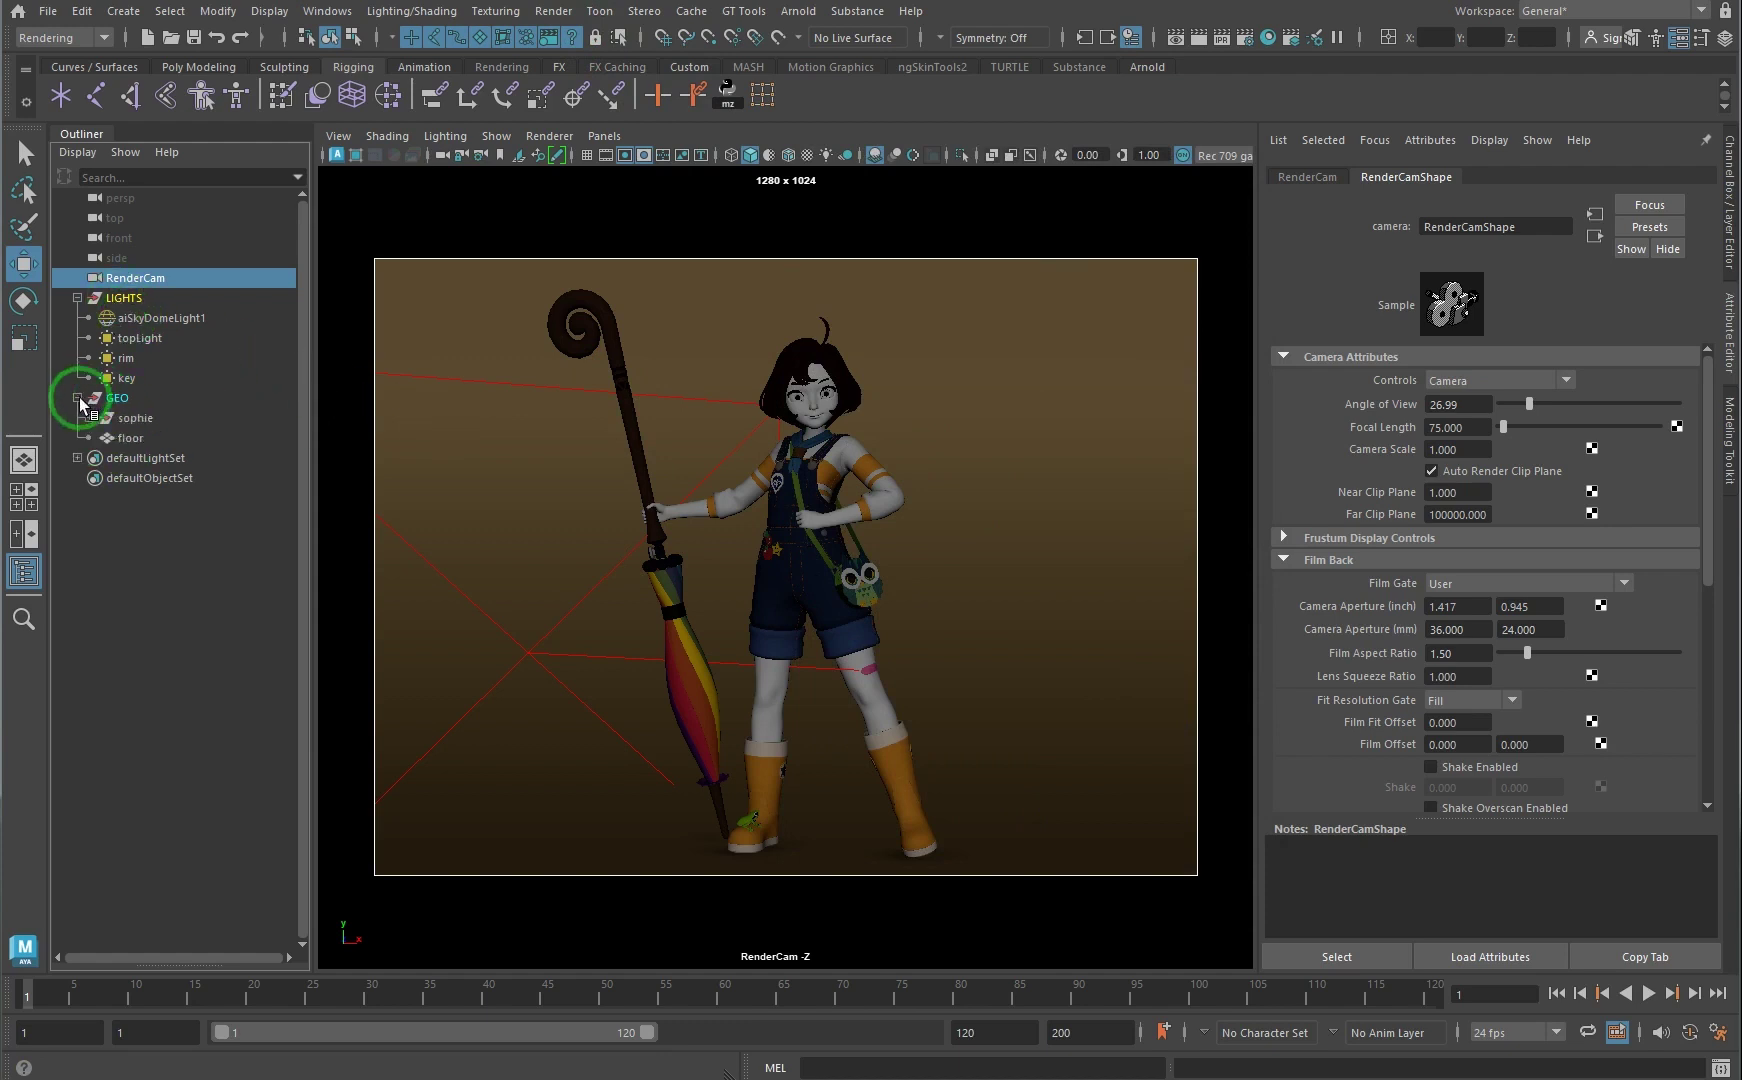
click(130, 418)
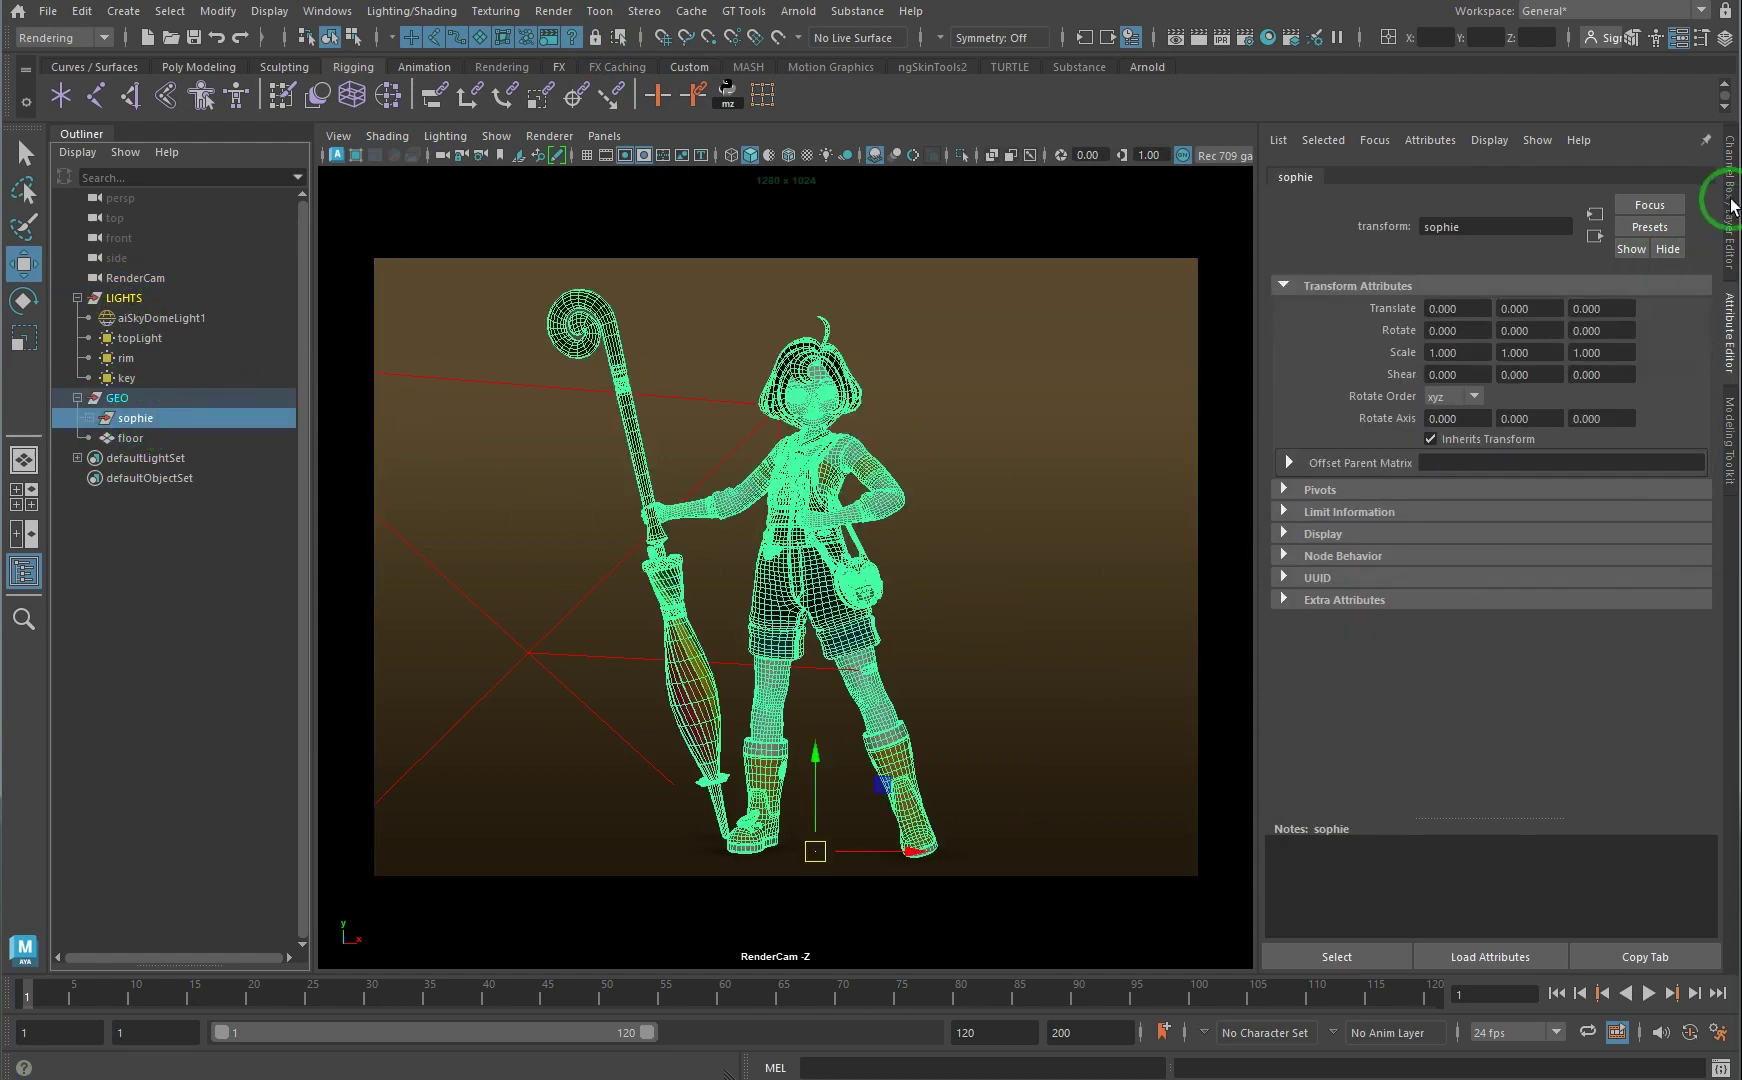
click(1730, 235)
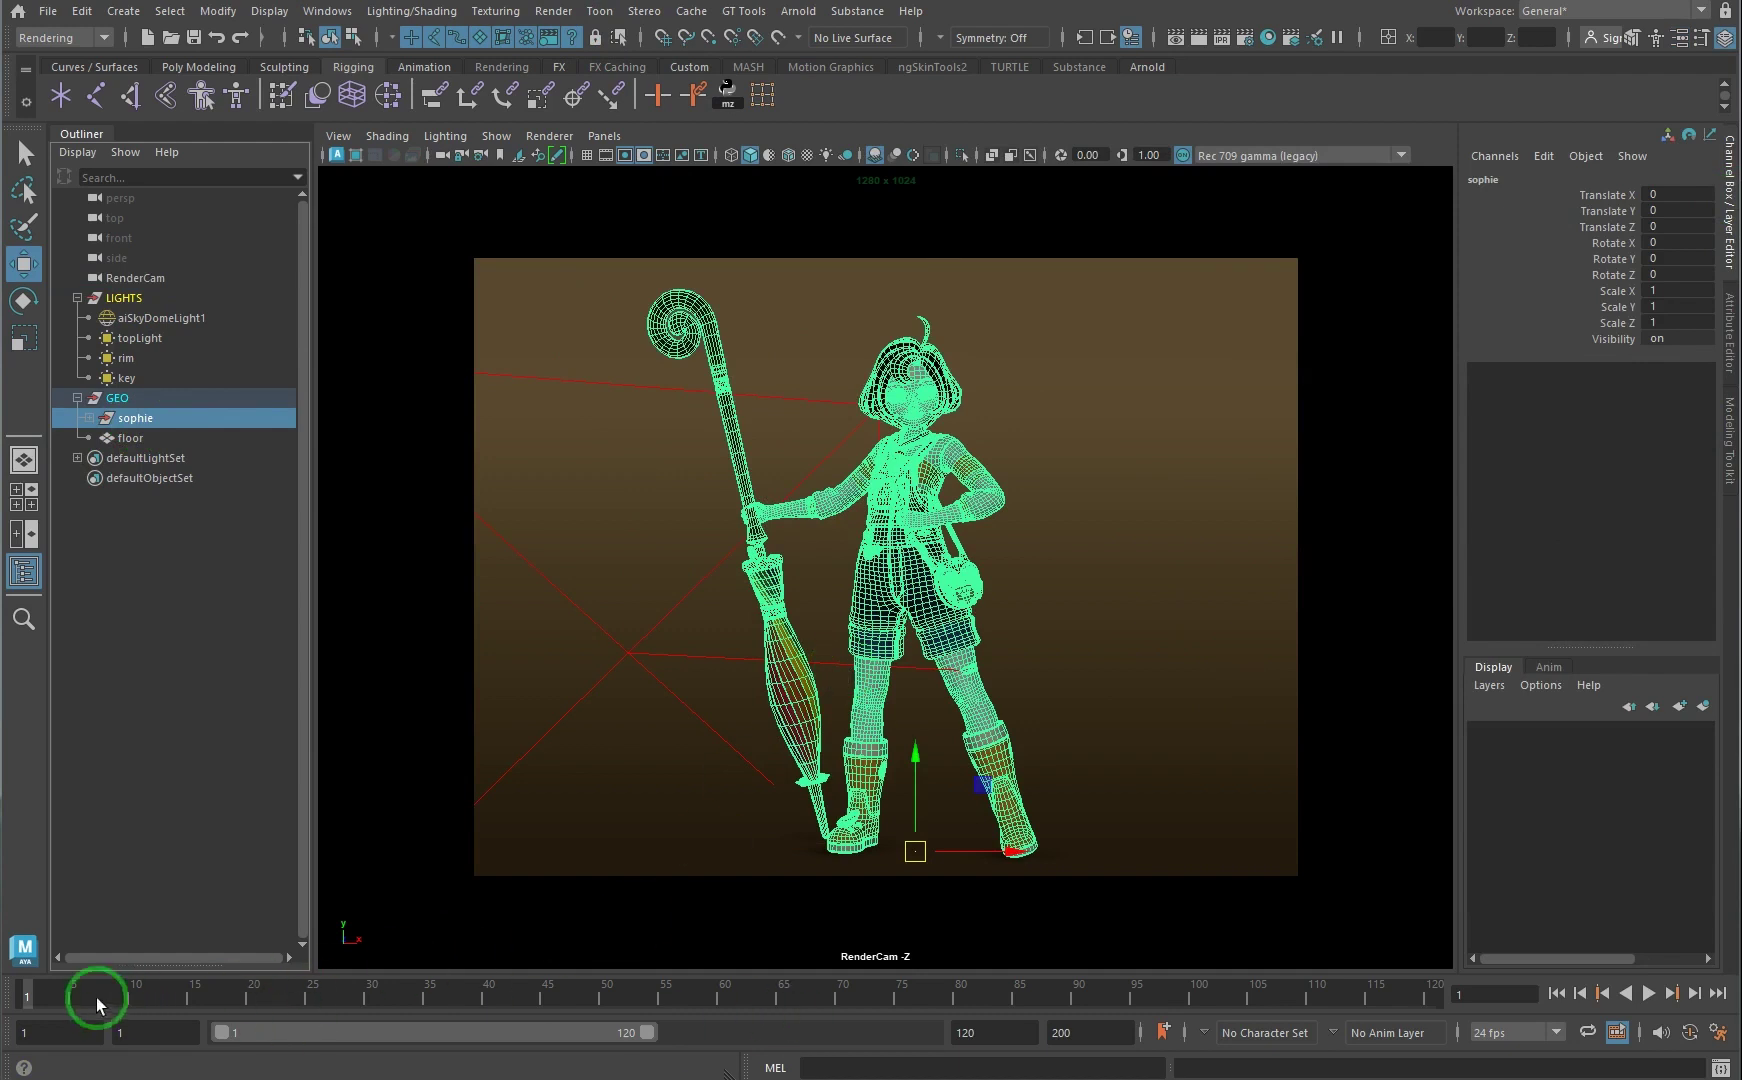
drag(40, 1000, 213, 1010)
drag(145, 1010, 136, 1004)
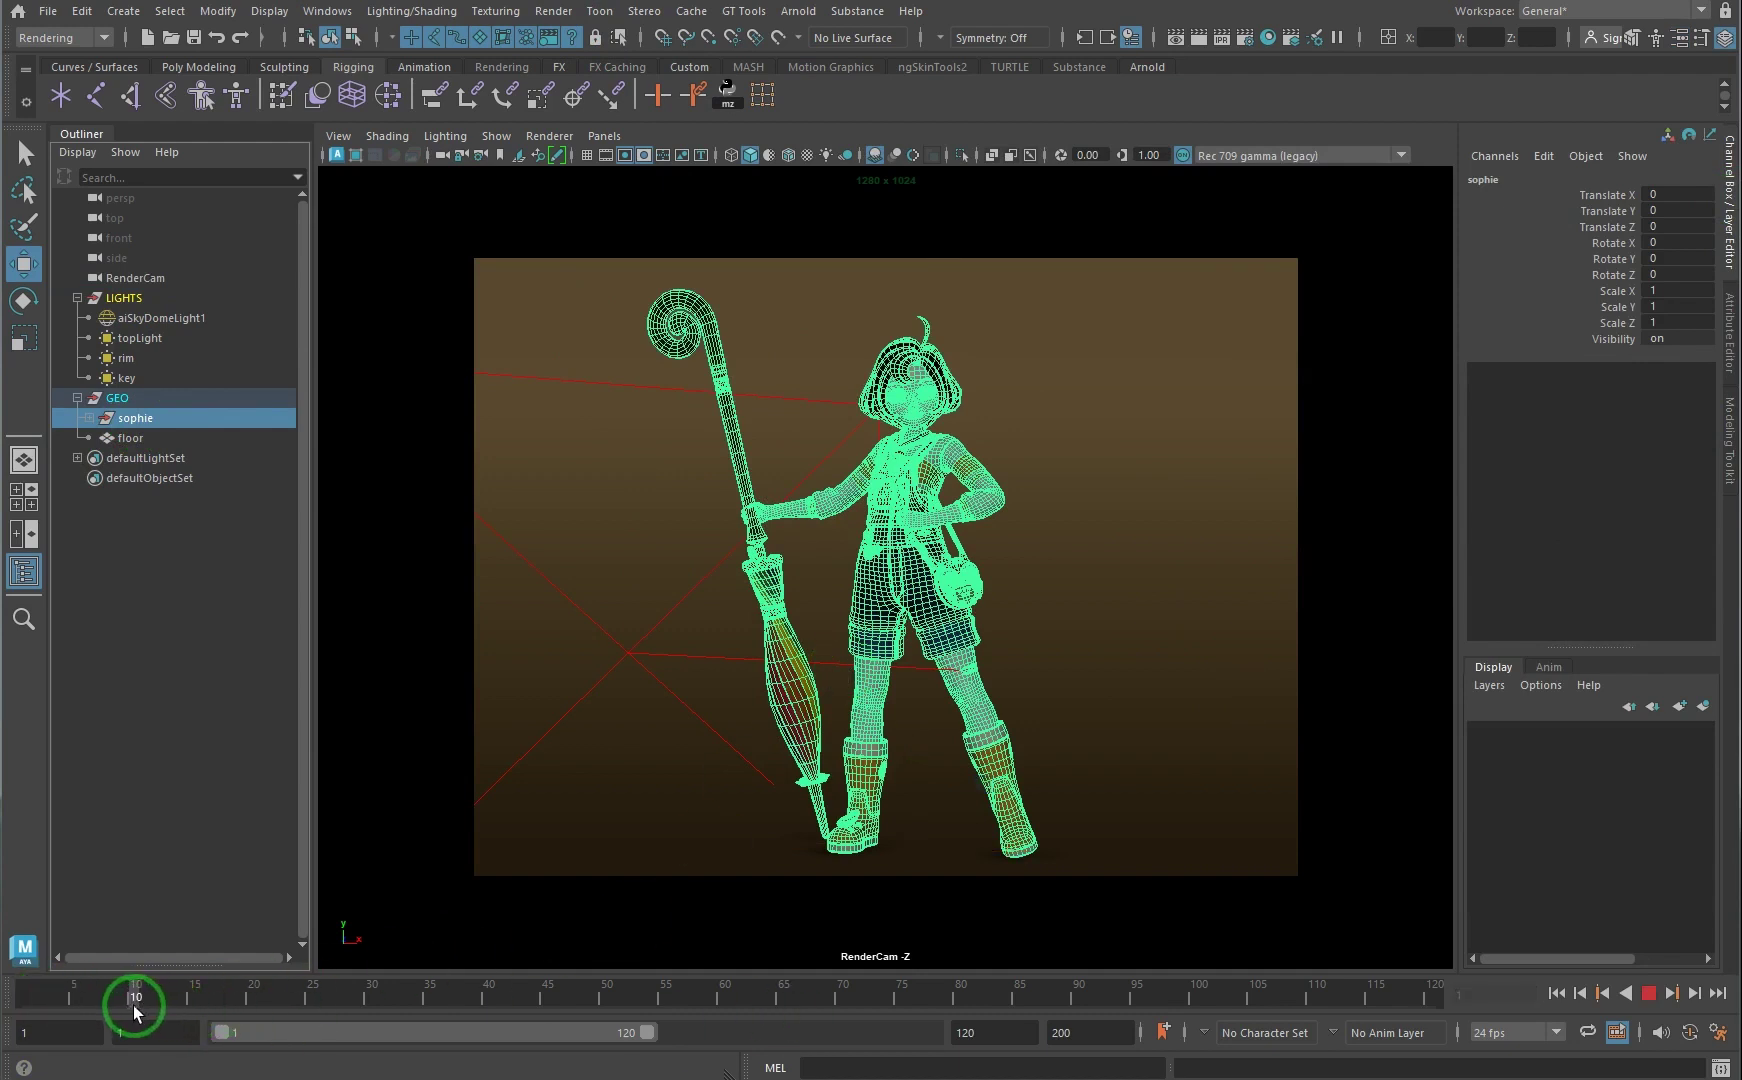
click(1630, 258)
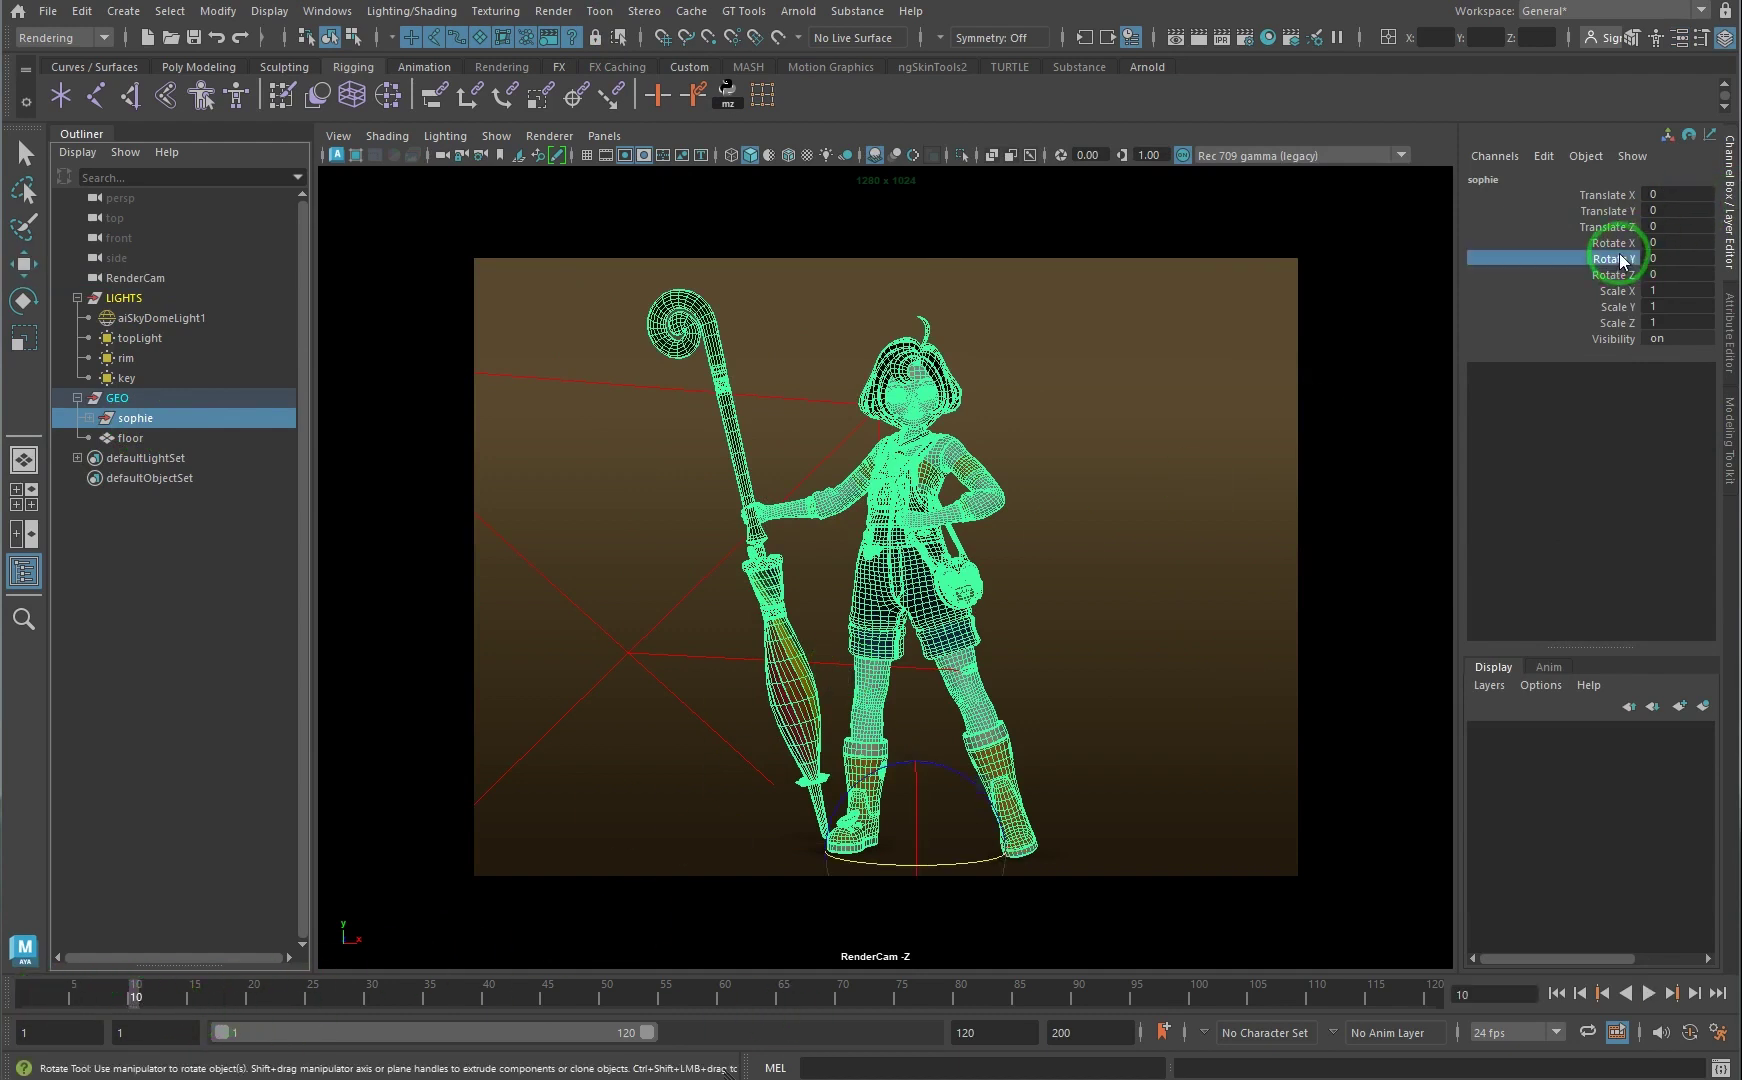
right_click(1630, 258)
click(1665, 268)
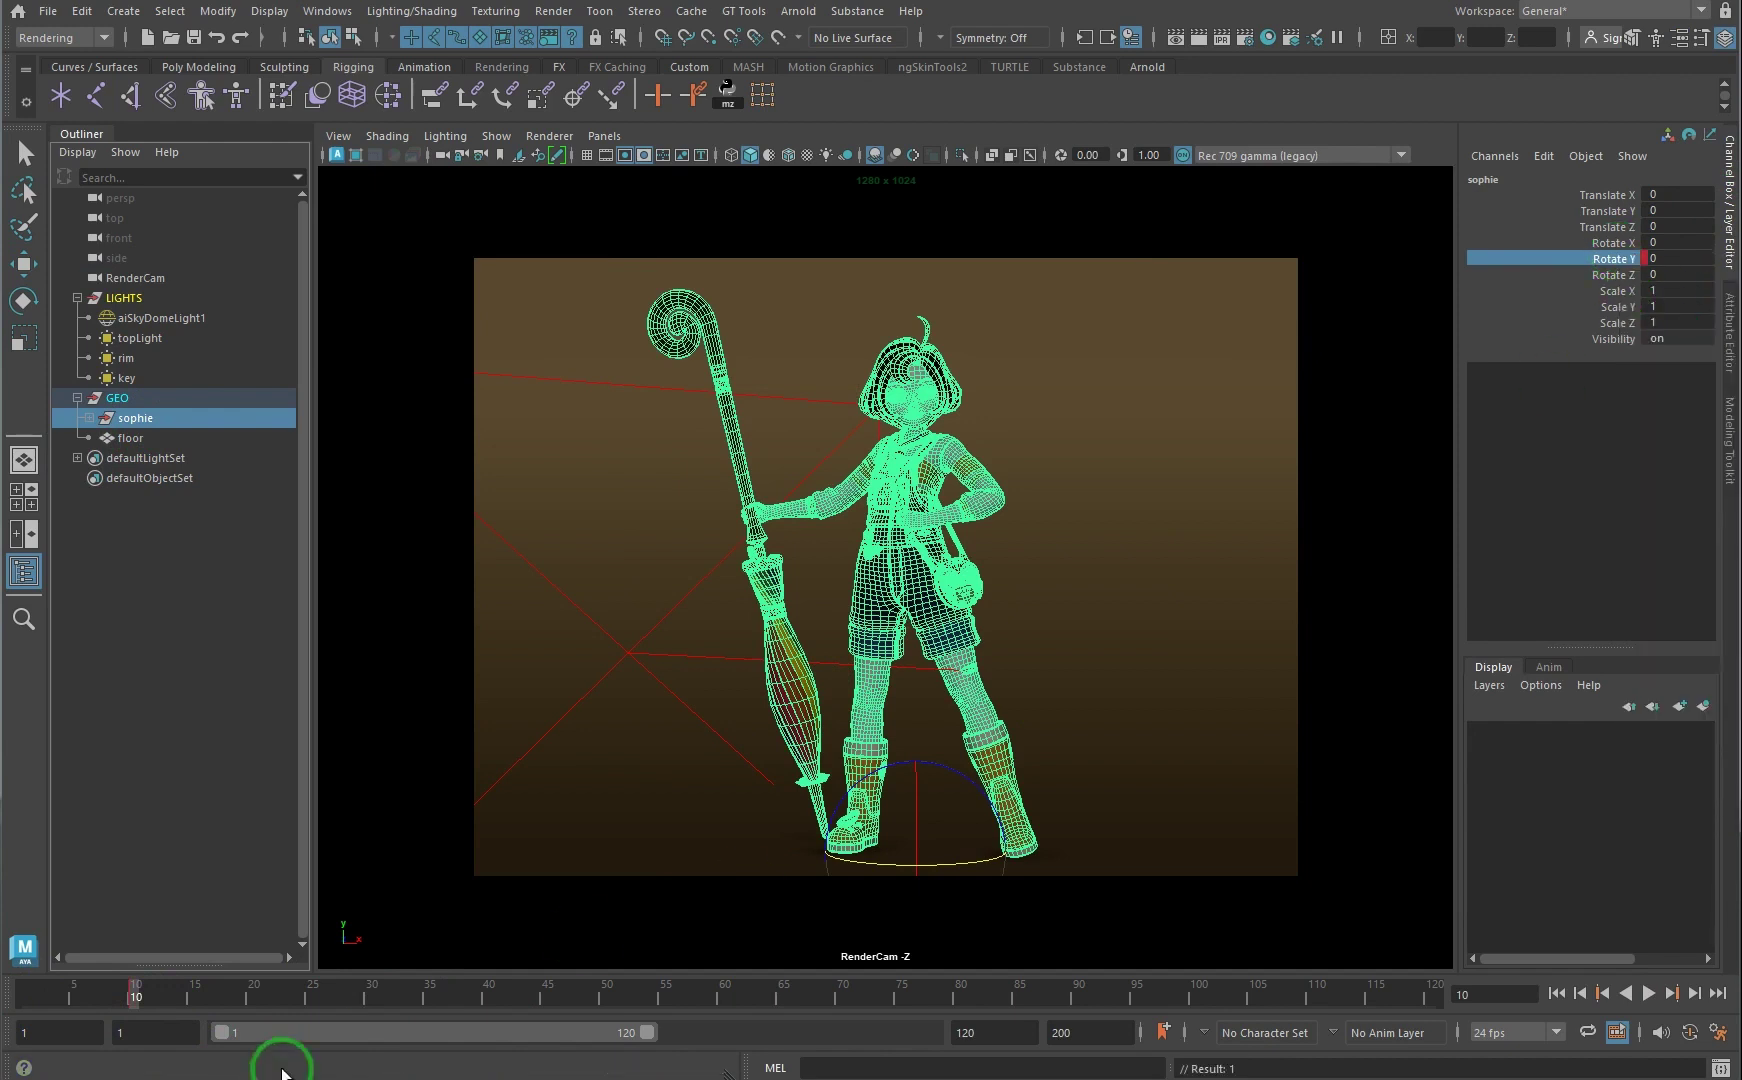
Step: On frame 1, rotate sophie to -37.06 on Y, key it, and scrub to check
drag(133, 1000, 28, 998)
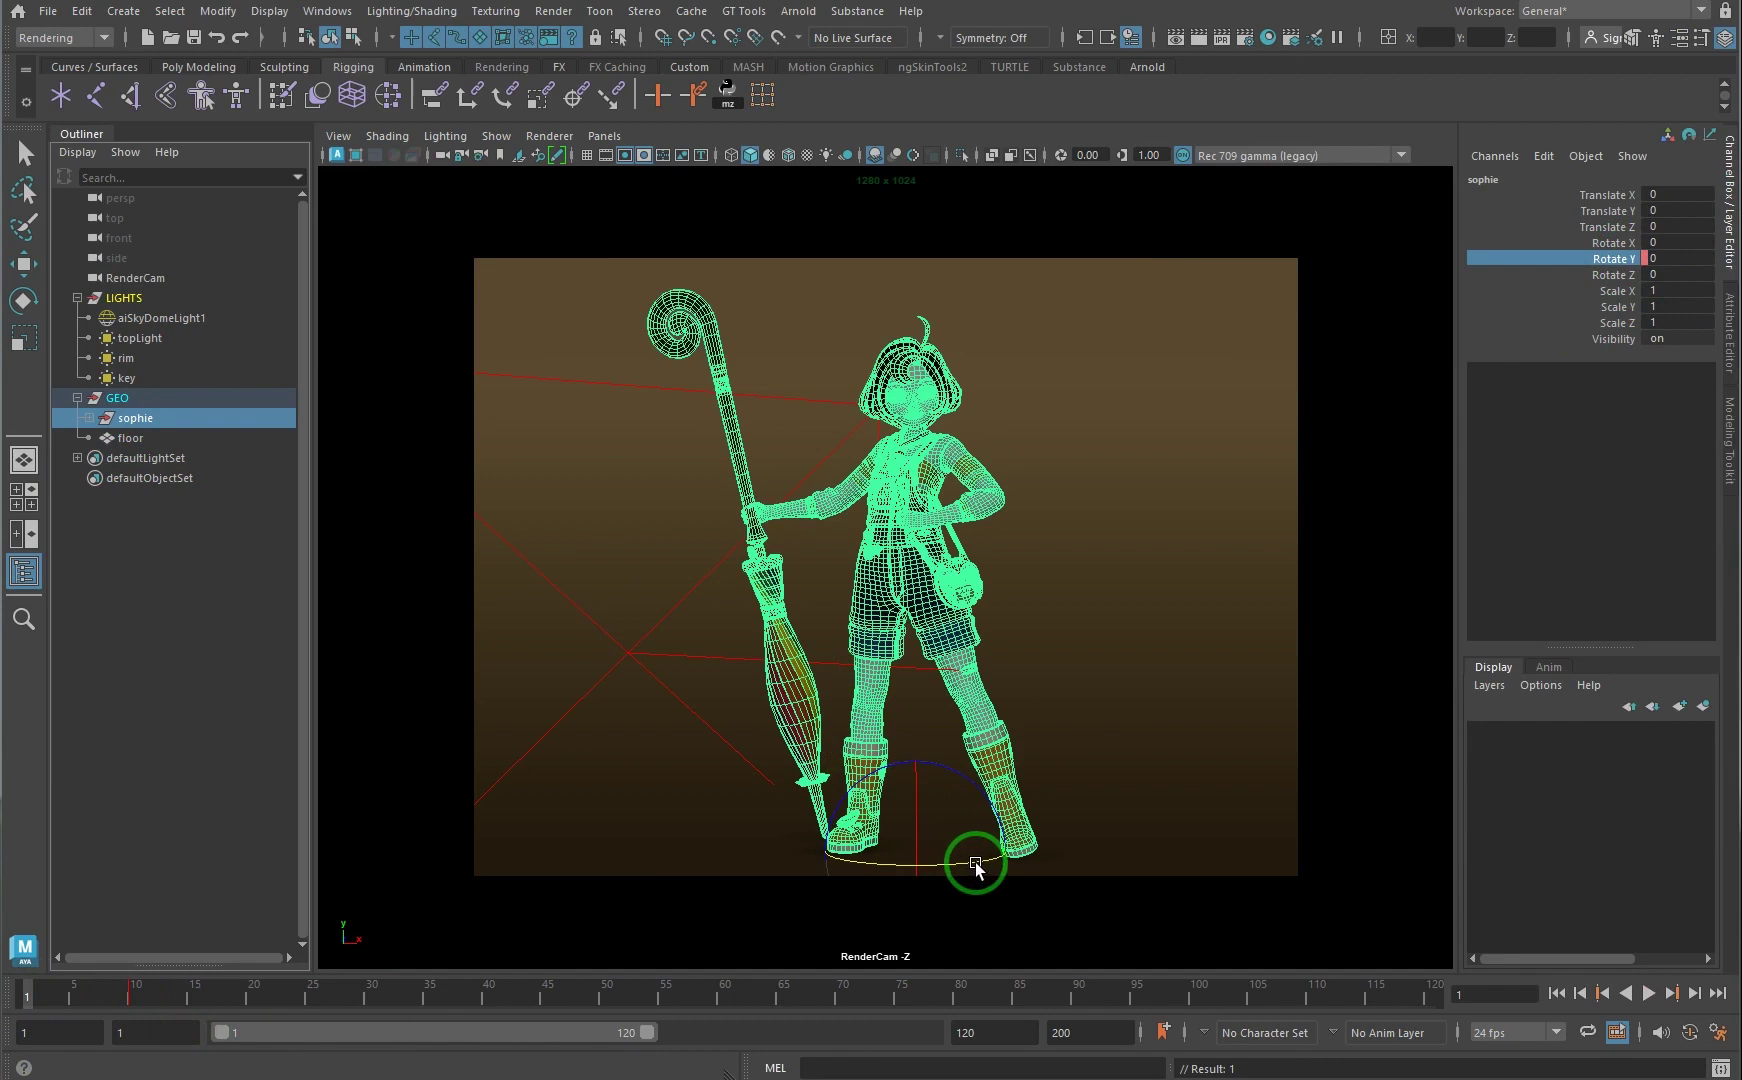
drag(974, 861, 920, 861)
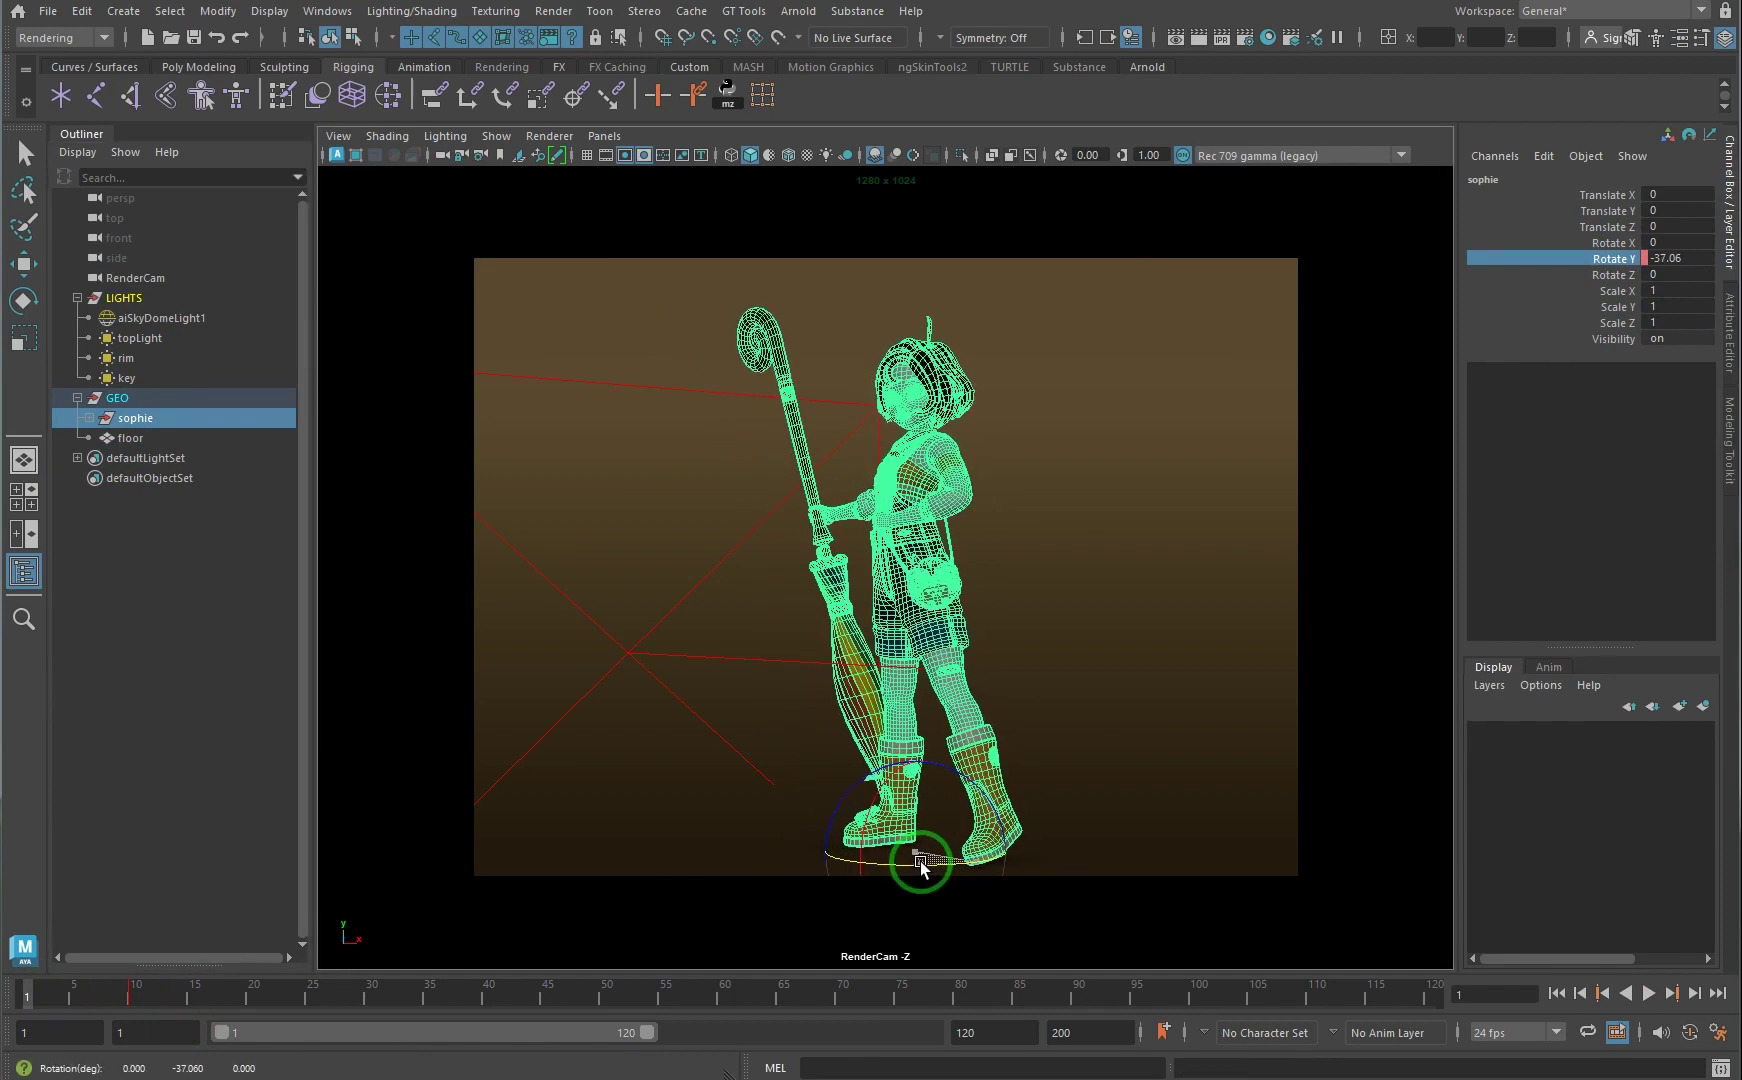
right_click(1608, 266)
click(1650, 300)
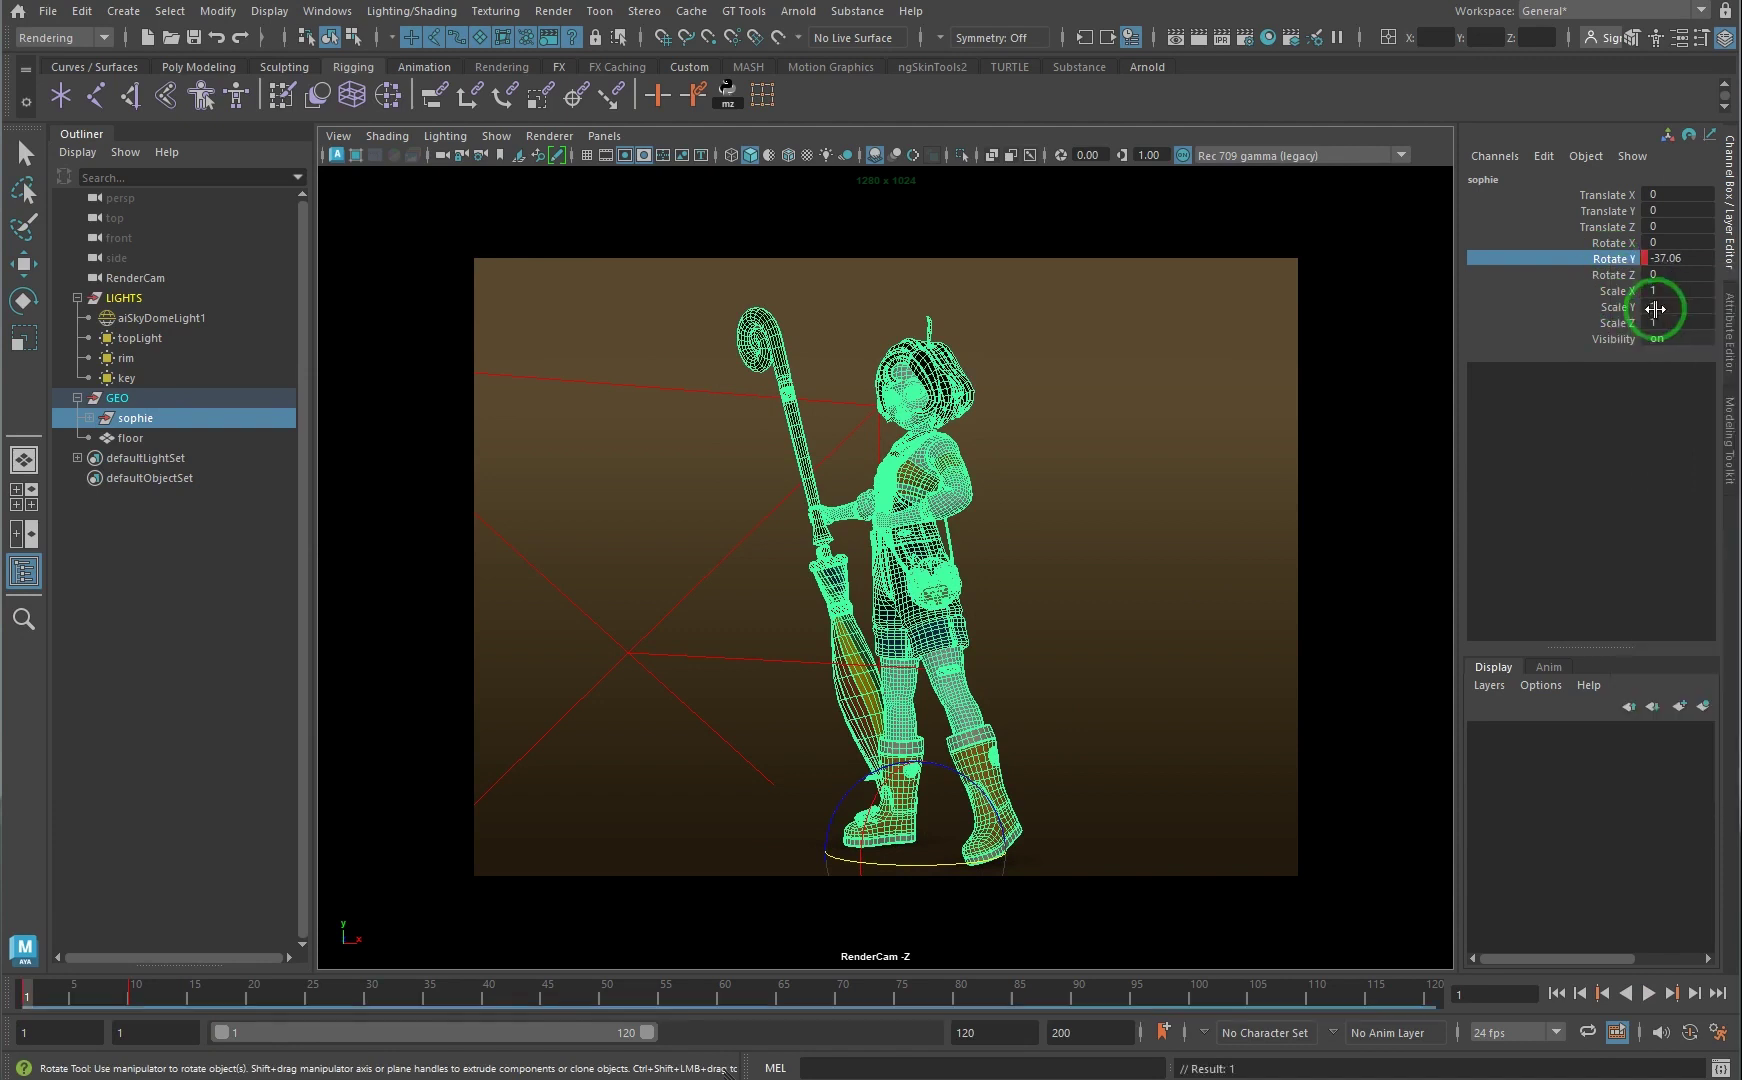
mouse_move(24, 1000)
mouse_down()
mouse_move(214, 1000)
mouse_move(2, 1003)
mouse_up()
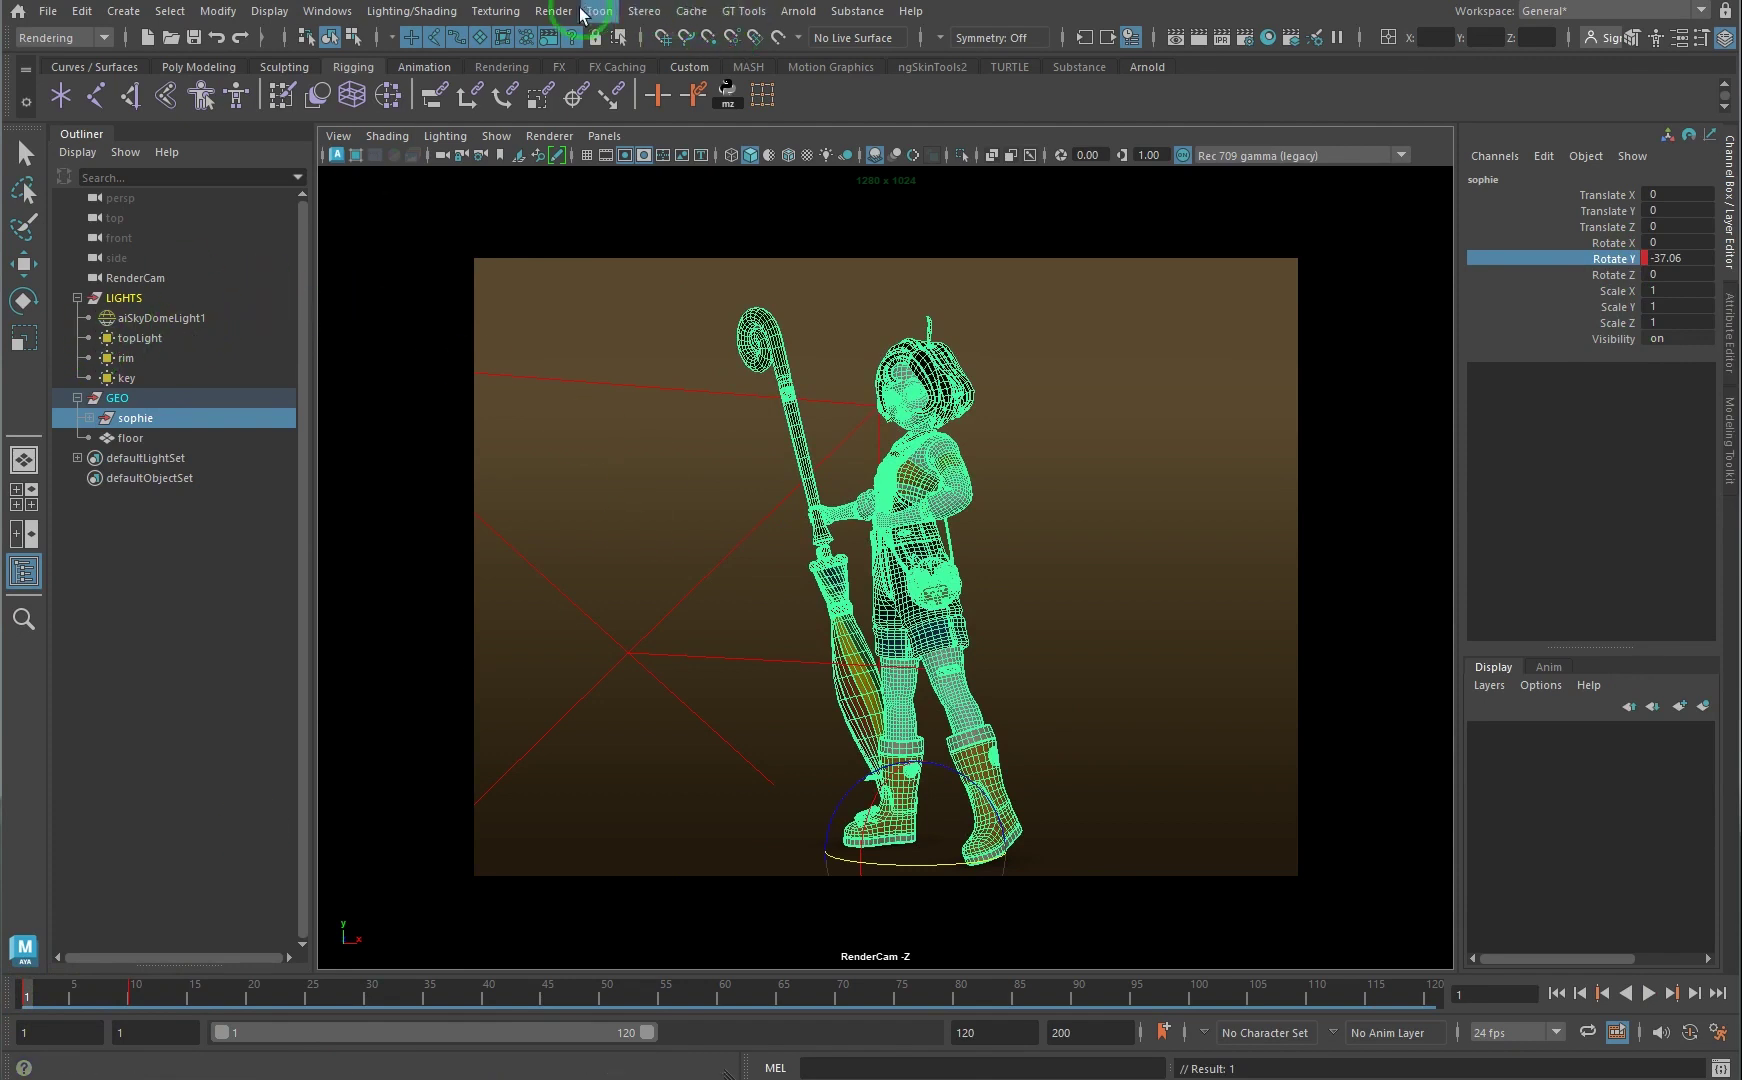
Step: Render frames 1 to 10 from RenderCam with Render Sequence
click(160, 277)
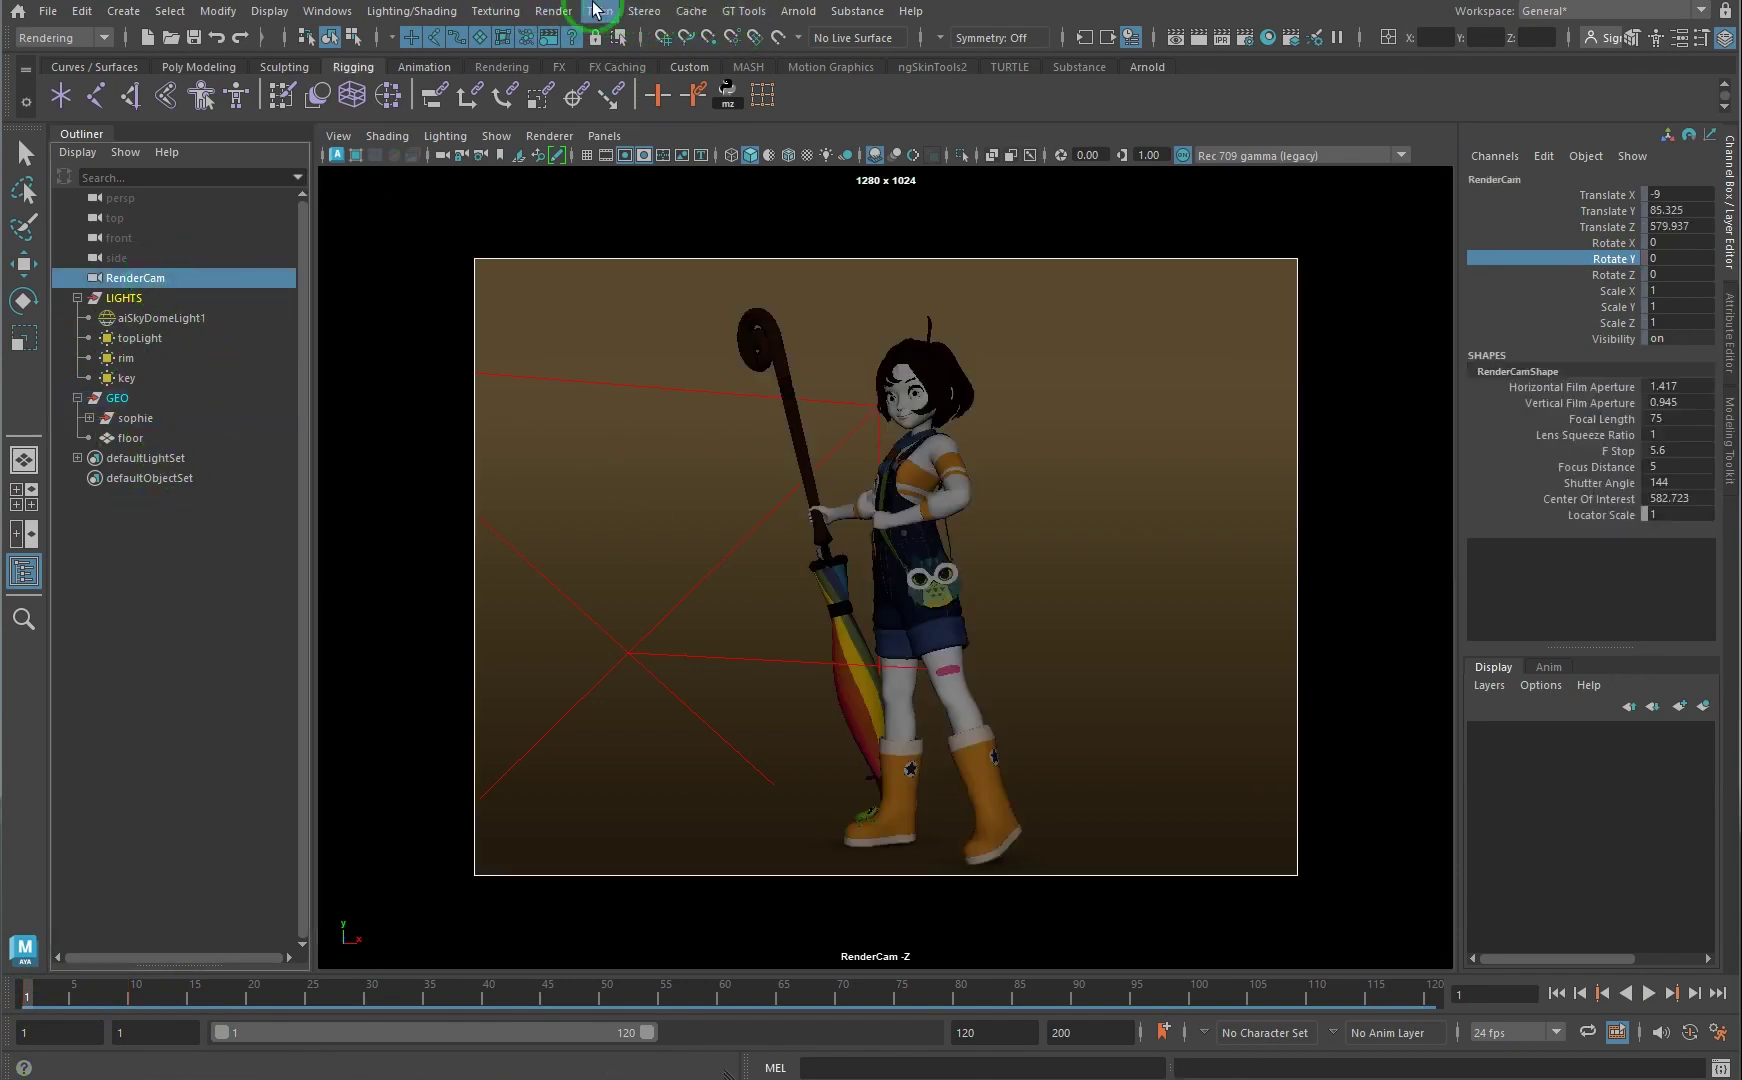
click(553, 10)
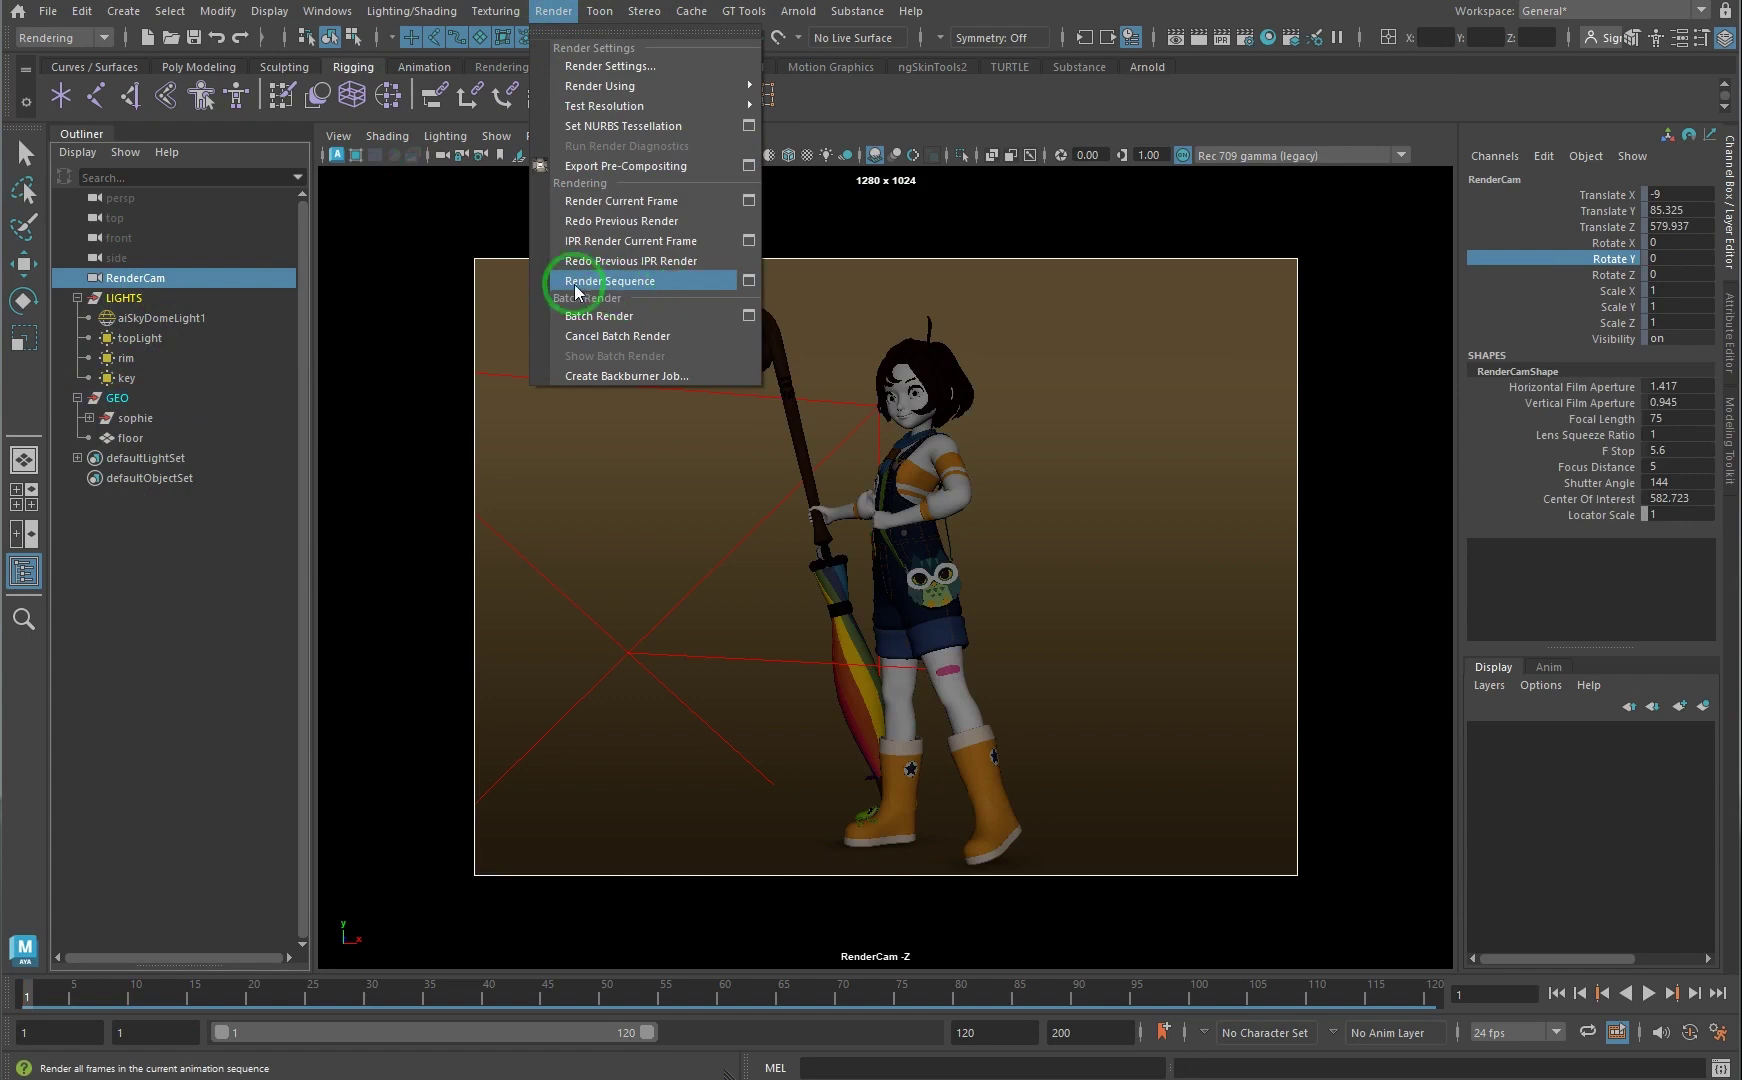
click(748, 280)
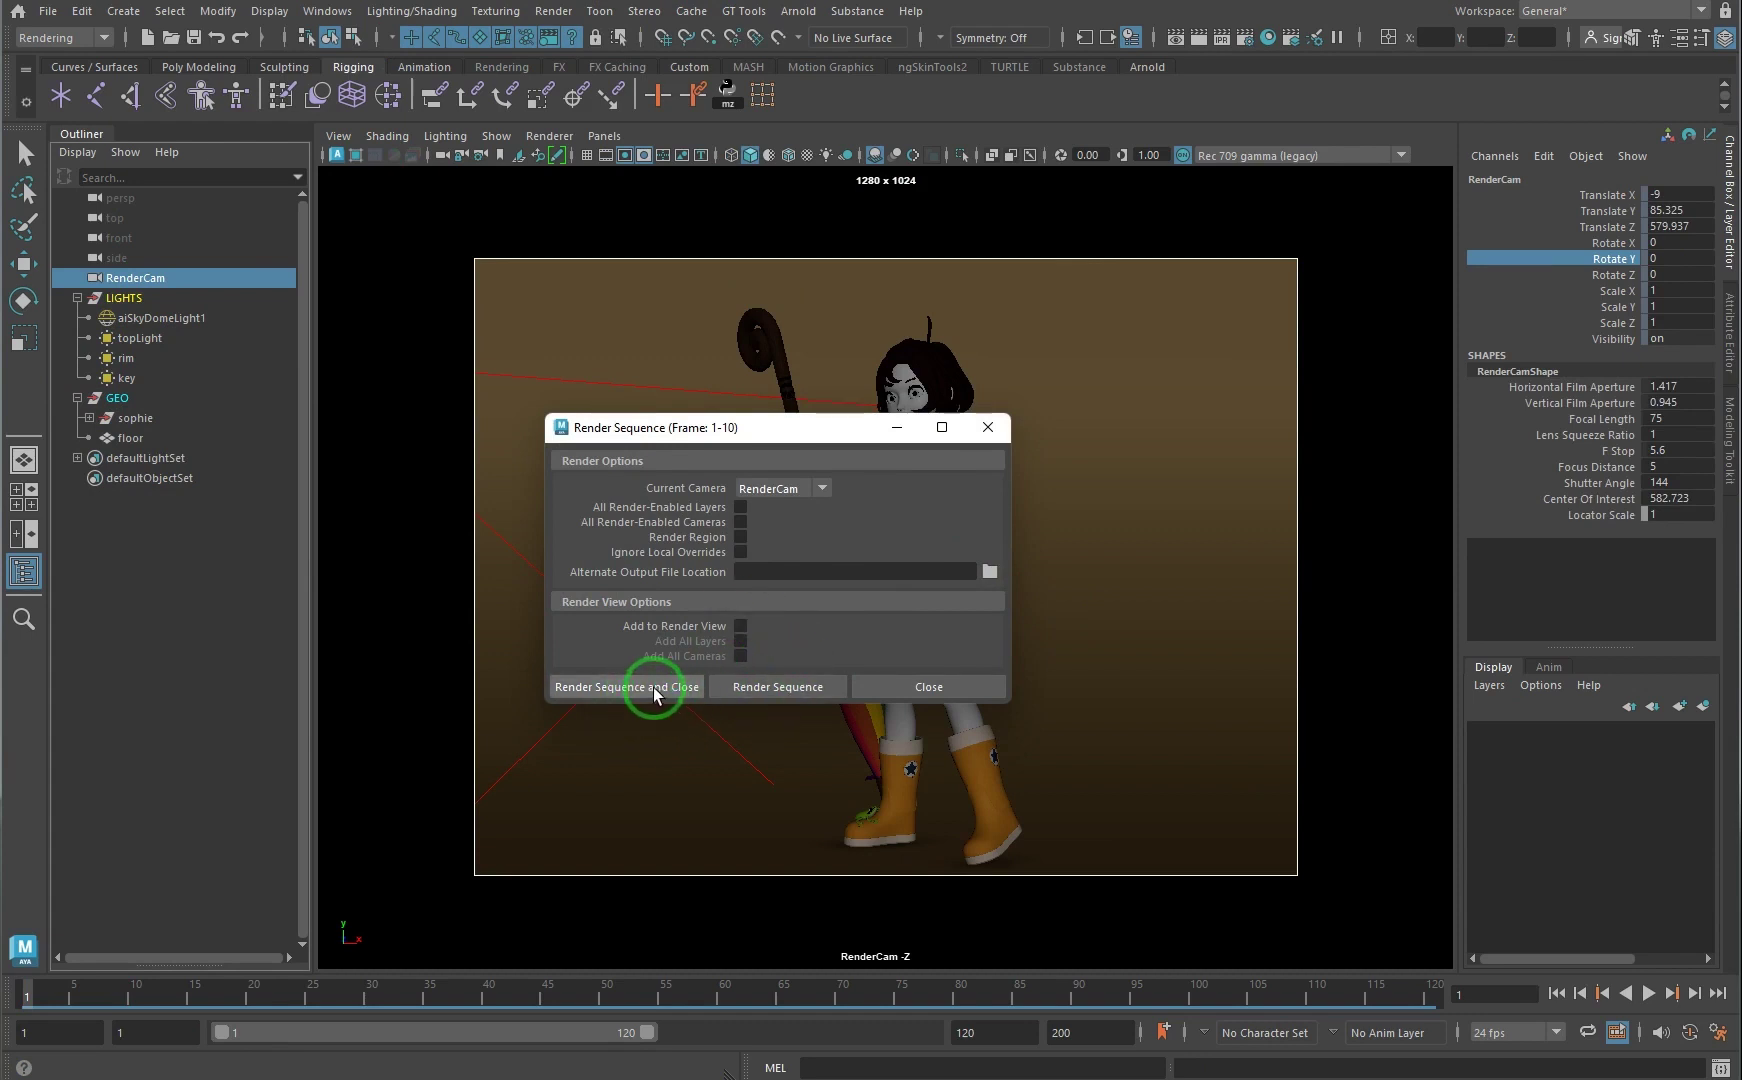
click(655, 689)
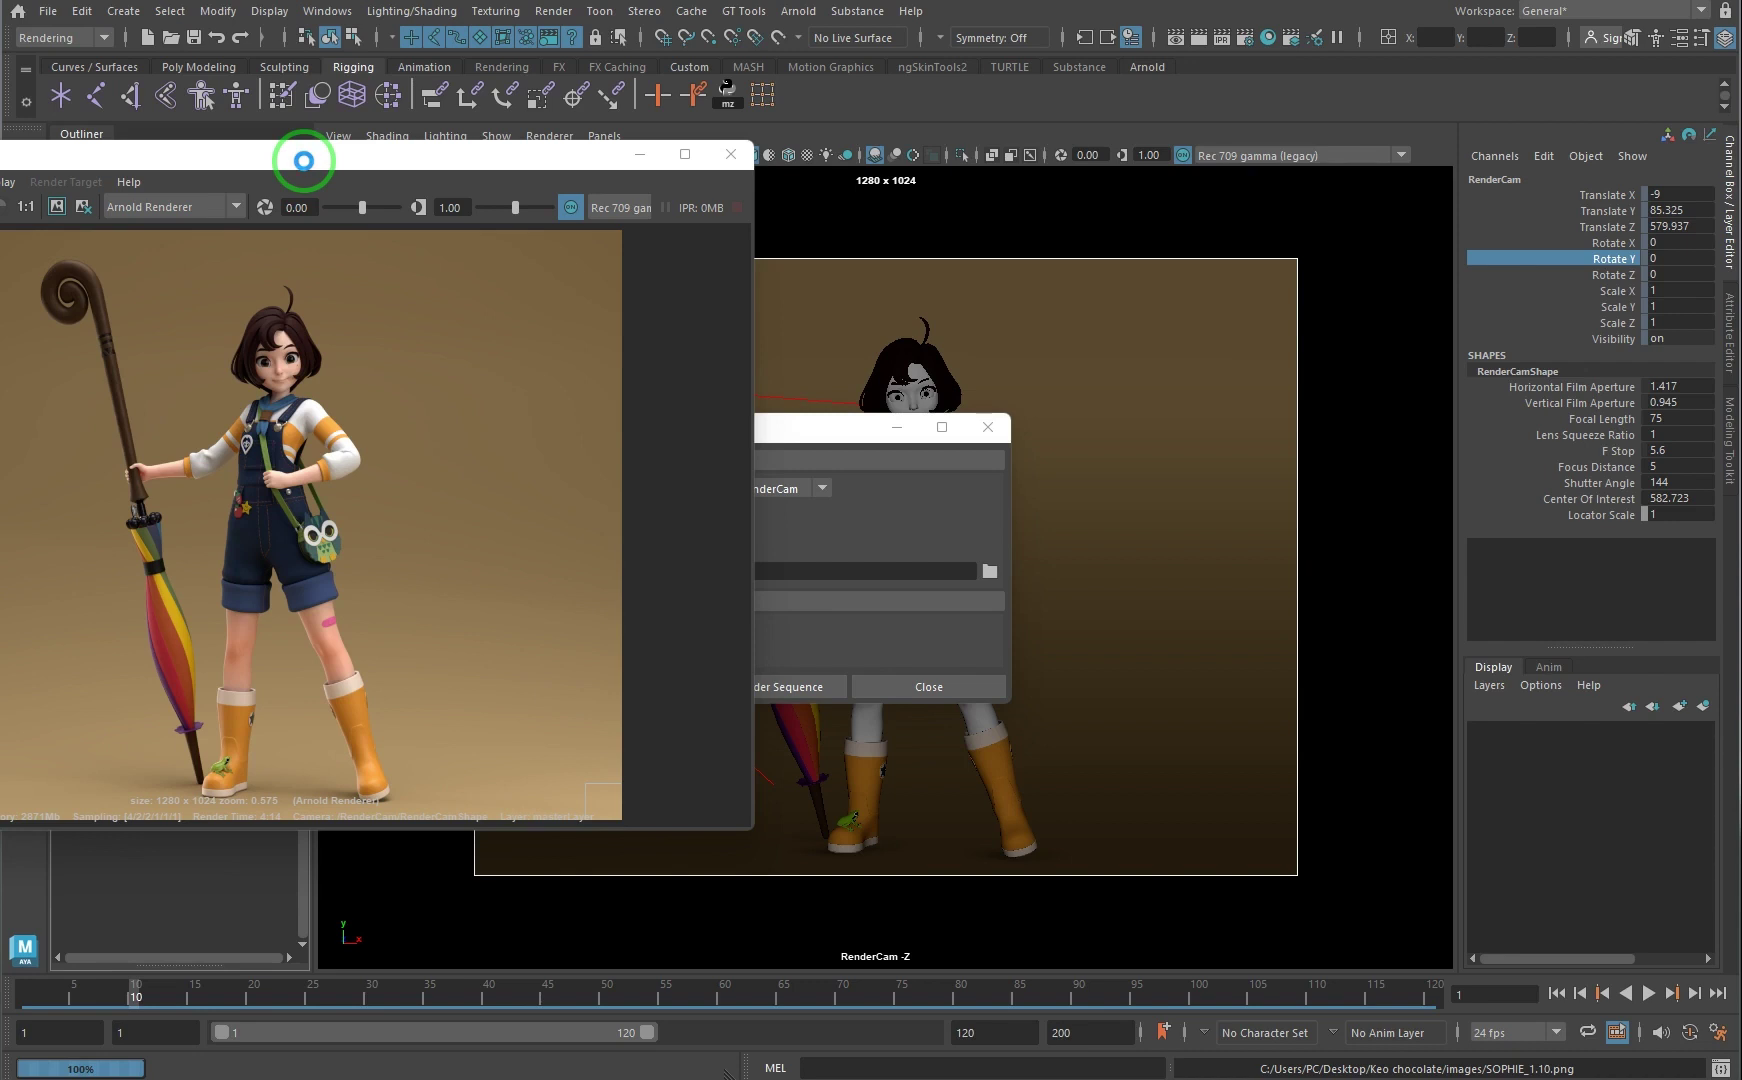
Step: Place the Render View at upper left beside the images folder listing ten PNGs
click(1116, 879)
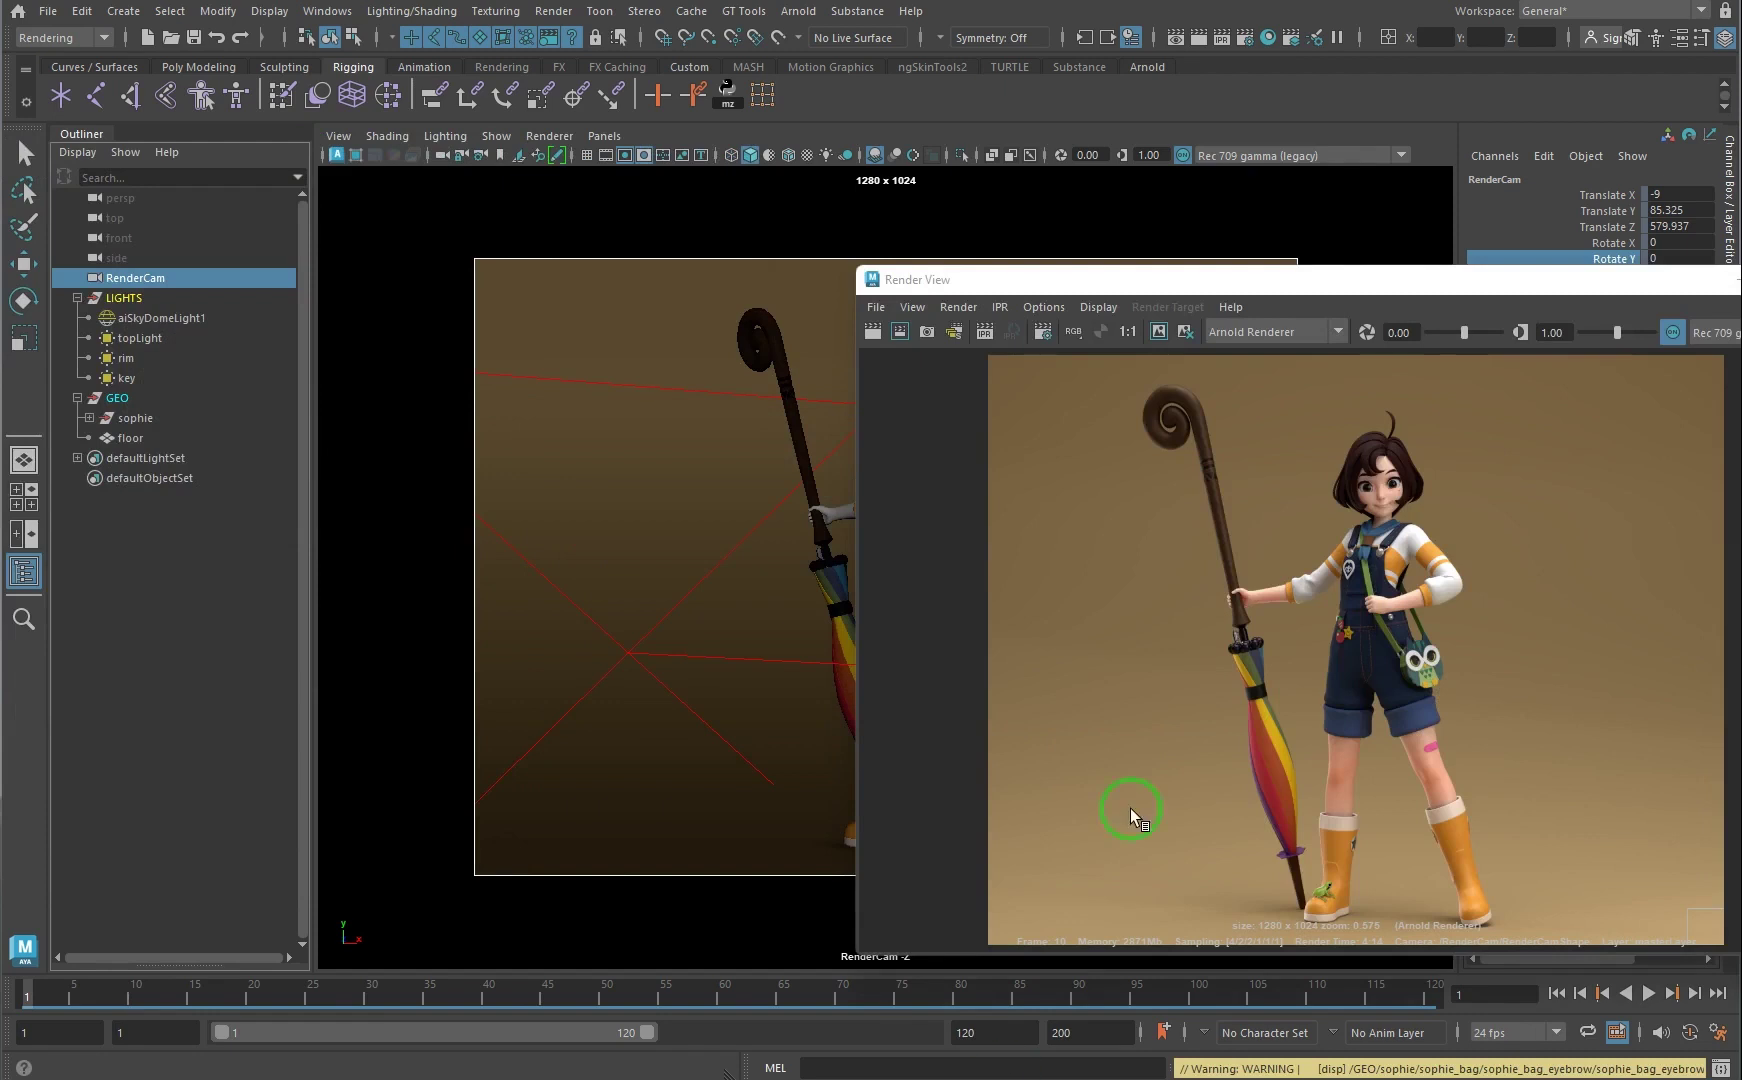
drag(1462, 286, 637, 52)
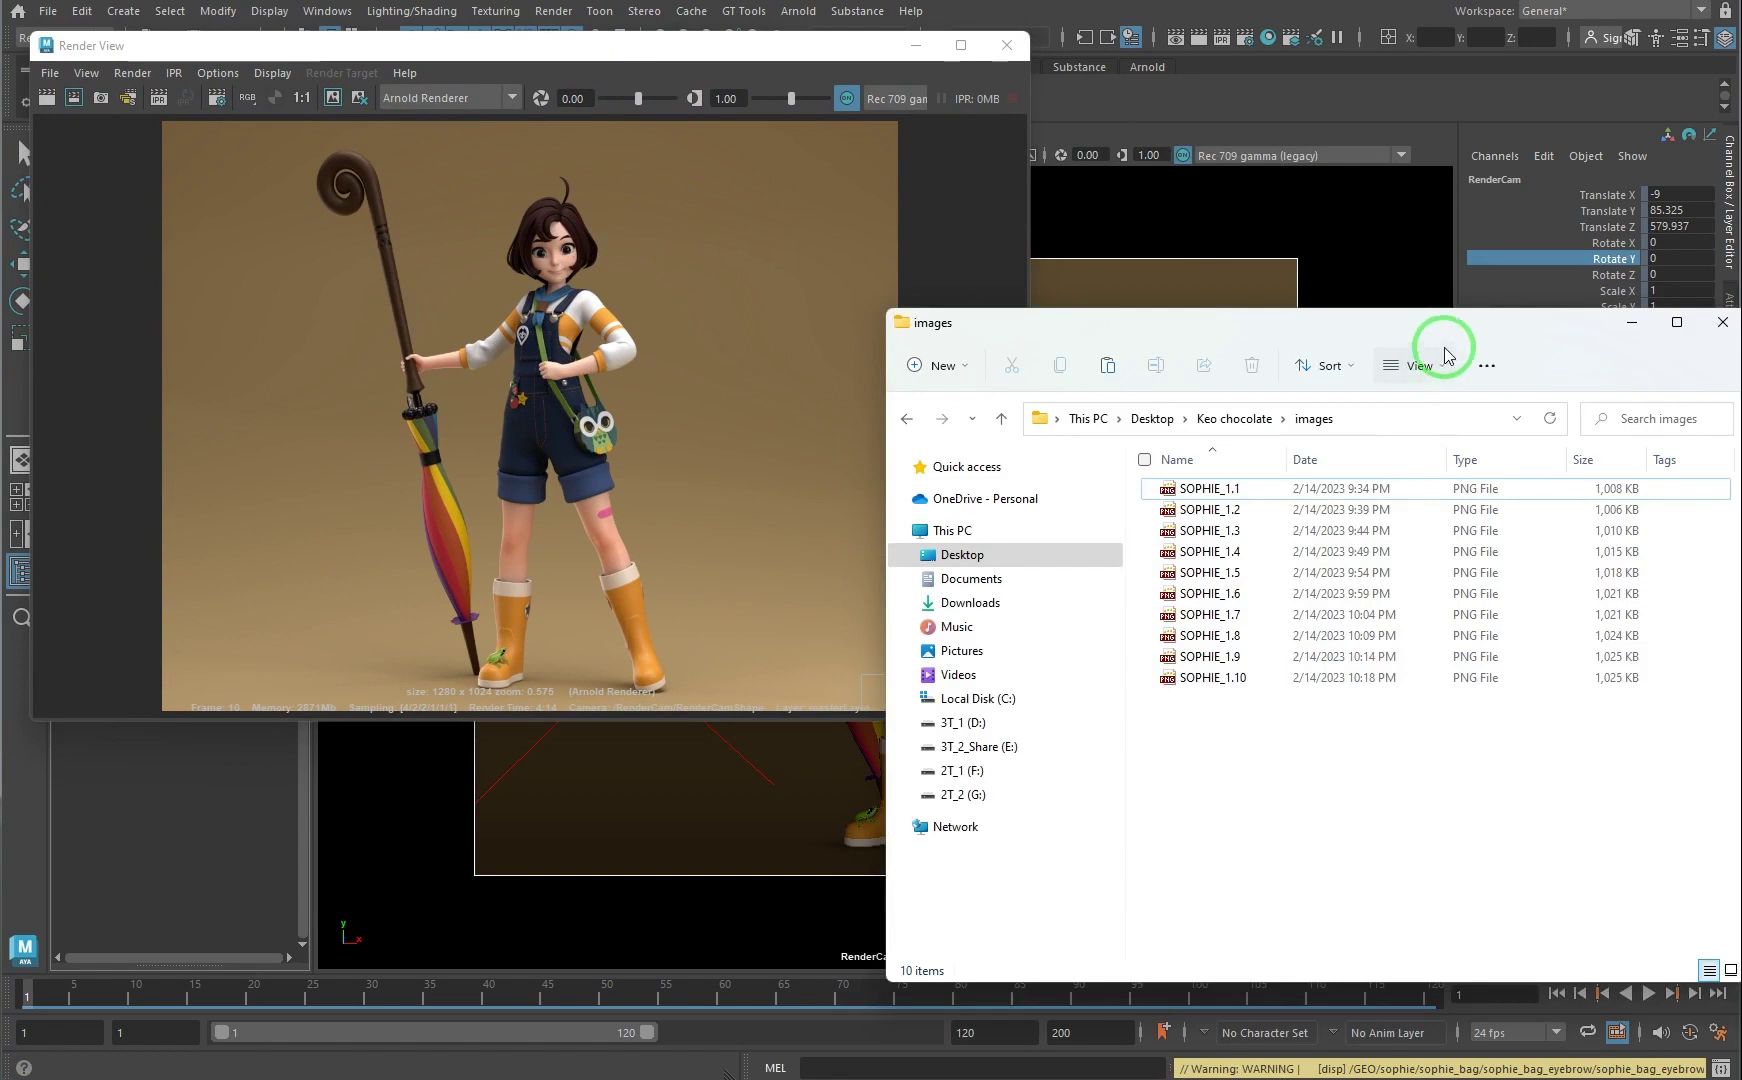
drag(1460, 326, 1301, 216)
click(1122, 364)
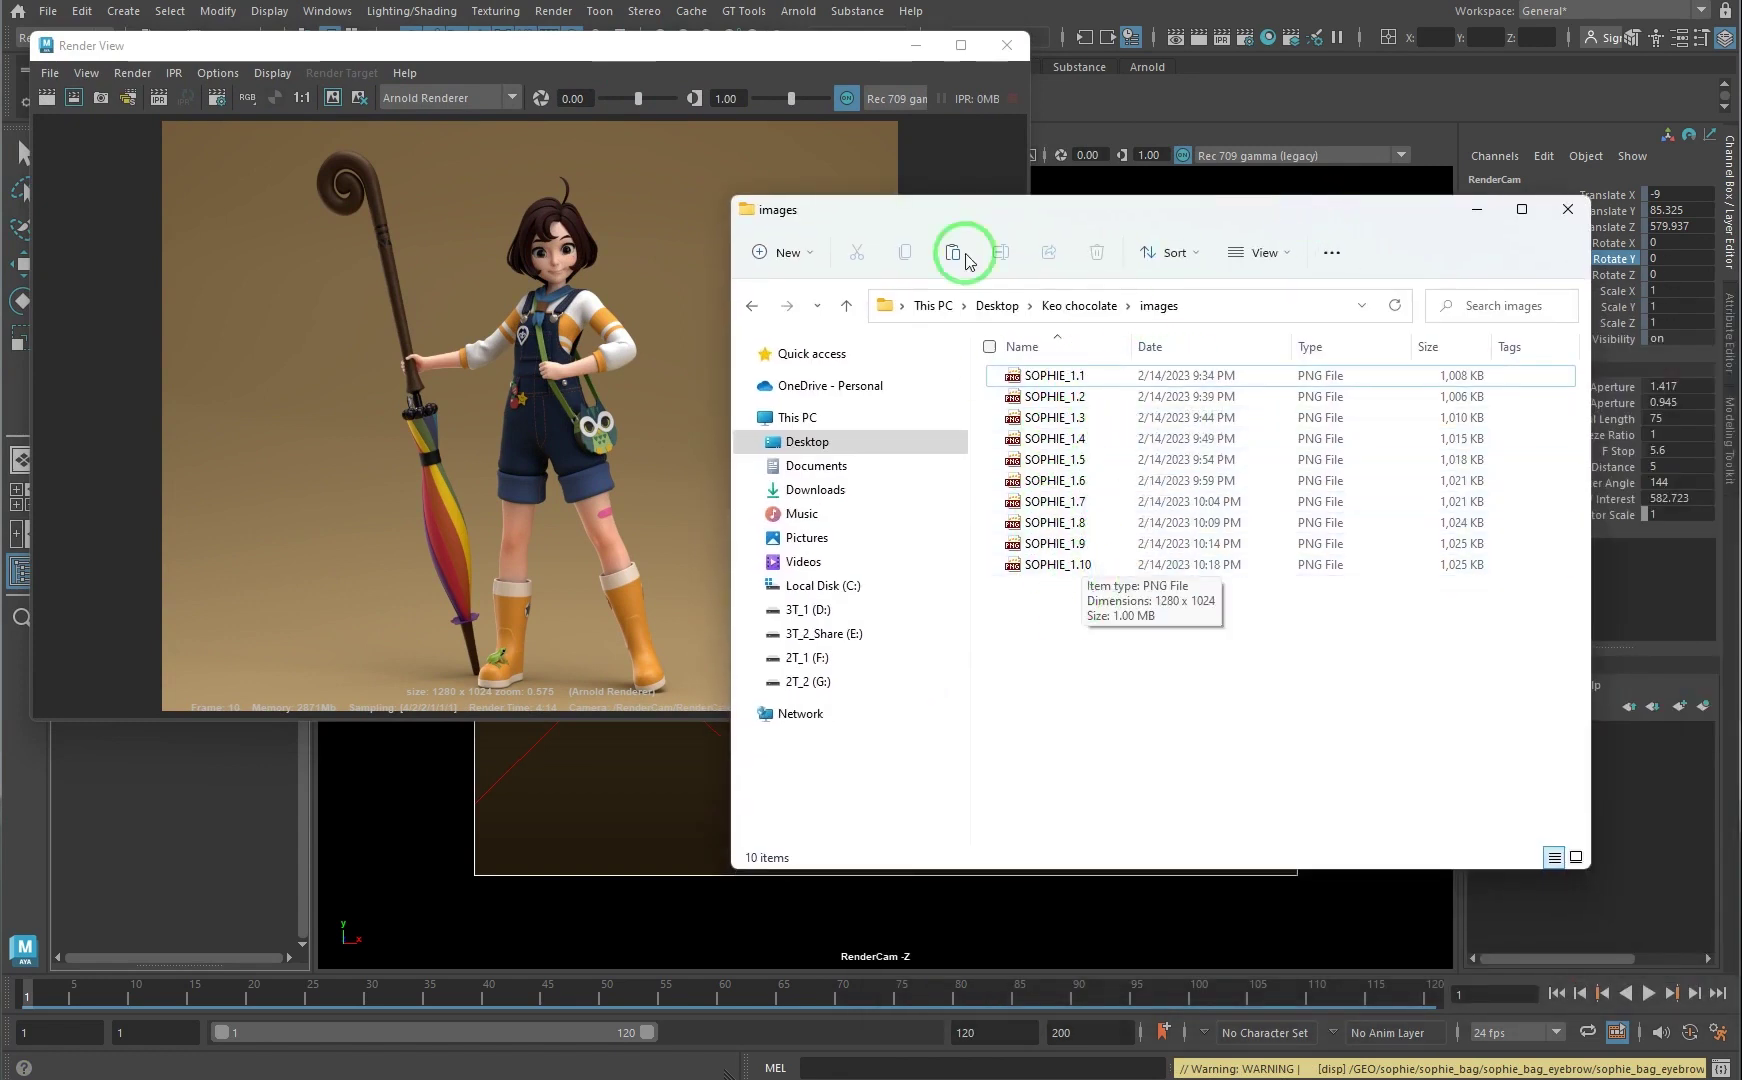
Step: Close the Render View and open SOPHIE_1.1 from the images folder in XnView
click(1008, 46)
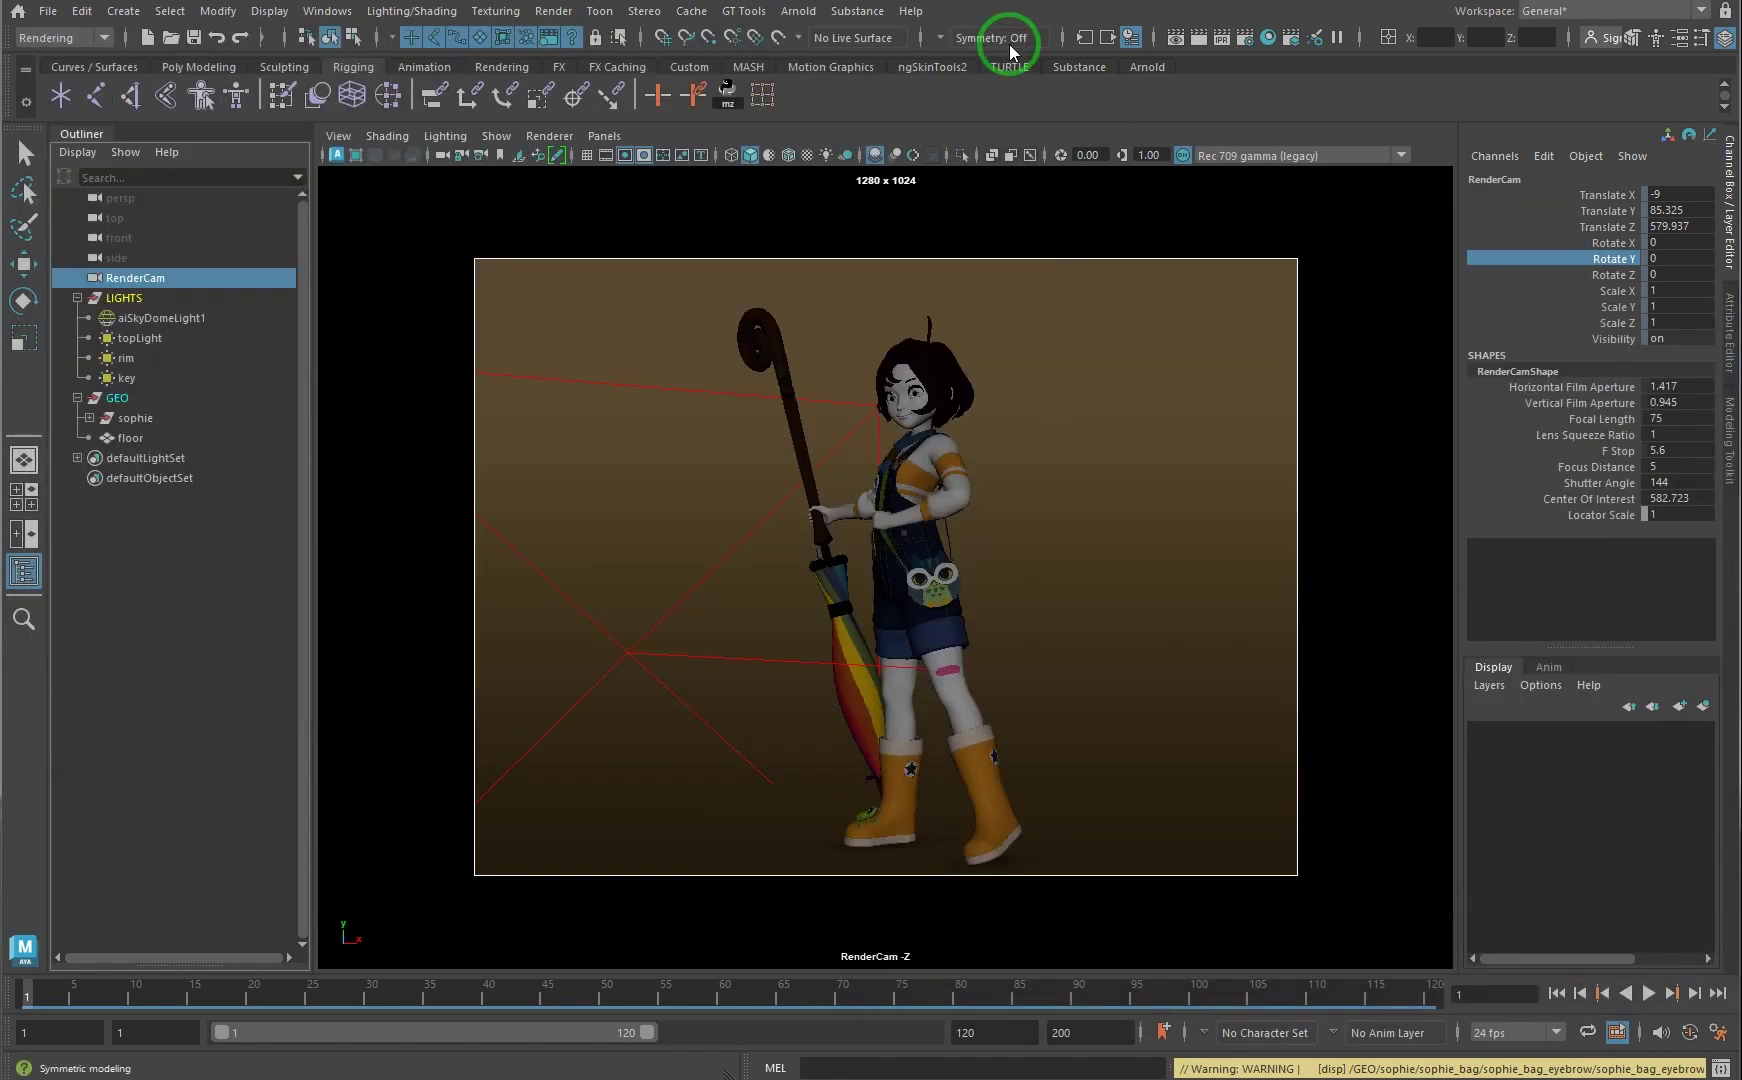
click(830, 905)
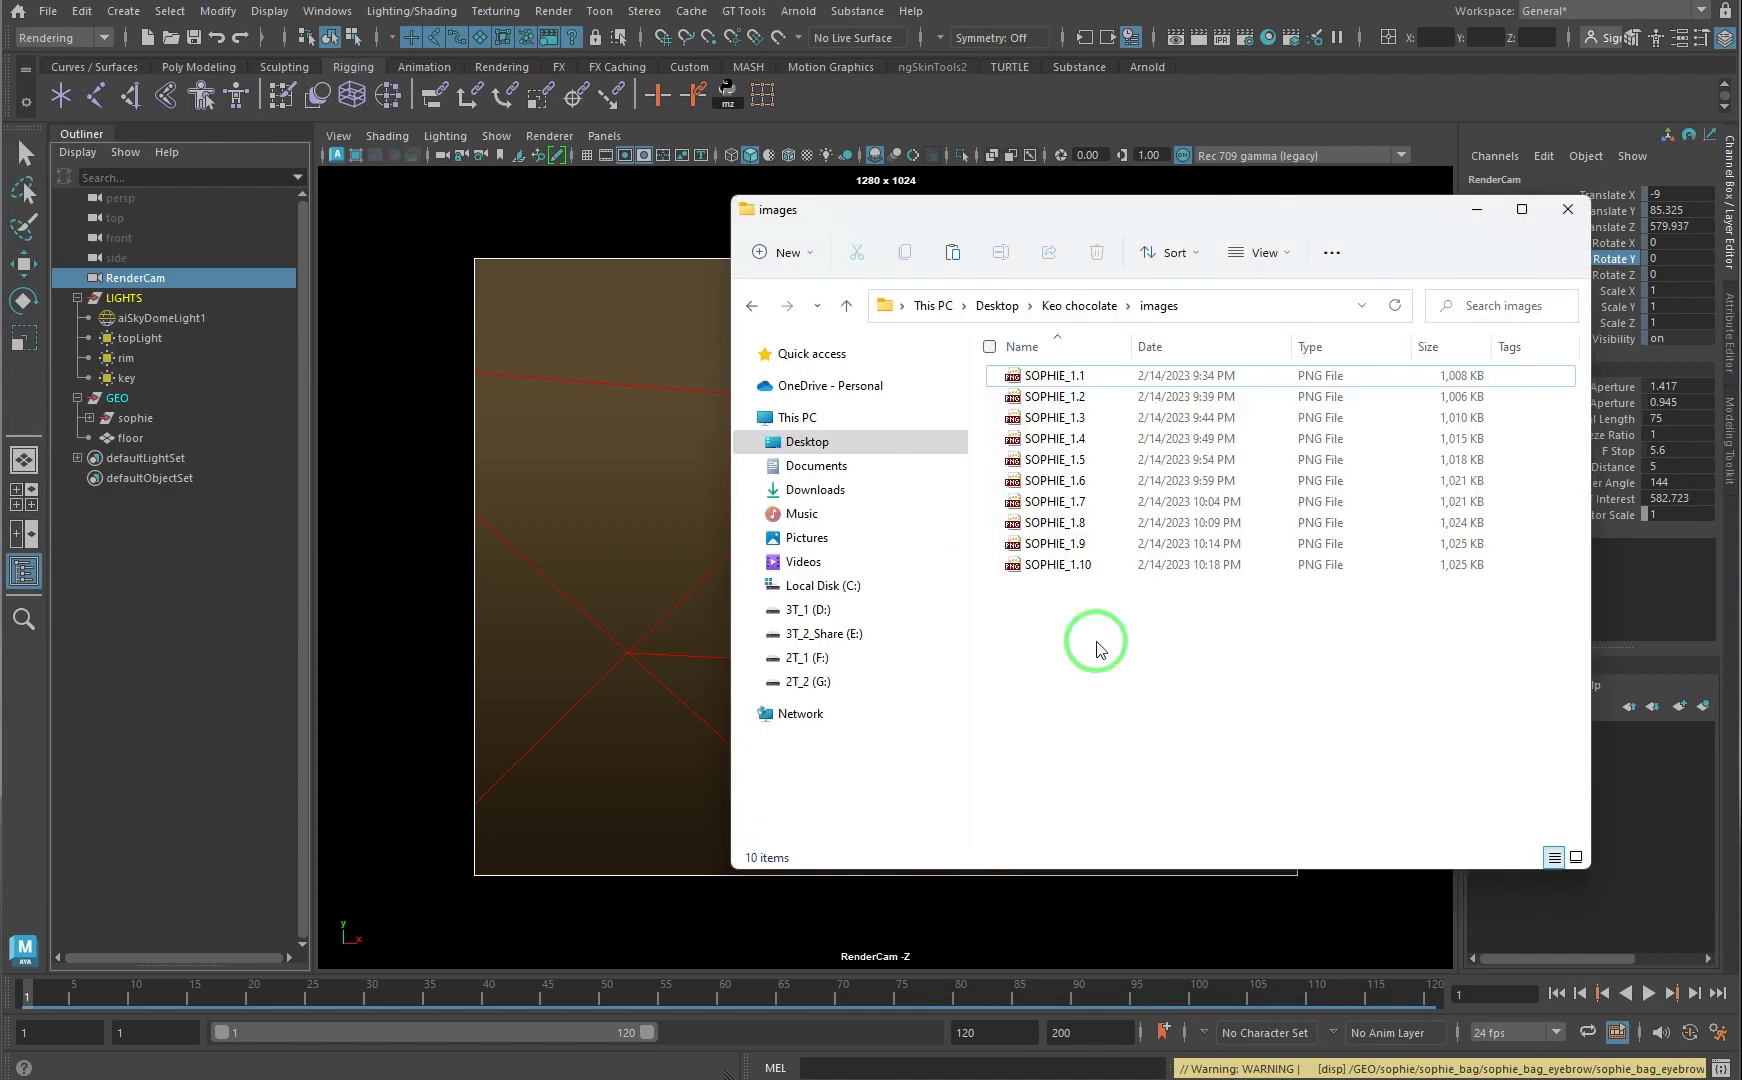
click(1040, 375)
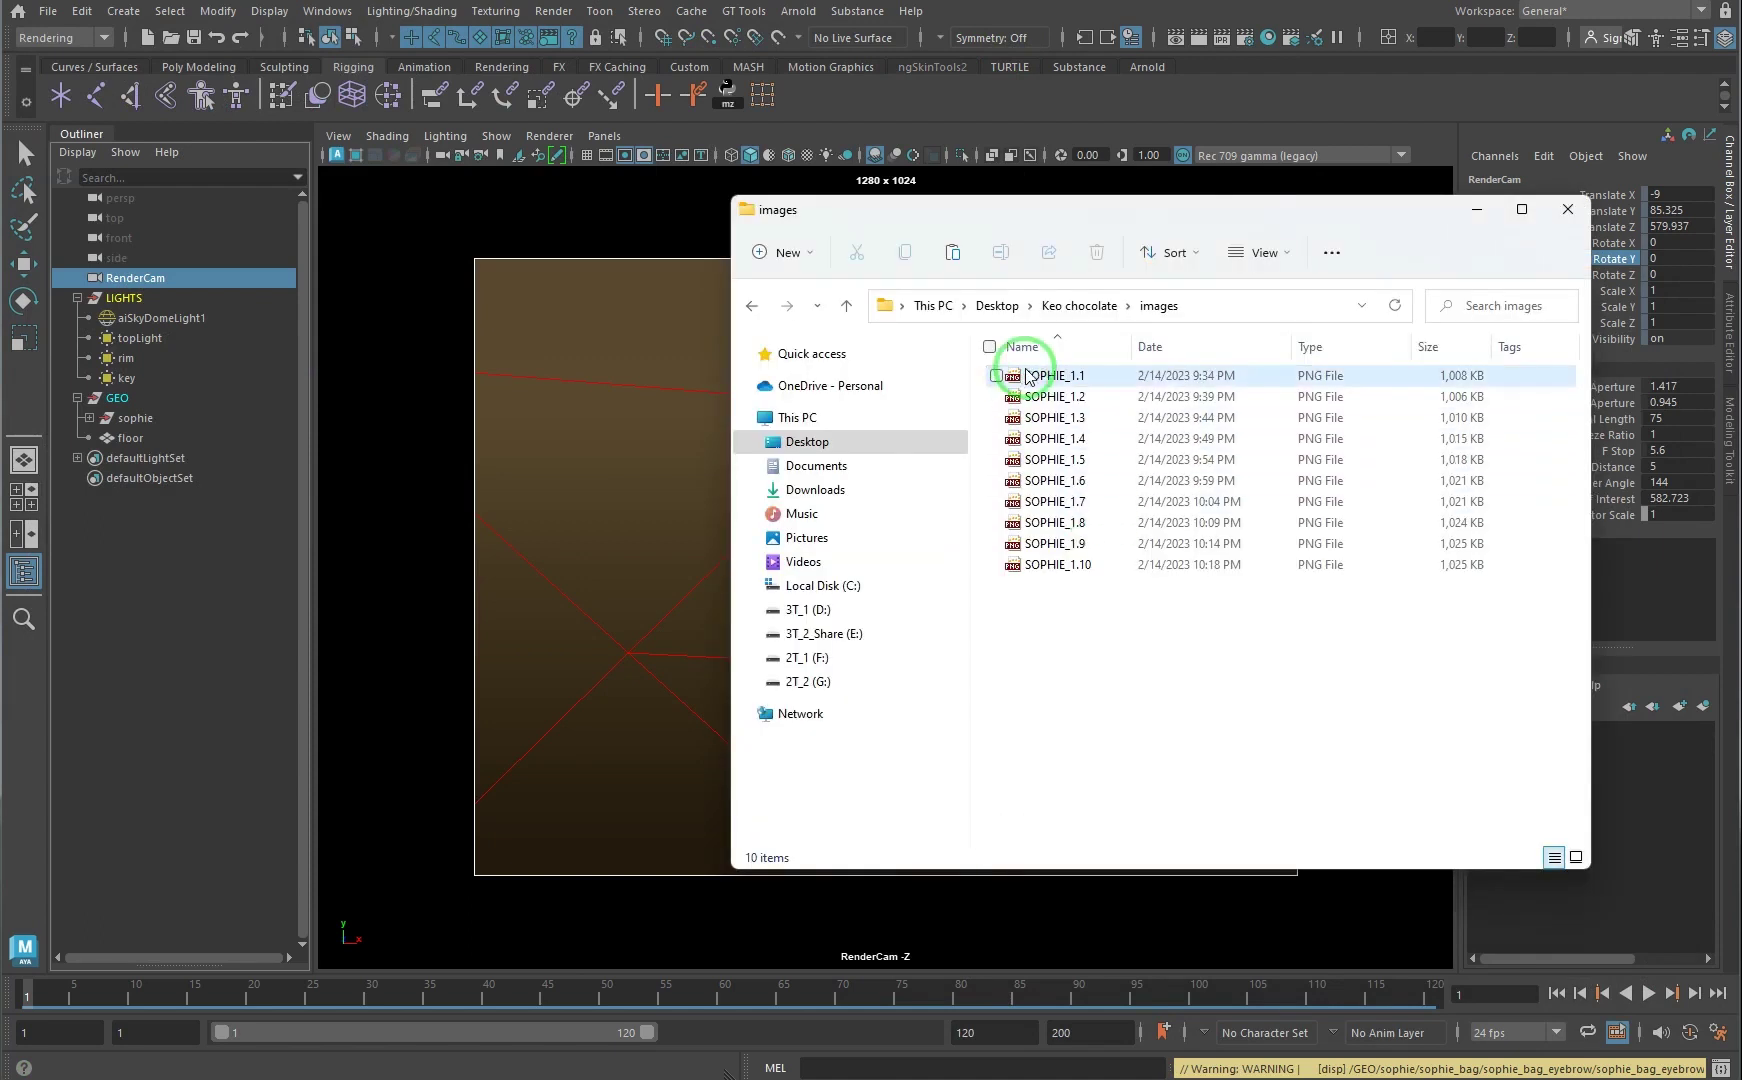
right_click(1042, 378)
double_click(1040, 376)
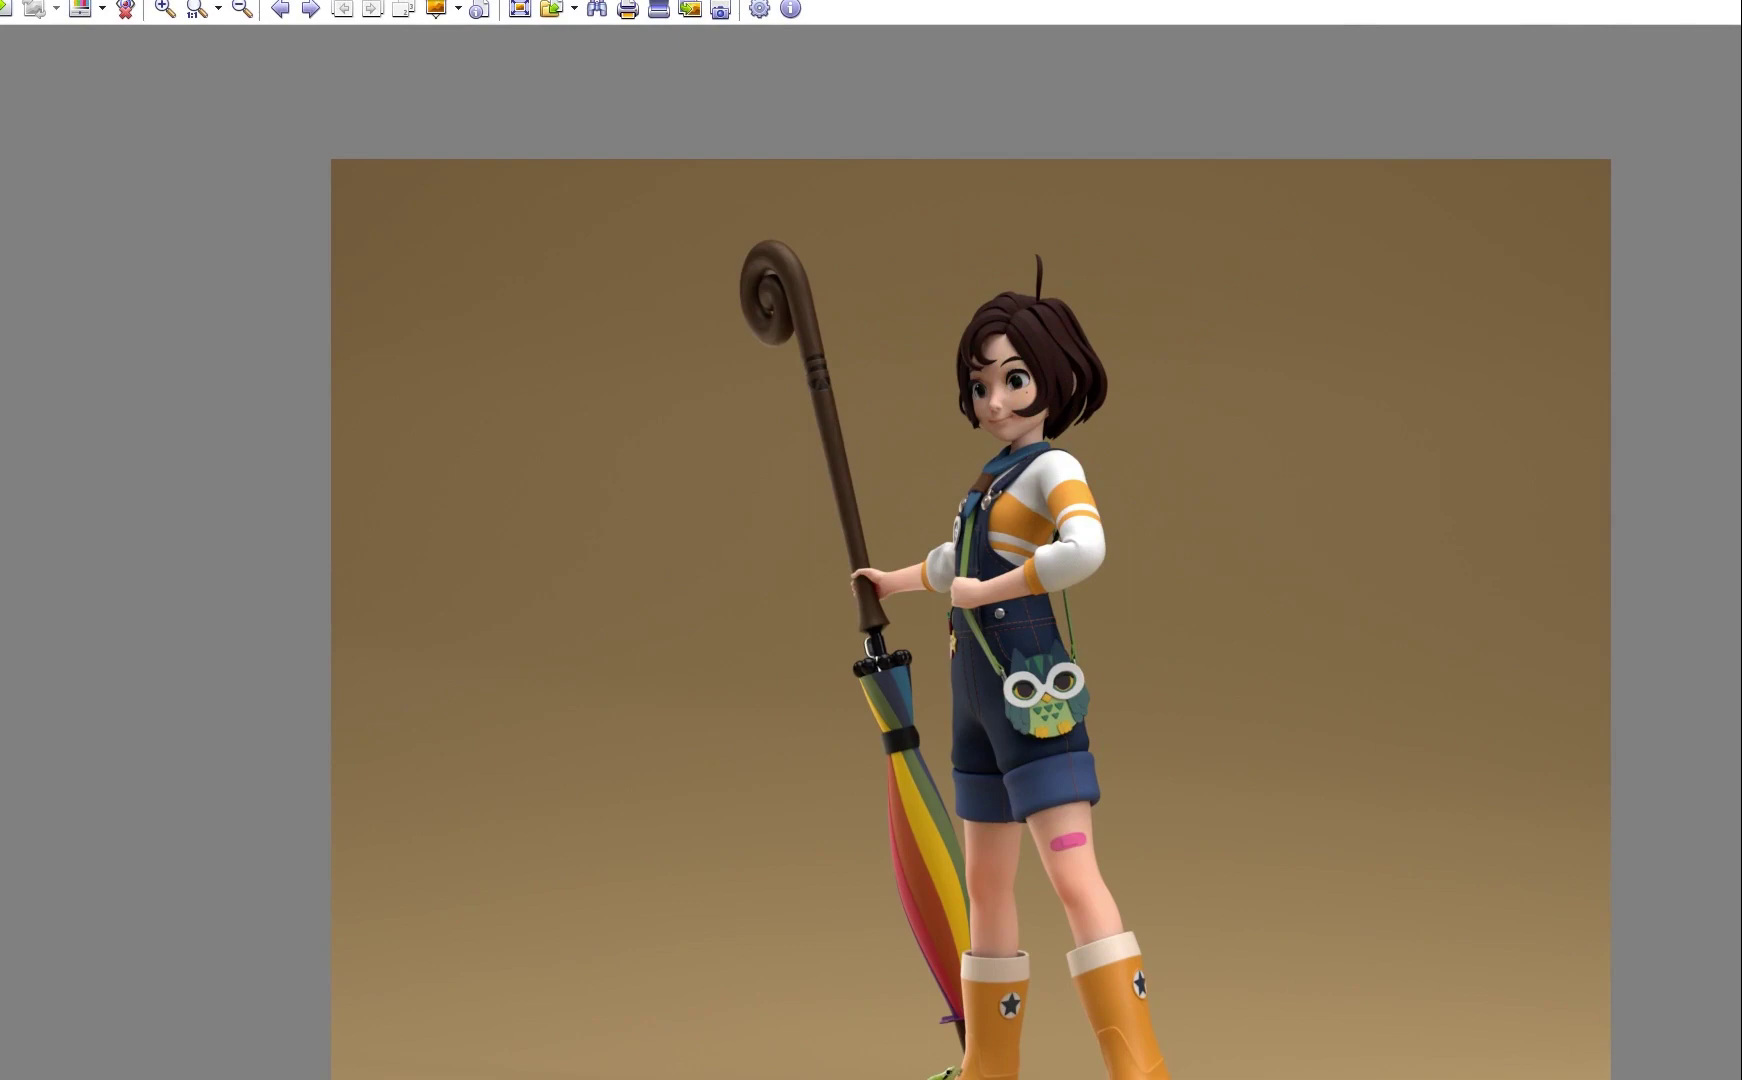
Step: Exit full screen, enlarge the XnView window and zoom to 200% to inspect the render
key(Escape)
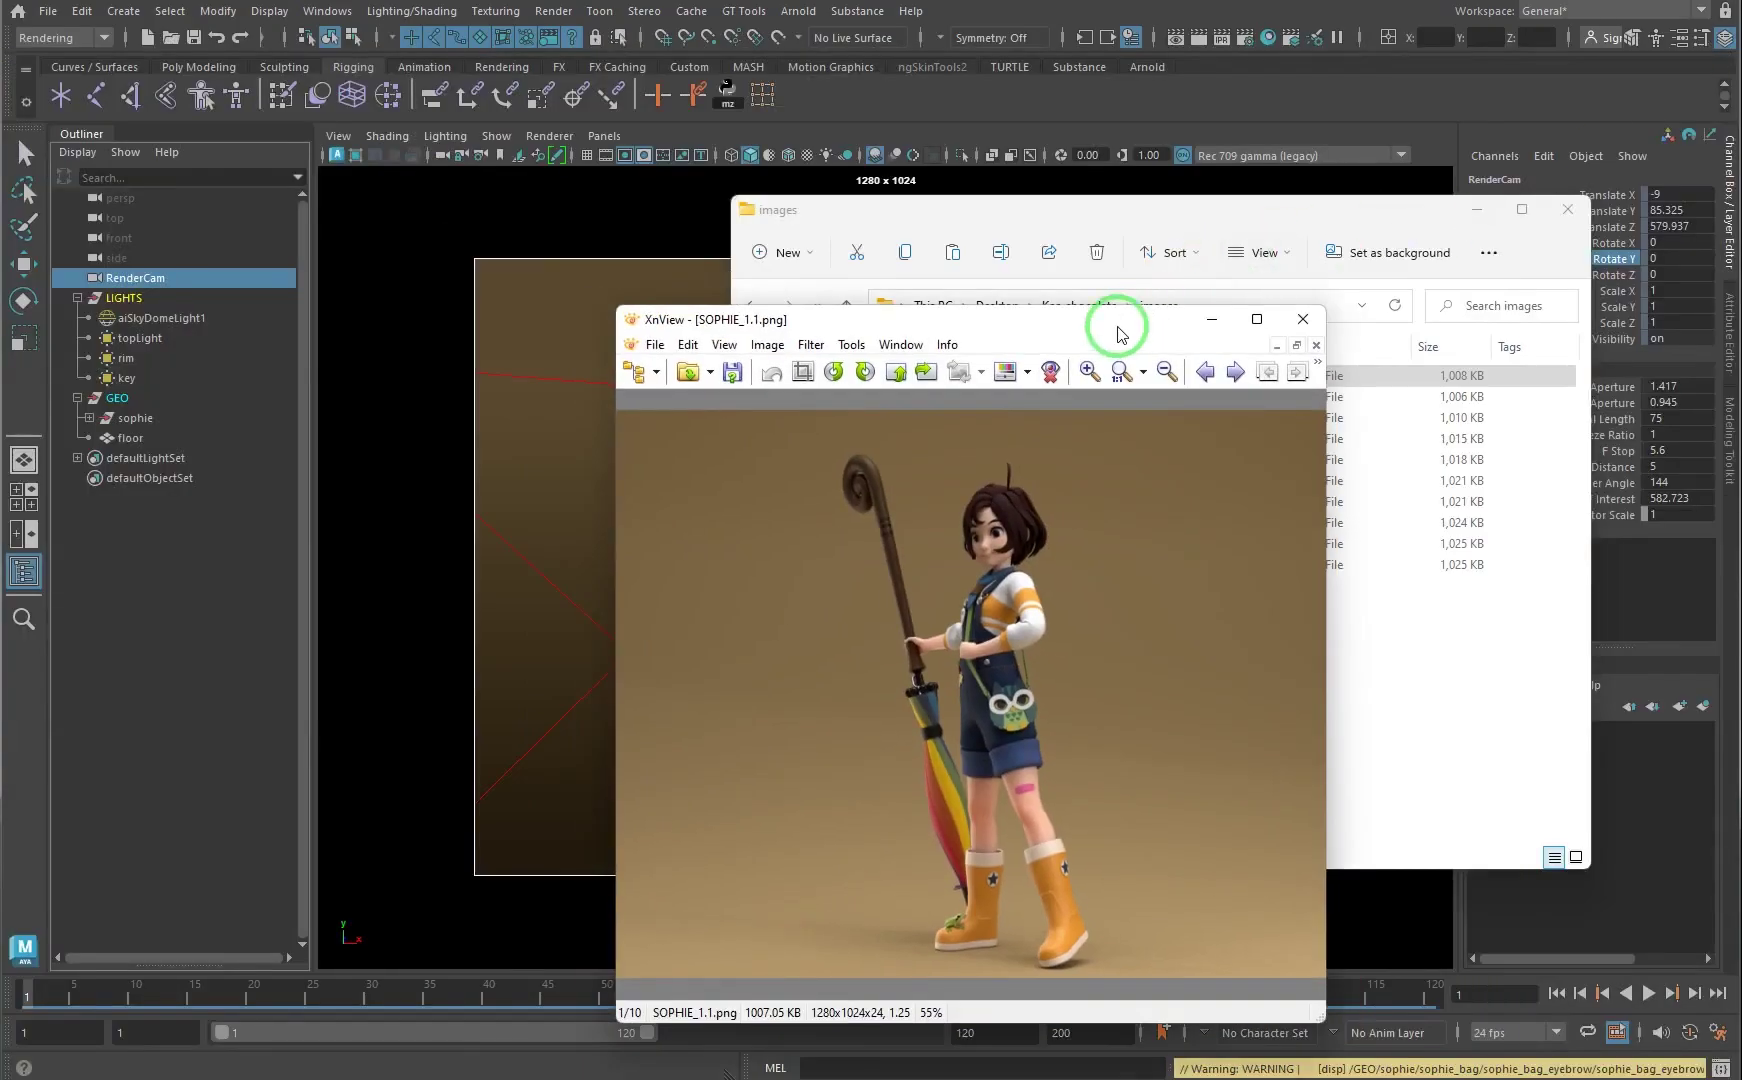
drag(1120, 322, 724, 42)
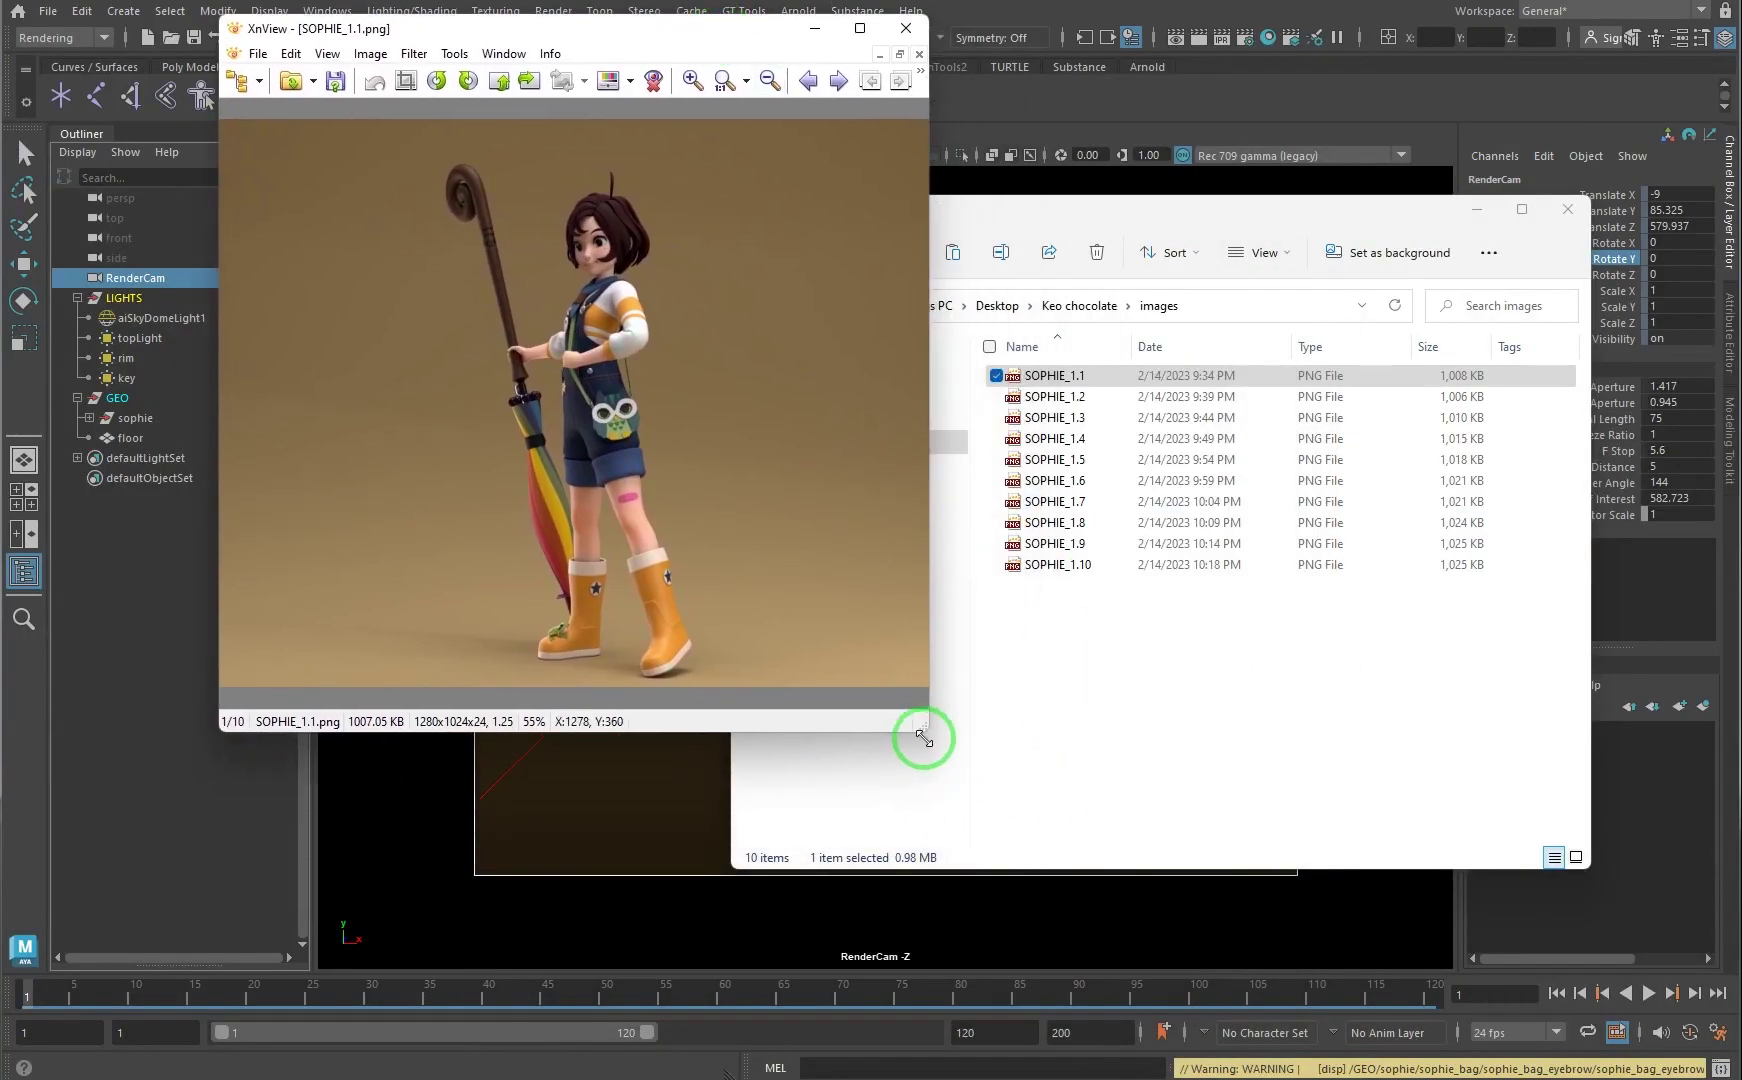
drag(926, 735, 1562, 1079)
scroll(965, 776, up, 1)
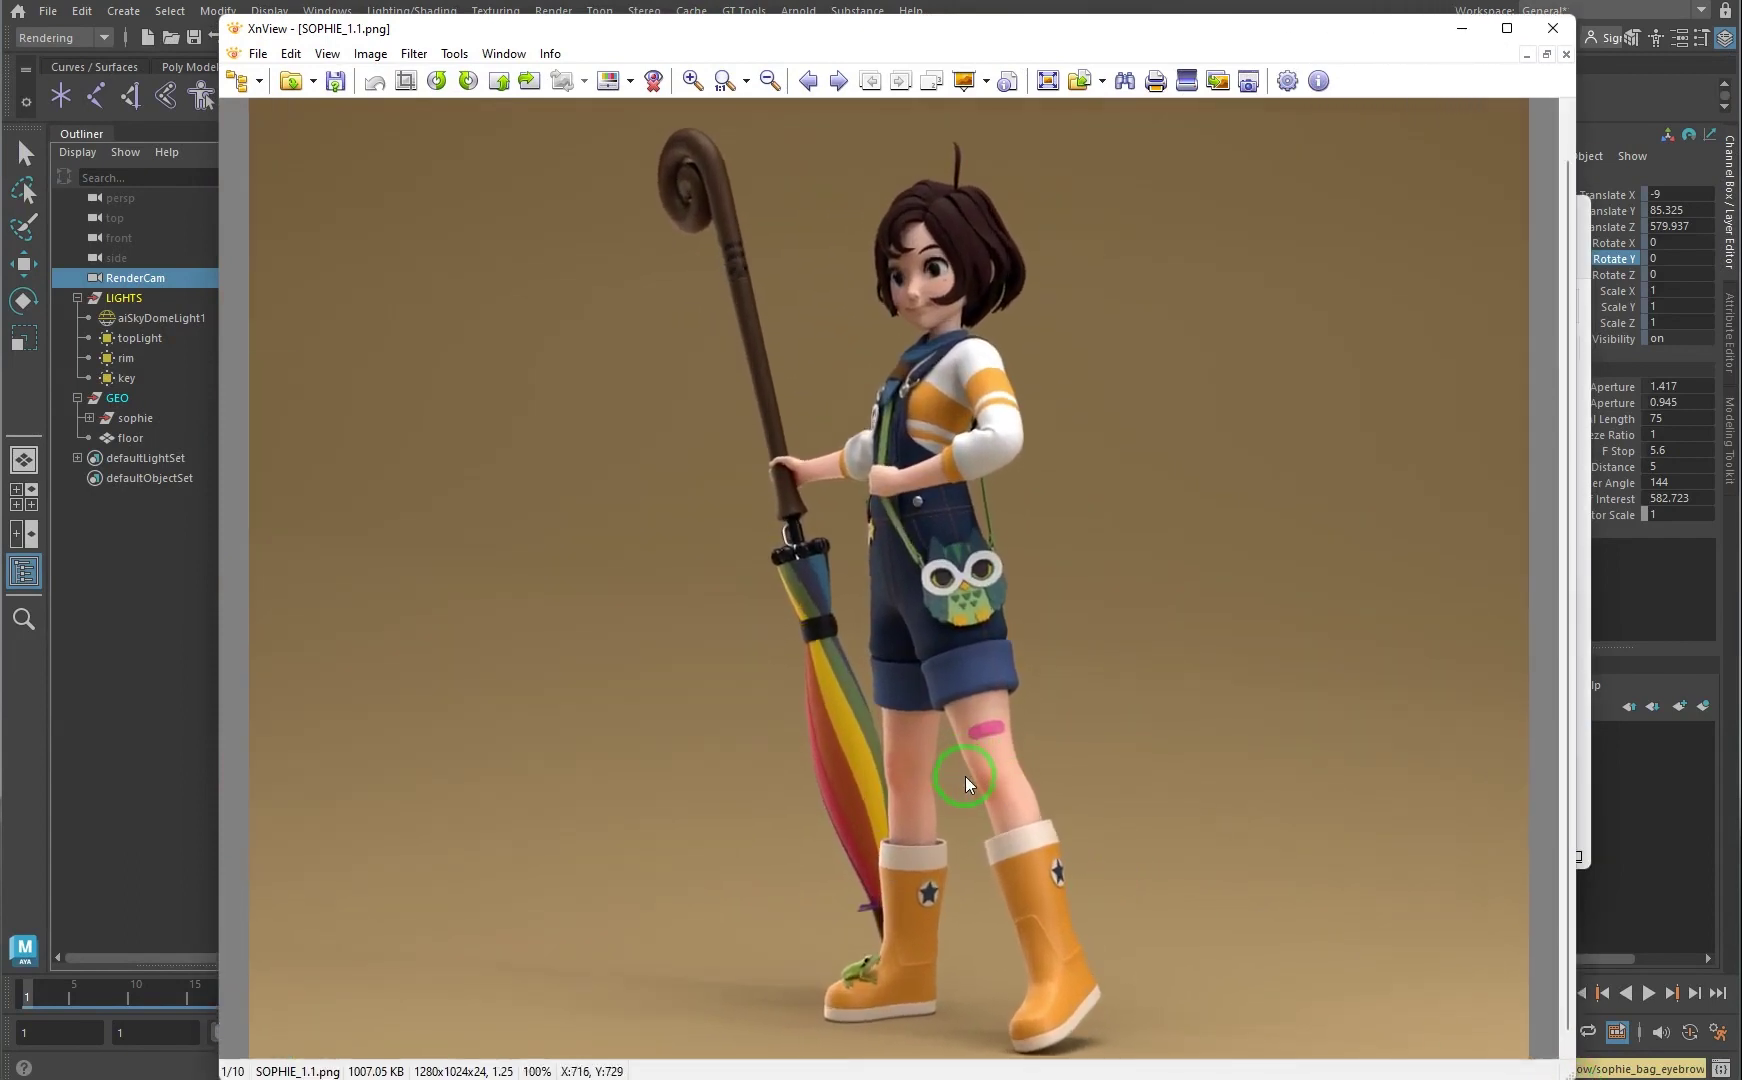
scroll(965, 776, up, 3)
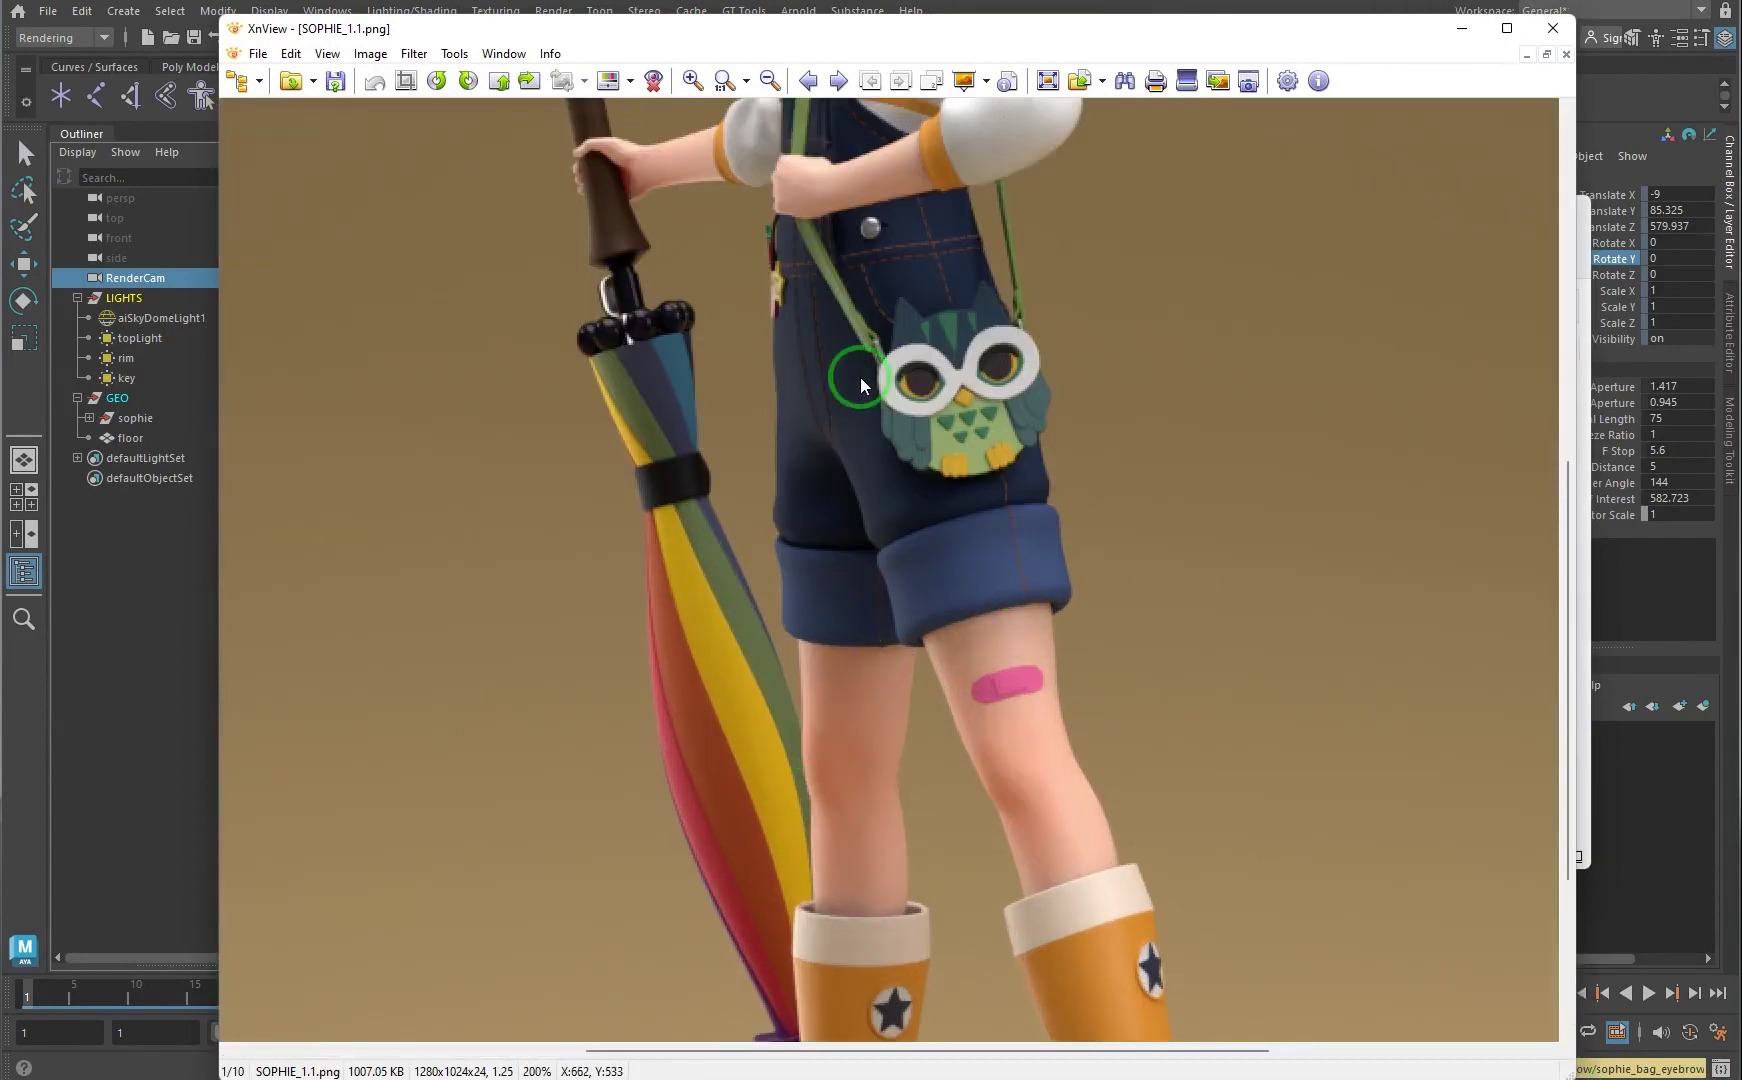
scroll(898, 278, up, 5)
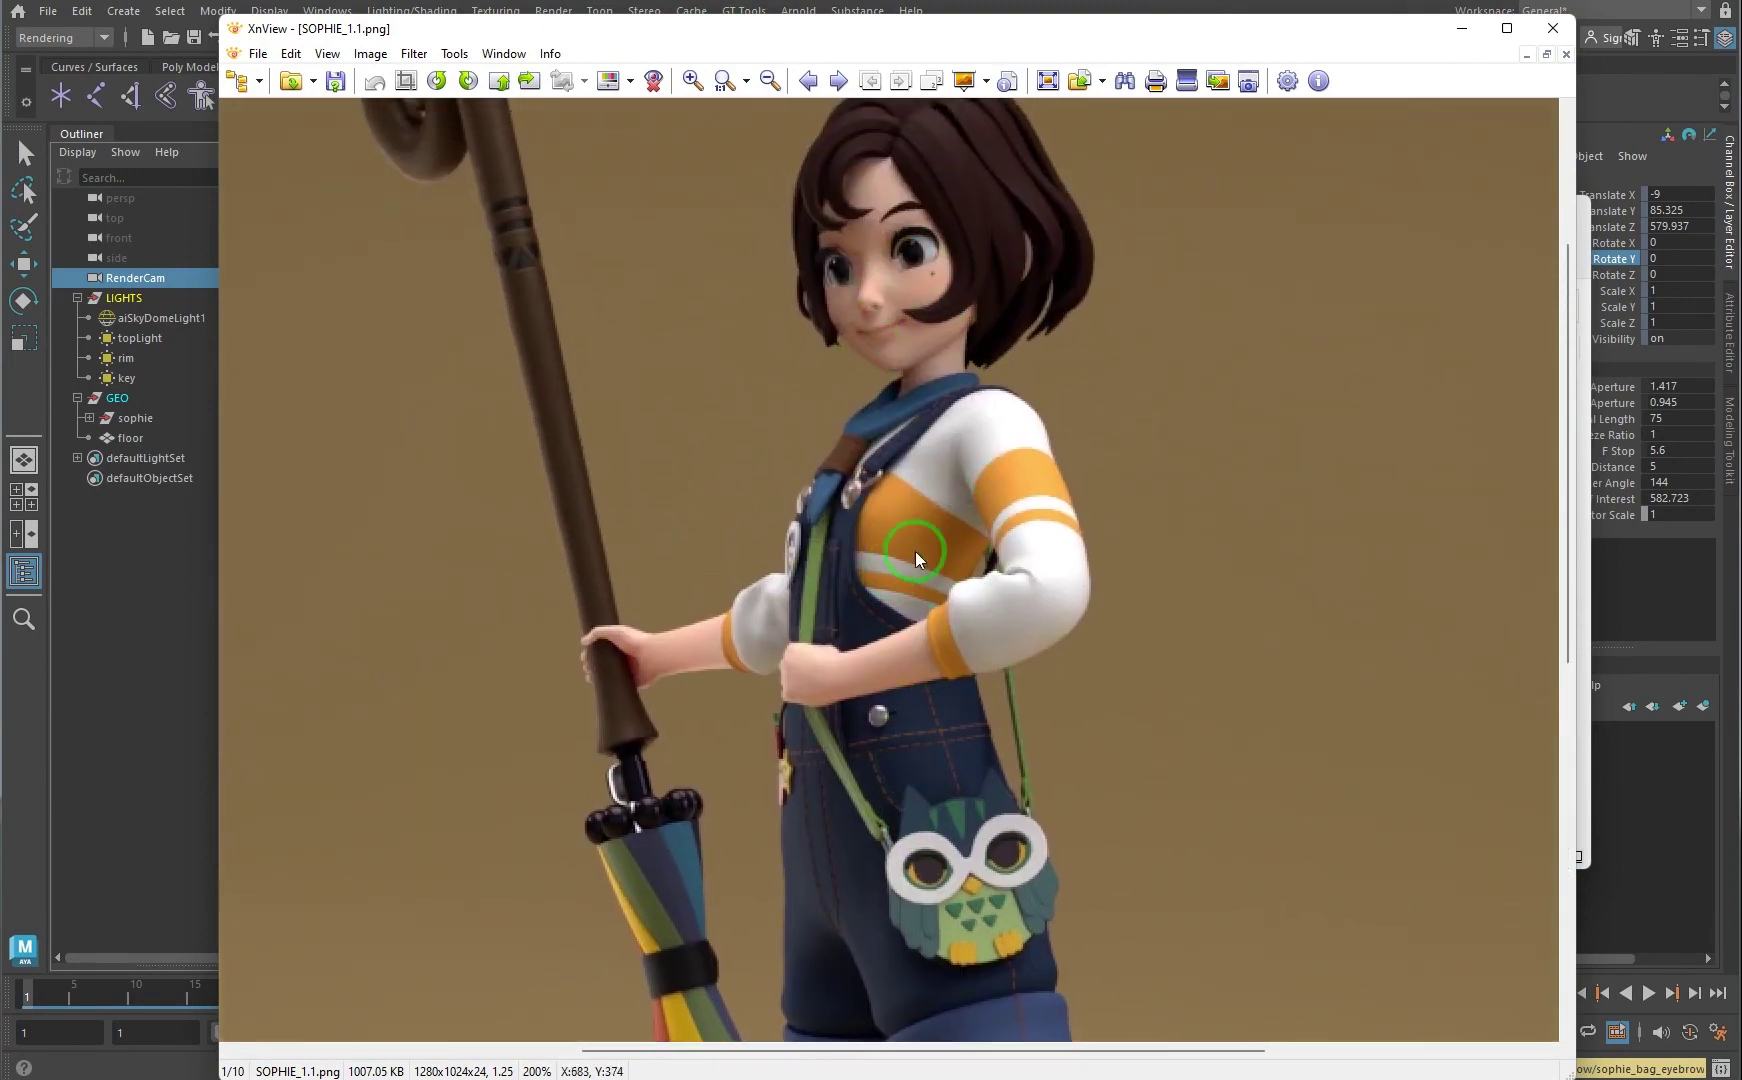
scroll(915, 551, down, 4)
Step: Close XnView and open SOPHIE_1.1 in FCheck at the top of the screen
click(1552, 28)
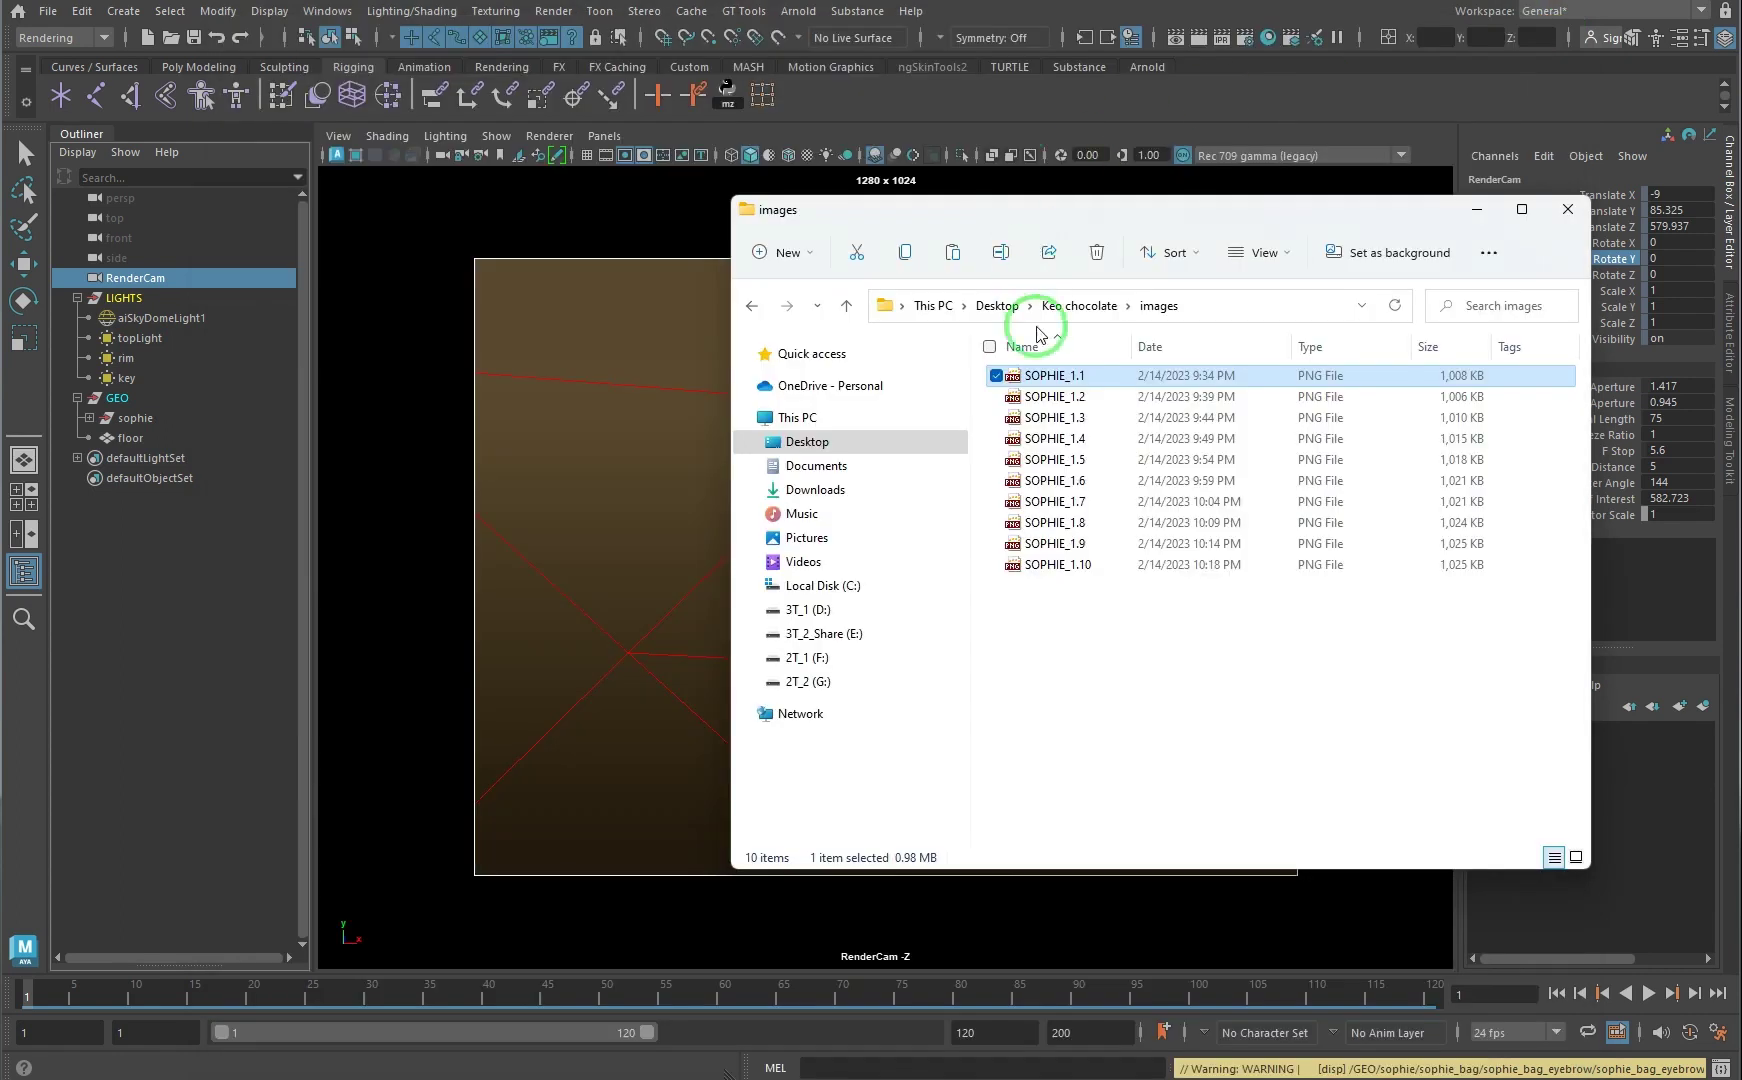
right_click(1062, 377)
mouse_move(1138, 475)
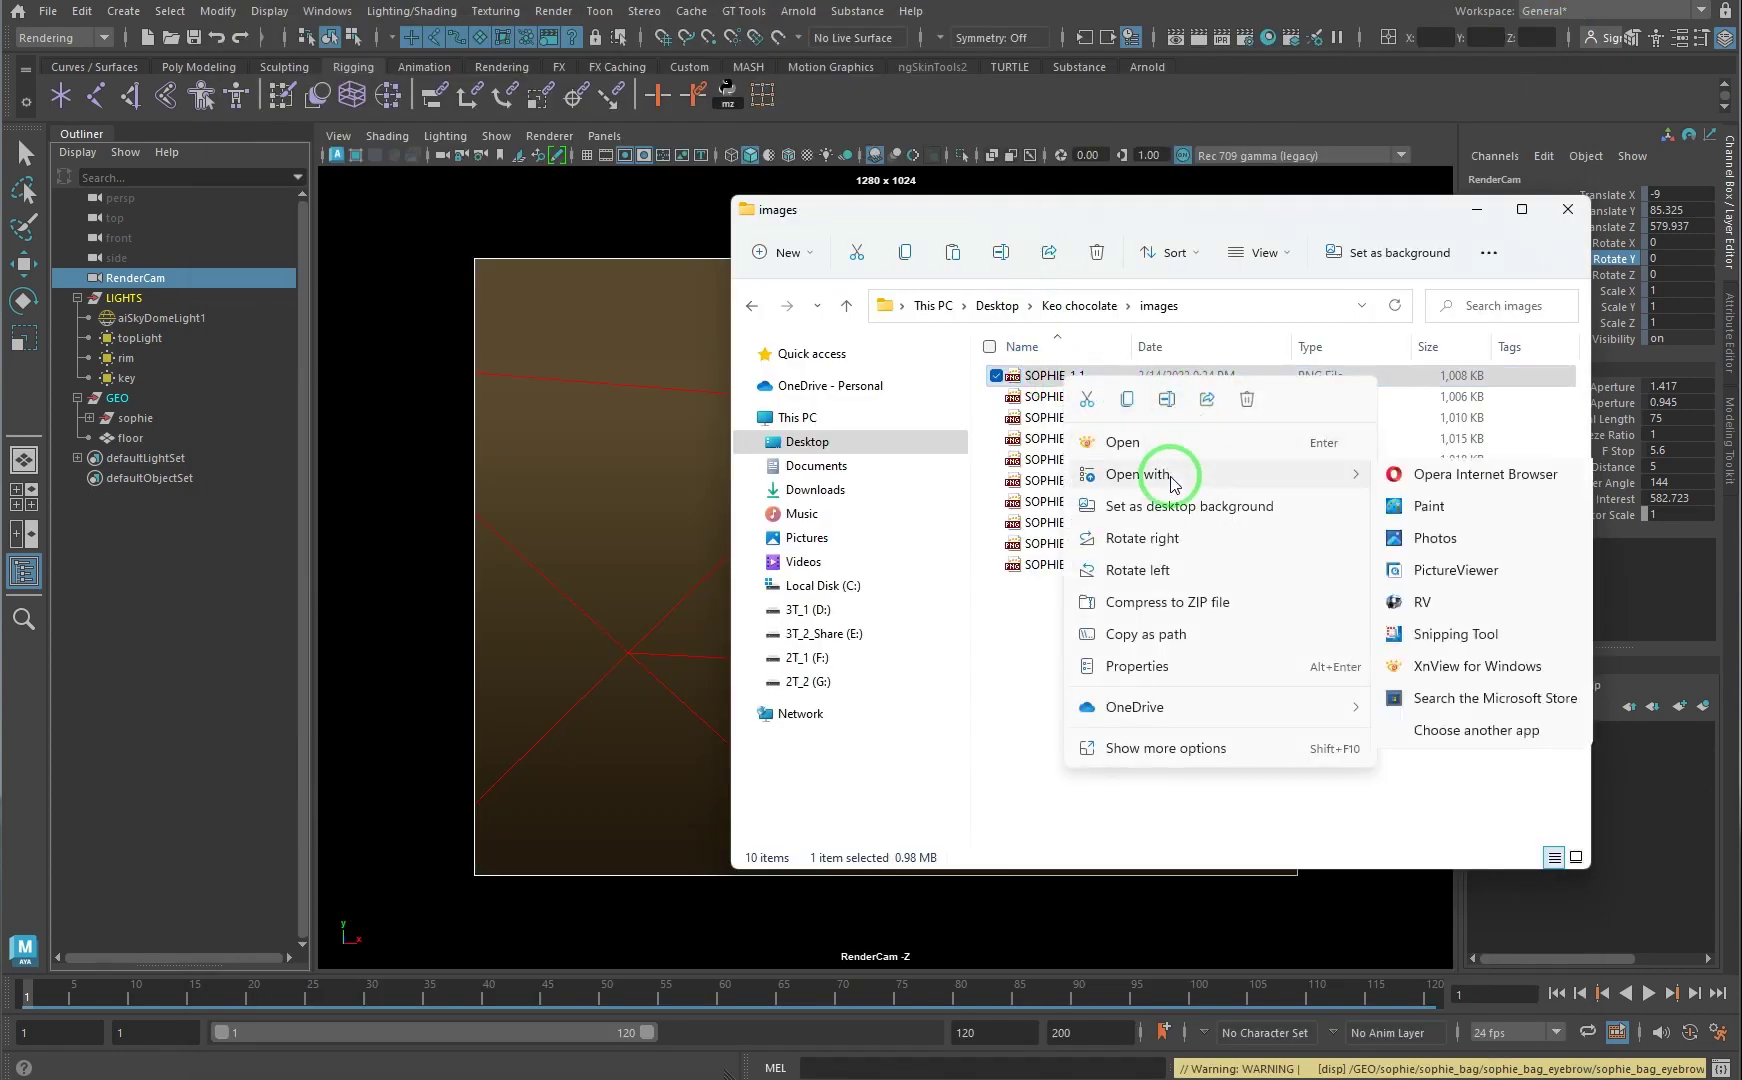
click(1435, 507)
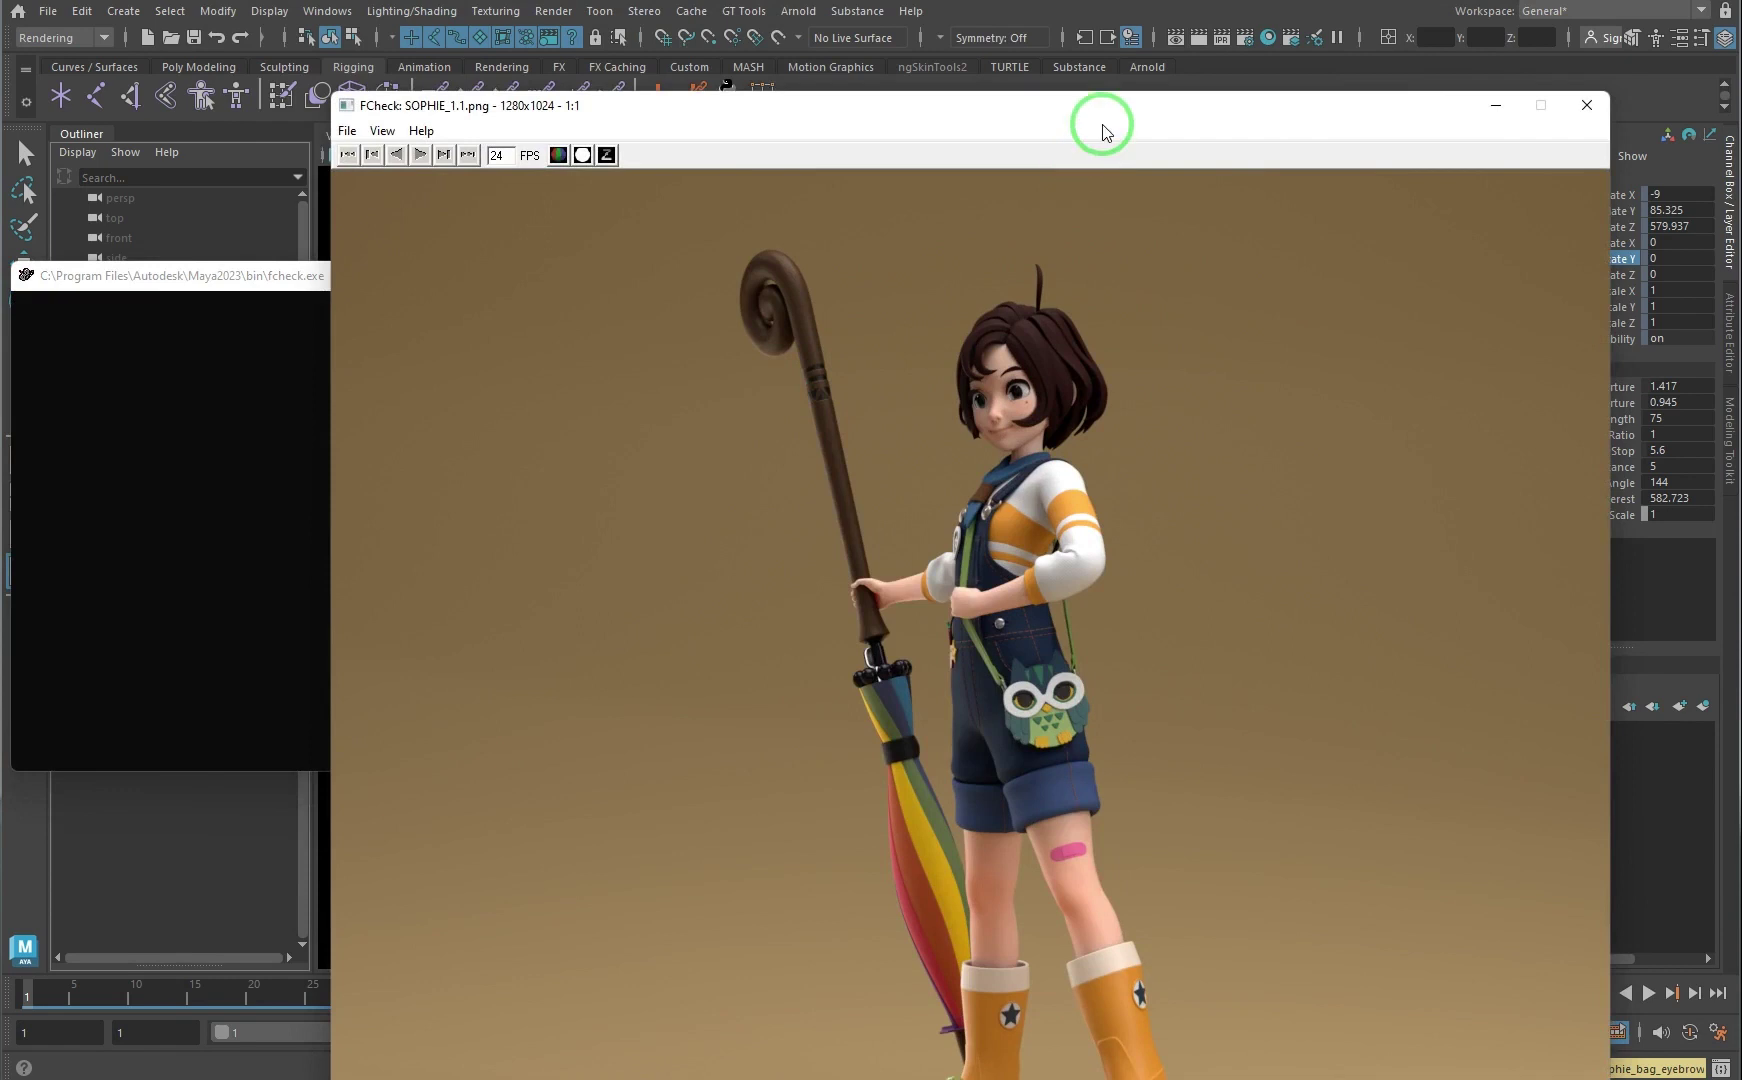
mouse_move(1100, 128)
mouse_down()
mouse_move(1050, 58)
mouse_move(1040, 4)
mouse_up()
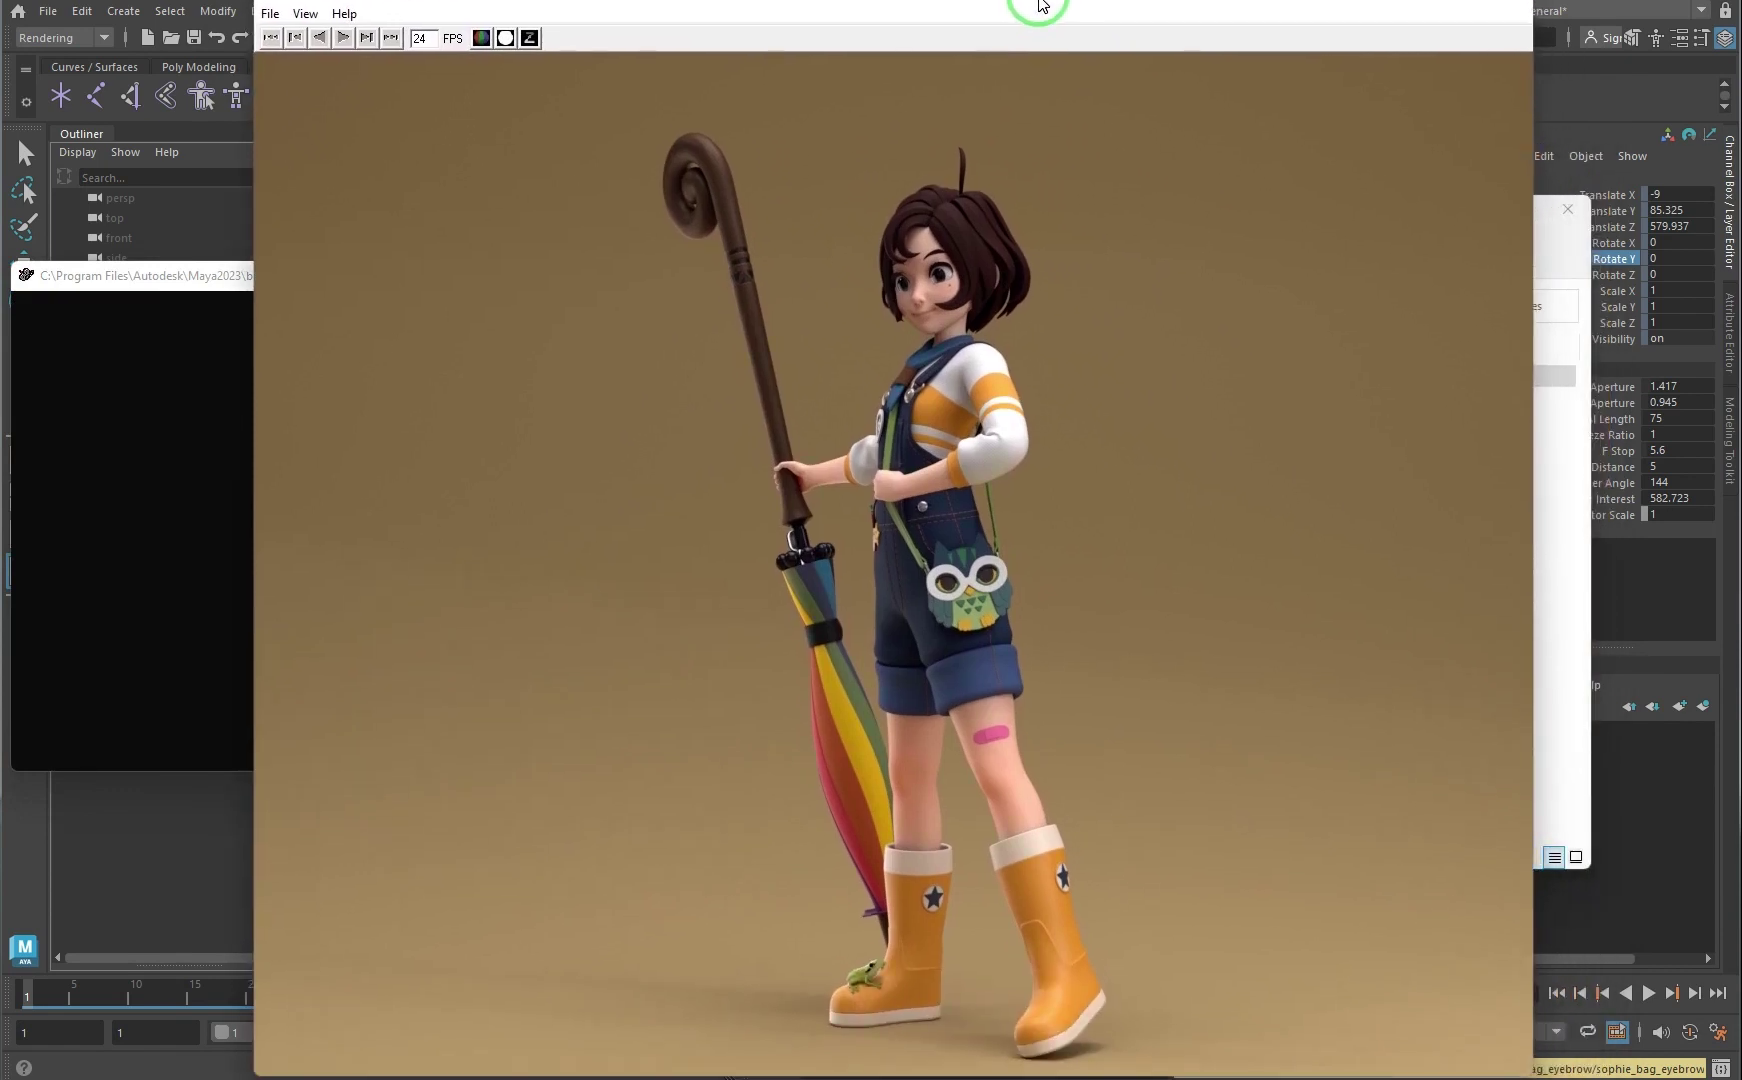
Step: Load the SOPHIE_1.#.png sequence as an animation starting from SOPHIE_1.1
click(270, 14)
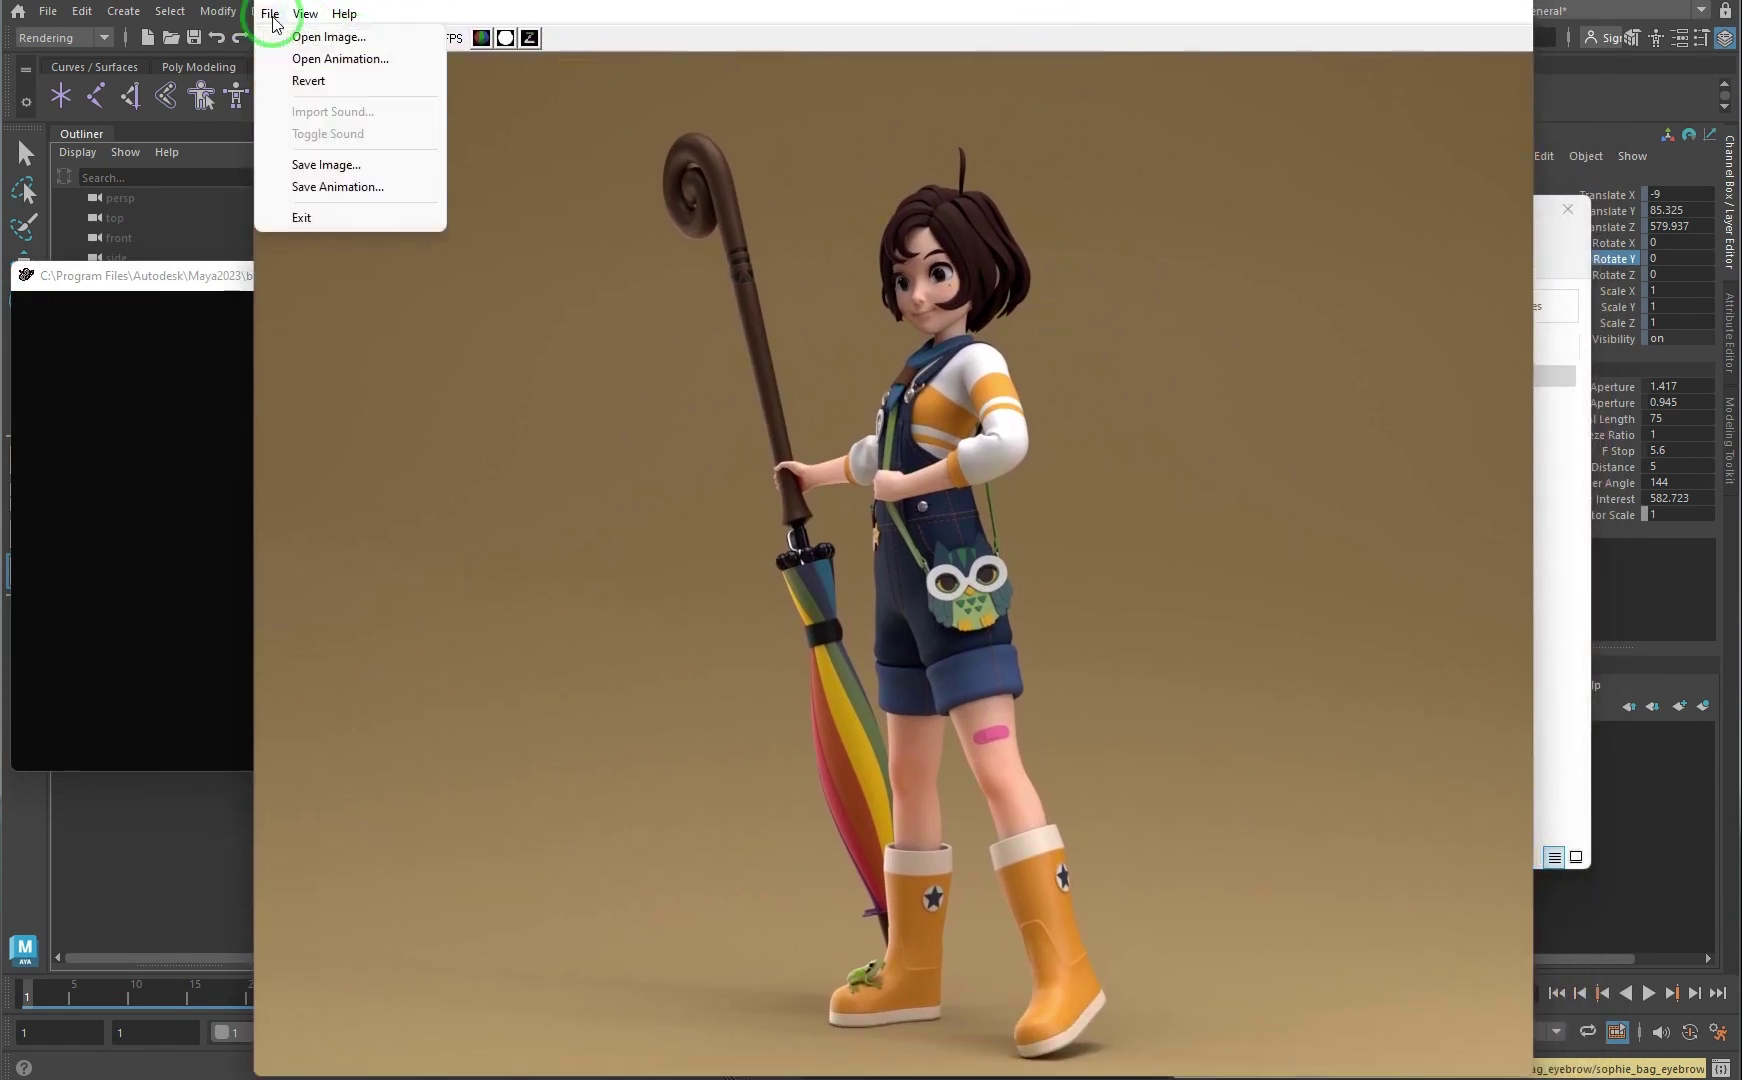
click(340, 58)
click(430, 161)
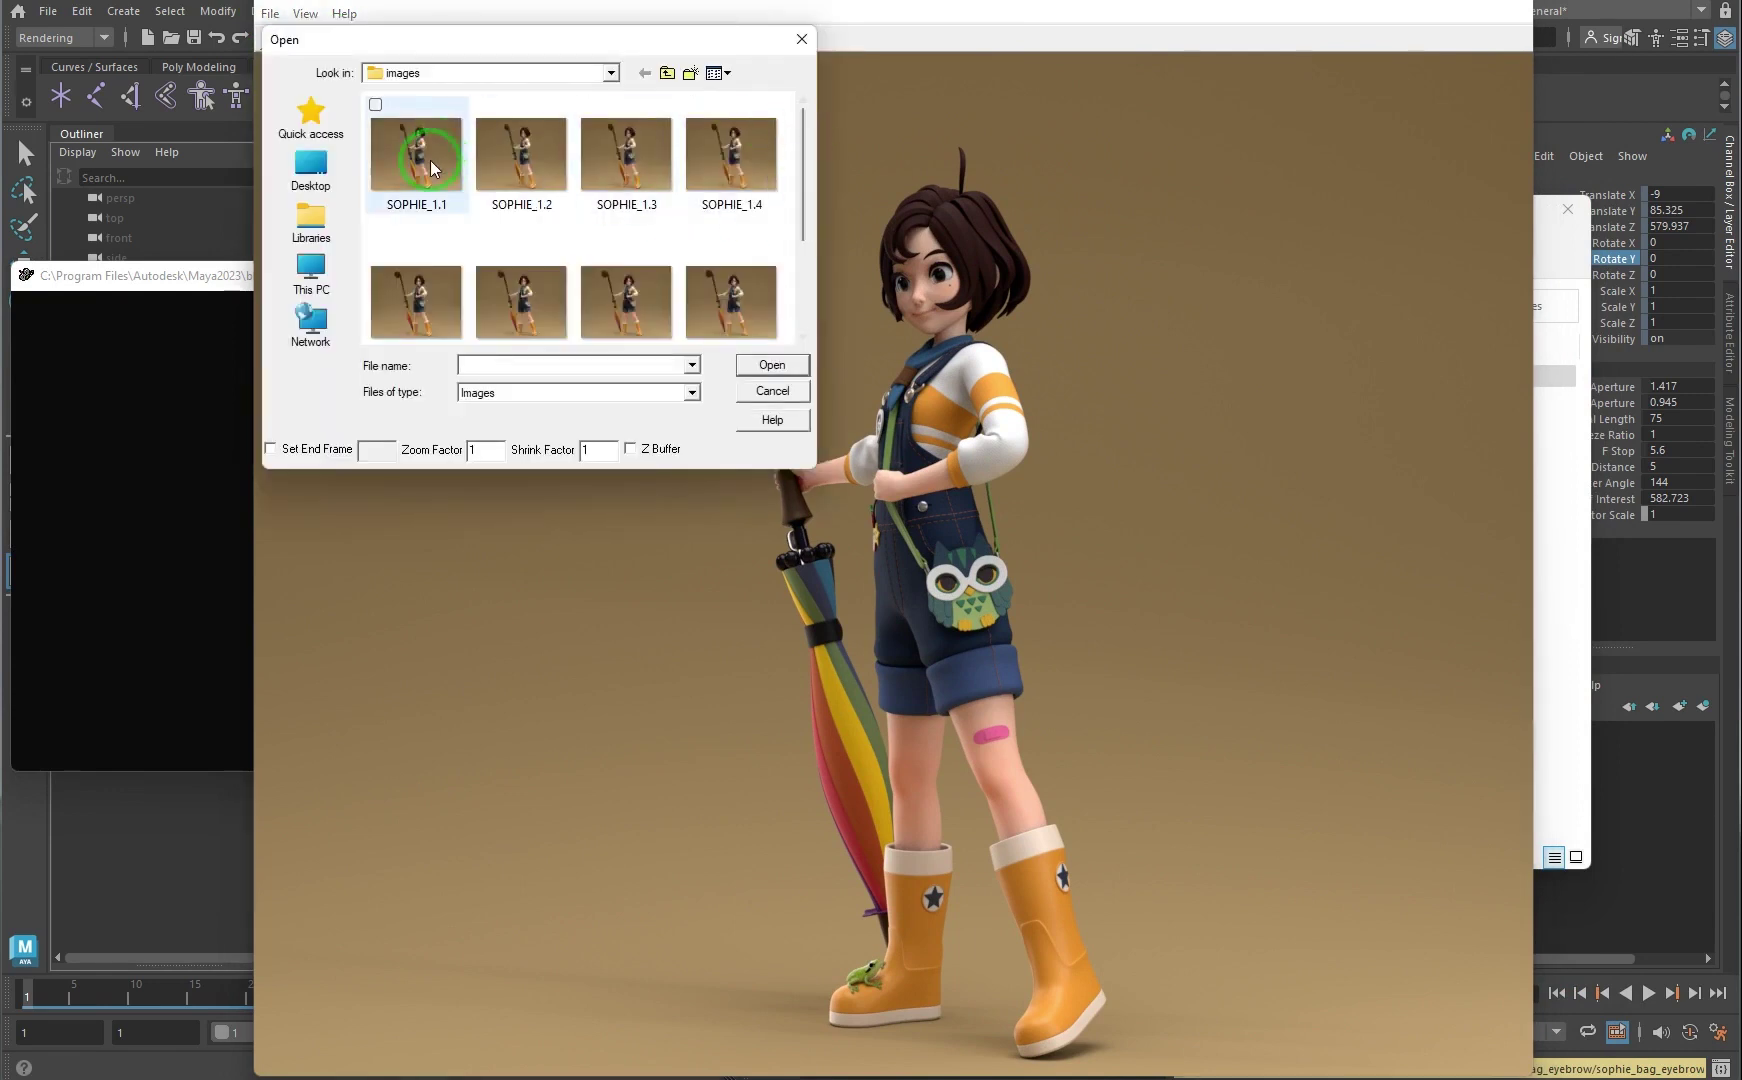
click(757, 363)
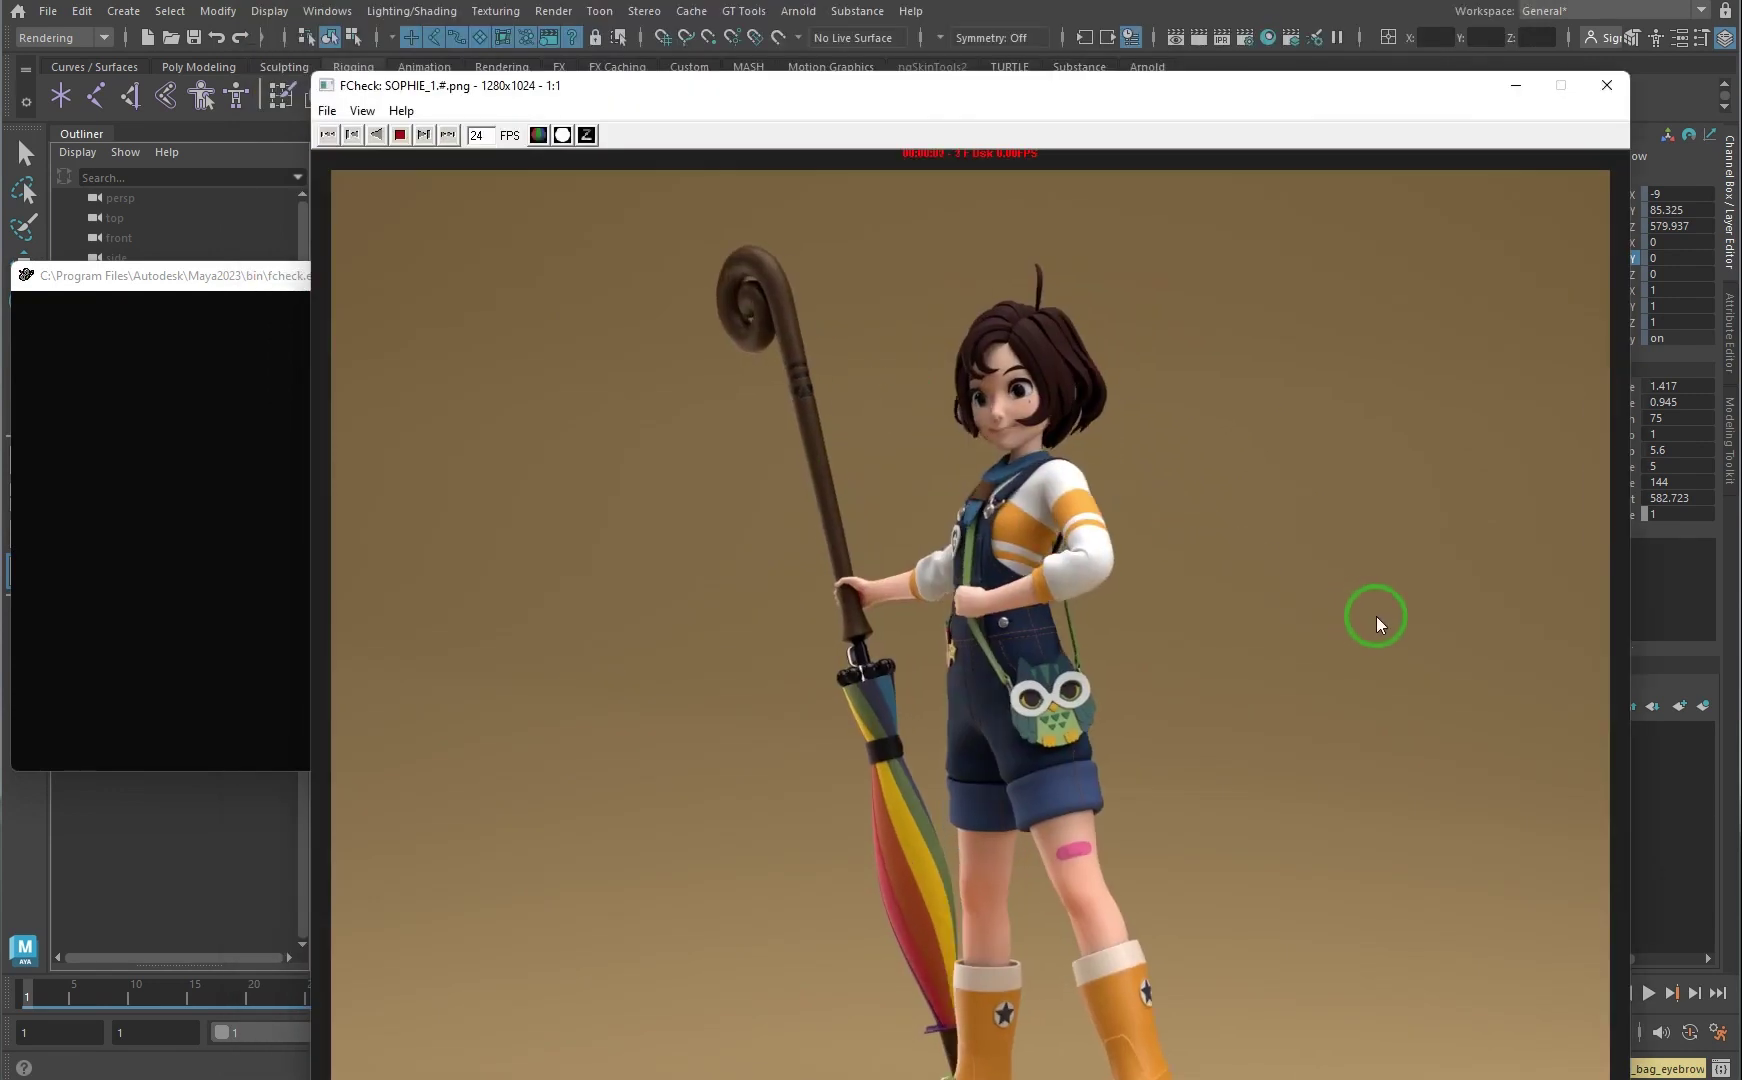
Step: Stop FCheck playback and scrub the girl's turnaround back and forth through frames 1–10
drag(1285, 88, 1180, 0)
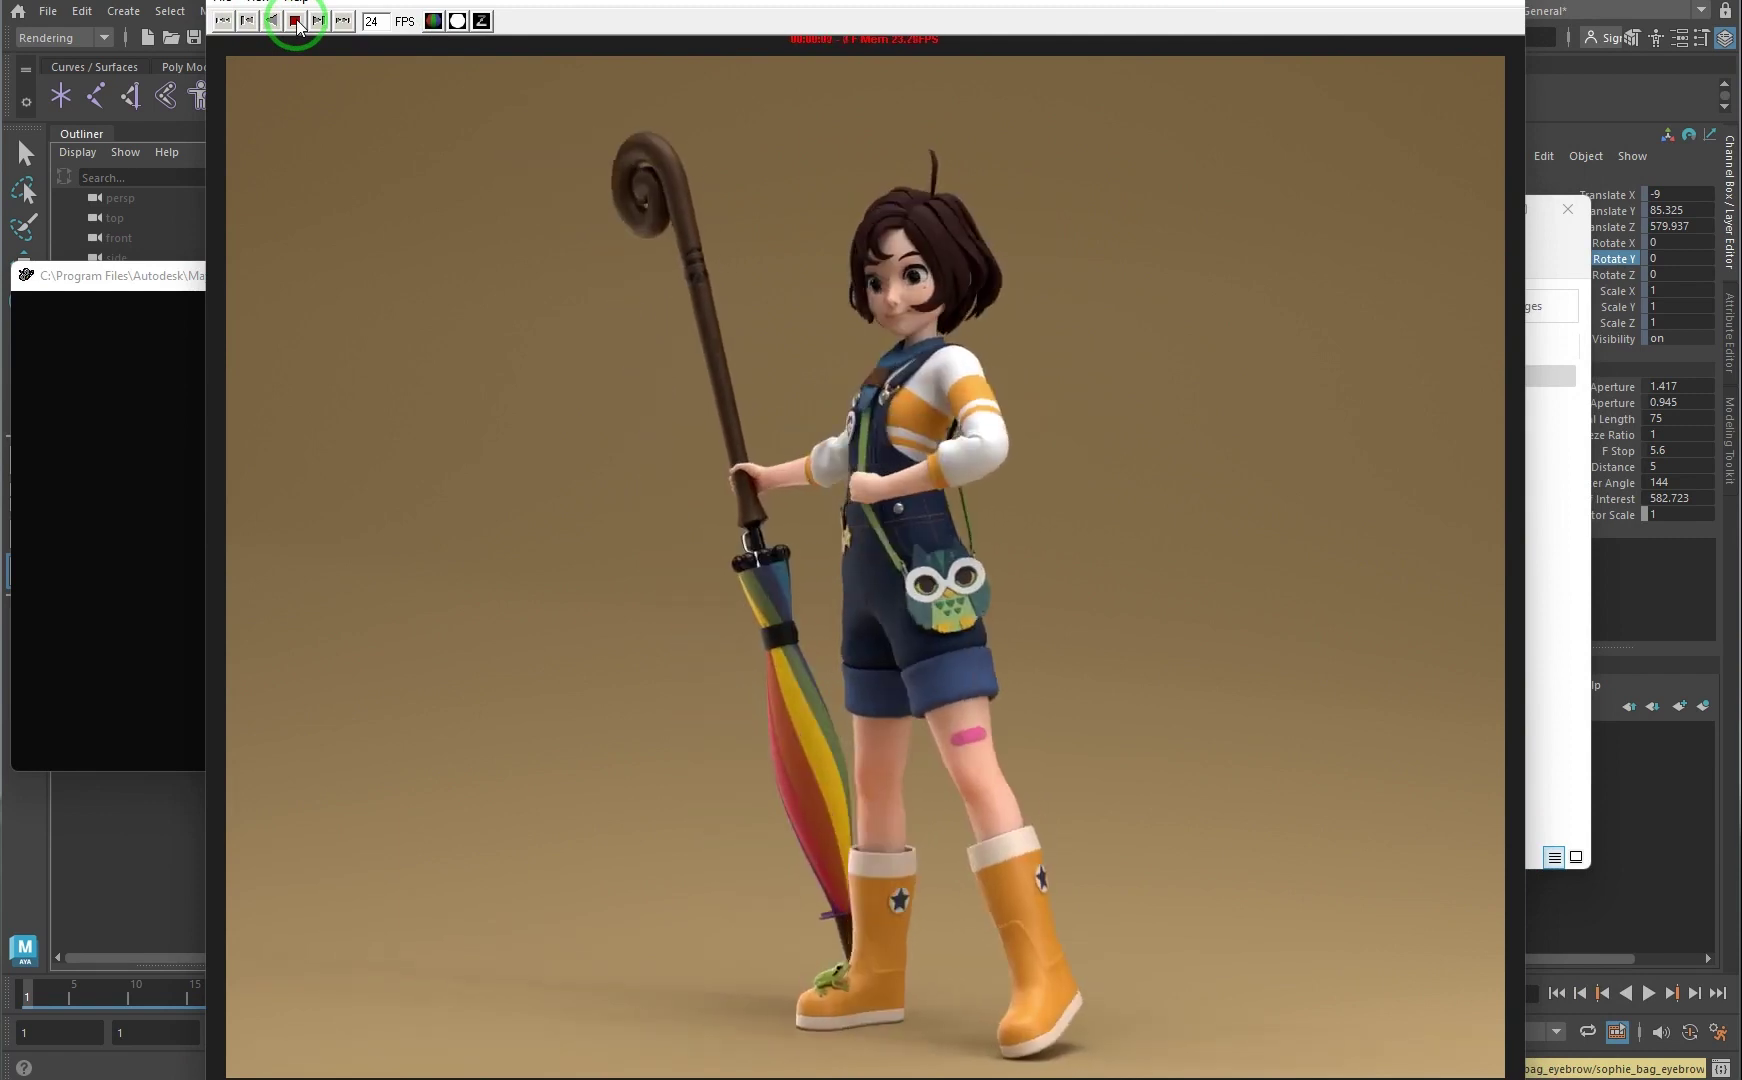
click(296, 21)
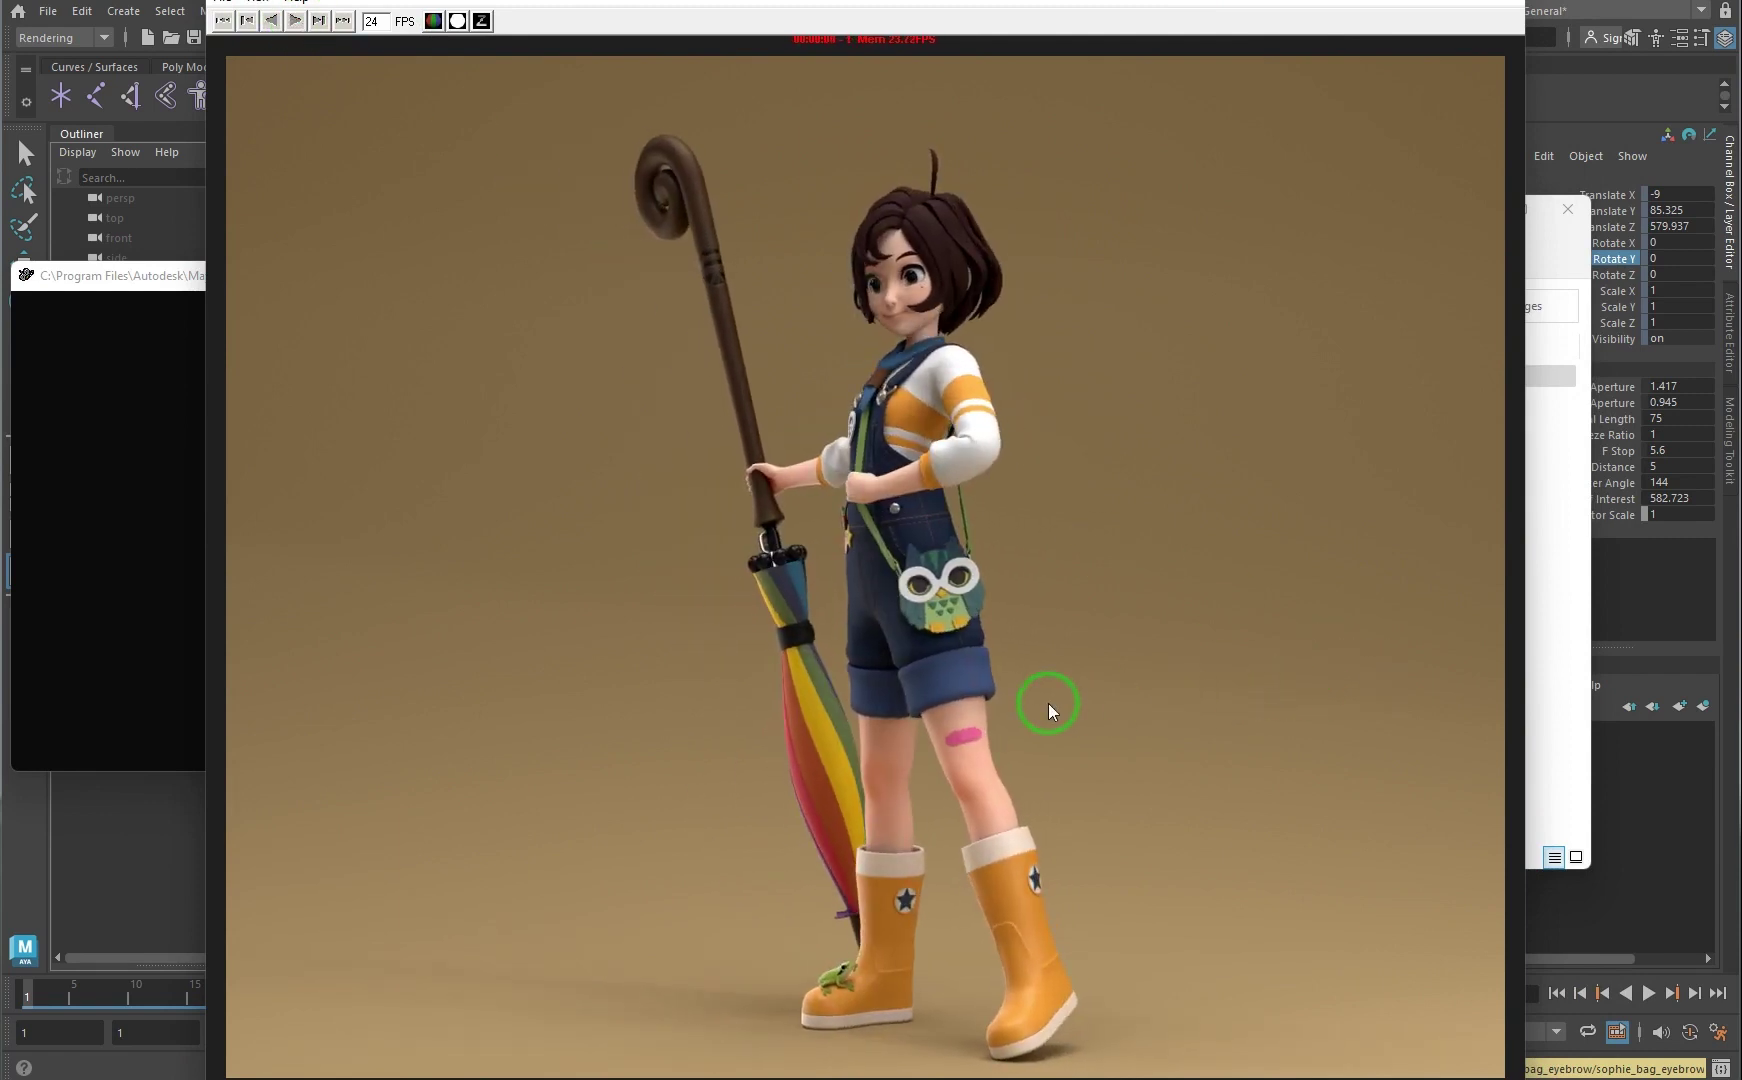
drag(1233, 687, 1560, 700)
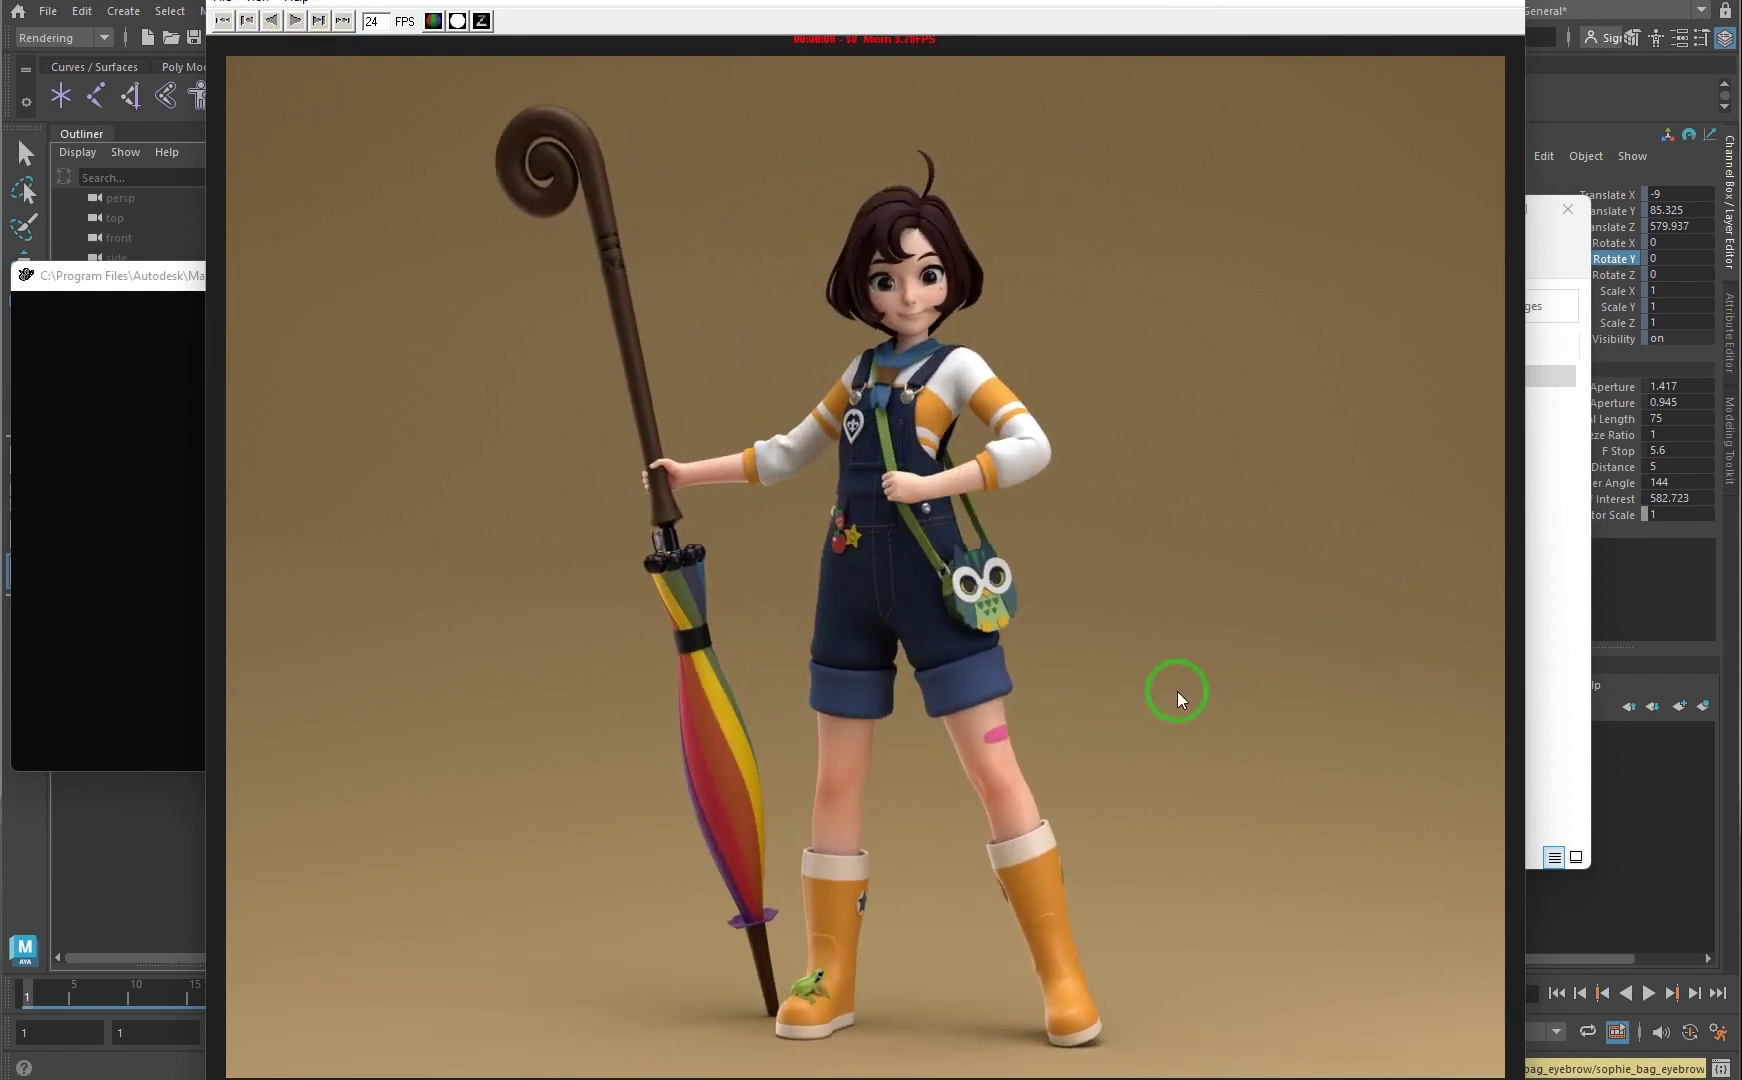
mouse_move(1177, 691)
mouse_down()
mouse_move(1199, 689)
mouse_move(1002, 706)
mouse_move(1349, 710)
mouse_move(1034, 768)
mouse_move(1336, 753)
mouse_move(1033, 768)
mouse_move(1268, 755)
mouse_move(1290, 716)
mouse_move(1249, 717)
mouse_up()
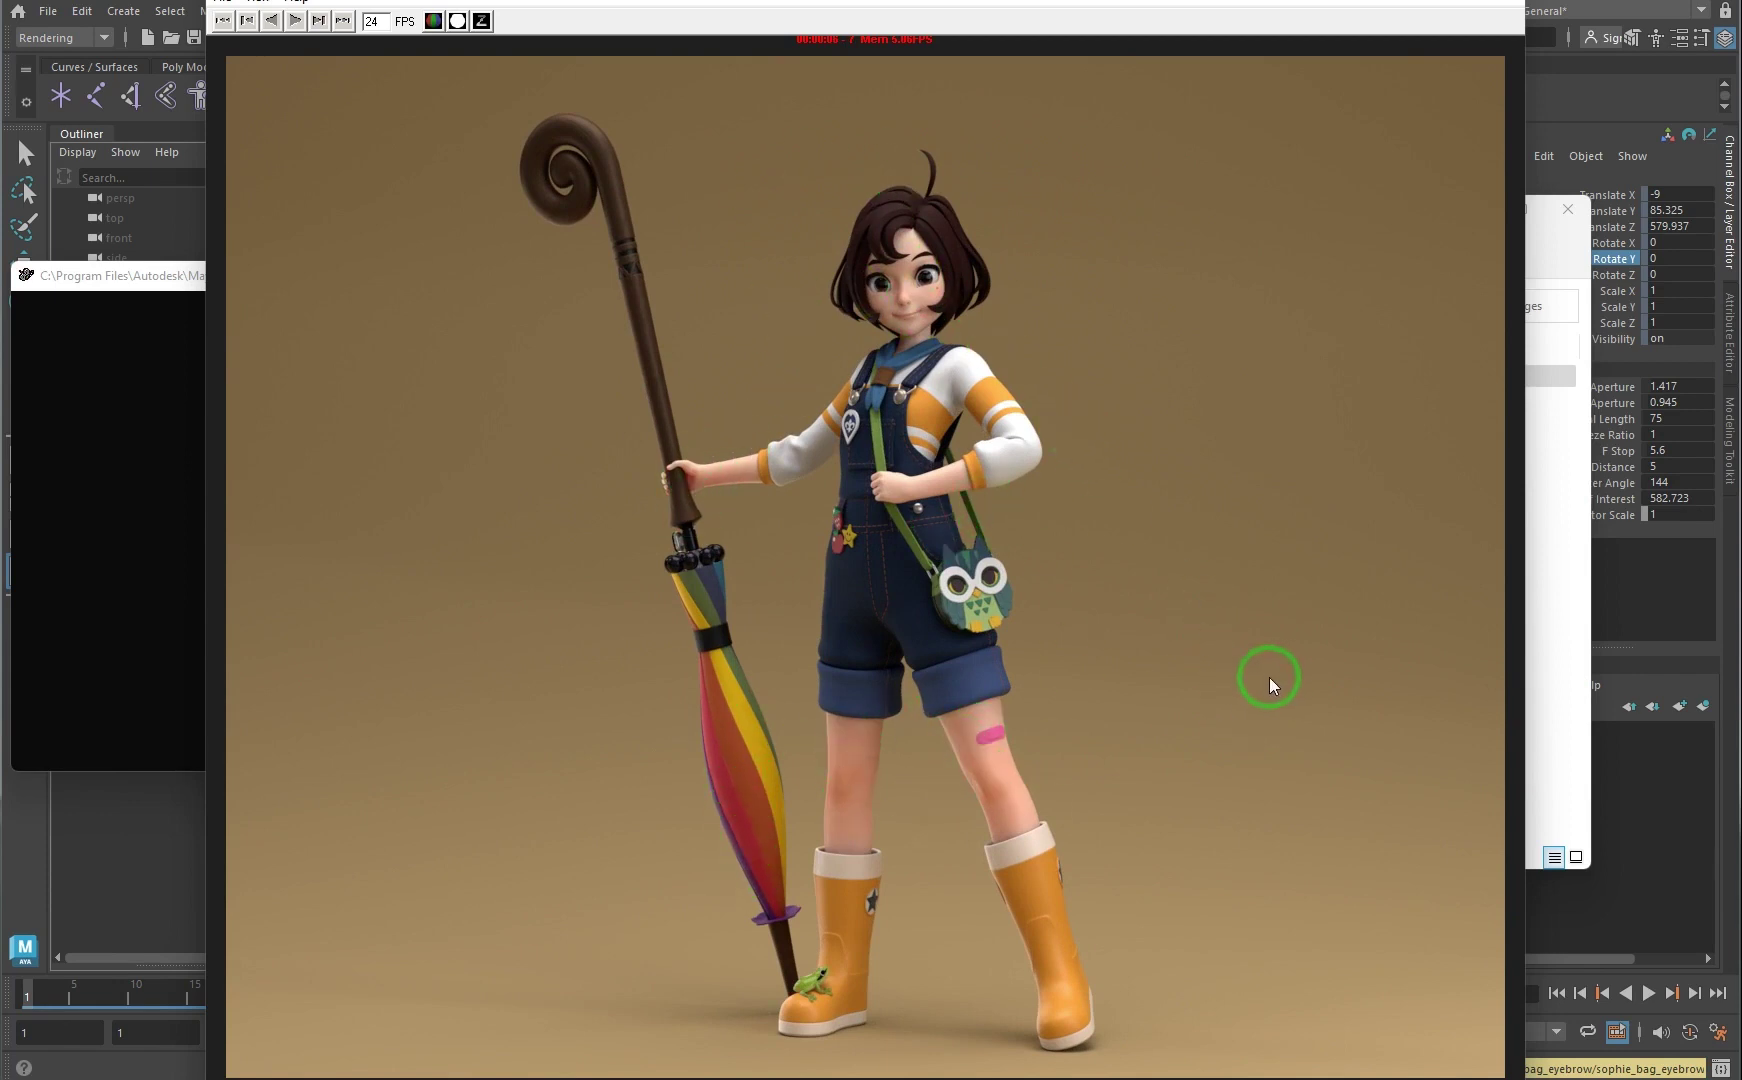
mouse_move(1268, 676)
mouse_down()
mouse_move(1115, 695)
mouse_move(1426, 704)
mouse_up()
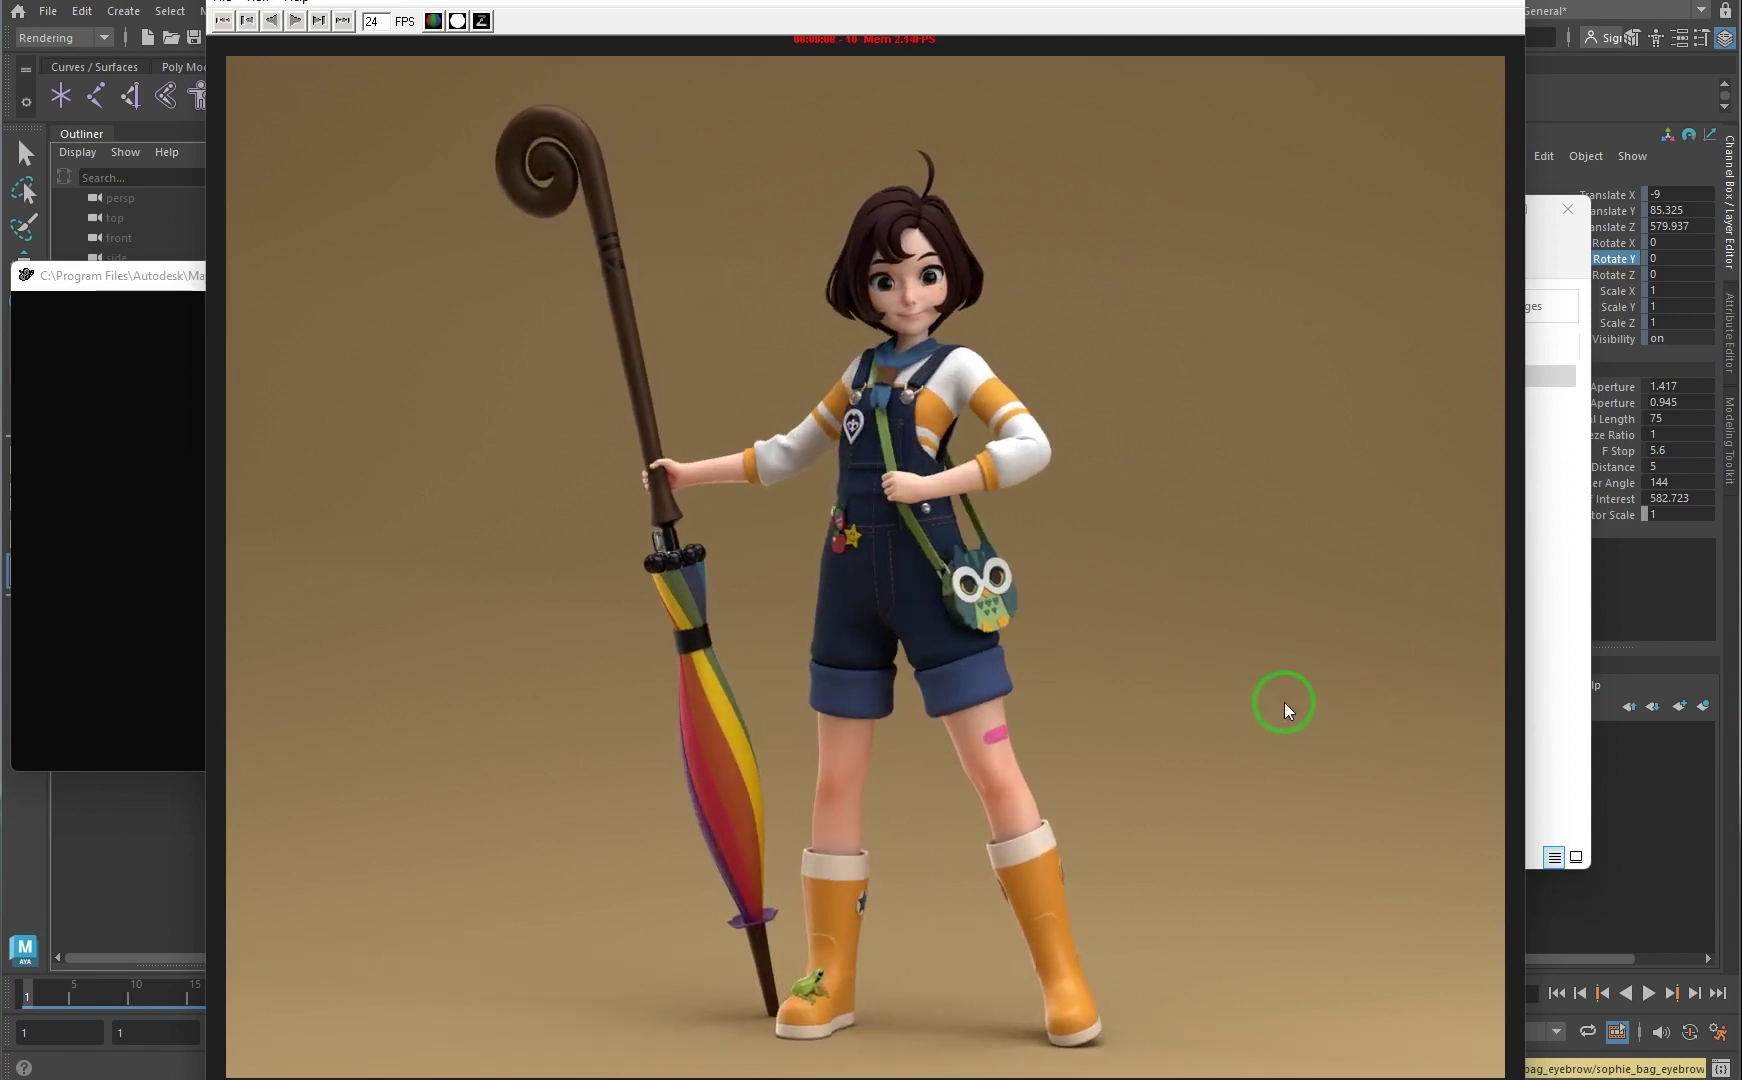
mouse_move(1283, 702)
mouse_down()
mouse_move(1071, 700)
mouse_move(1351, 694)
mouse_move(1162, 704)
mouse_up()
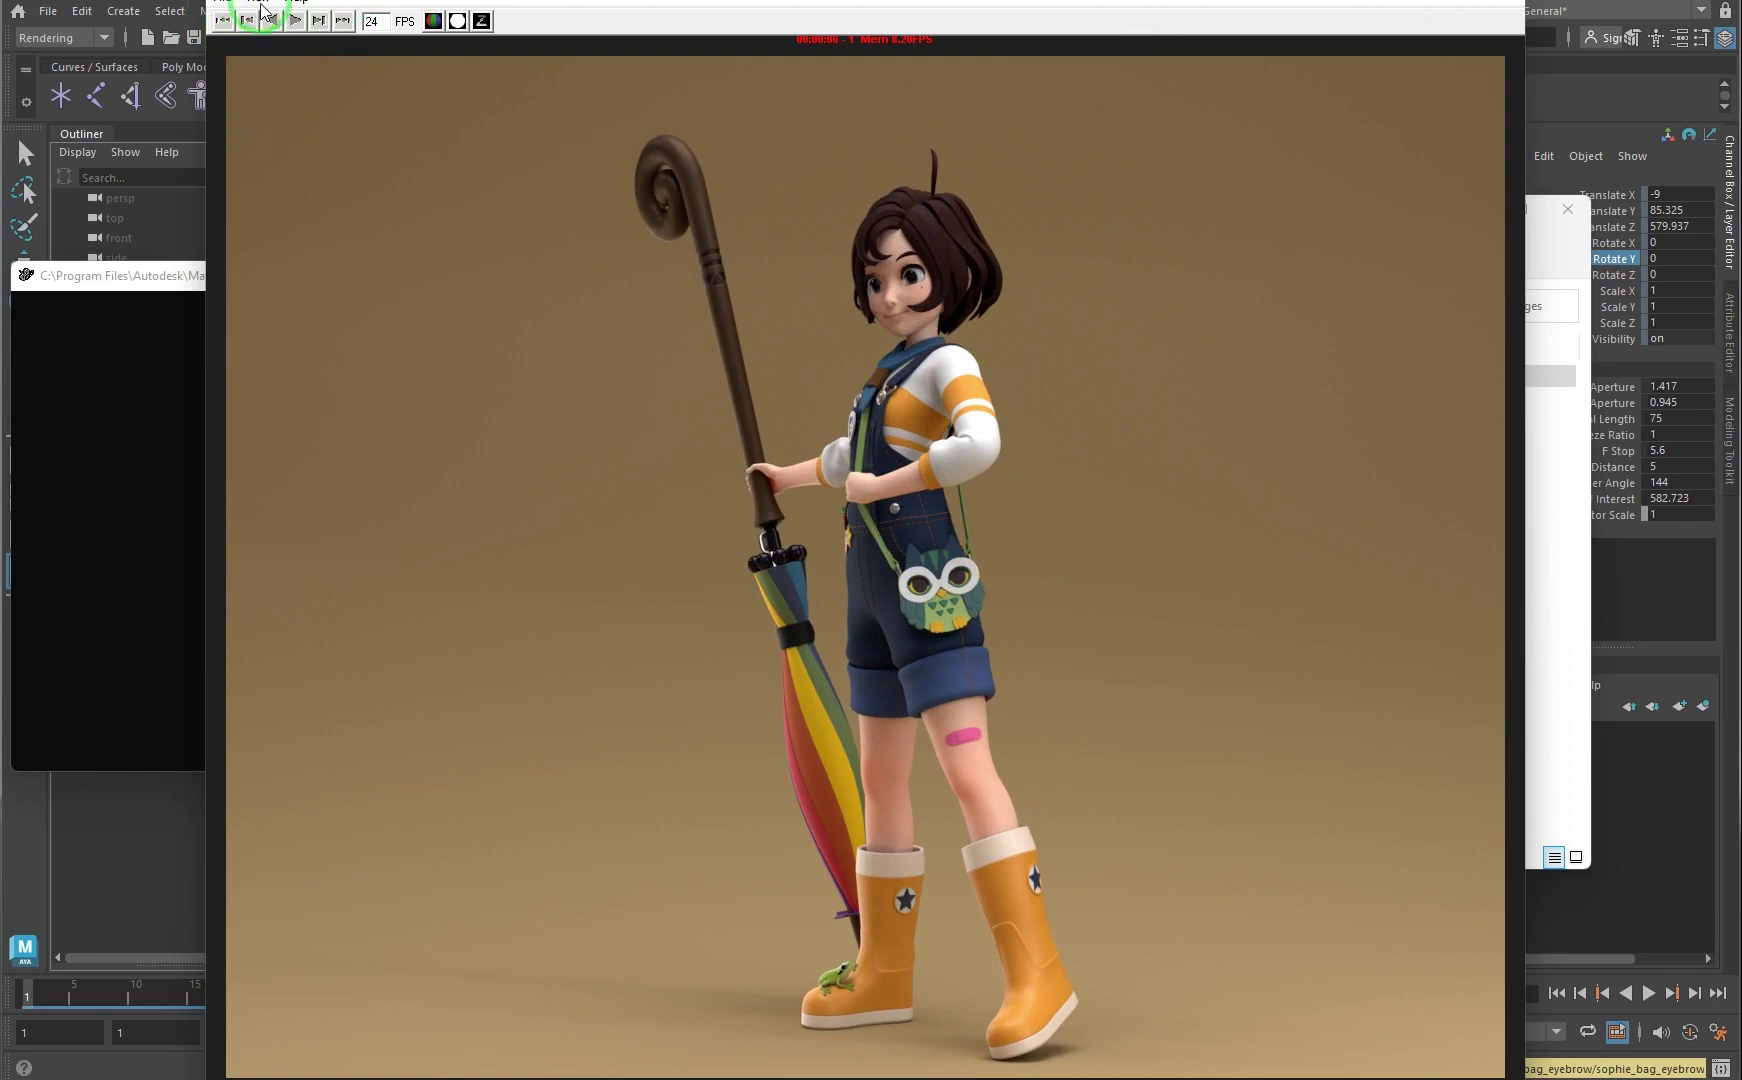
Step: Play the ten-frame sequence once more, then close the images folder
click(295, 20)
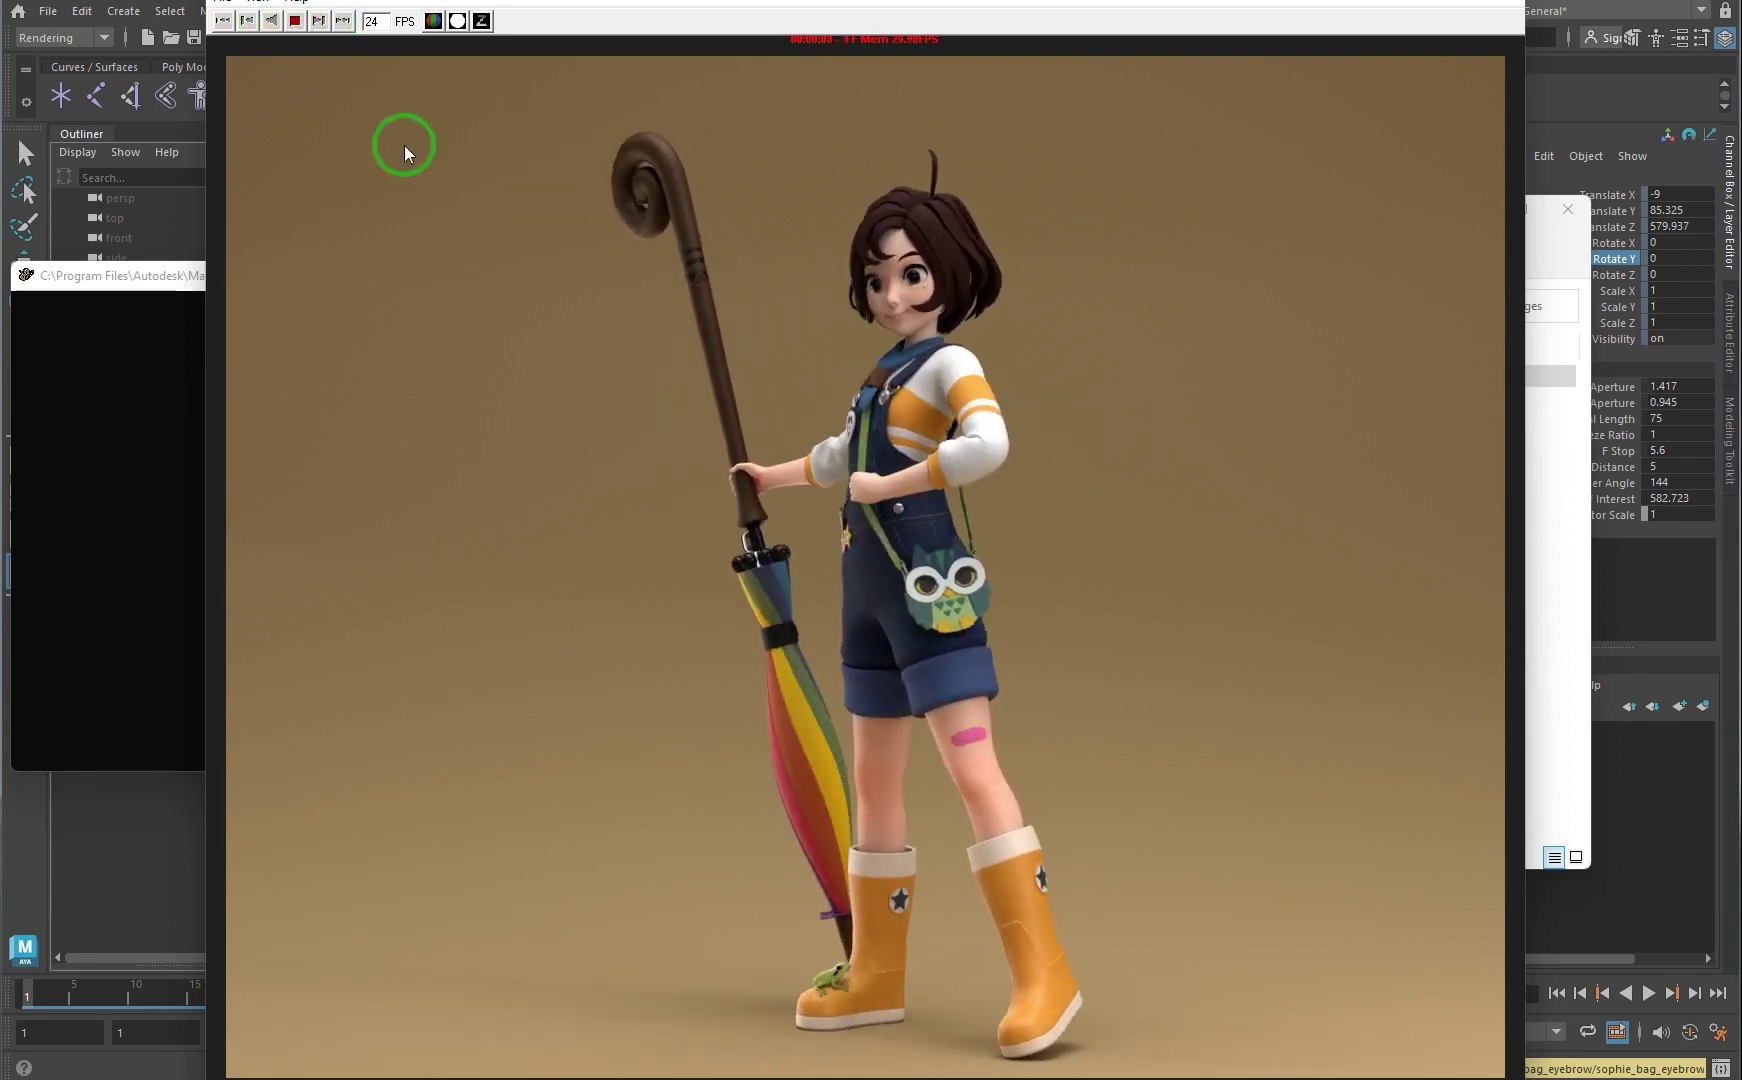
click(295, 20)
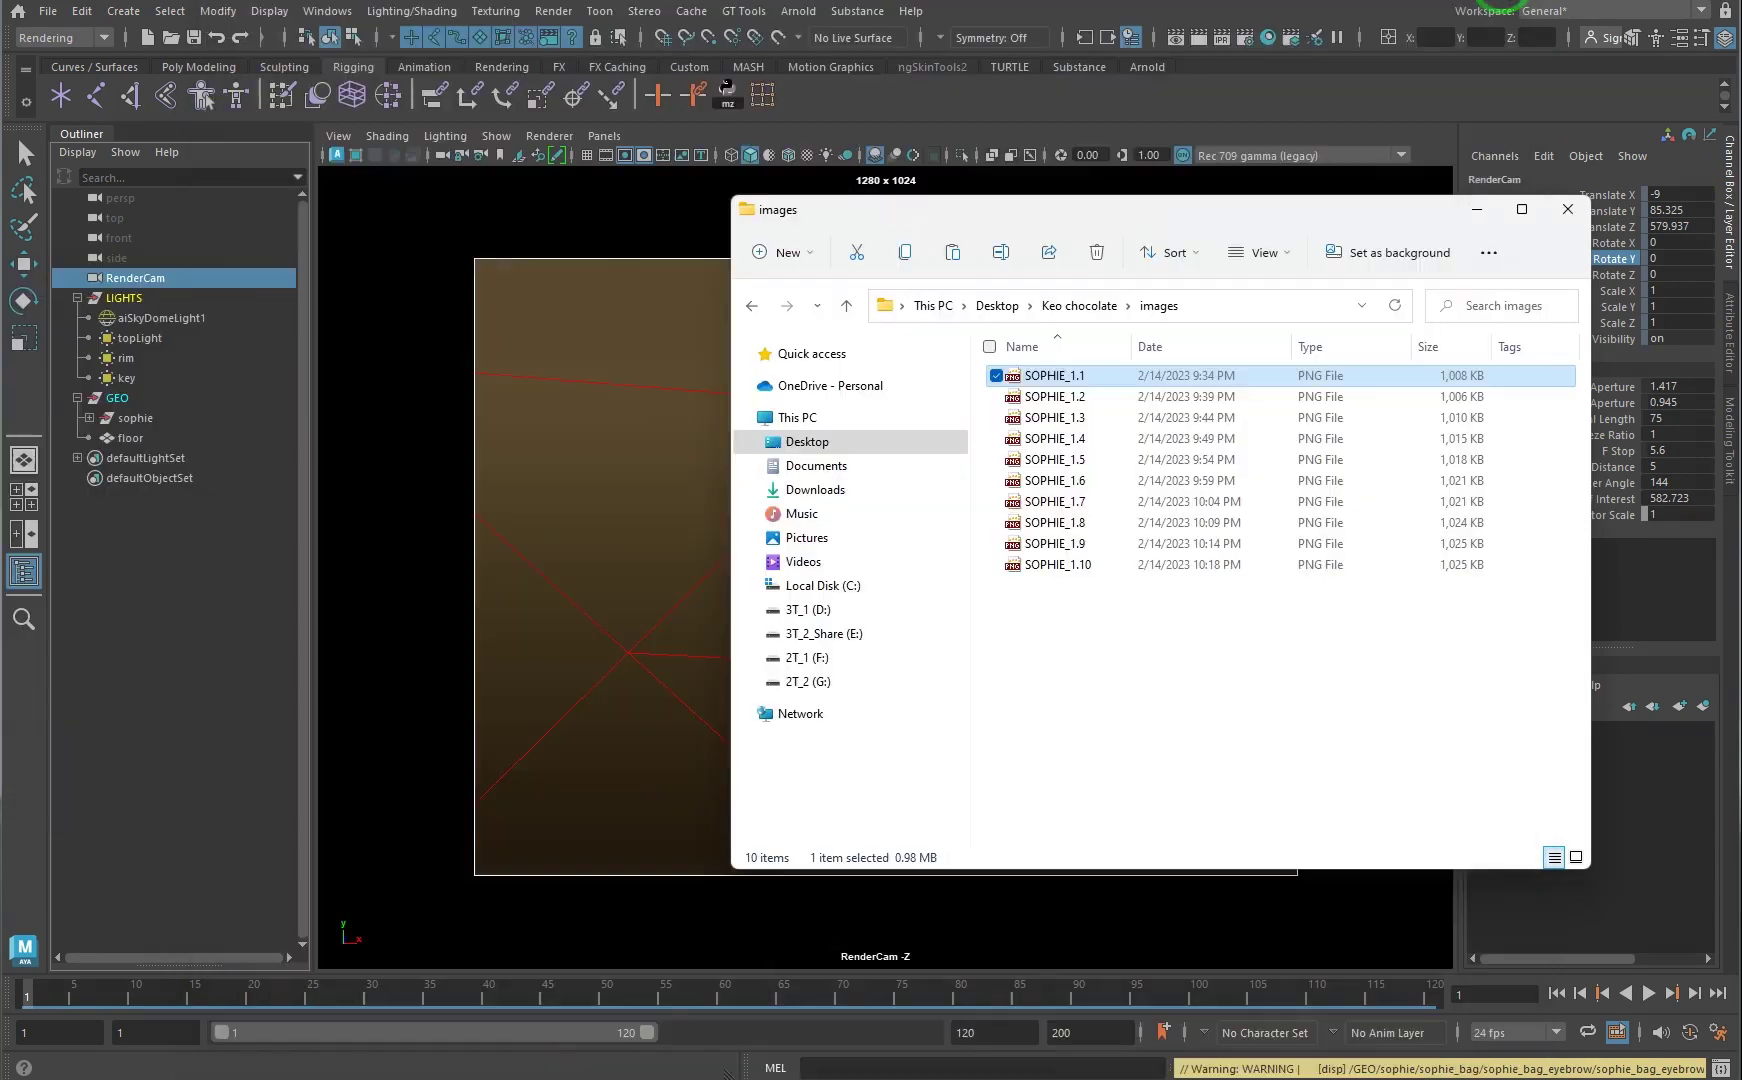
click(1567, 209)
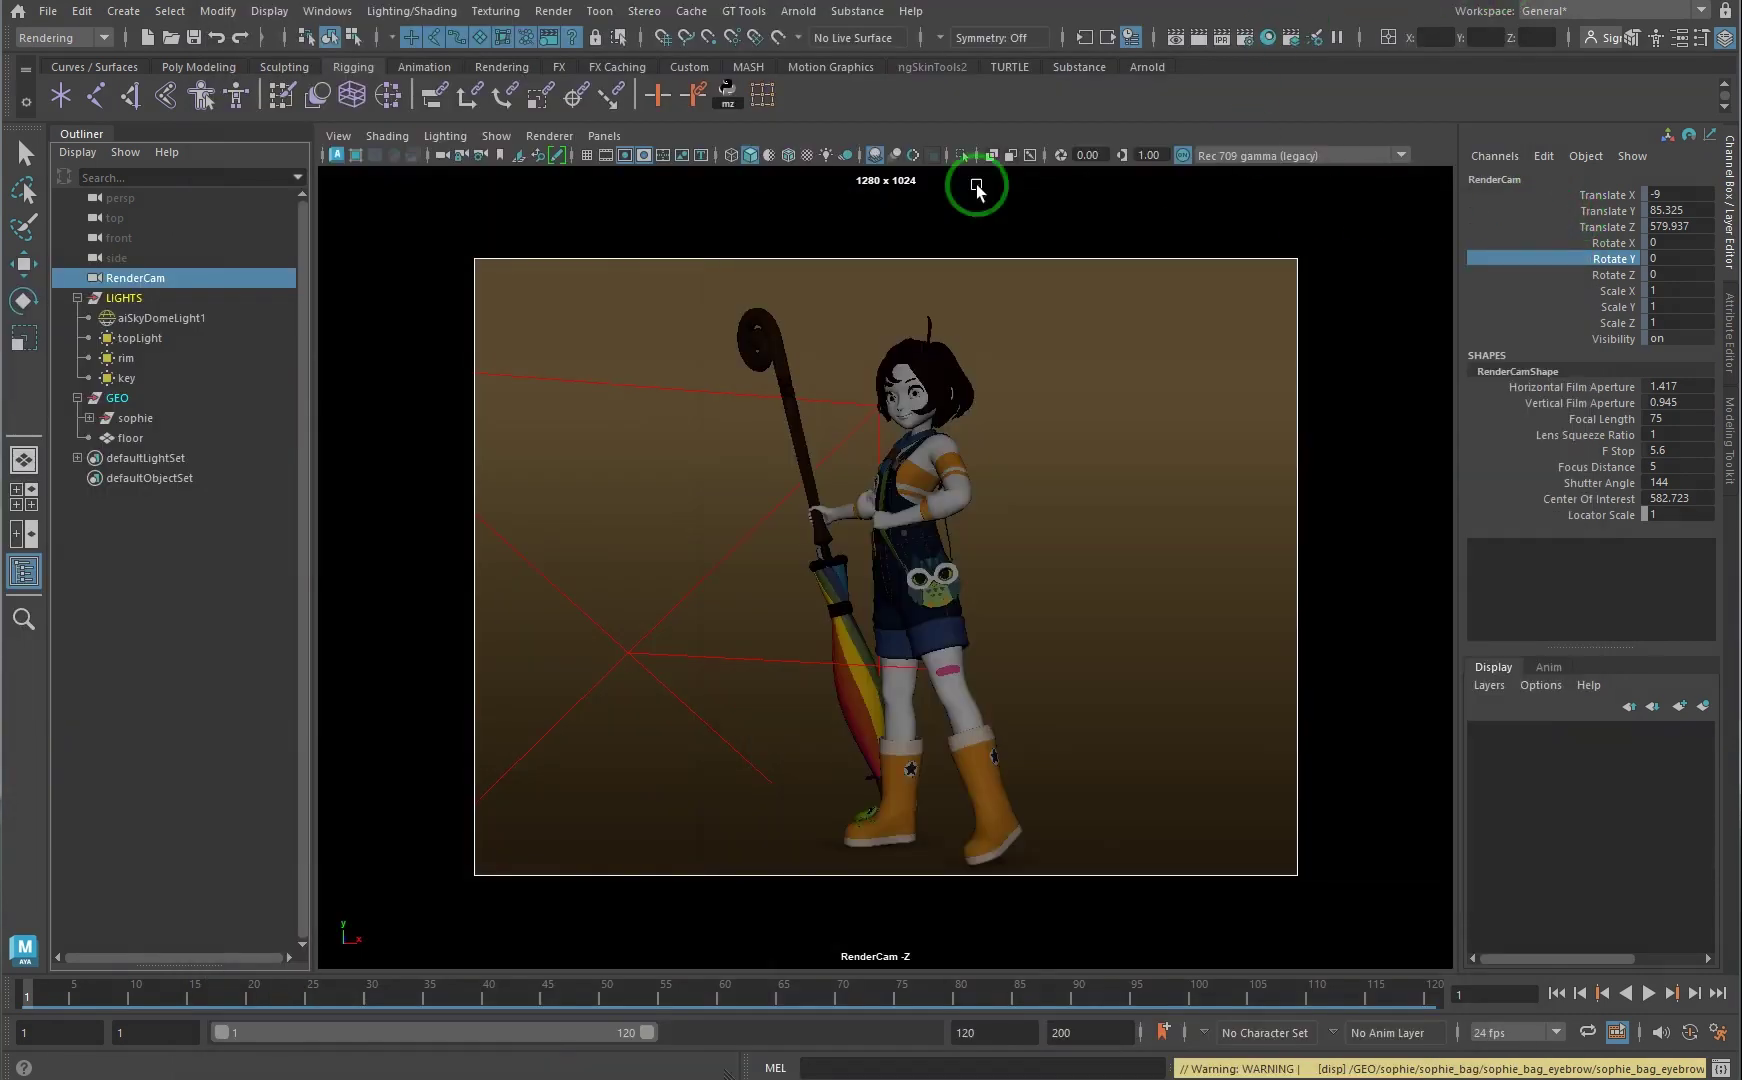